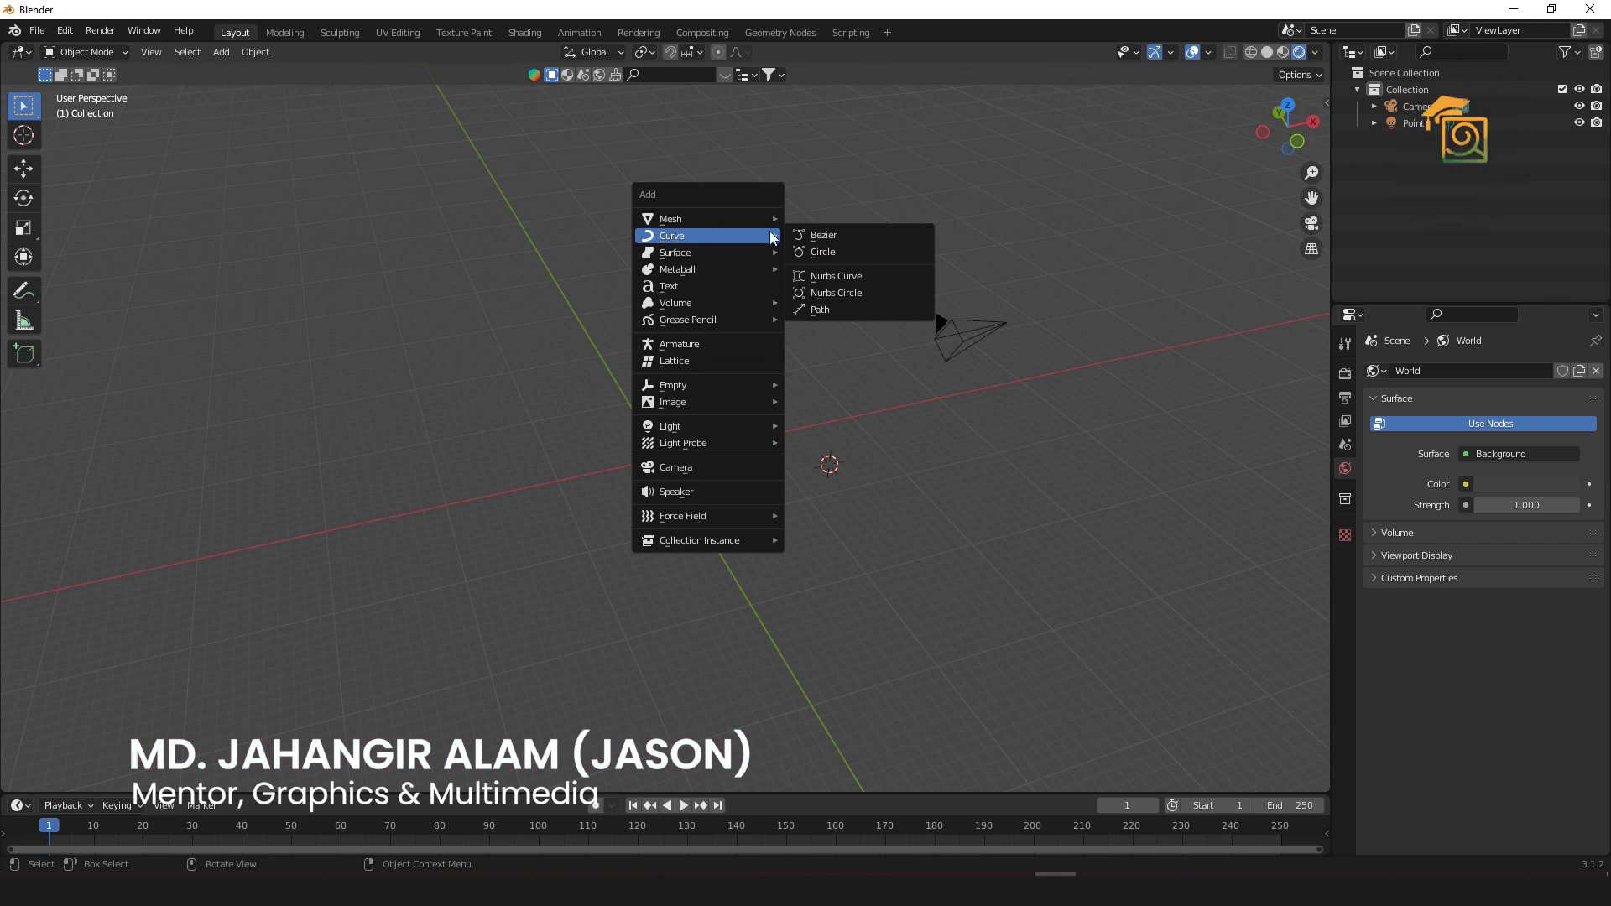
pyautogui.moveTo(703, 216)
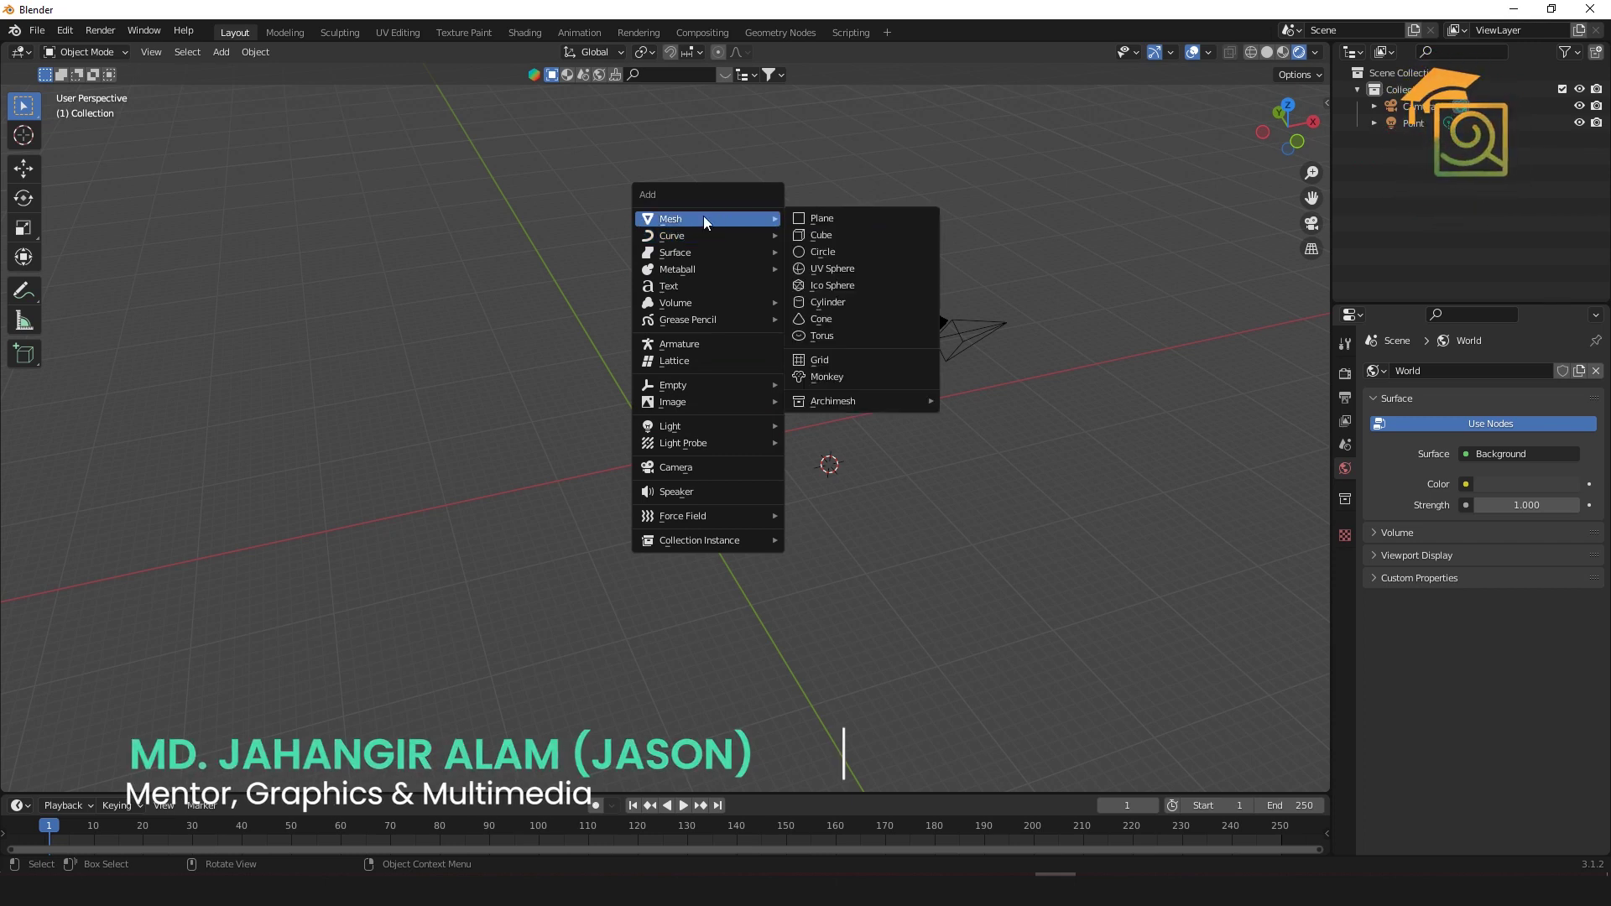
pyautogui.click(840, 270)
pyautogui.click(863, 475)
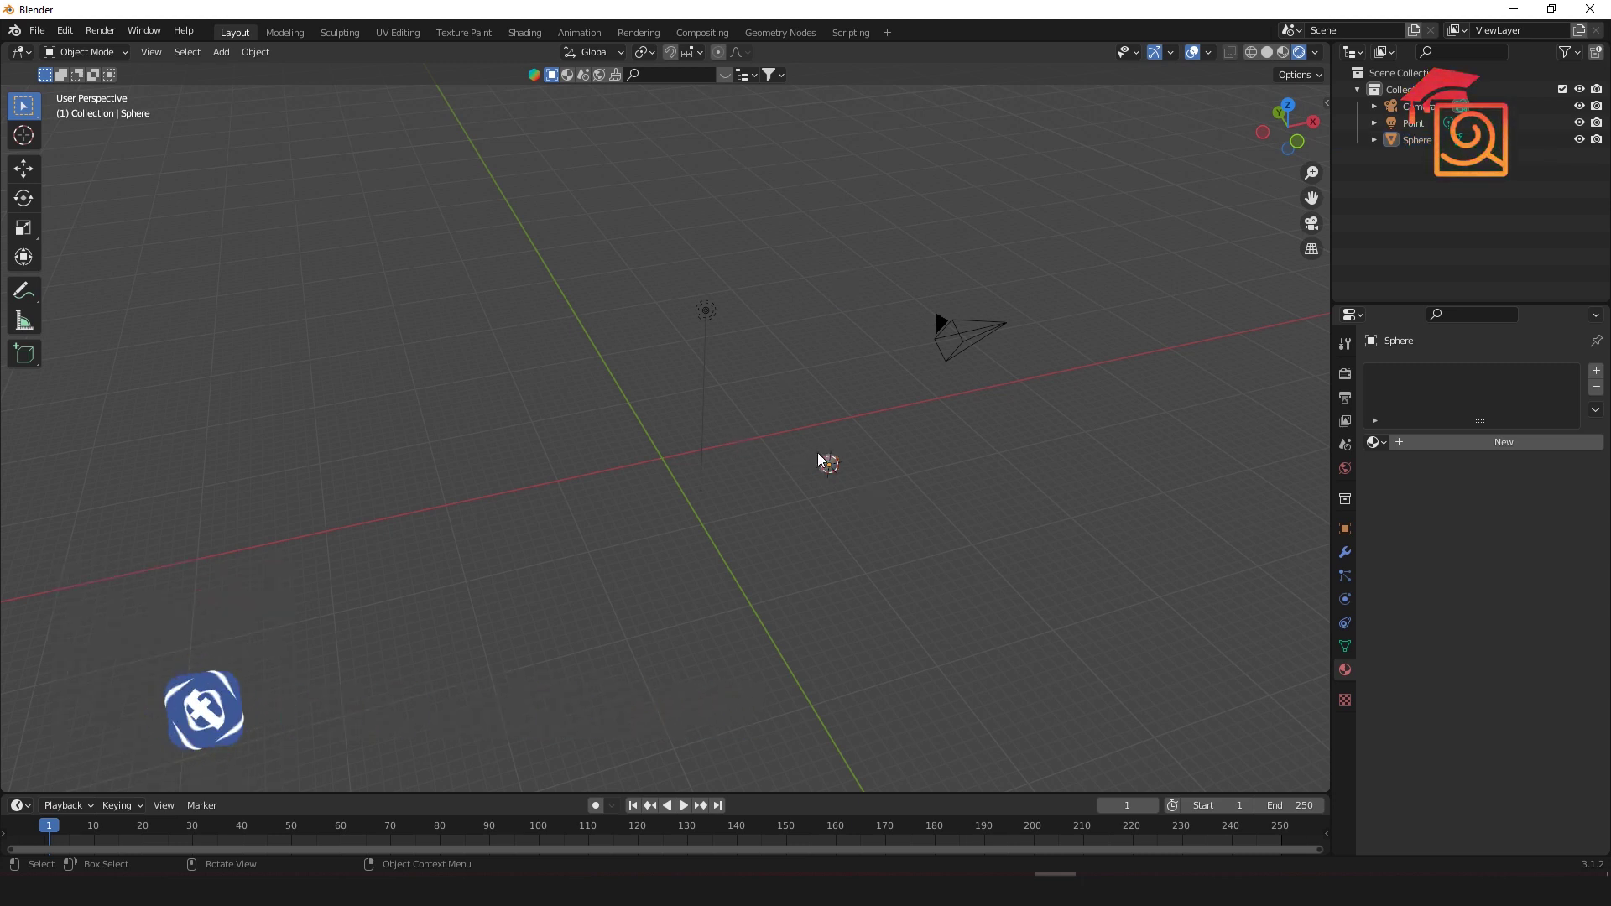
pyautogui.hotkey('ctrl', 'z')
pyautogui.hotkey('ctrl', 'z')
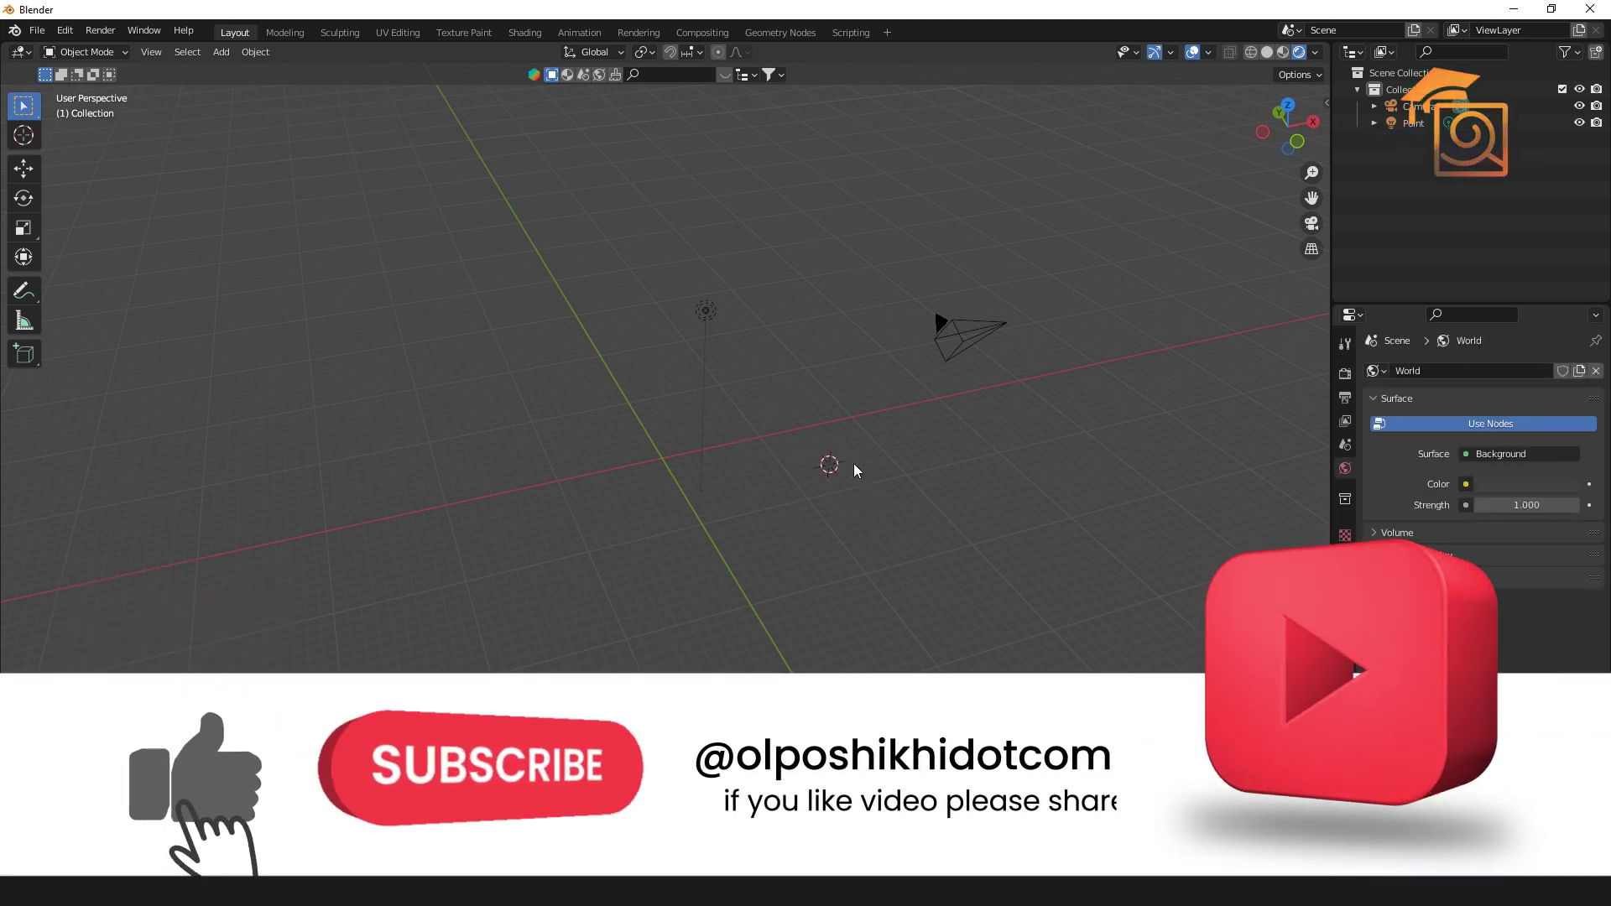
# Step: Place the 3D cursor at the world origin in top view and add a UV sphere there
pyautogui.click(22, 135)
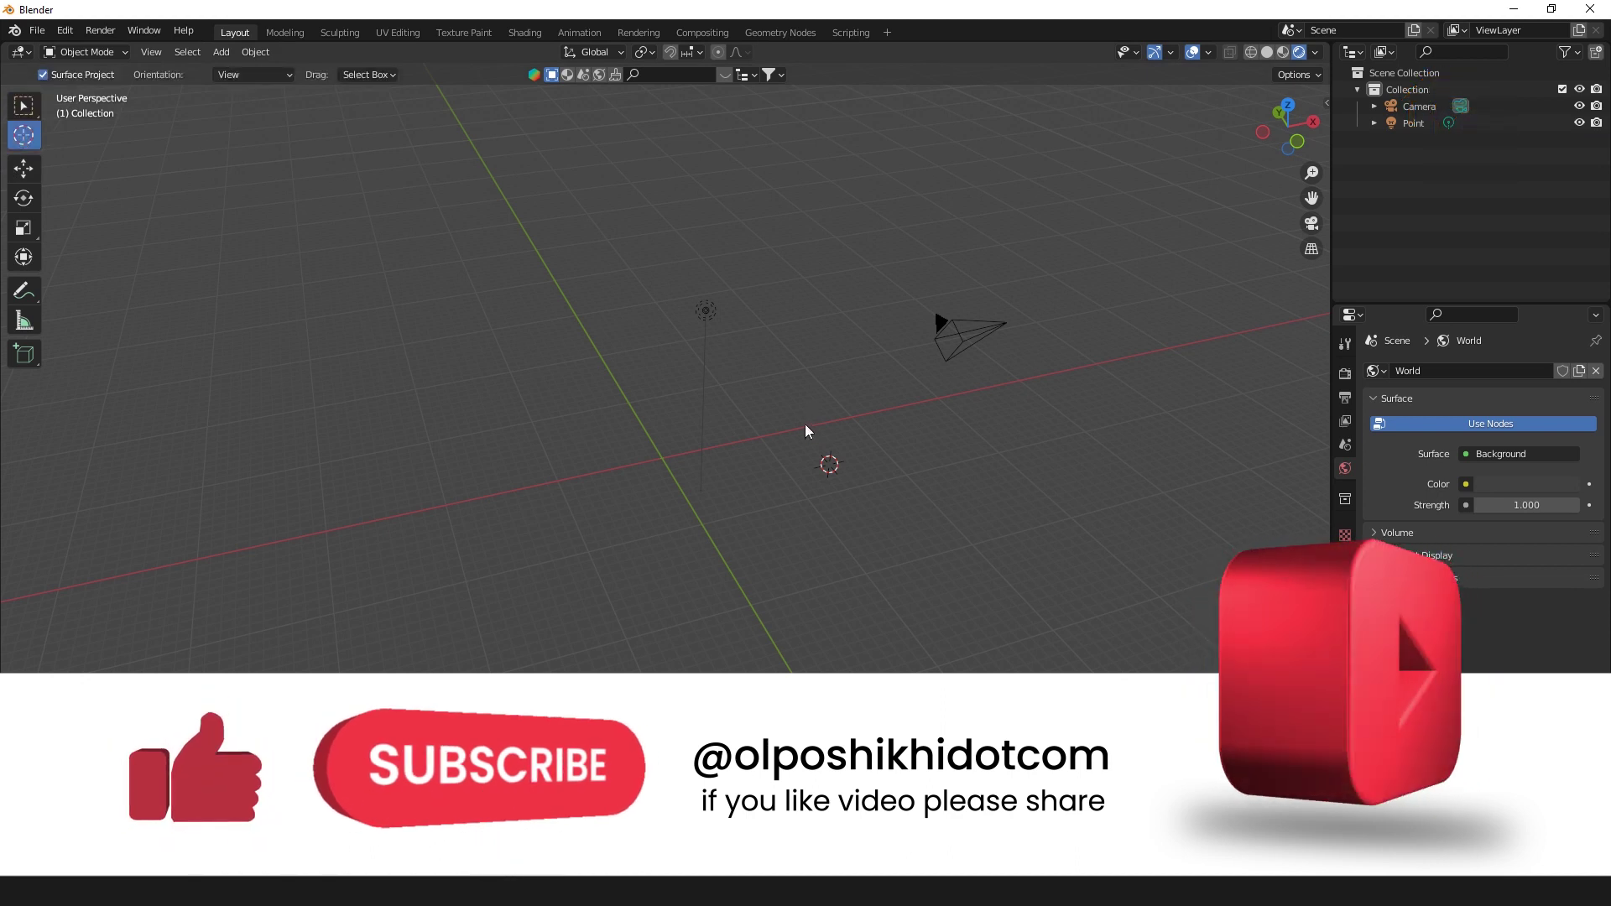
pyautogui.press('KP_7')
pyautogui.click(665, 421)
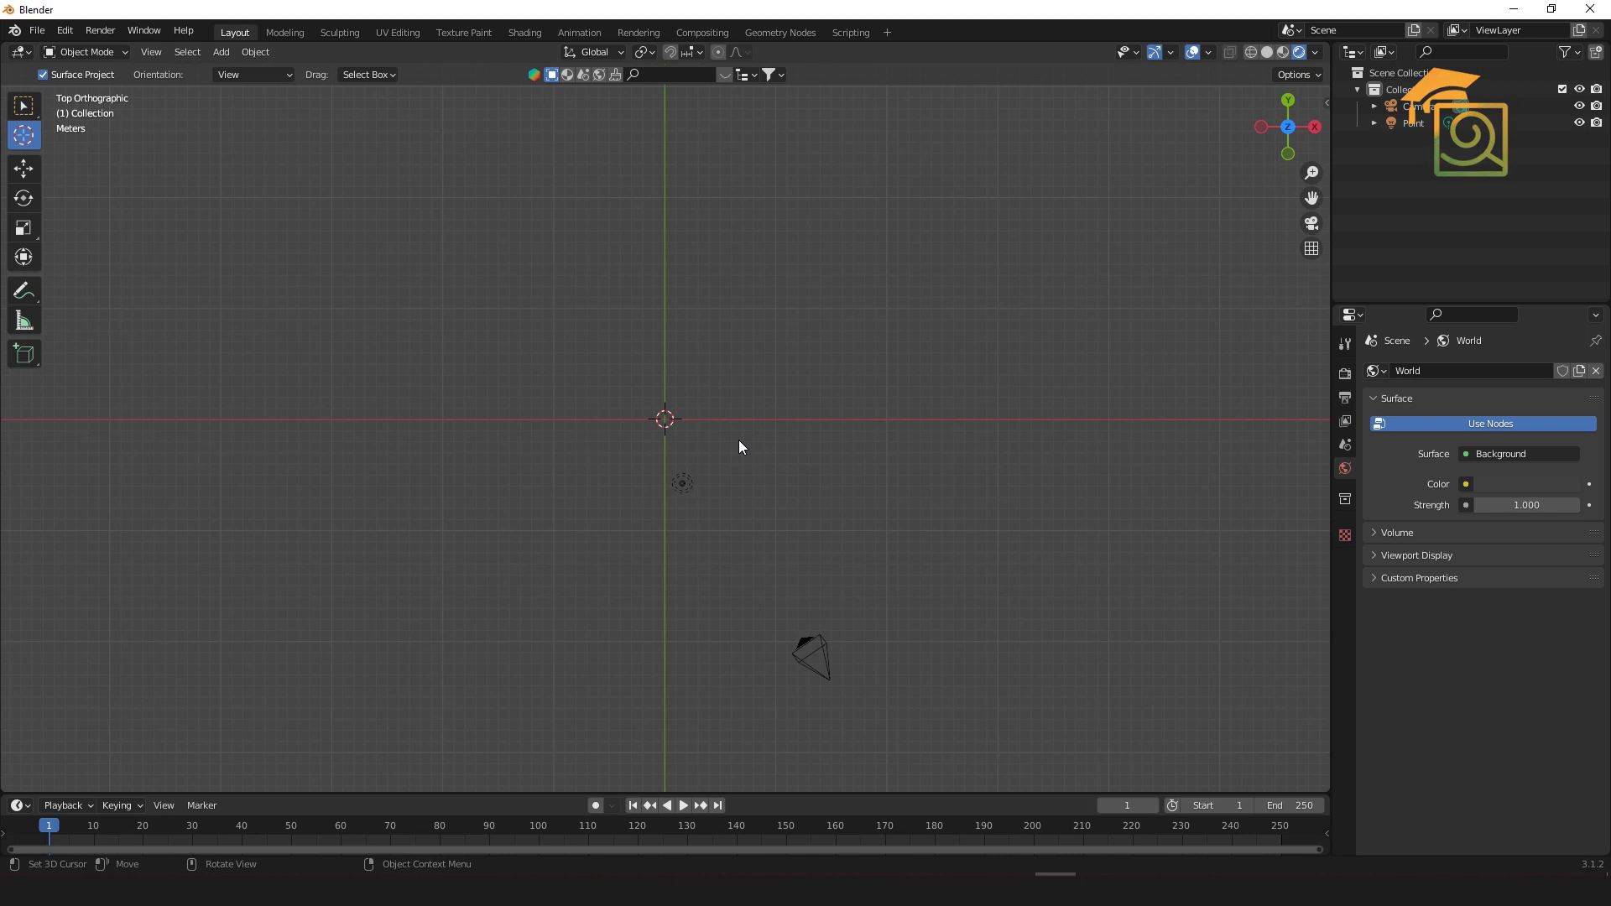
pyautogui.hotkey('shift', 'a')
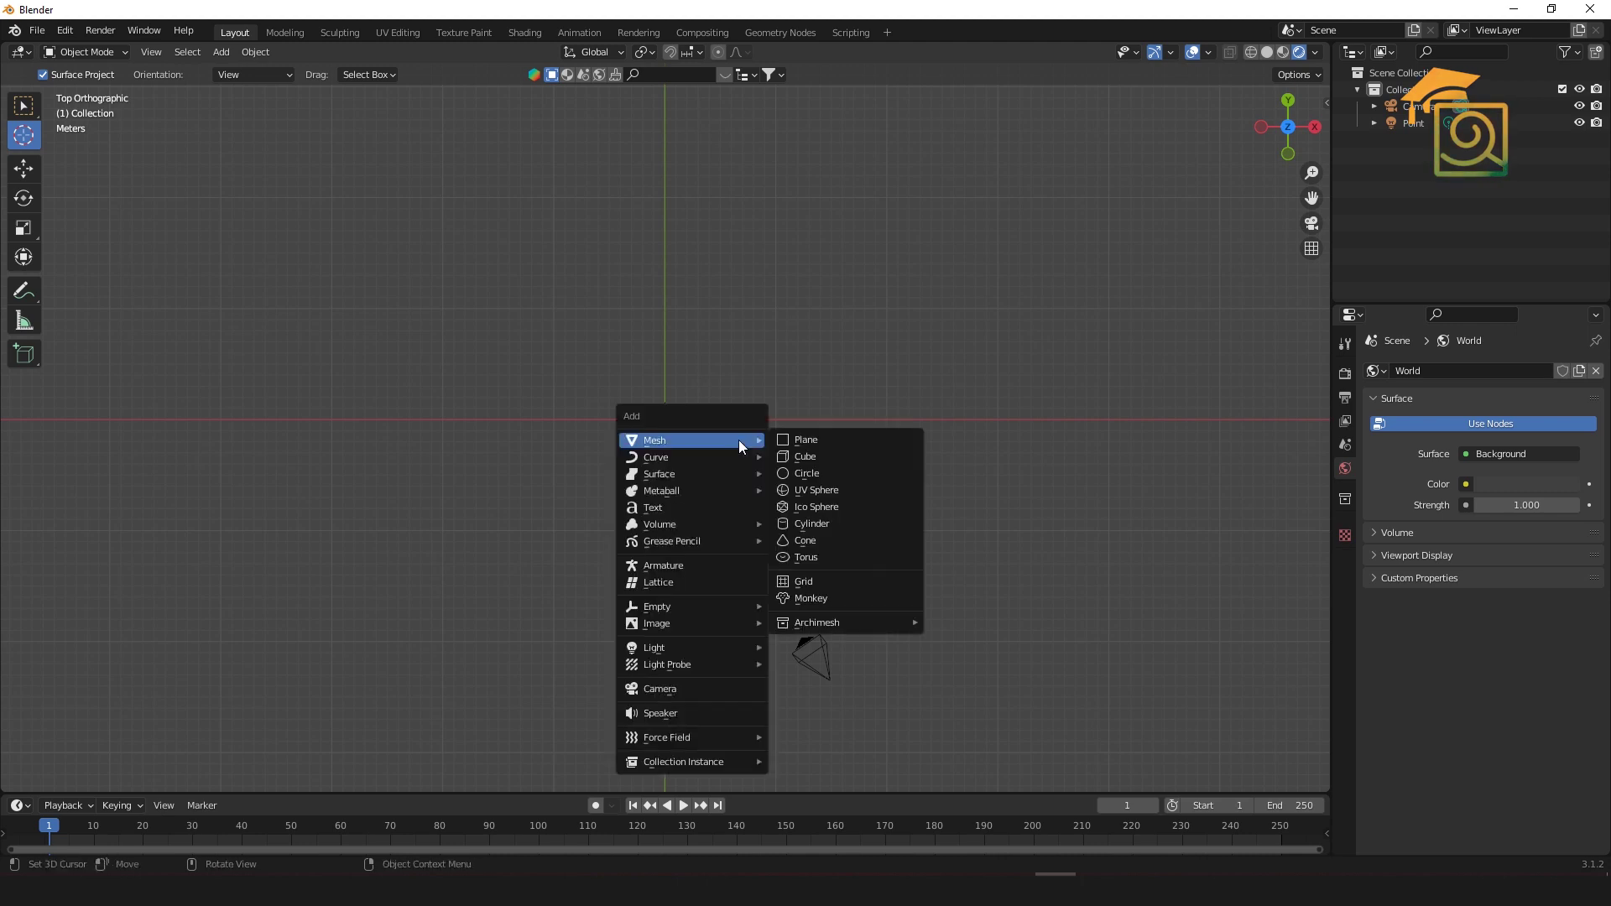
pyautogui.click(842, 490)
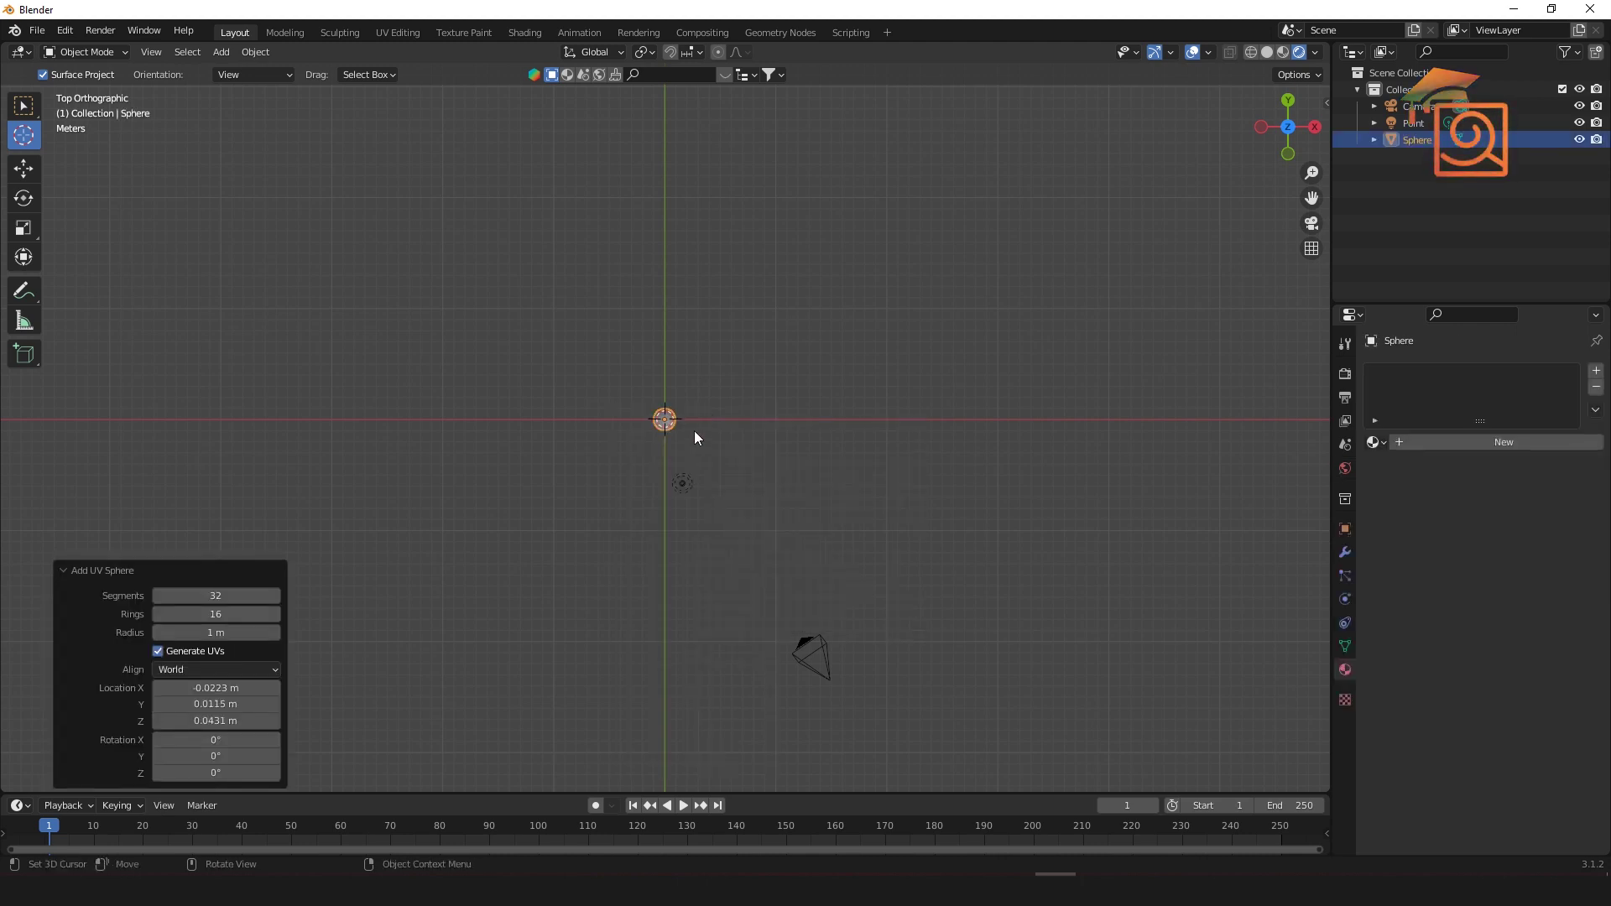
# Step: Scale the sphere up uniformly by about 3.61, and again by about 1.32 from the front view
pyautogui.press('s')
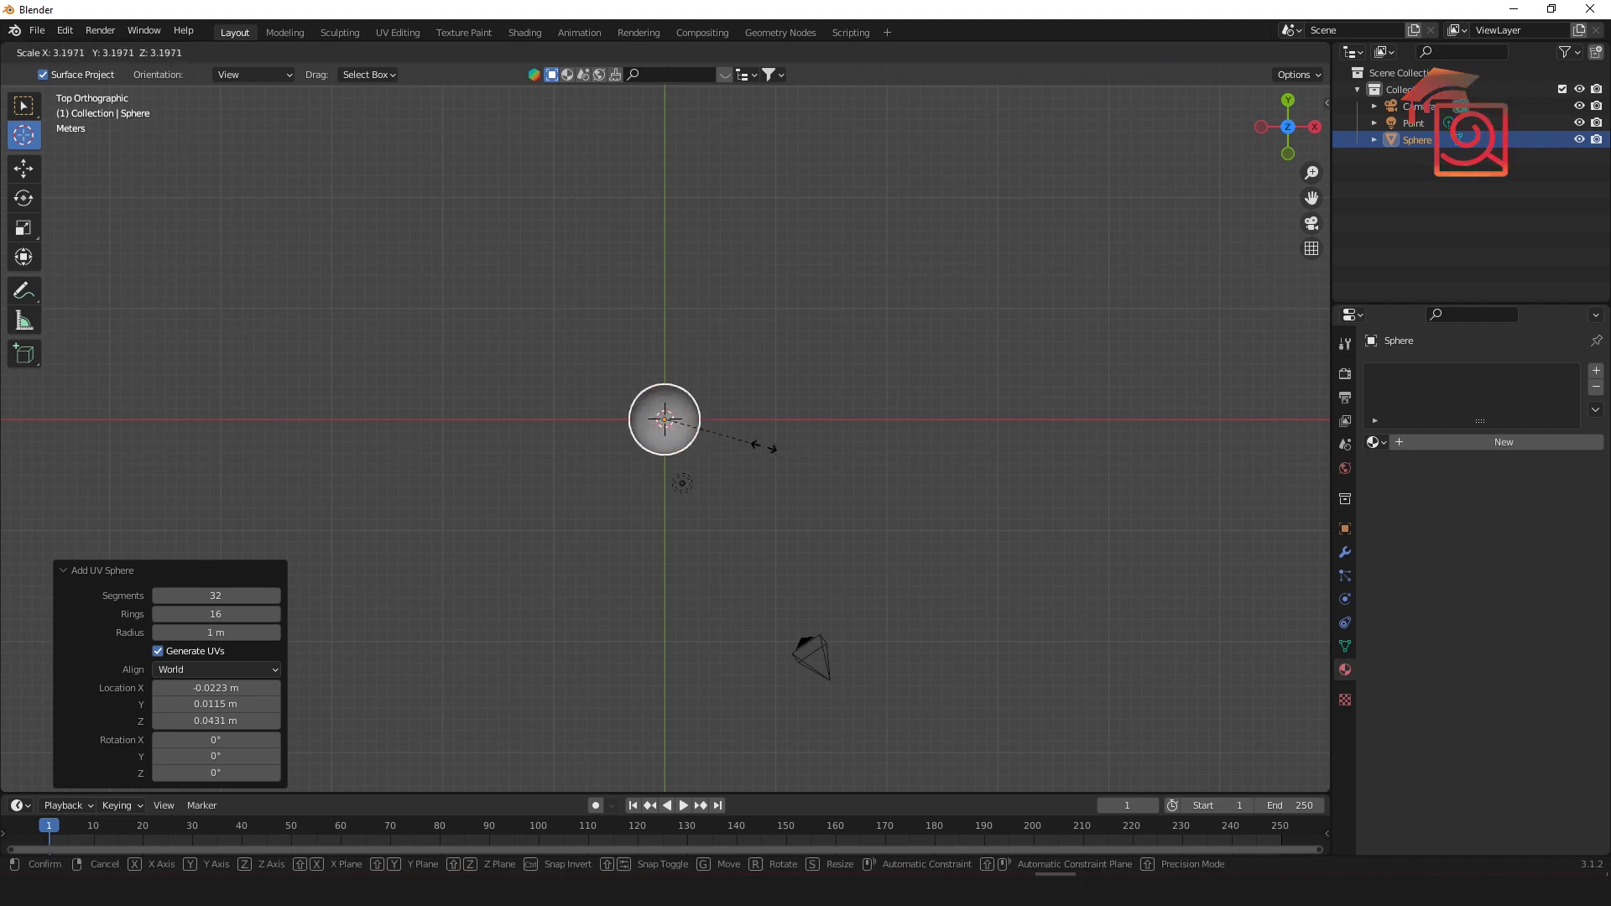
pyautogui.click(773, 455)
pyautogui.scroll(5, 750, 512)
pyautogui.moveTo(791, 568); pyautogui.dragTo(982, 456, button='middle')
pyautogui.scroll(-4, 804, 411)
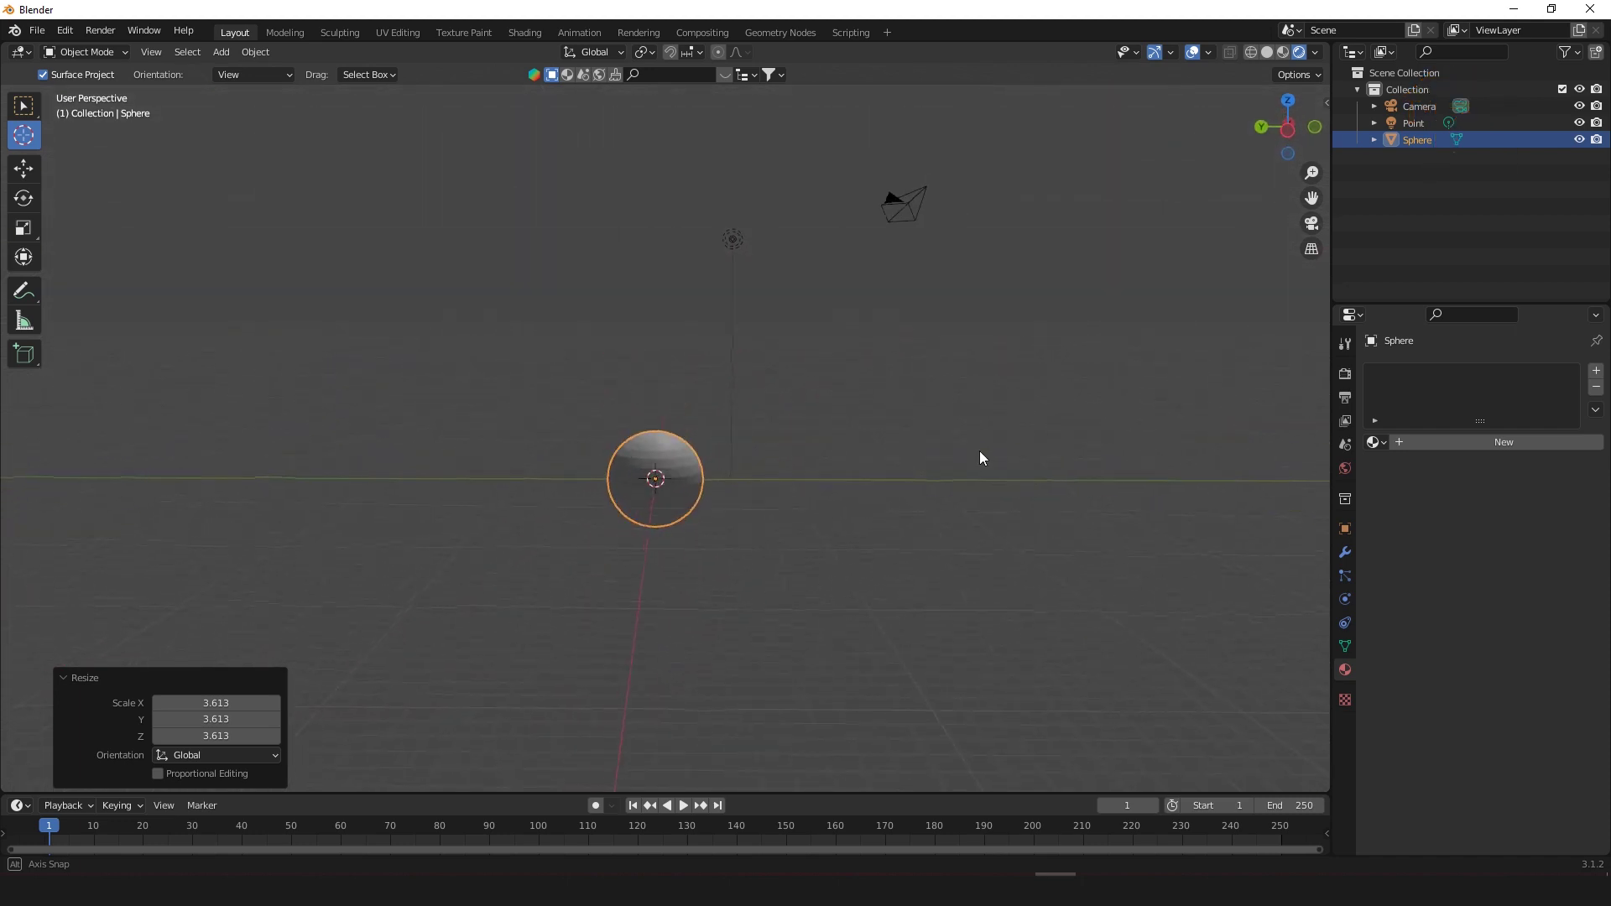
pyautogui.press('KP_1')
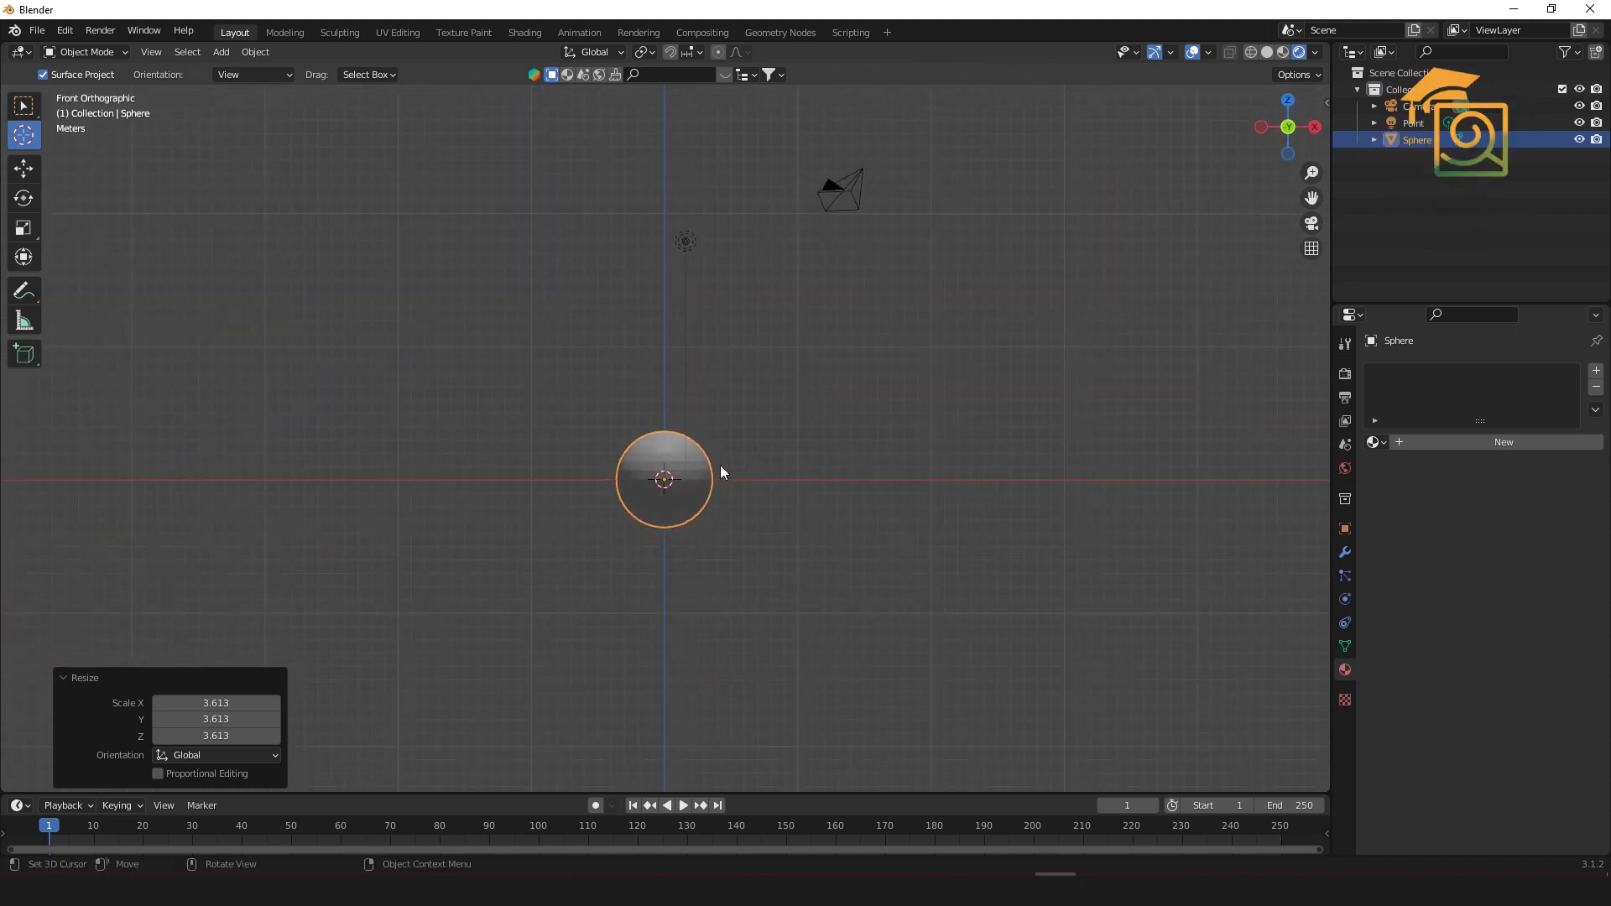
pyautogui.press('s')
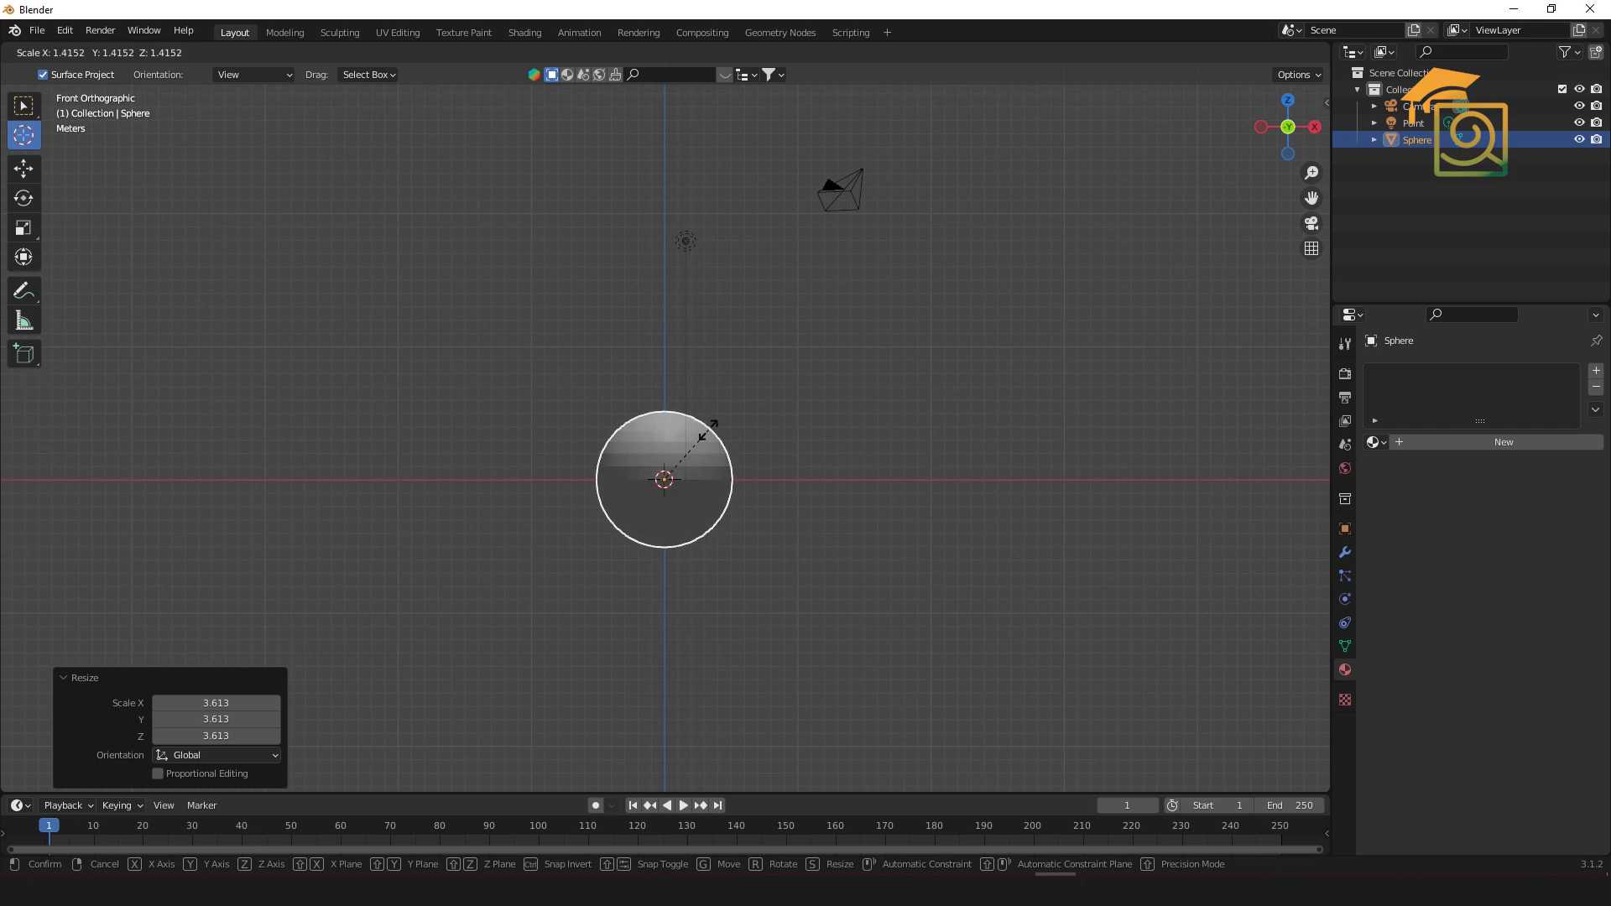
pyautogui.click(710, 443)
# Step: Raise the sphere about 4.85 m along the Z axis so it rests on the ground line
pyautogui.press('g')
pyautogui.press('z')
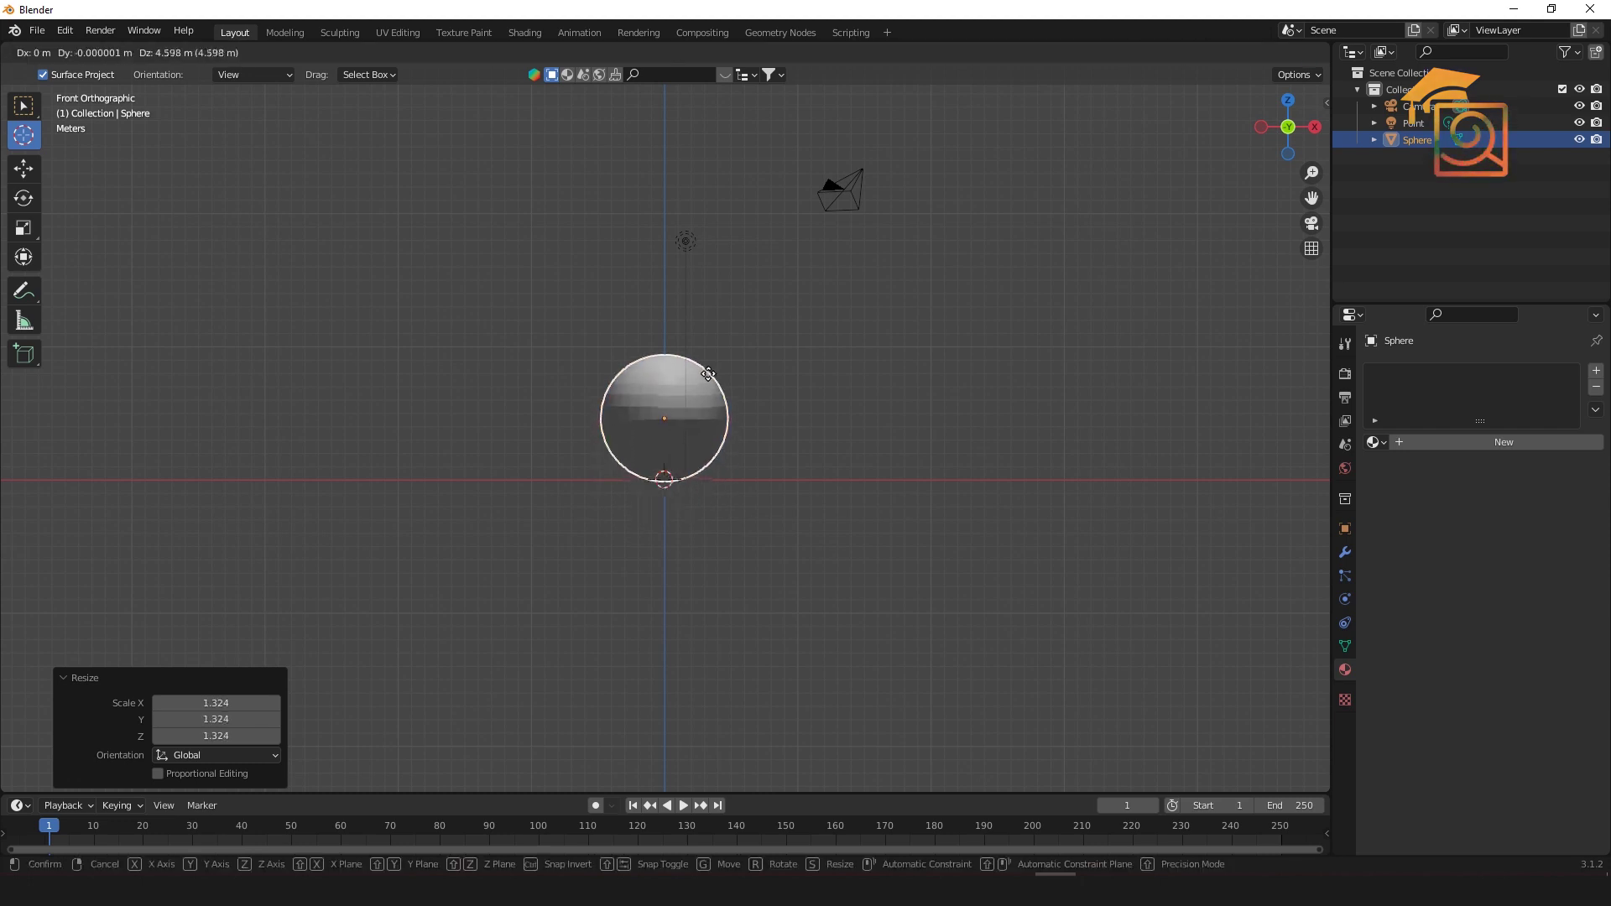
pyautogui.click(708, 371)
pyautogui.scroll(1, 646, 420)
pyautogui.scroll(5, 671, 409)
pyautogui.moveTo(893, 329); pyautogui.dragTo(773, 359, button='middle')
pyautogui.press('KP_1')
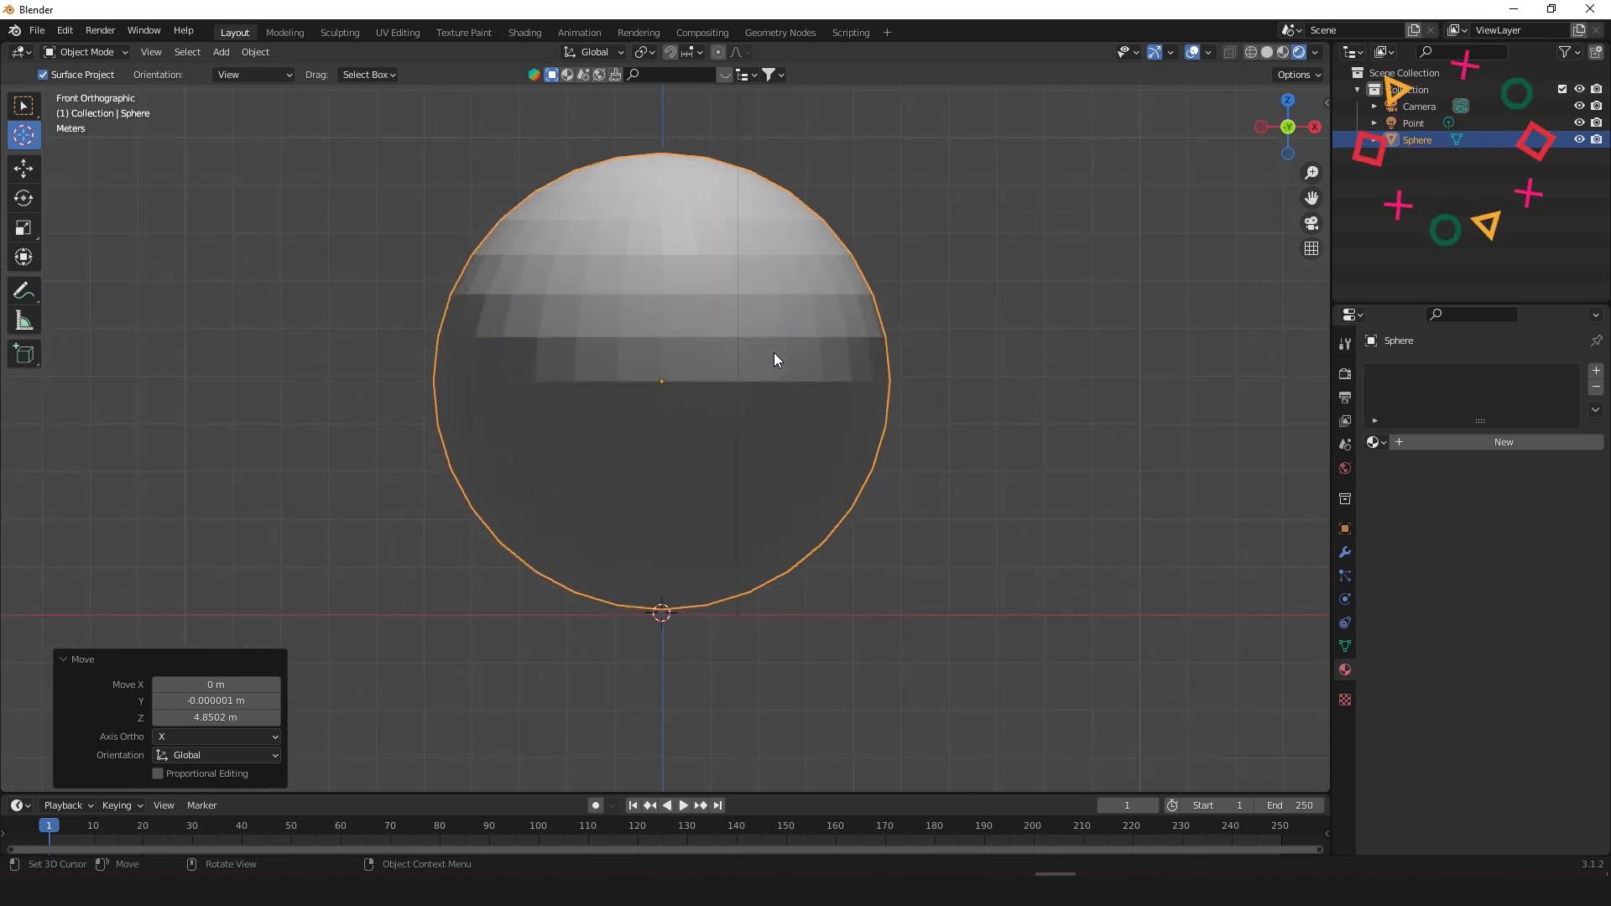
pyautogui.scroll(-2, 774, 360)
# Step: Move the 3D cursor to the sphere's centre in front view and return to the selection tool
pyautogui.click(219, 443)
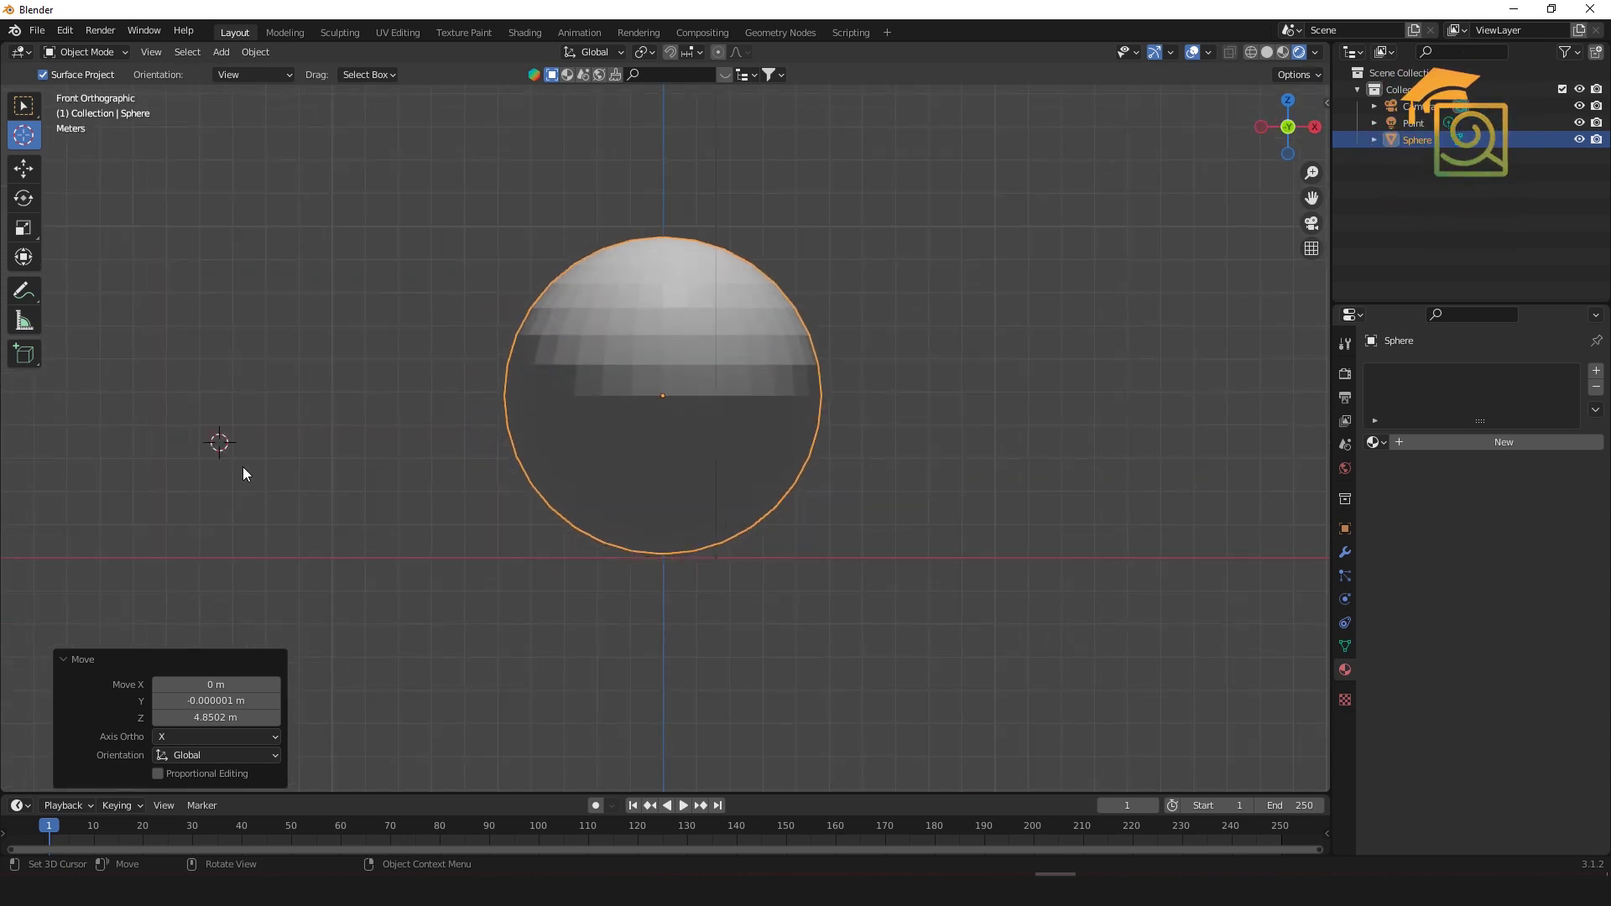
pyautogui.click(23, 105)
pyautogui.moveTo(220, 444); pyautogui.dragTo(286, 453)
pyautogui.click(24, 134)
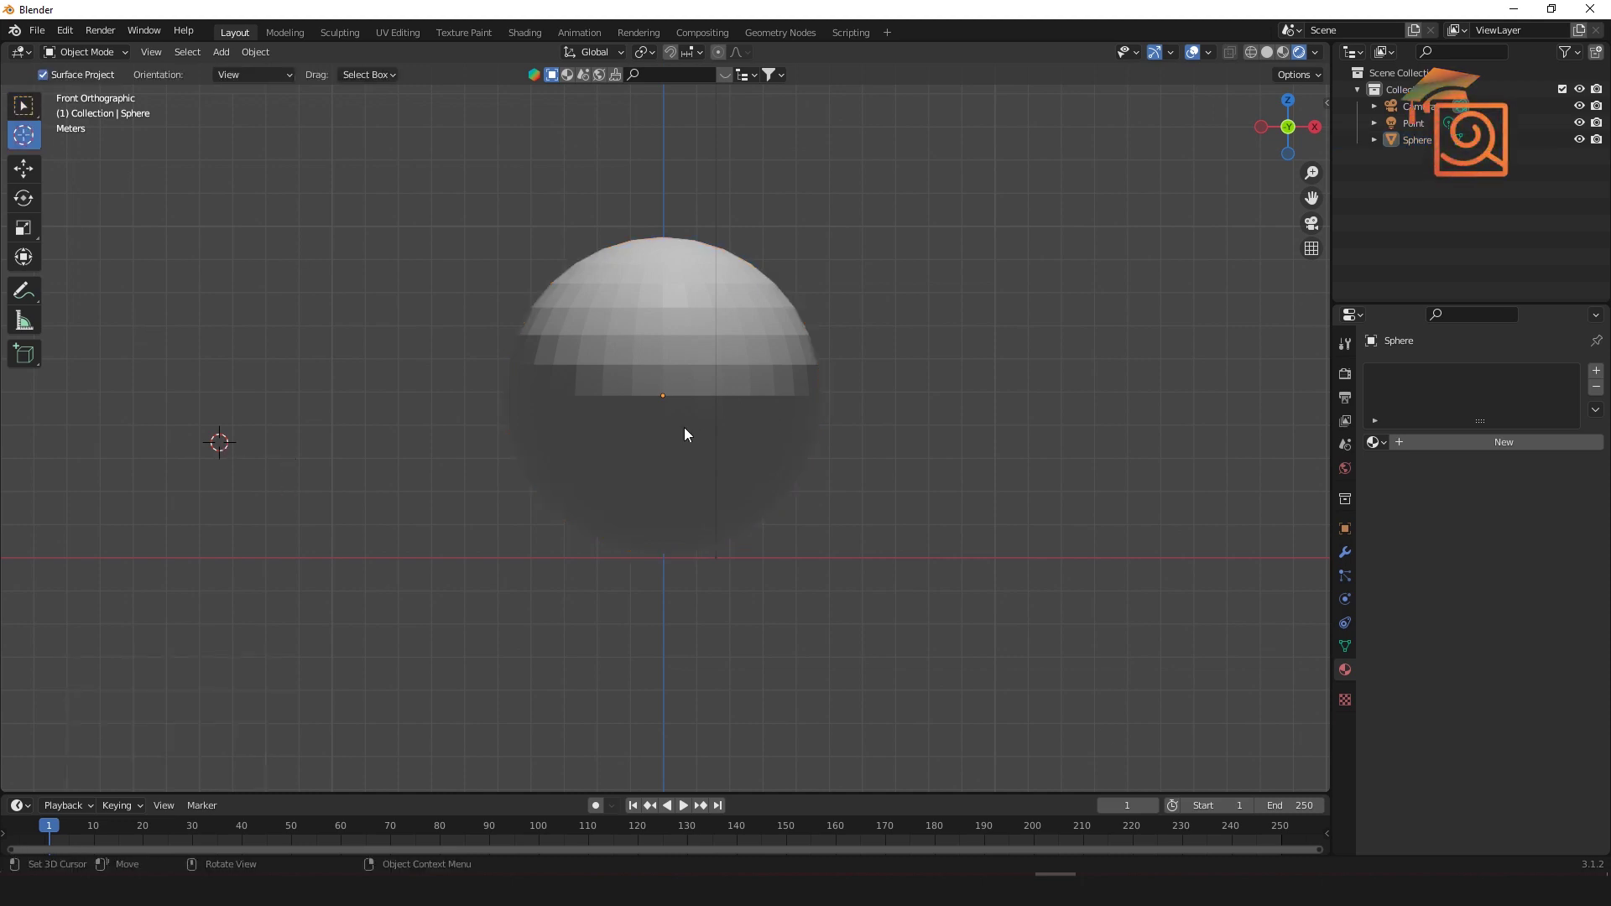
pyautogui.click(663, 396)
pyautogui.click(463, 328)
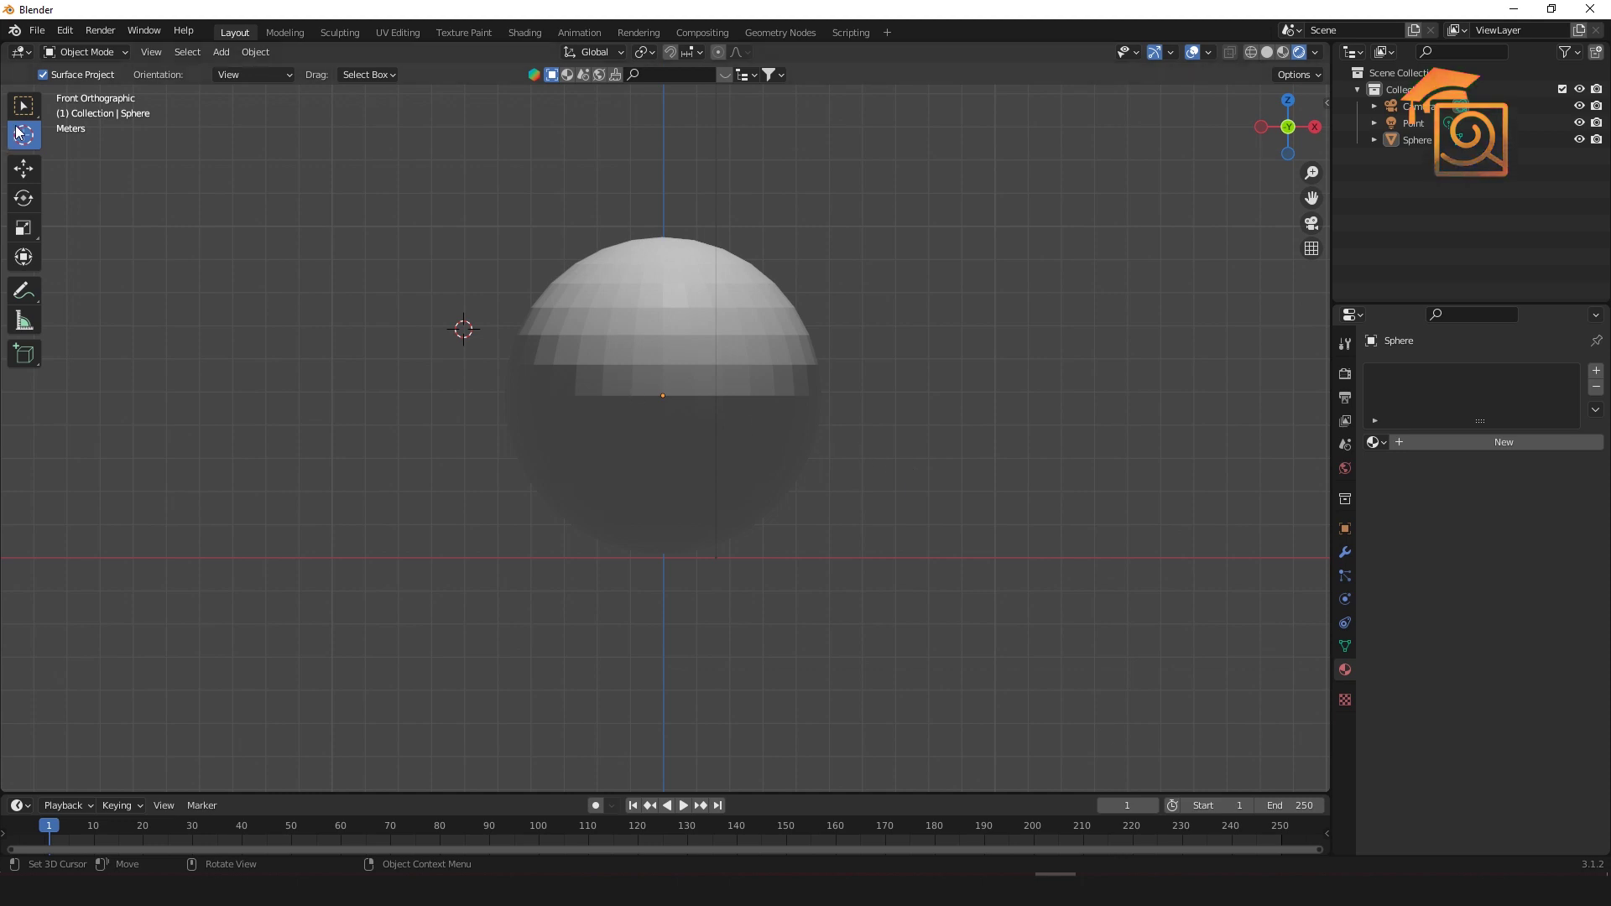
pyautogui.click(662, 396)
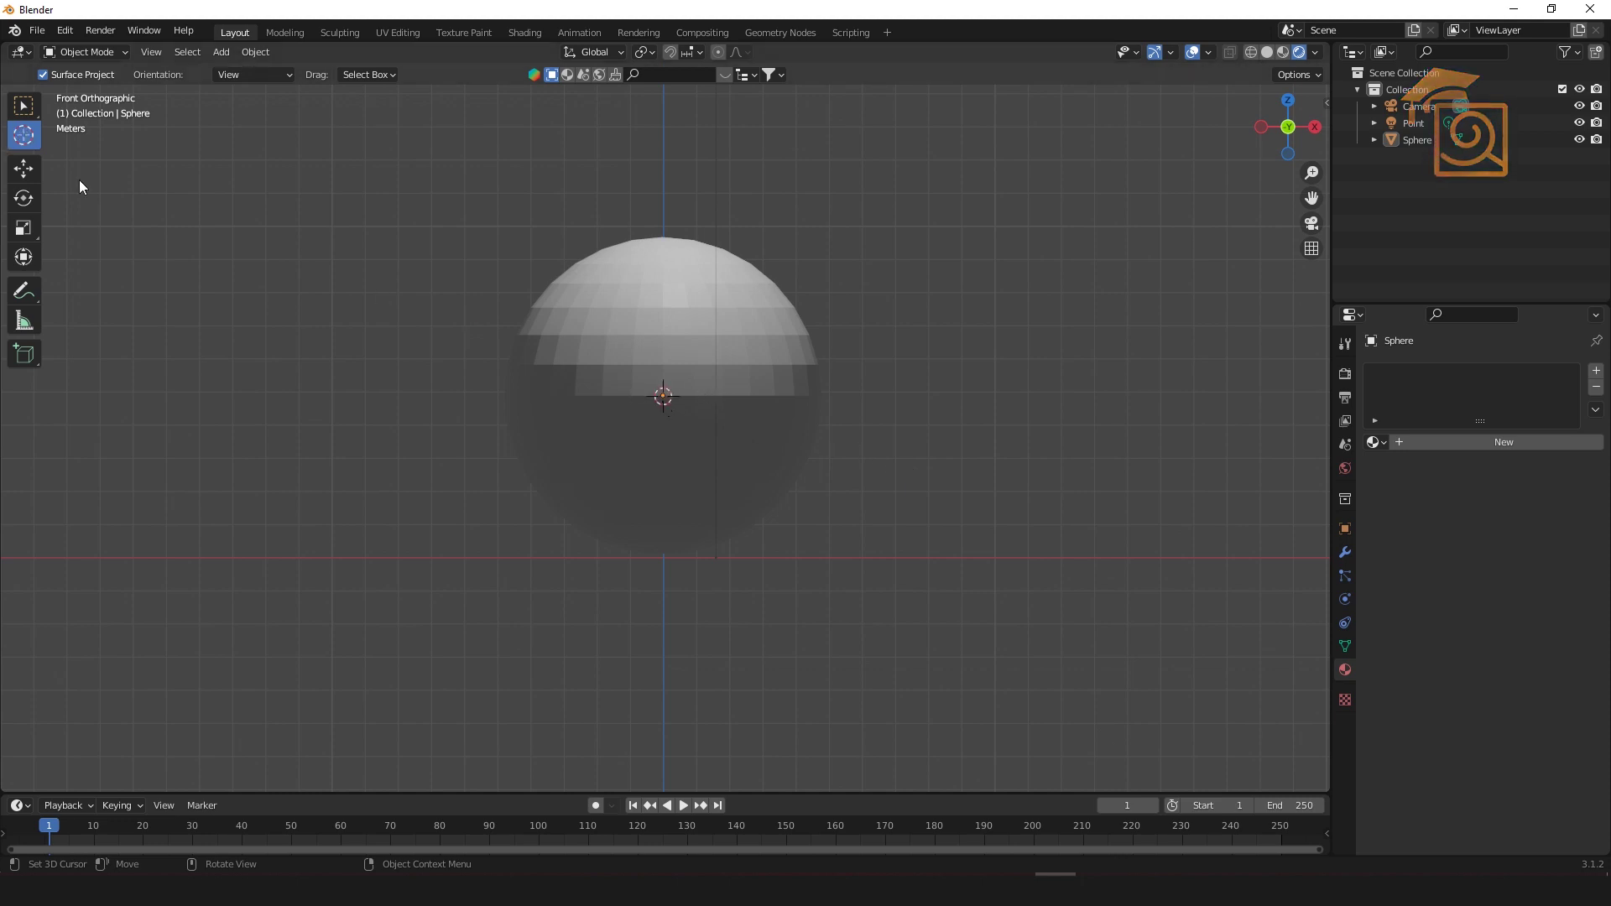
pyautogui.click(25, 107)
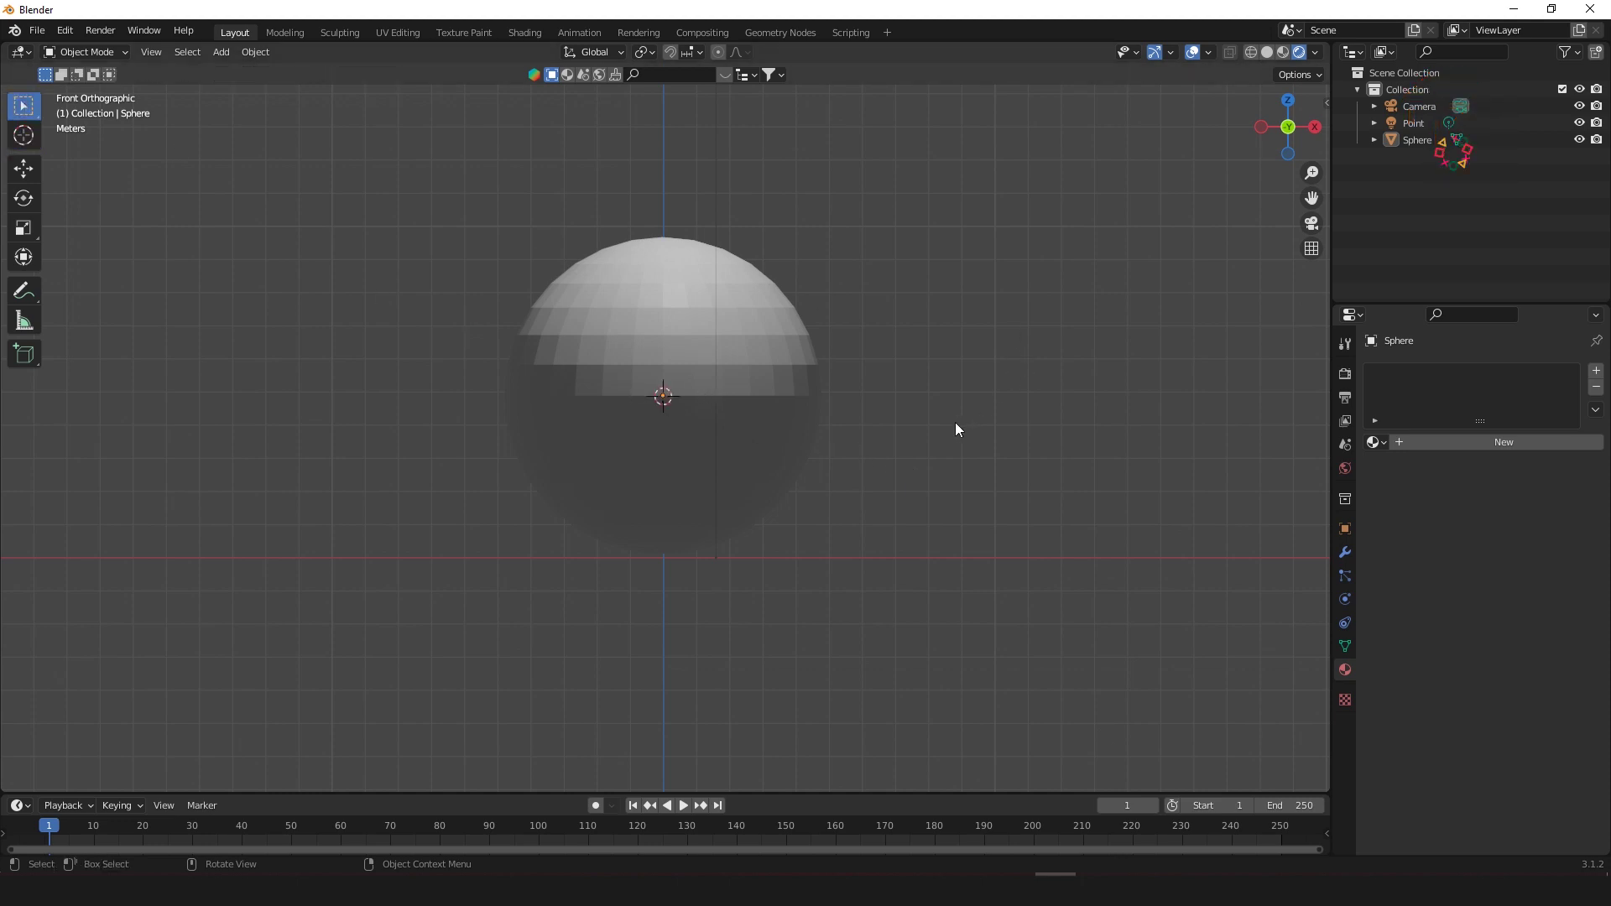
# Step: Select the sphere and switch the viewport shading to Solid after previewing it in Wireframe
pyautogui.click(669, 300)
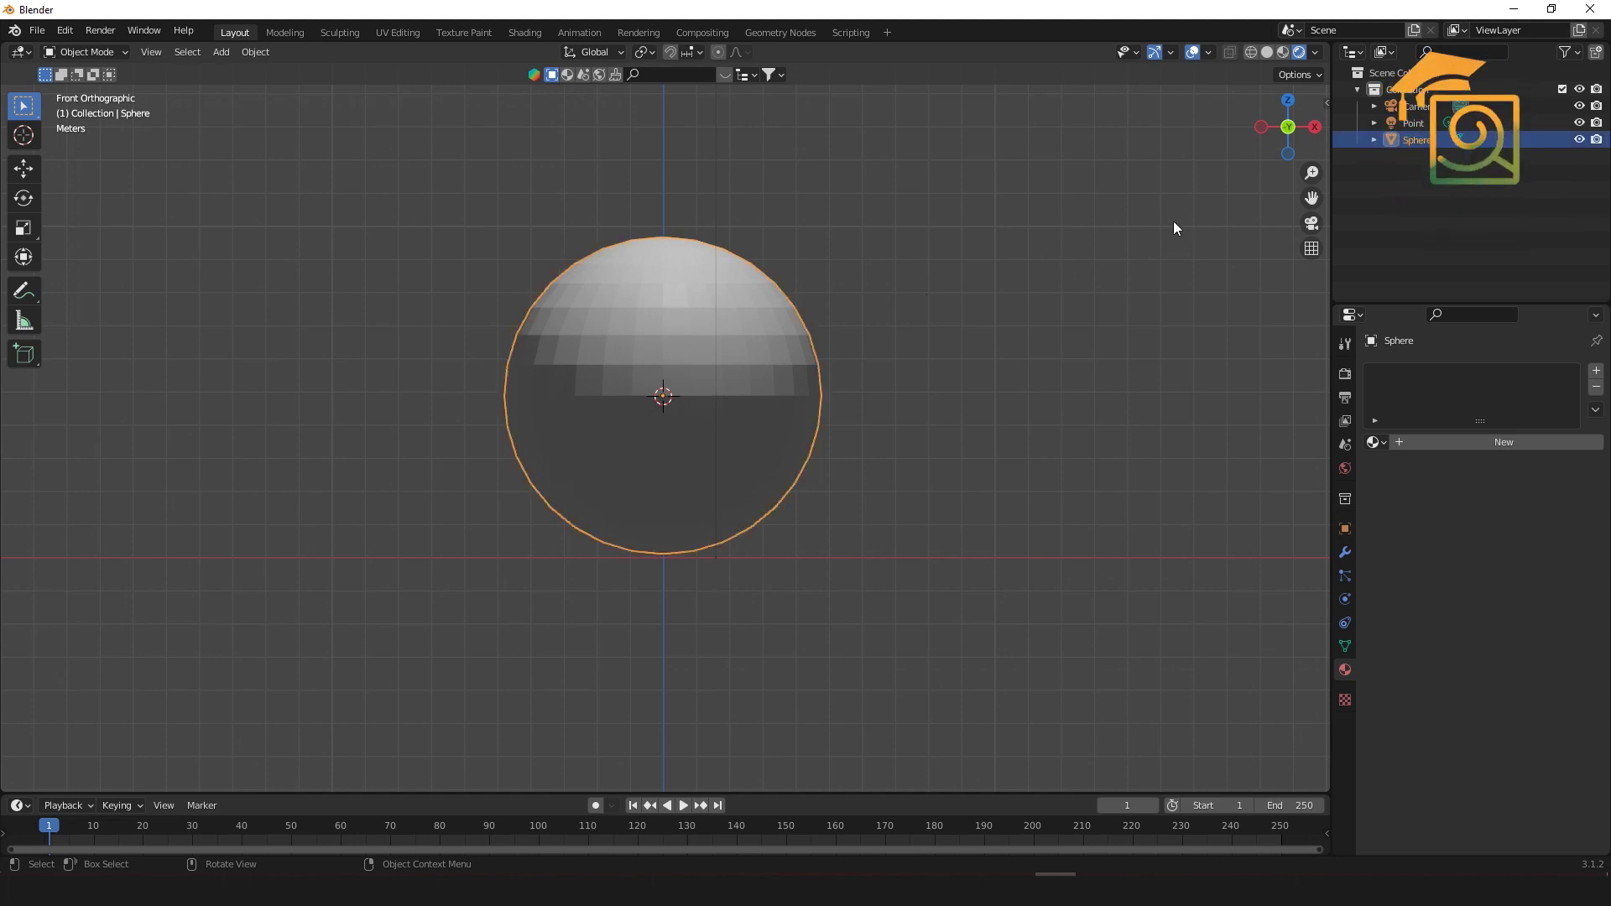
pyautogui.click(1250, 52)
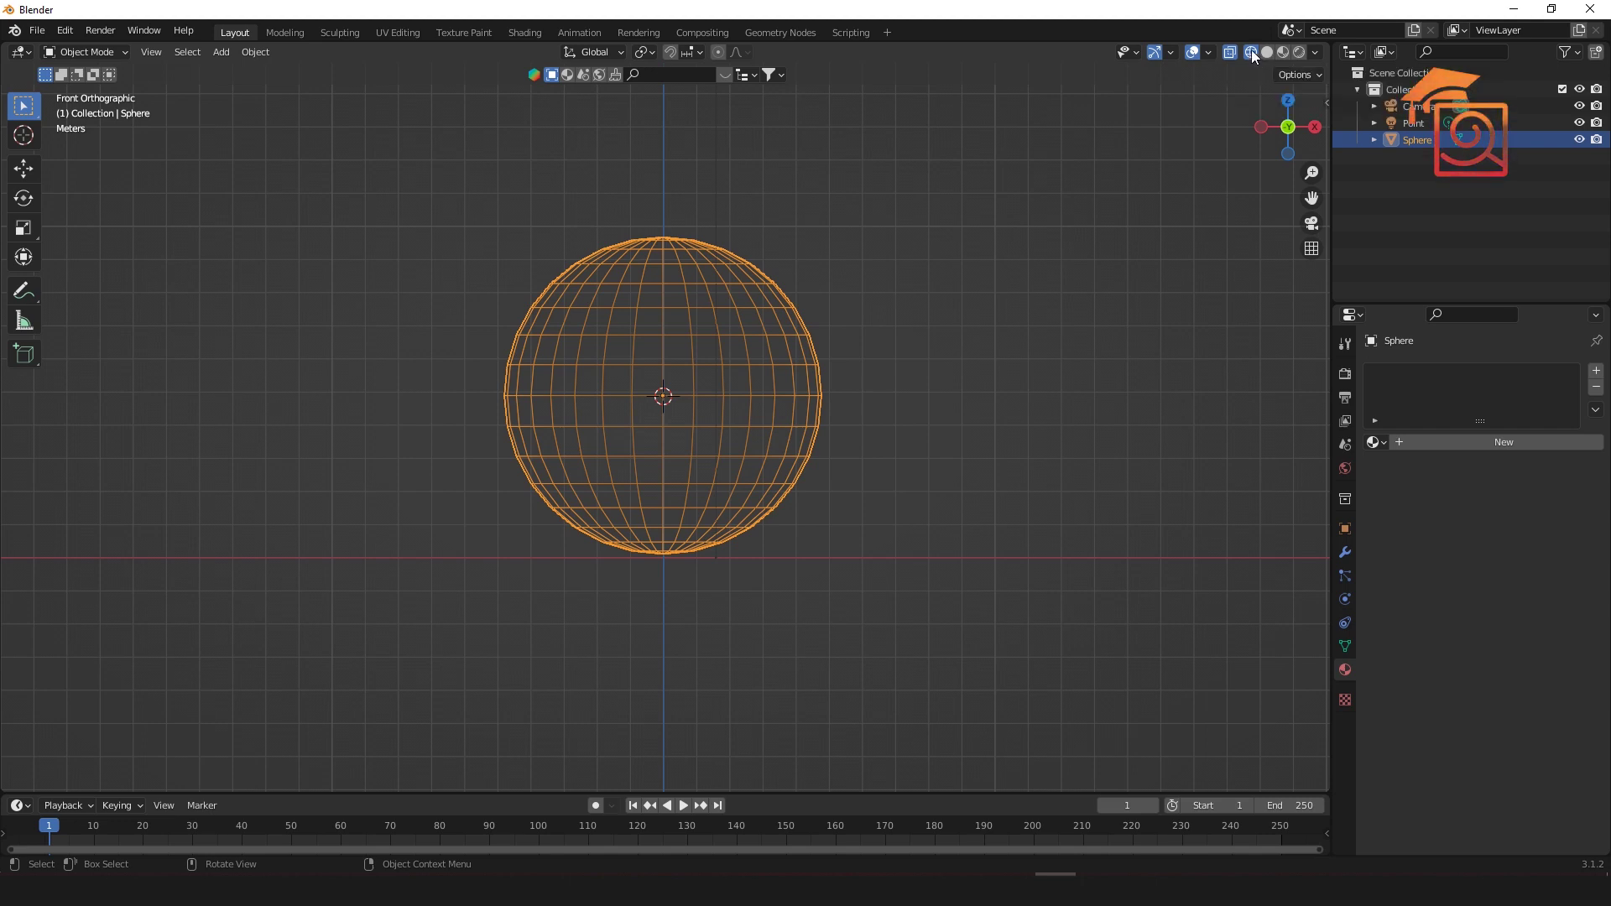
pyautogui.click(1267, 53)
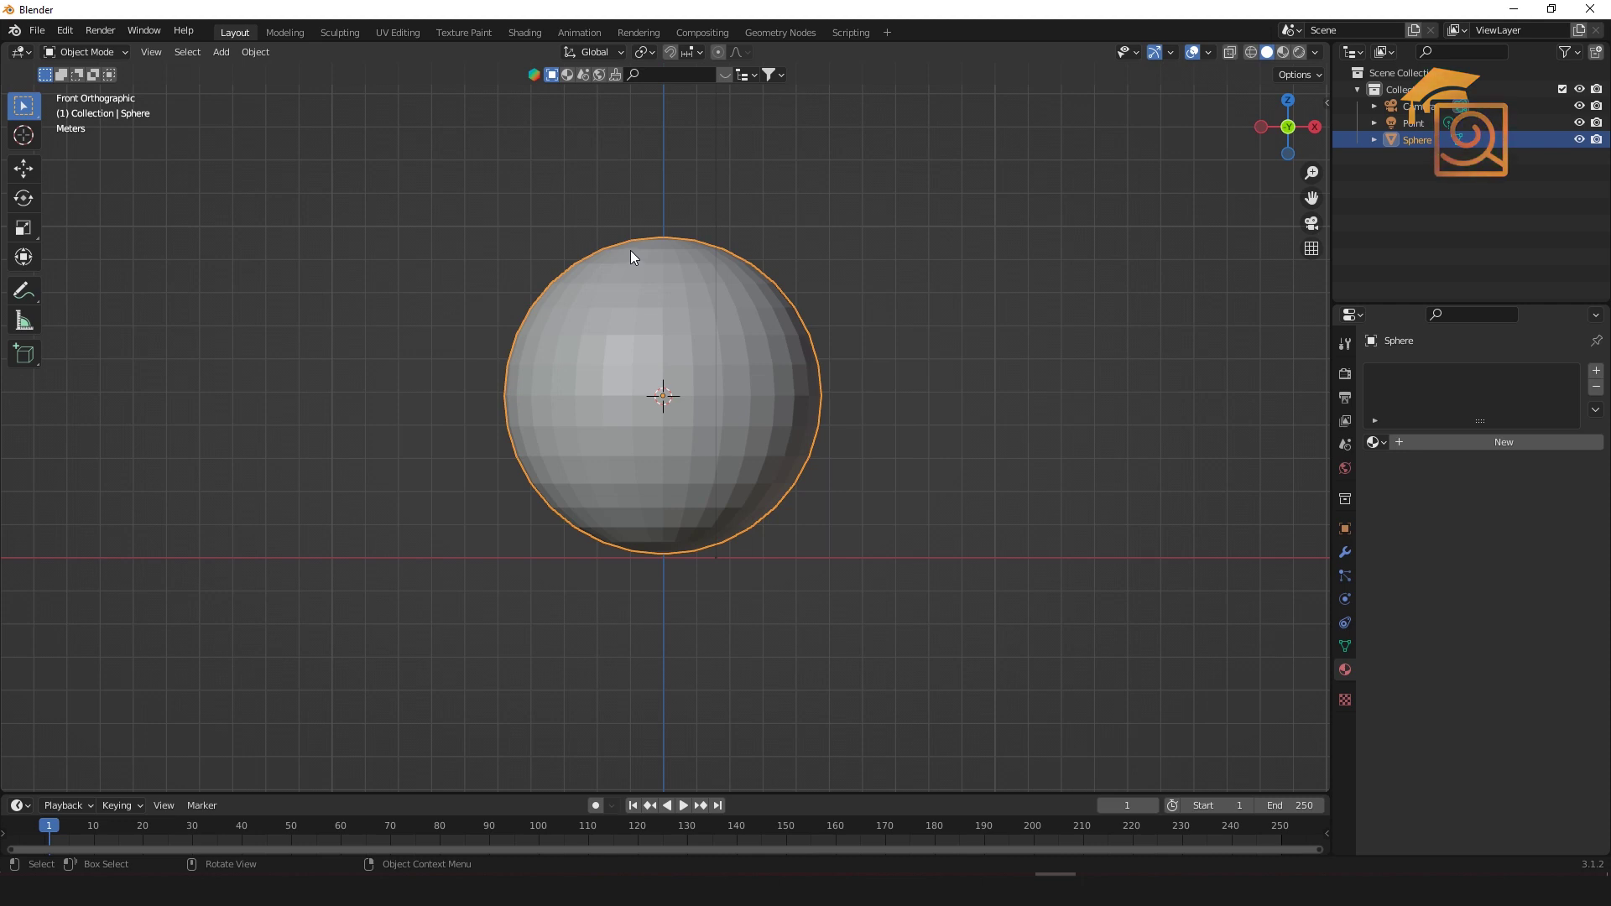
# Step: Enter Edit Mode on the sphere, switch to vertex selection and select the top pole vertex from above
pyautogui.press('Tab')
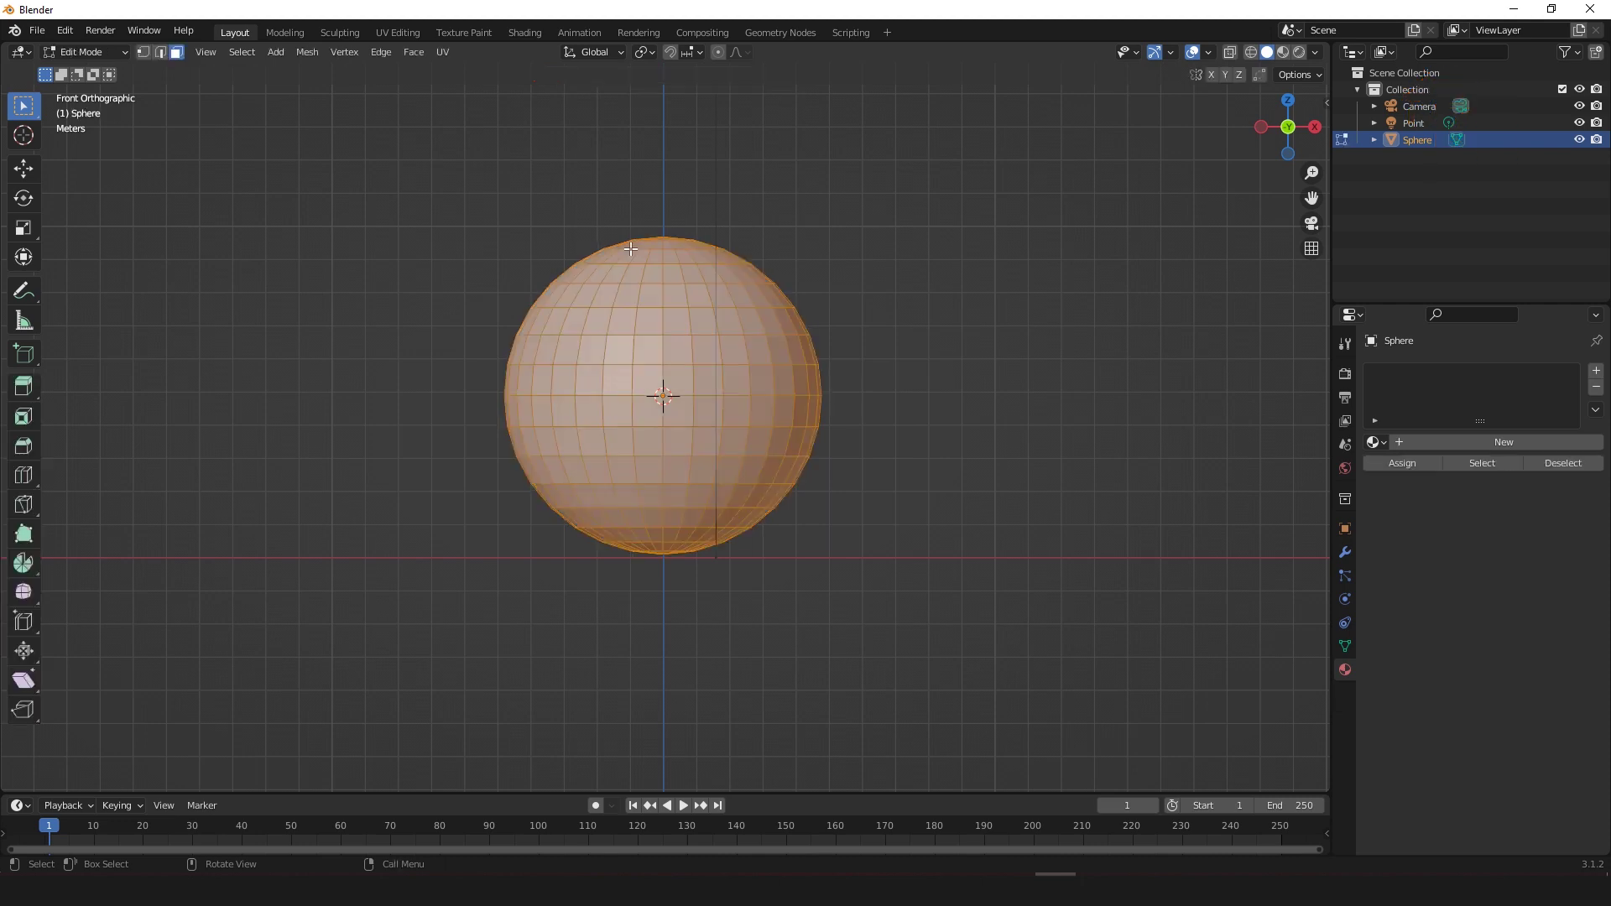
pyautogui.press('KP_7')
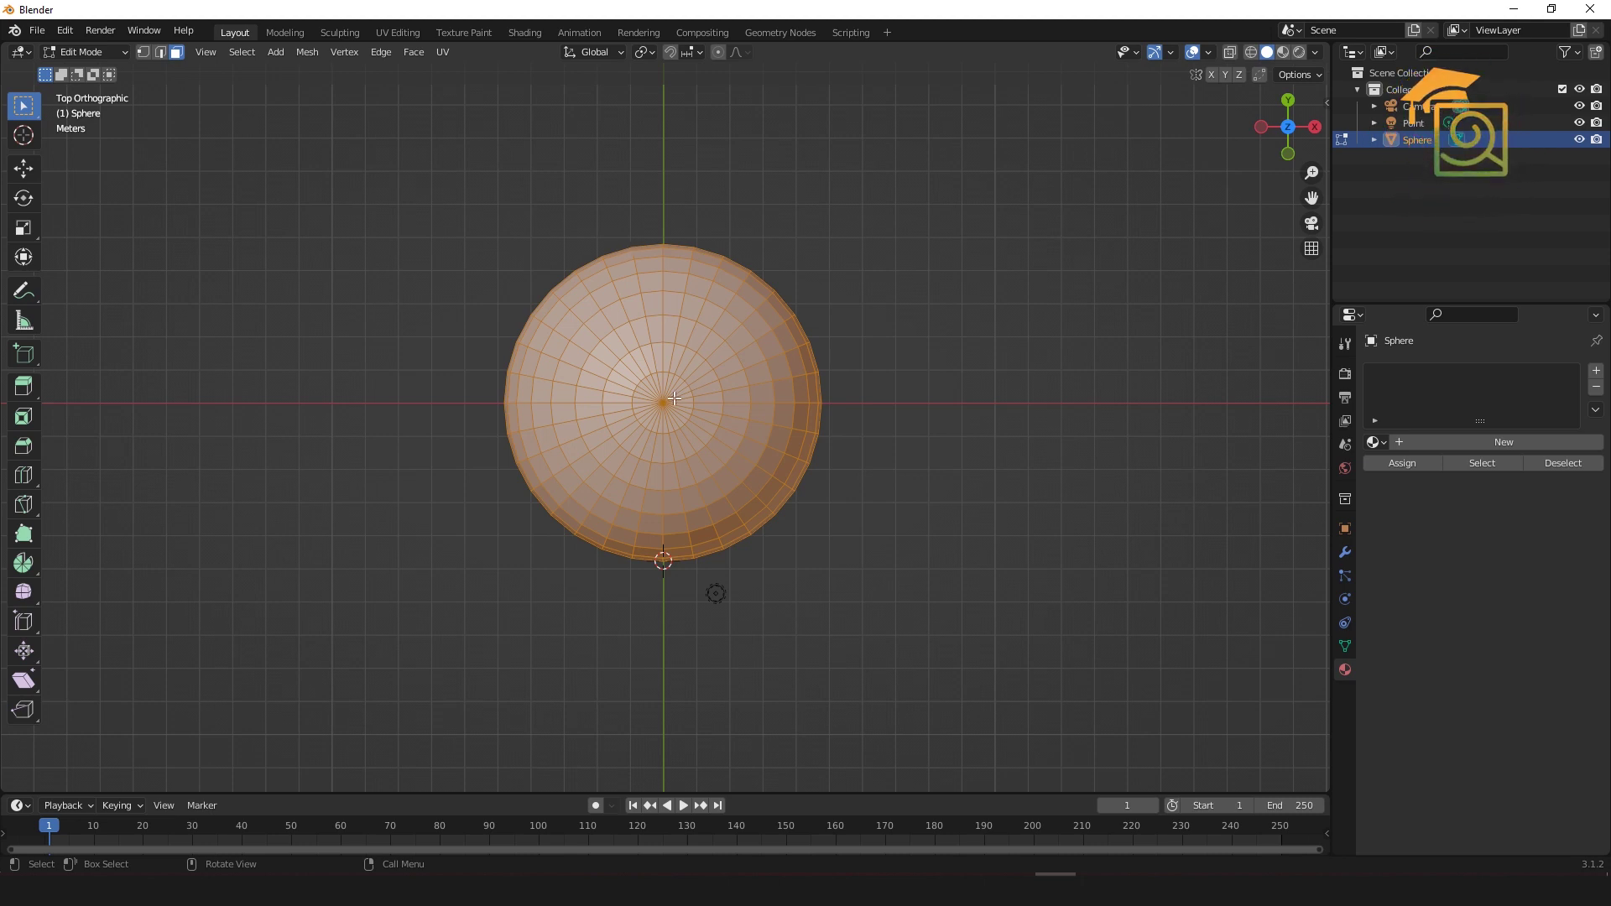
pyautogui.click(144, 53)
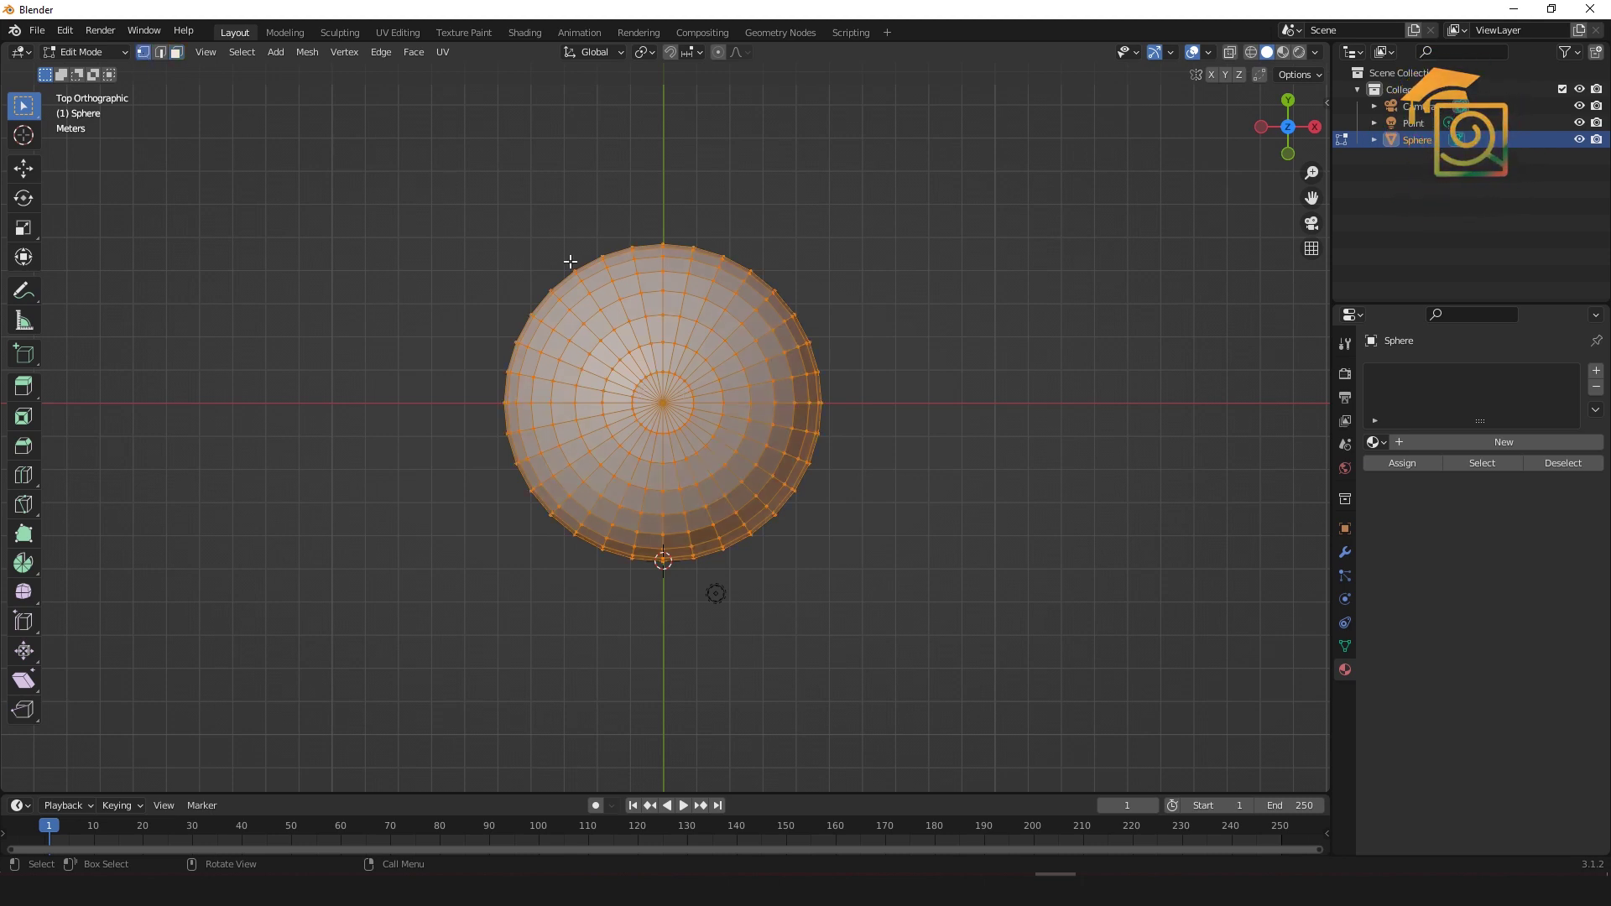
pyautogui.click(663, 402)
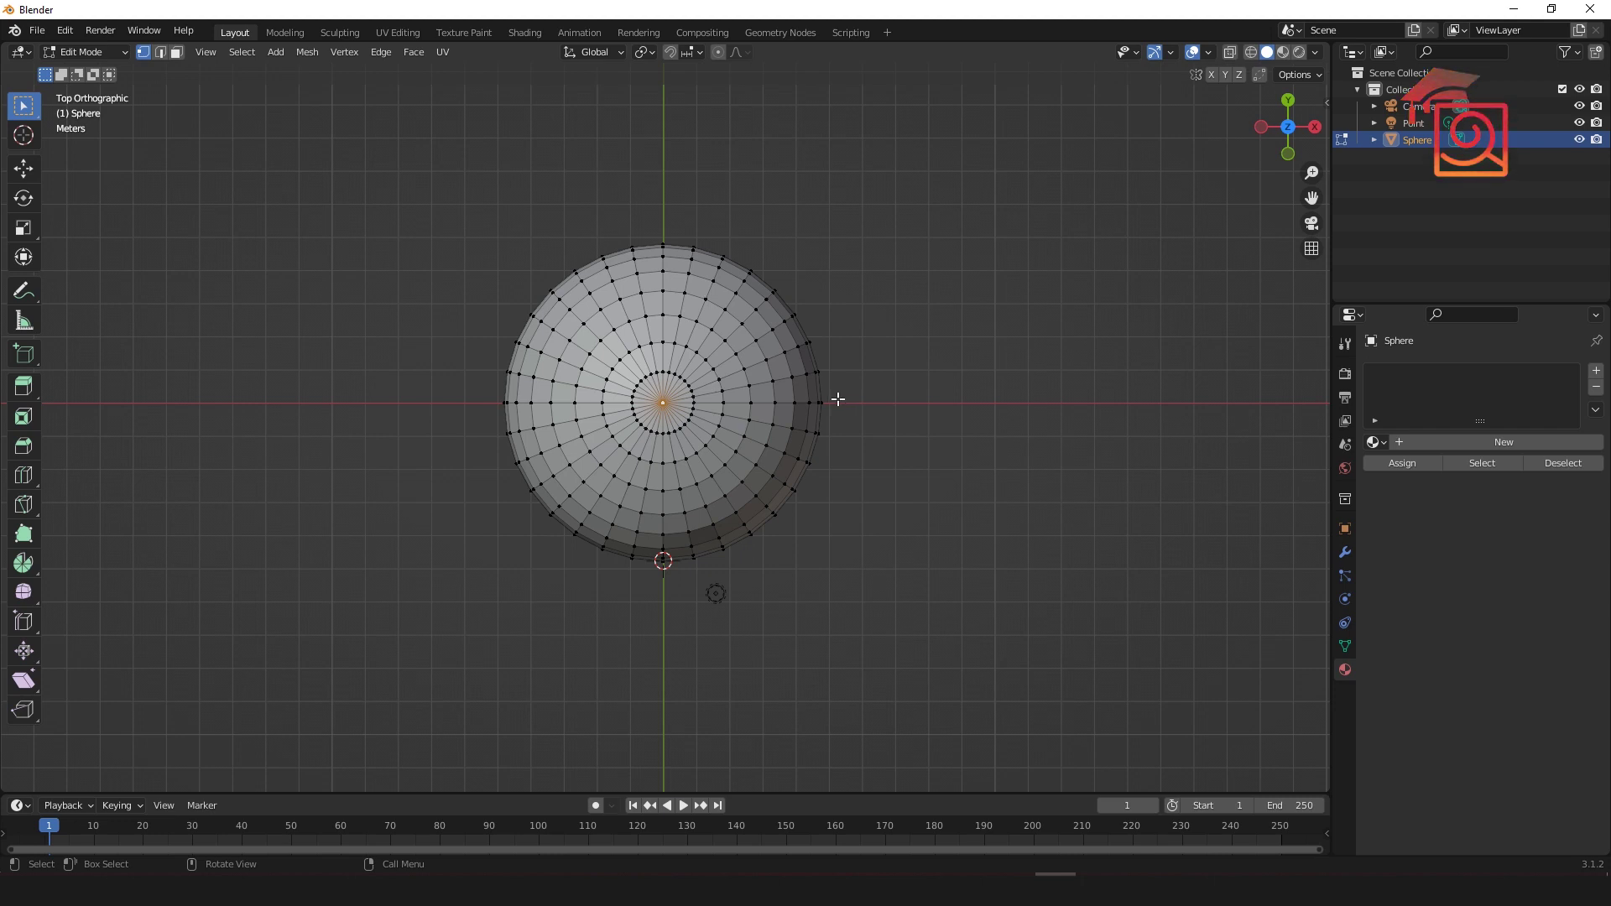
# Step: Extend the selection from the top pole to one front vertex of the first ring around it
pyautogui.moveTo(849, 475); pyautogui.dragTo(858, 401, button='middle')
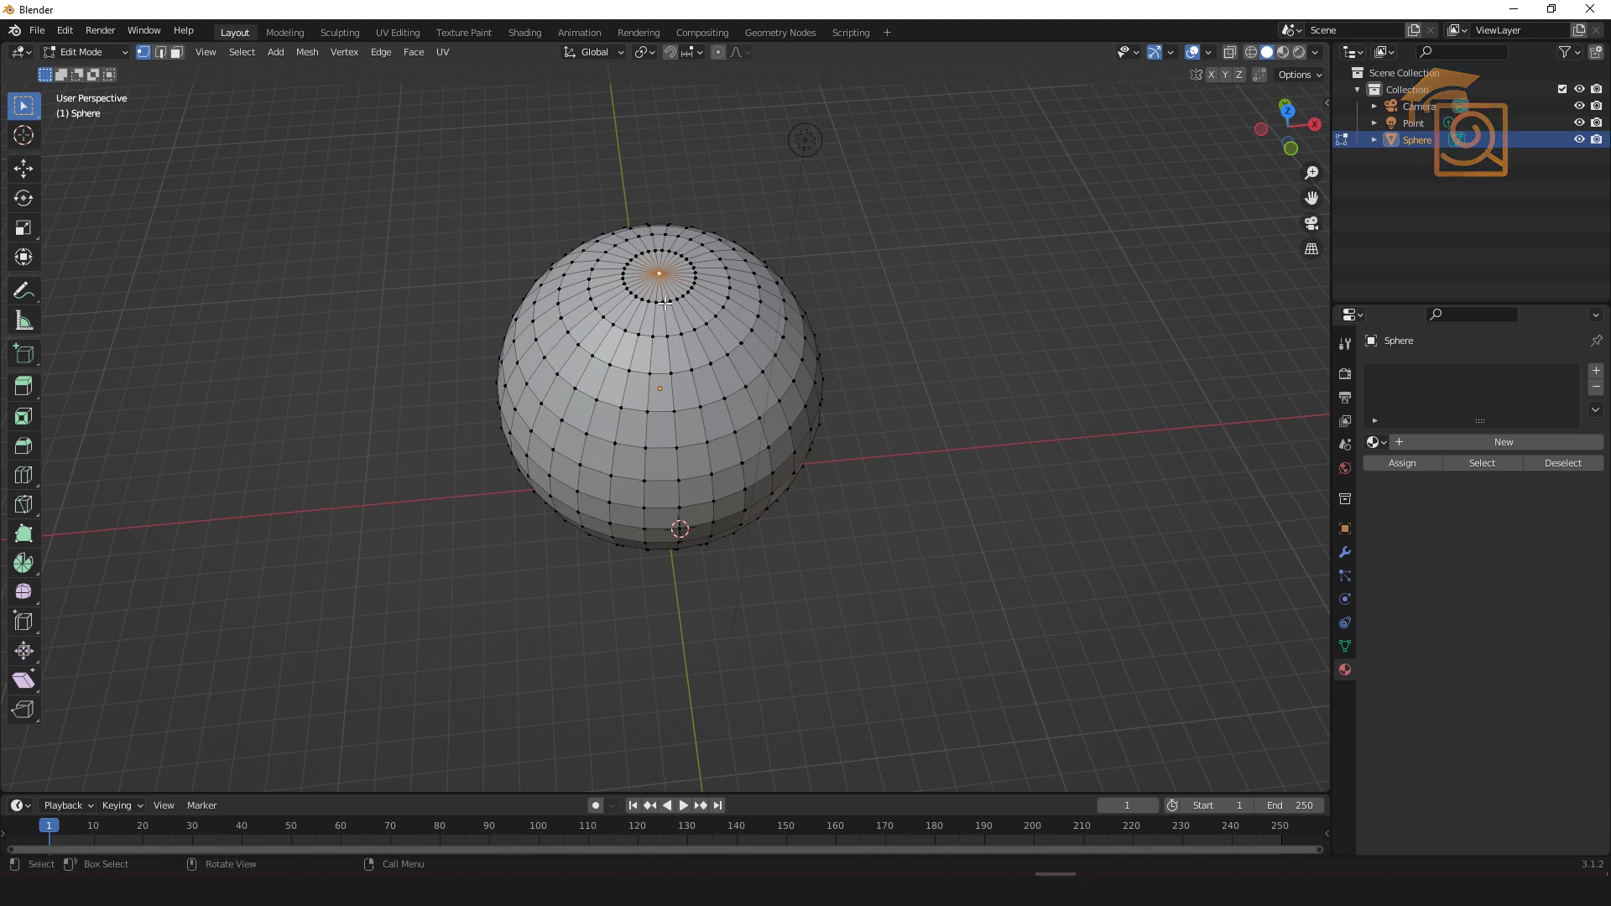
pyautogui.scroll(5, 667, 304)
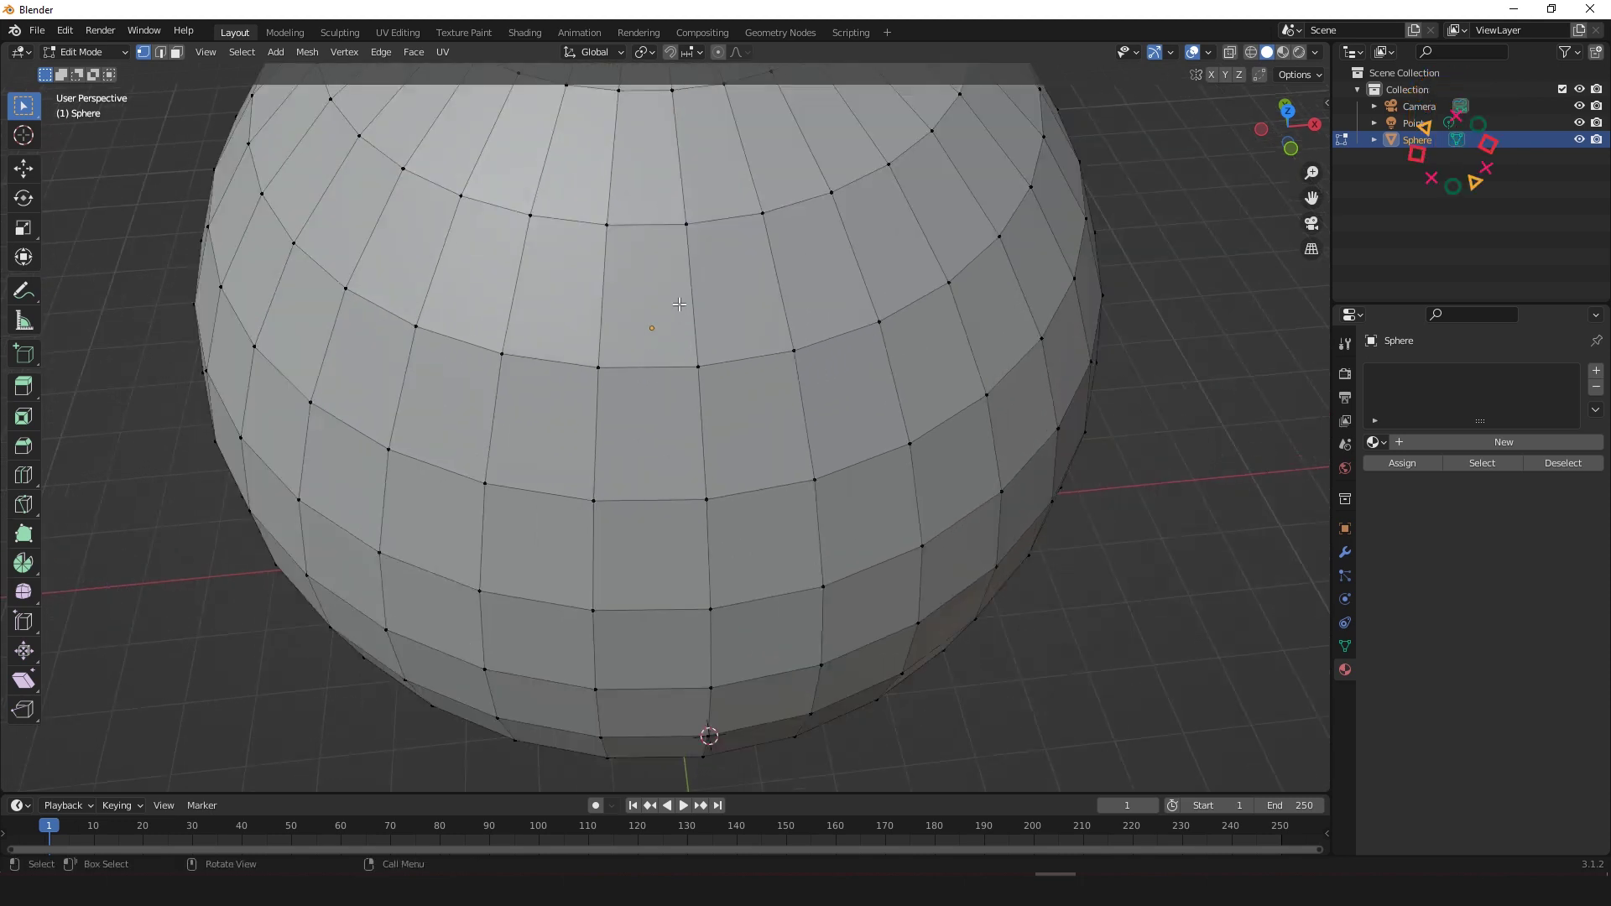
pyautogui.scroll(-4, 679, 304)
pyautogui.hotkey('ctrl', 'z')
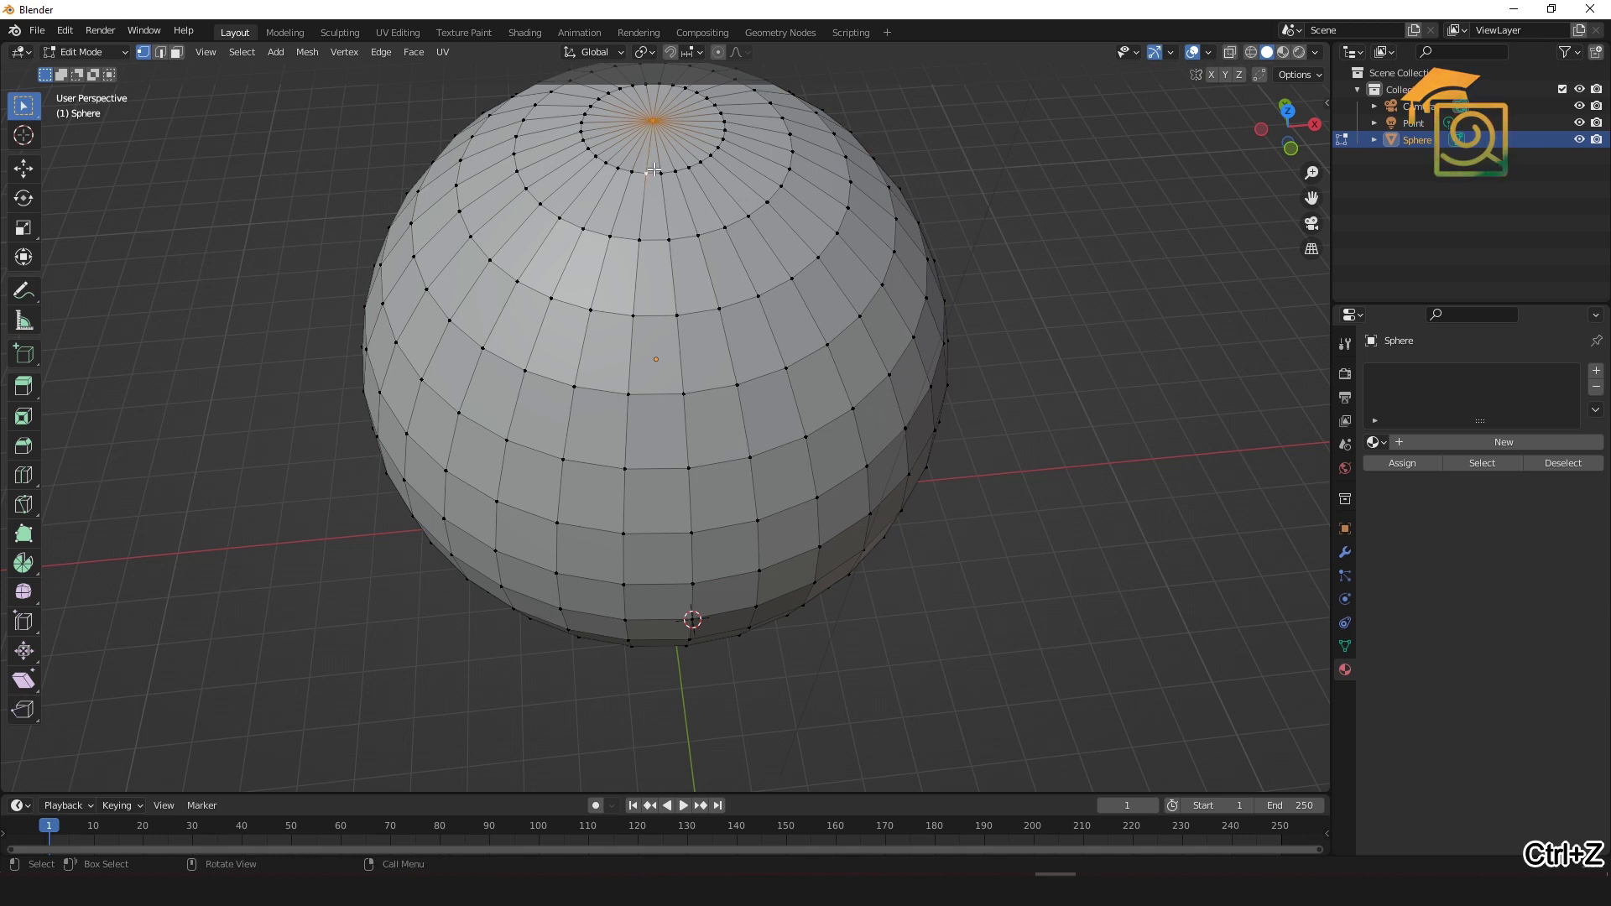
pyautogui.scroll(4, 667, 177)
pyautogui.scroll(-2, 662, 168)
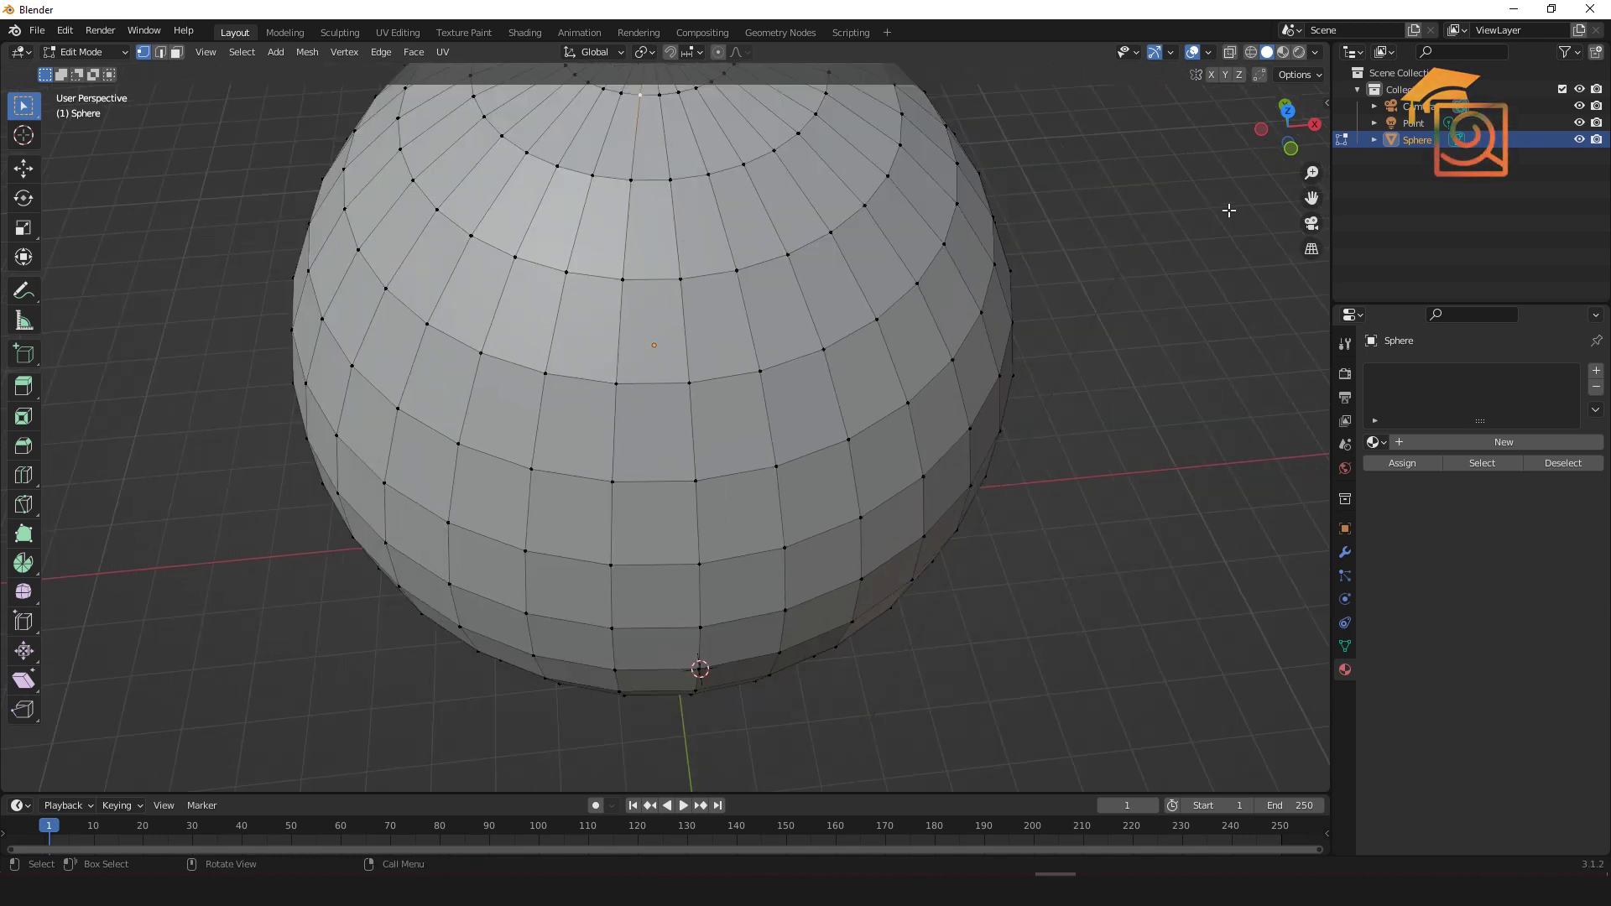
pyautogui.moveTo(1311, 199); pyautogui.dragTo(1317, 327)
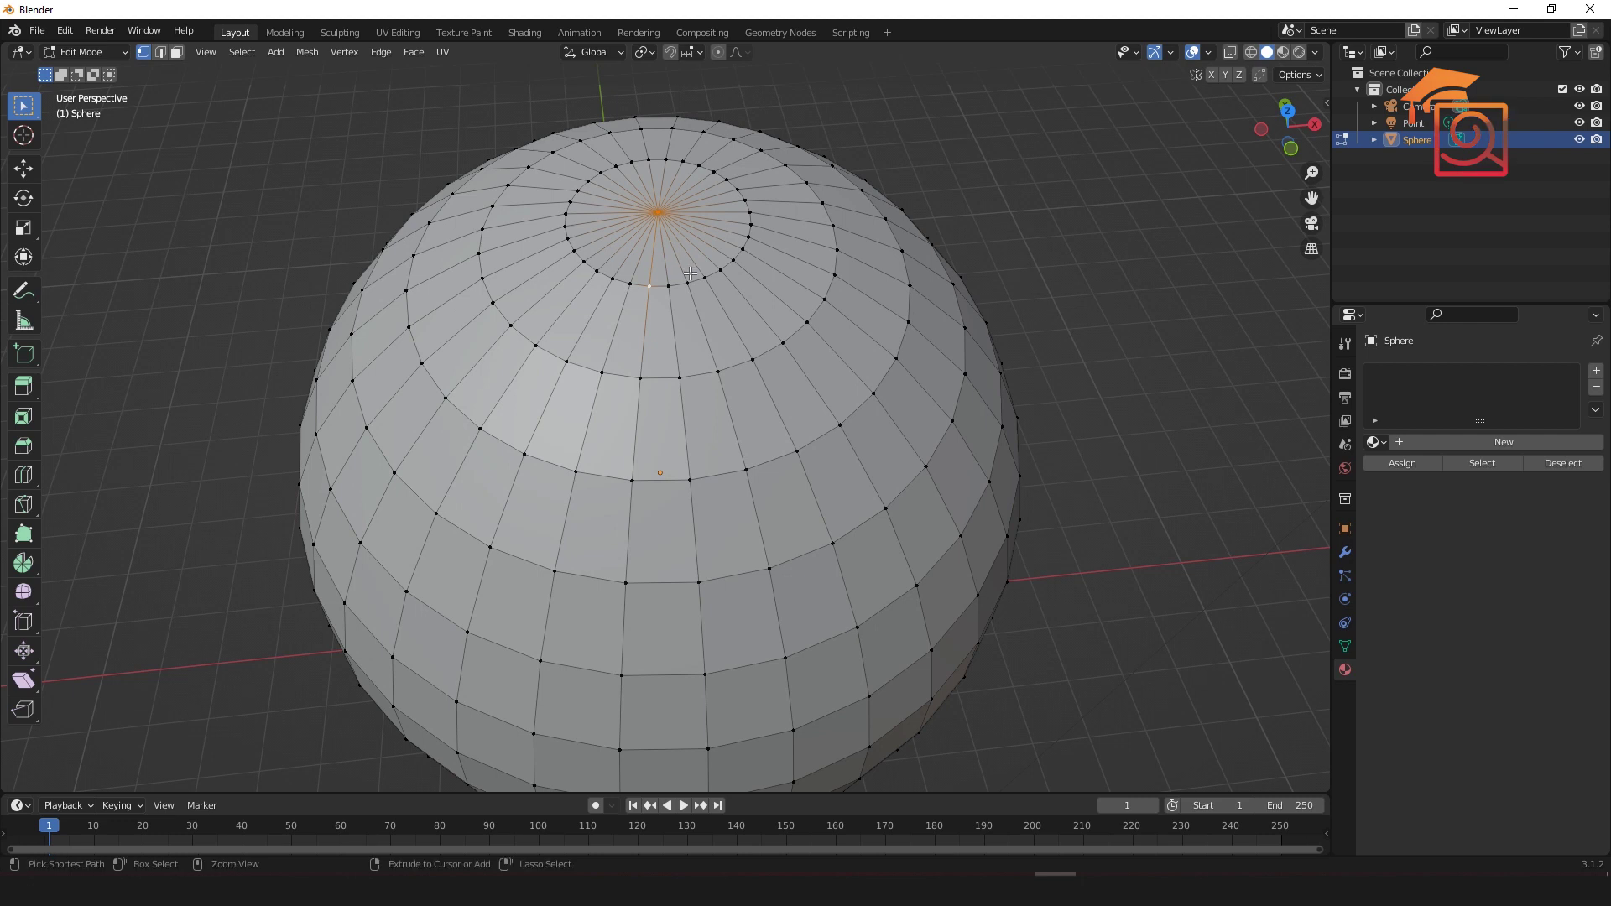
pyautogui.hotkey('ctrl', 'z')
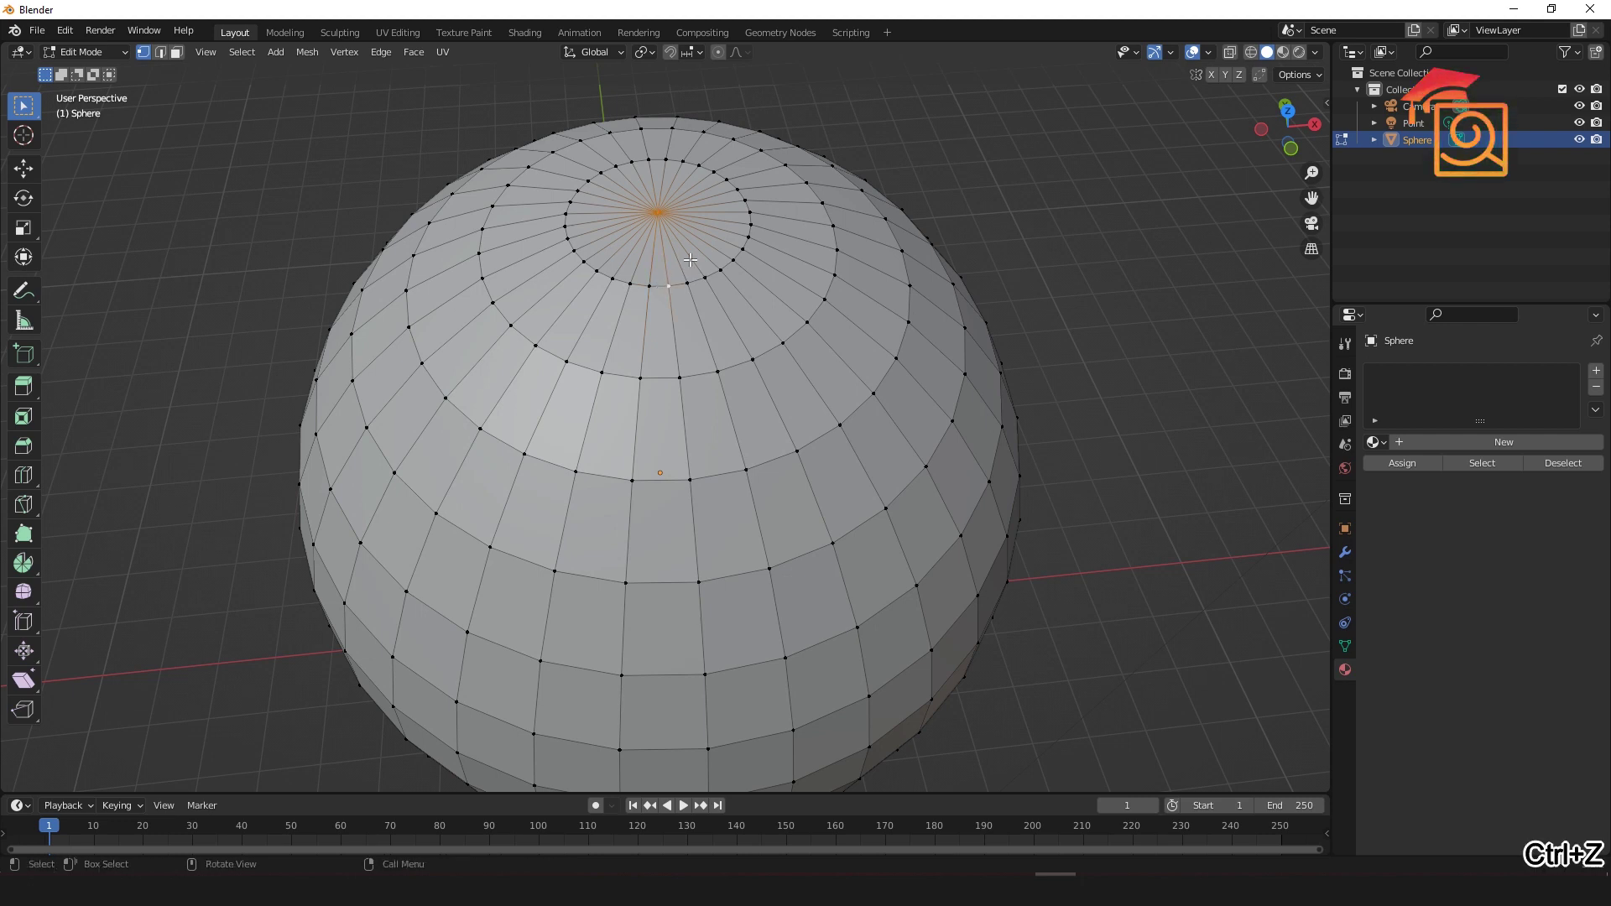
# Step: Select the sphere's top pole vertex together with the whole first ring of vertices around it
pyautogui.scroll(5, 663, 286)
pyautogui.scroll(-4, 678, 254)
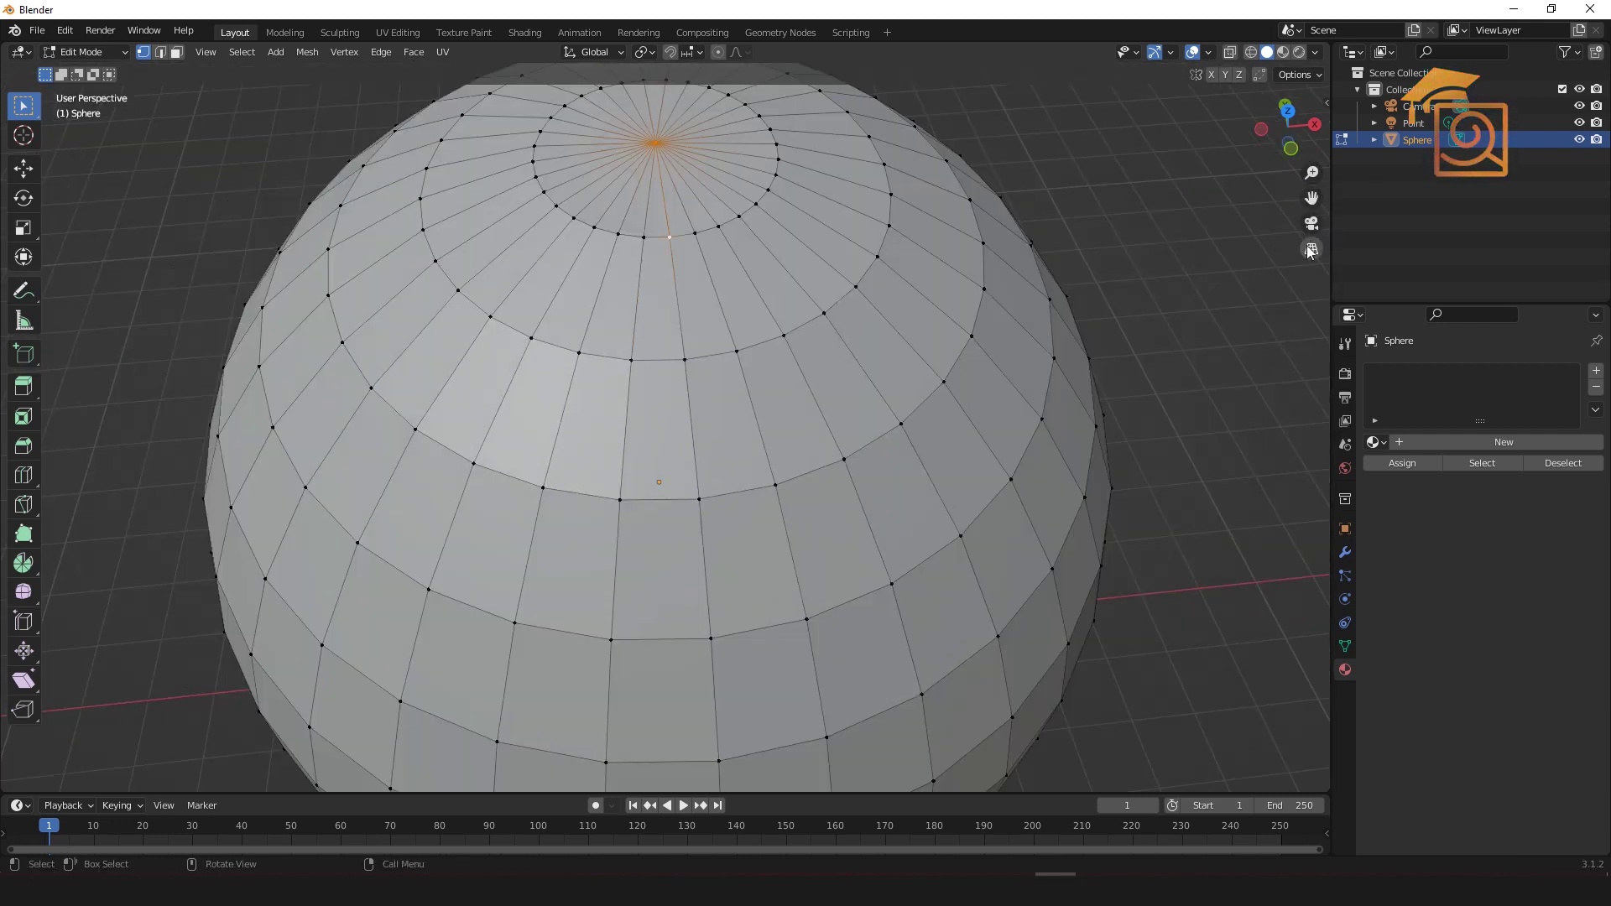
pyautogui.moveTo(1311, 199); pyautogui.dragTo(1304, 239)
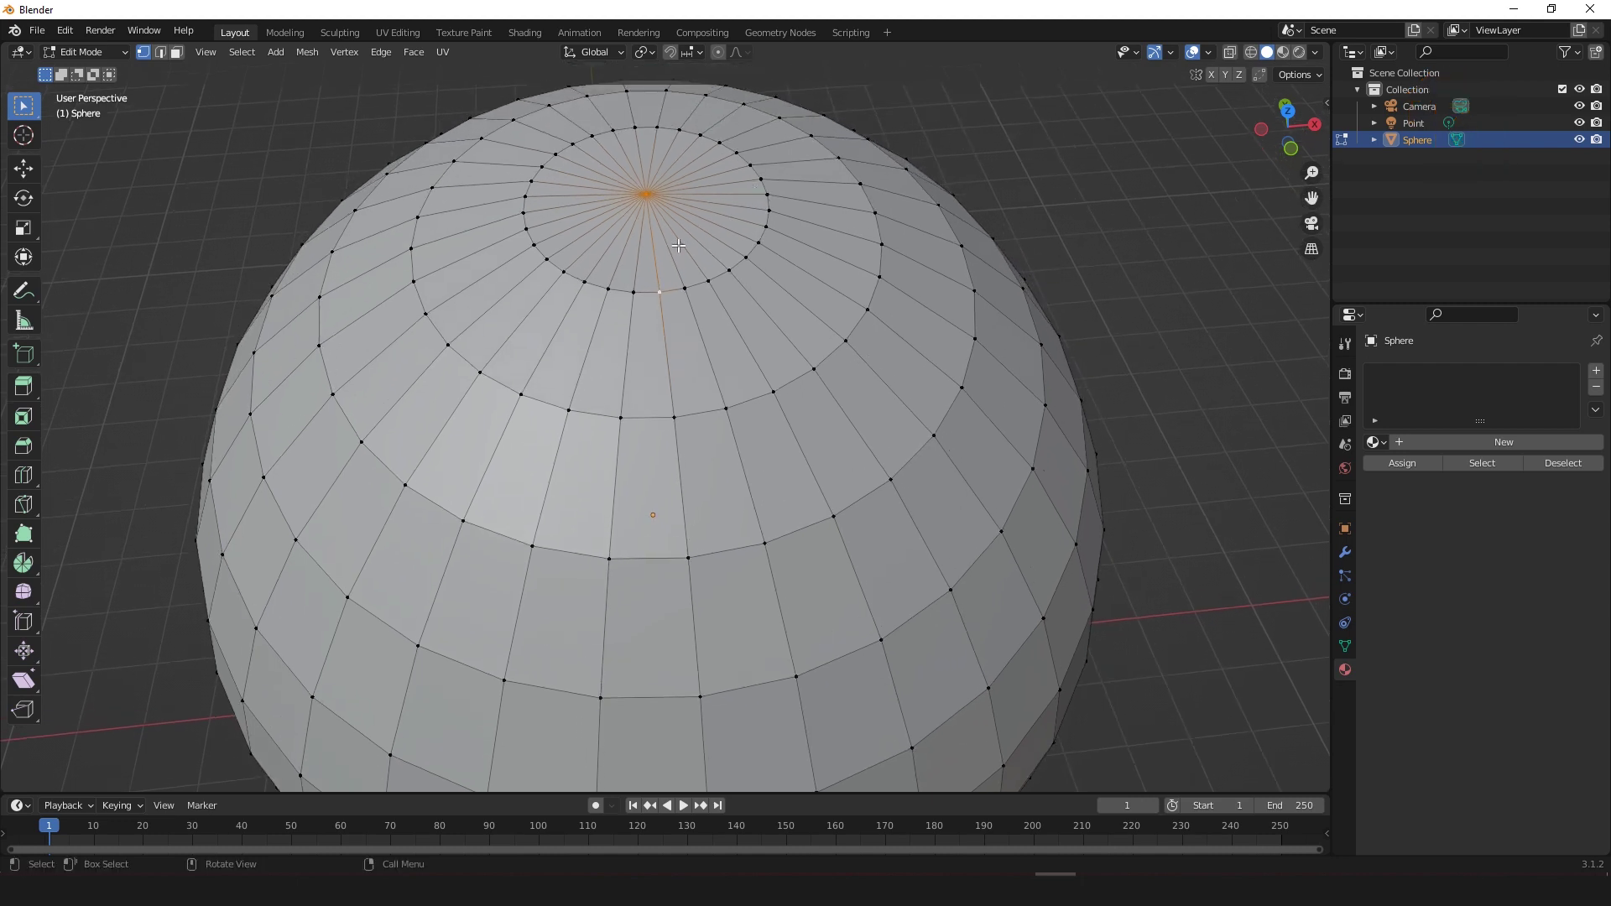
pyautogui.click(682, 288)
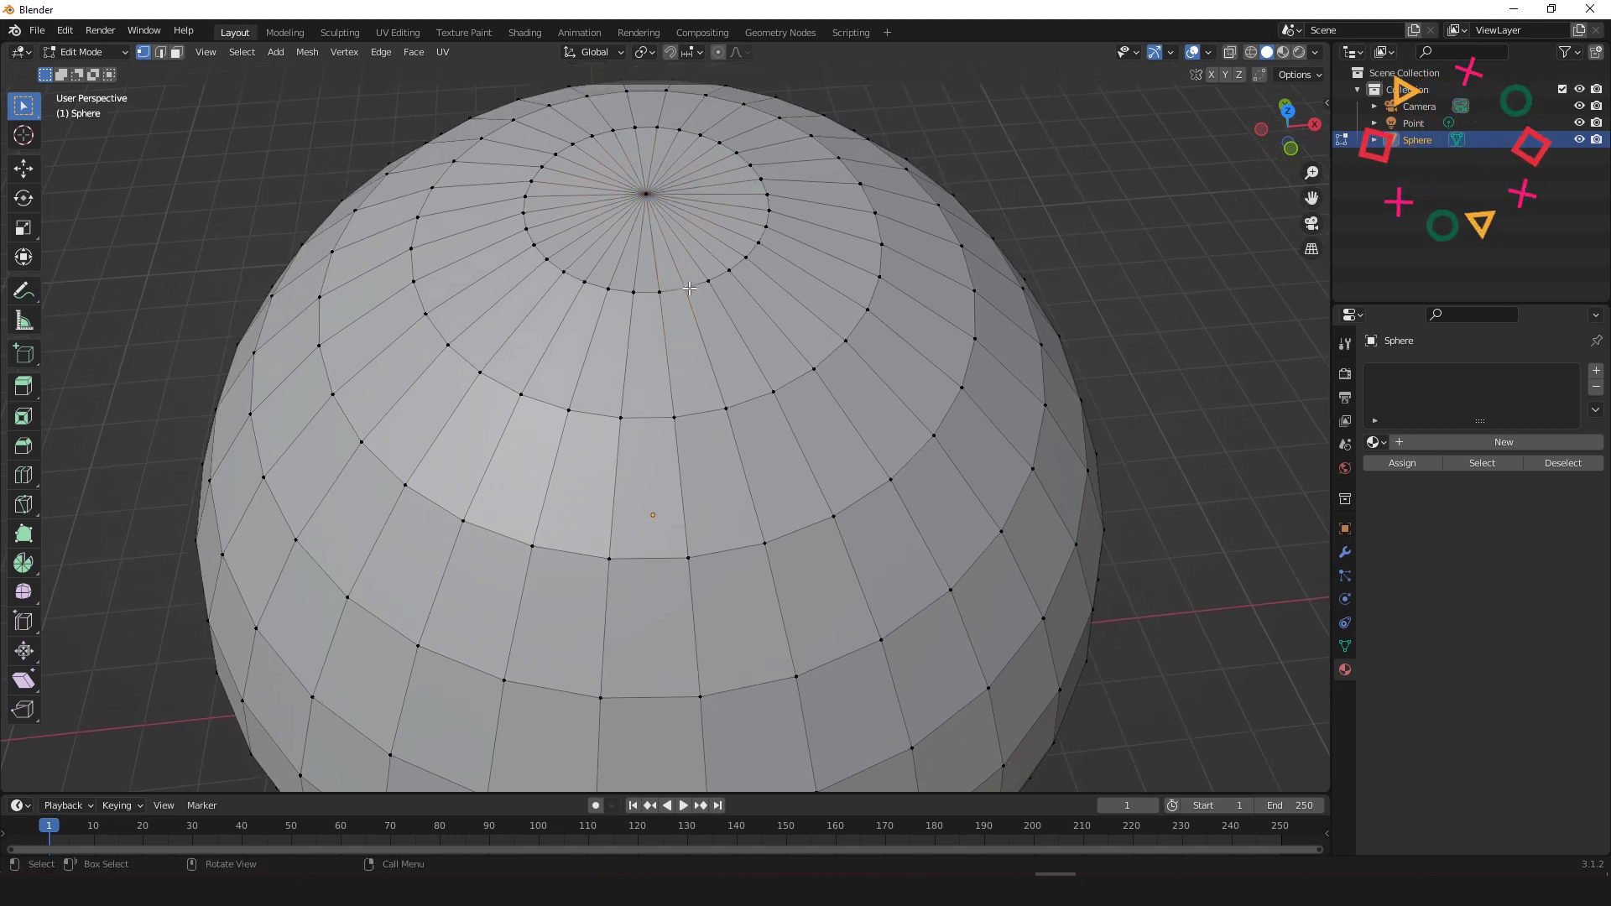
pyautogui.keyDown('shift'); pyautogui.click(685, 289); pyautogui.keyUp('shift')
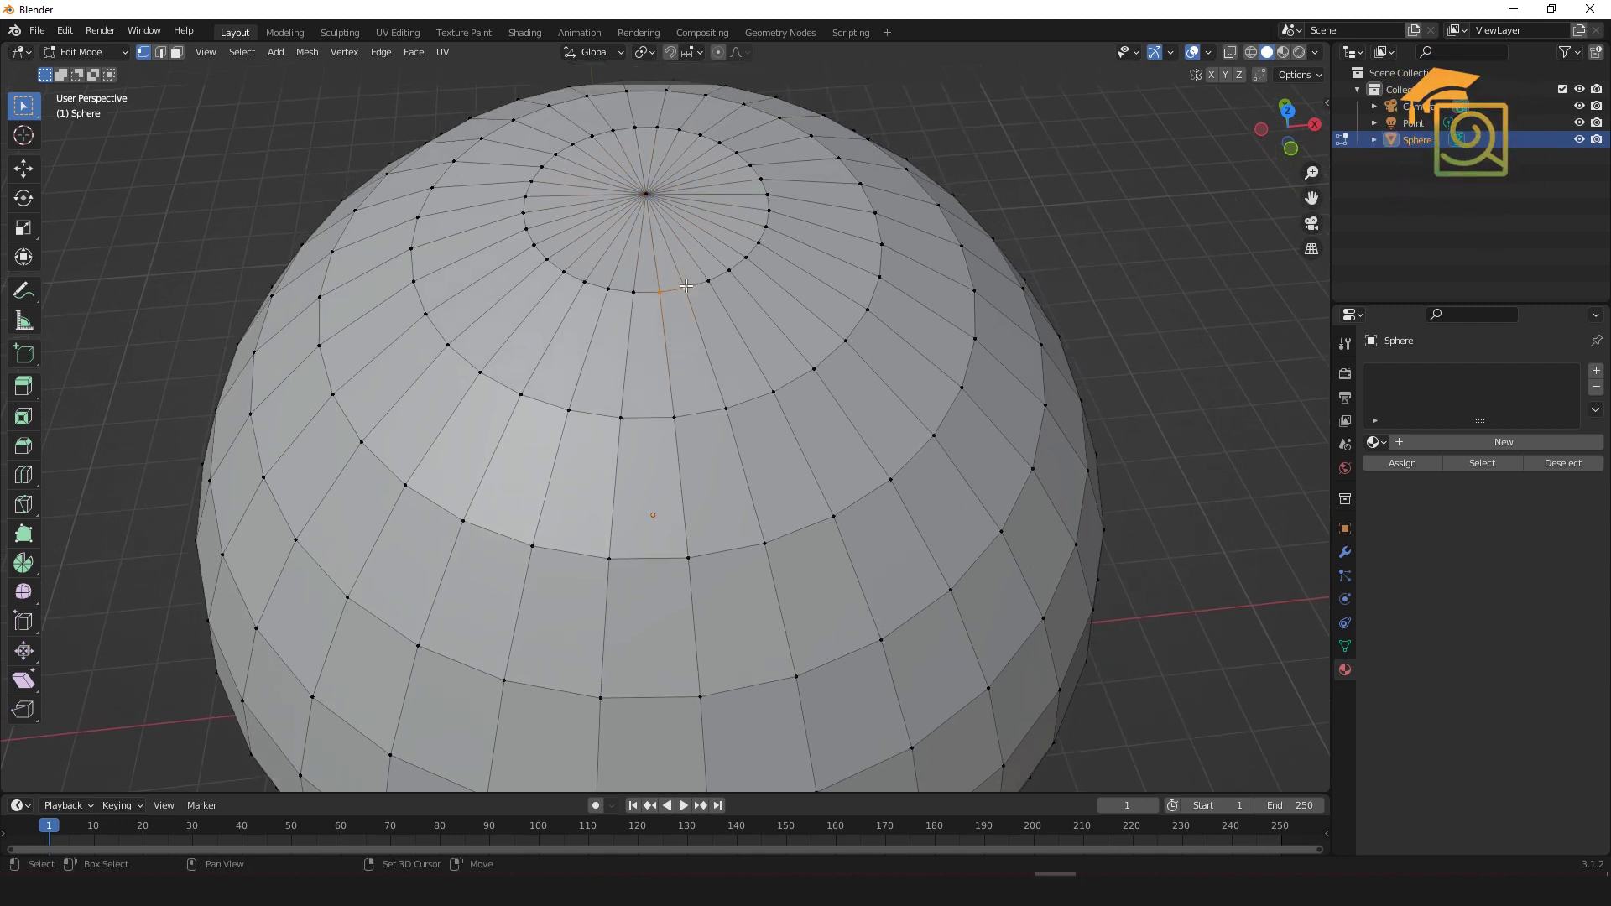
pyautogui.moveTo(709, 283); pyautogui.dragTo(752, 247)
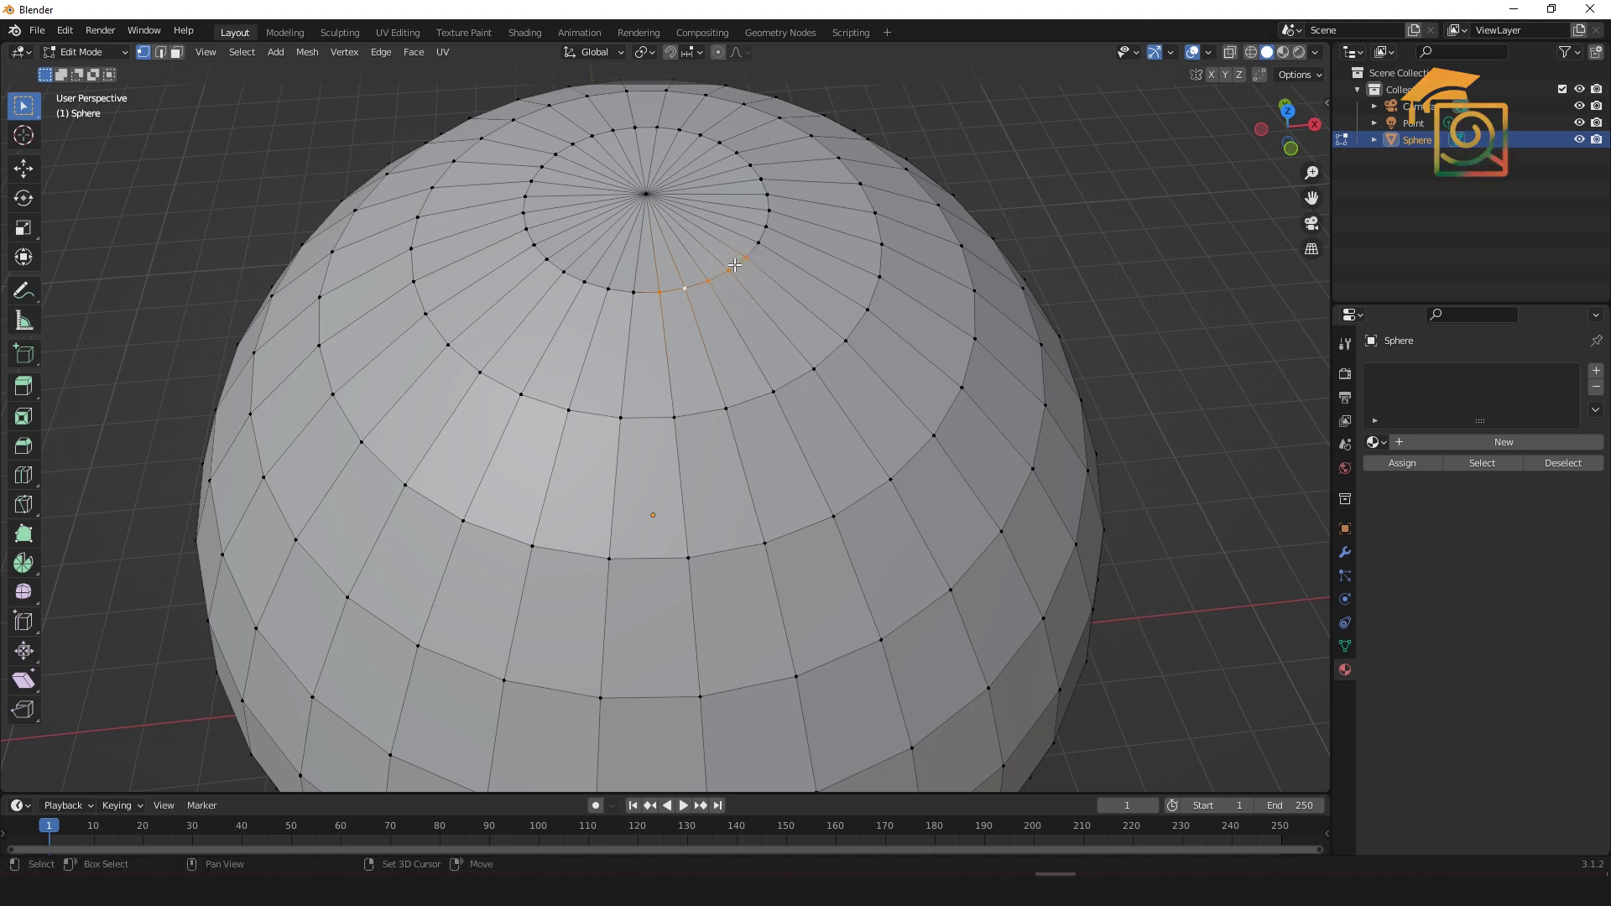
pyautogui.keyDown('shift'); pyautogui.moveTo(515, 135); pyautogui.dragTo(783, 296); pyautogui.keyUp('shift')
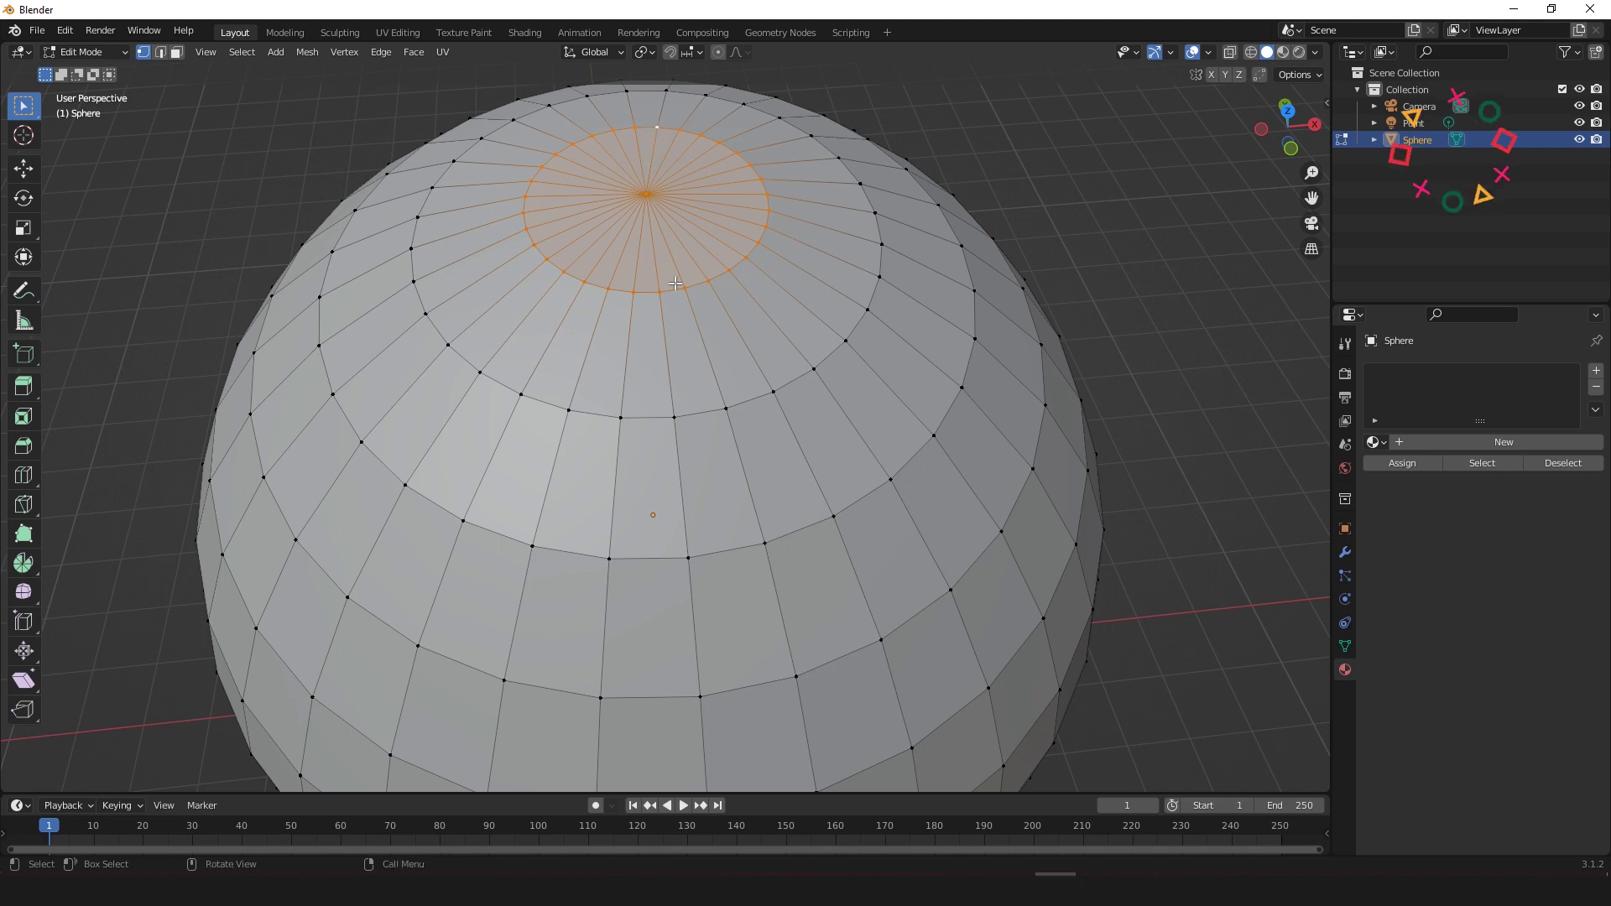
pyautogui.scroll(-4, 725, 218)
pyautogui.scroll(-2, 726, 219)
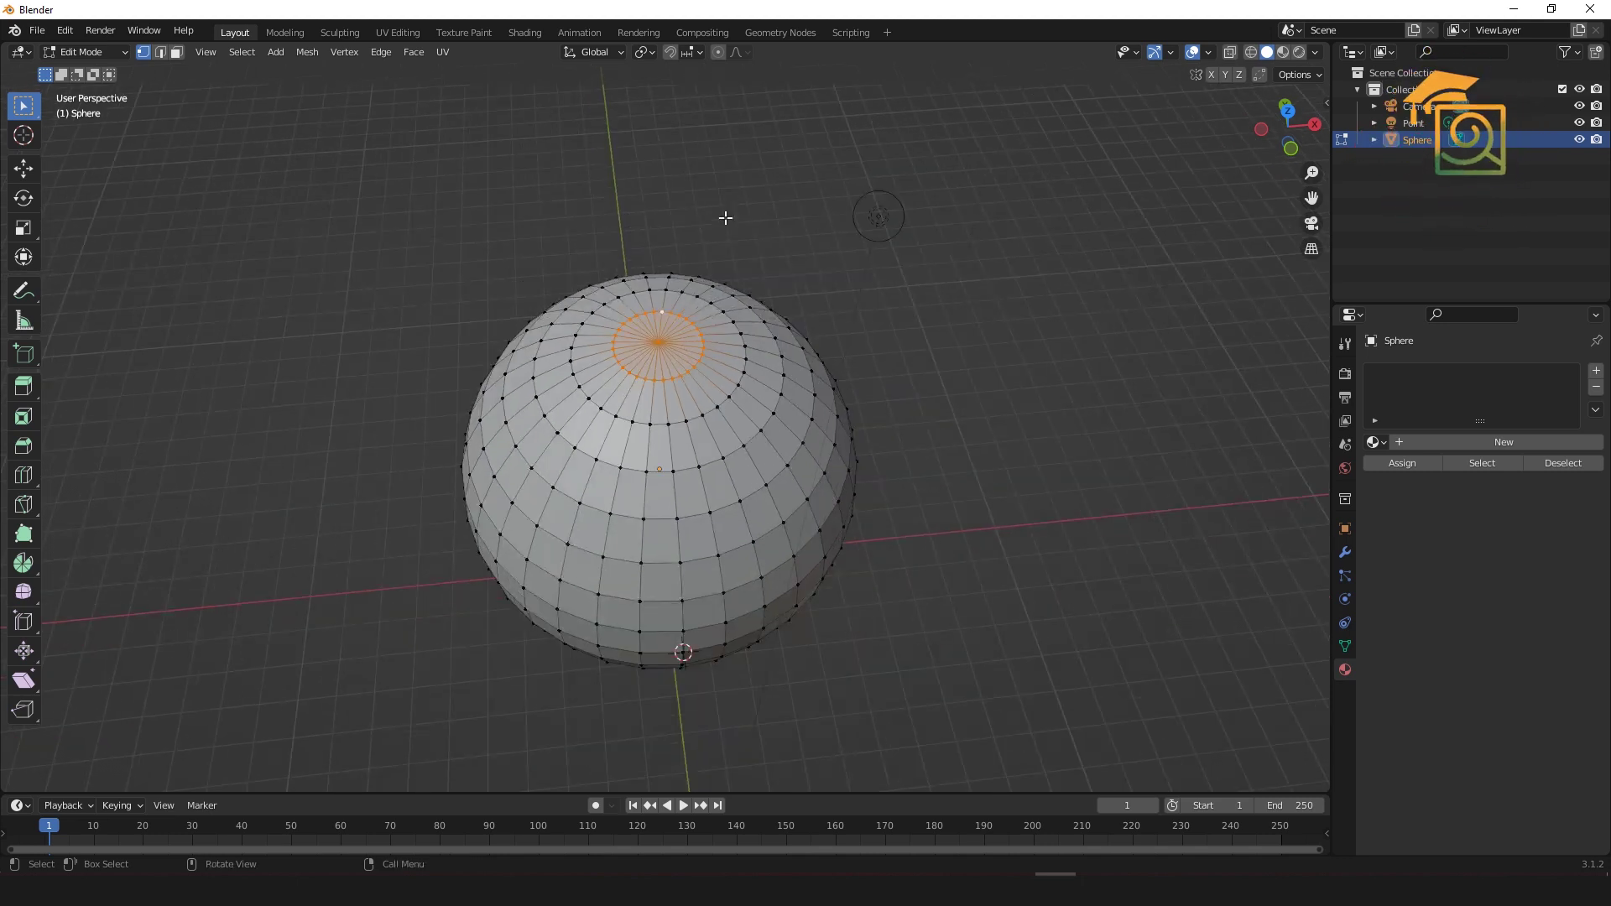
# Step: In front view, lower the selected top cap about 0.443 m along Z using smooth proportional editing with a size of 3.138 m
pyautogui.press('KP_1')
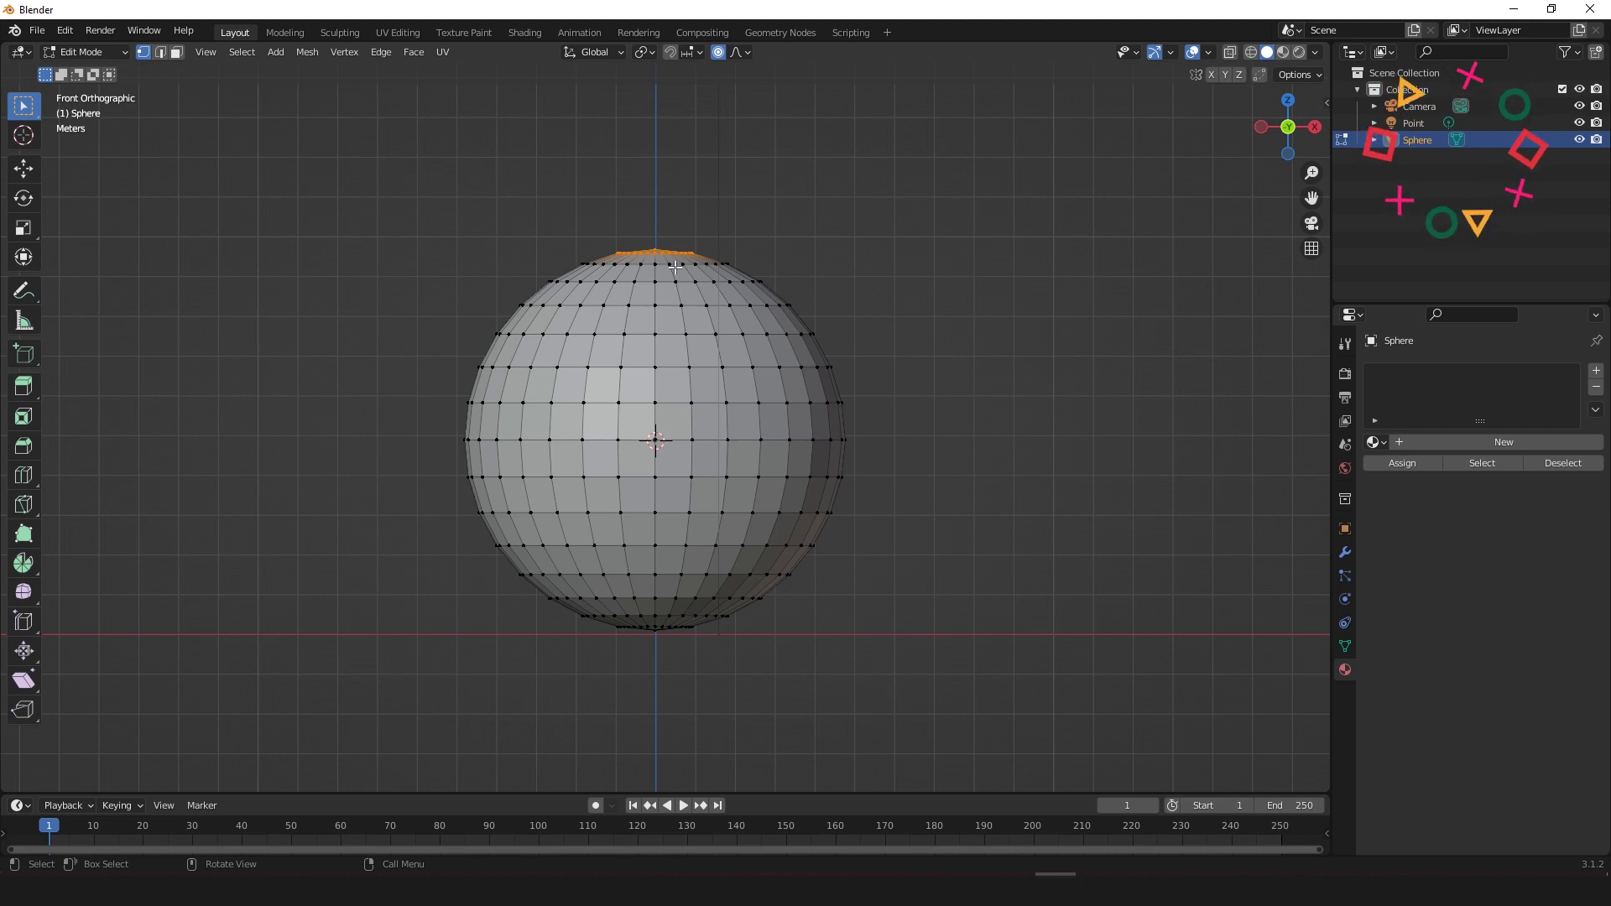
pyautogui.press('g')
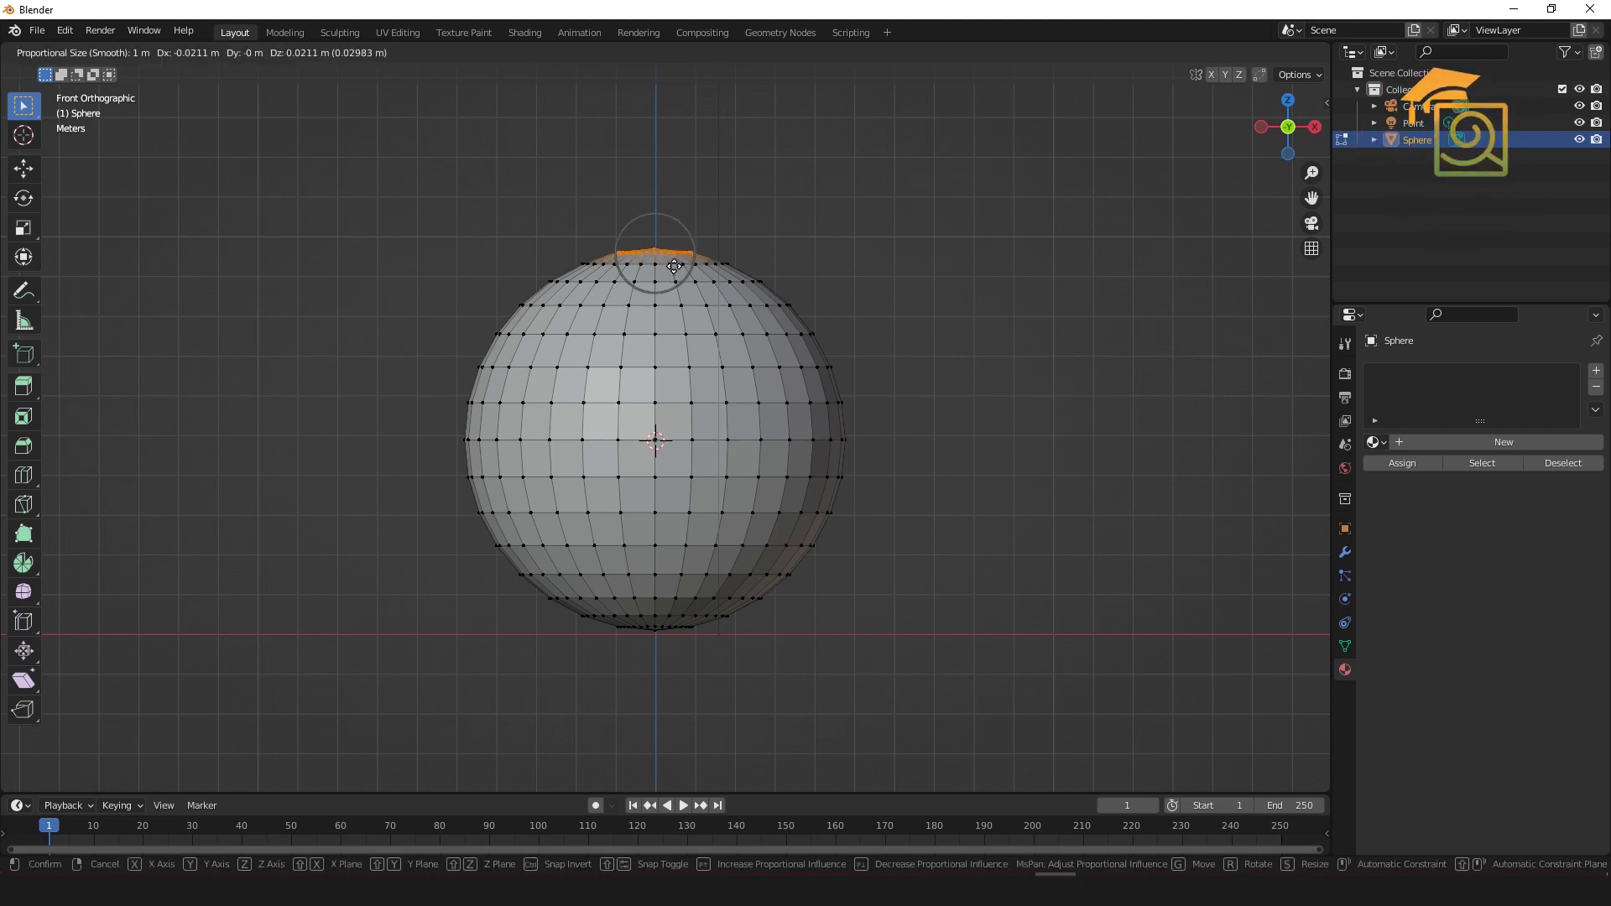
pyautogui.scroll(-12, 674, 266)
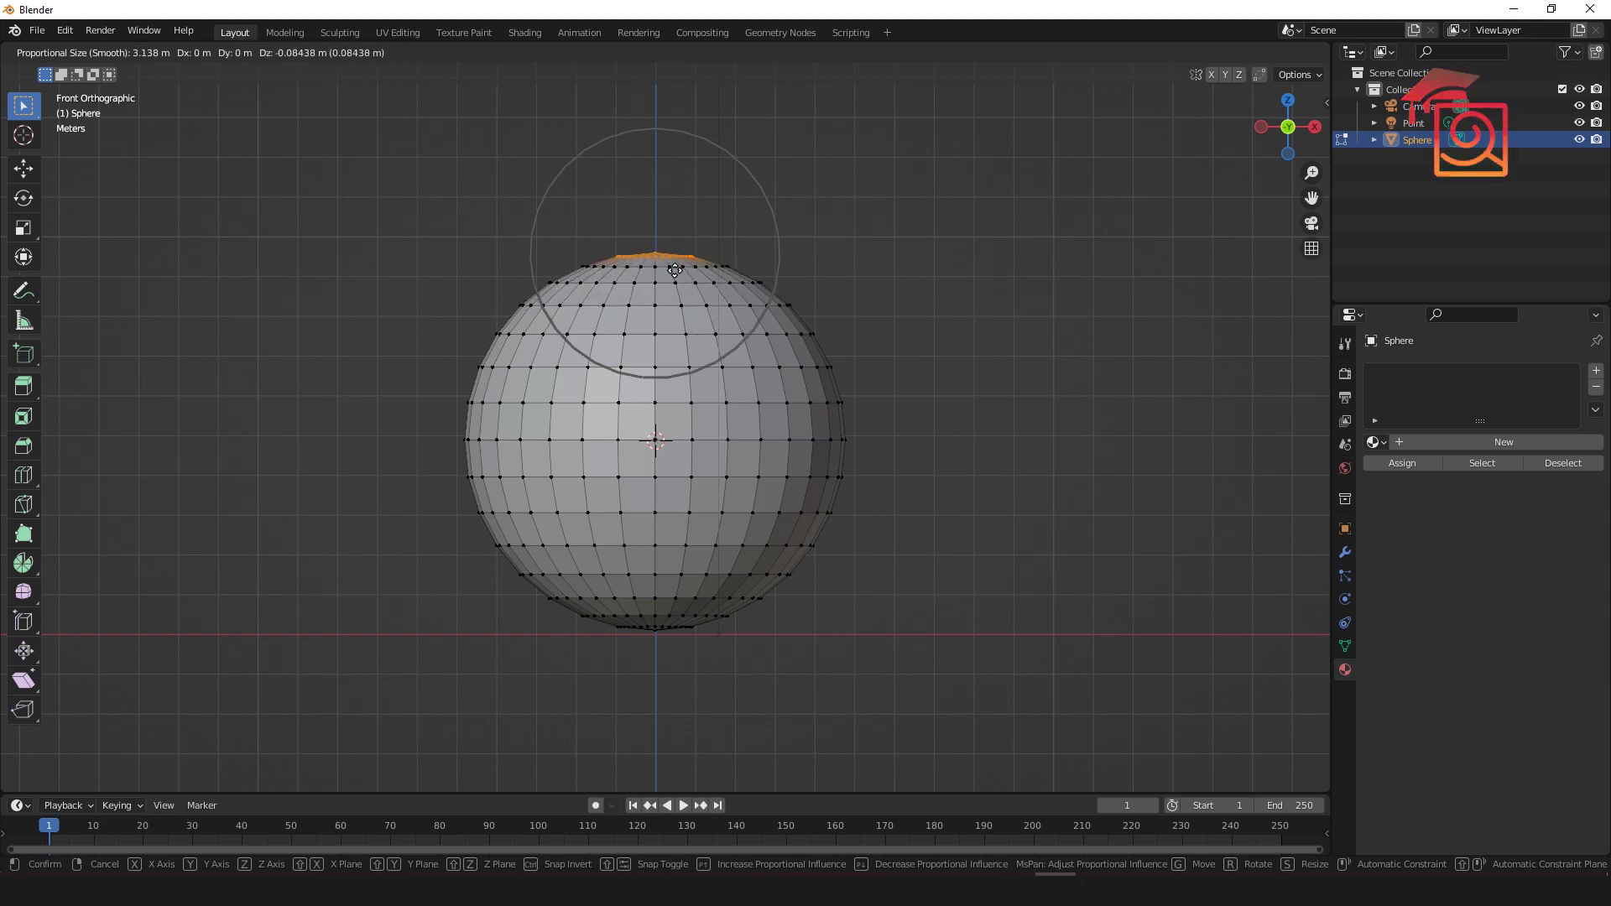
pyautogui.press('z')
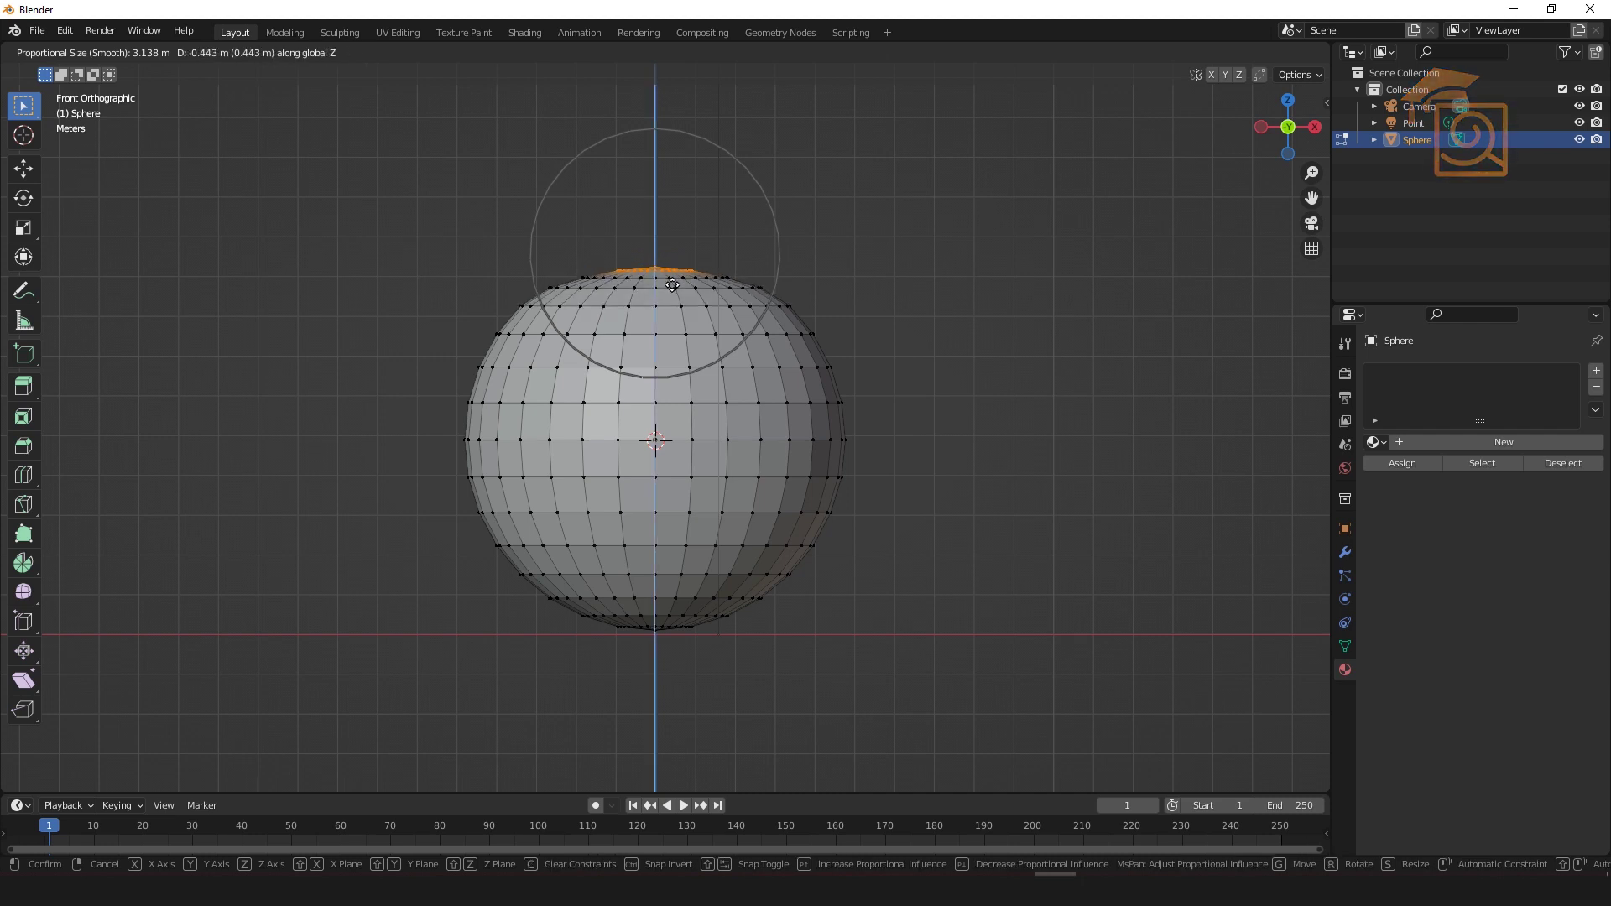
pyautogui.click(672, 285)
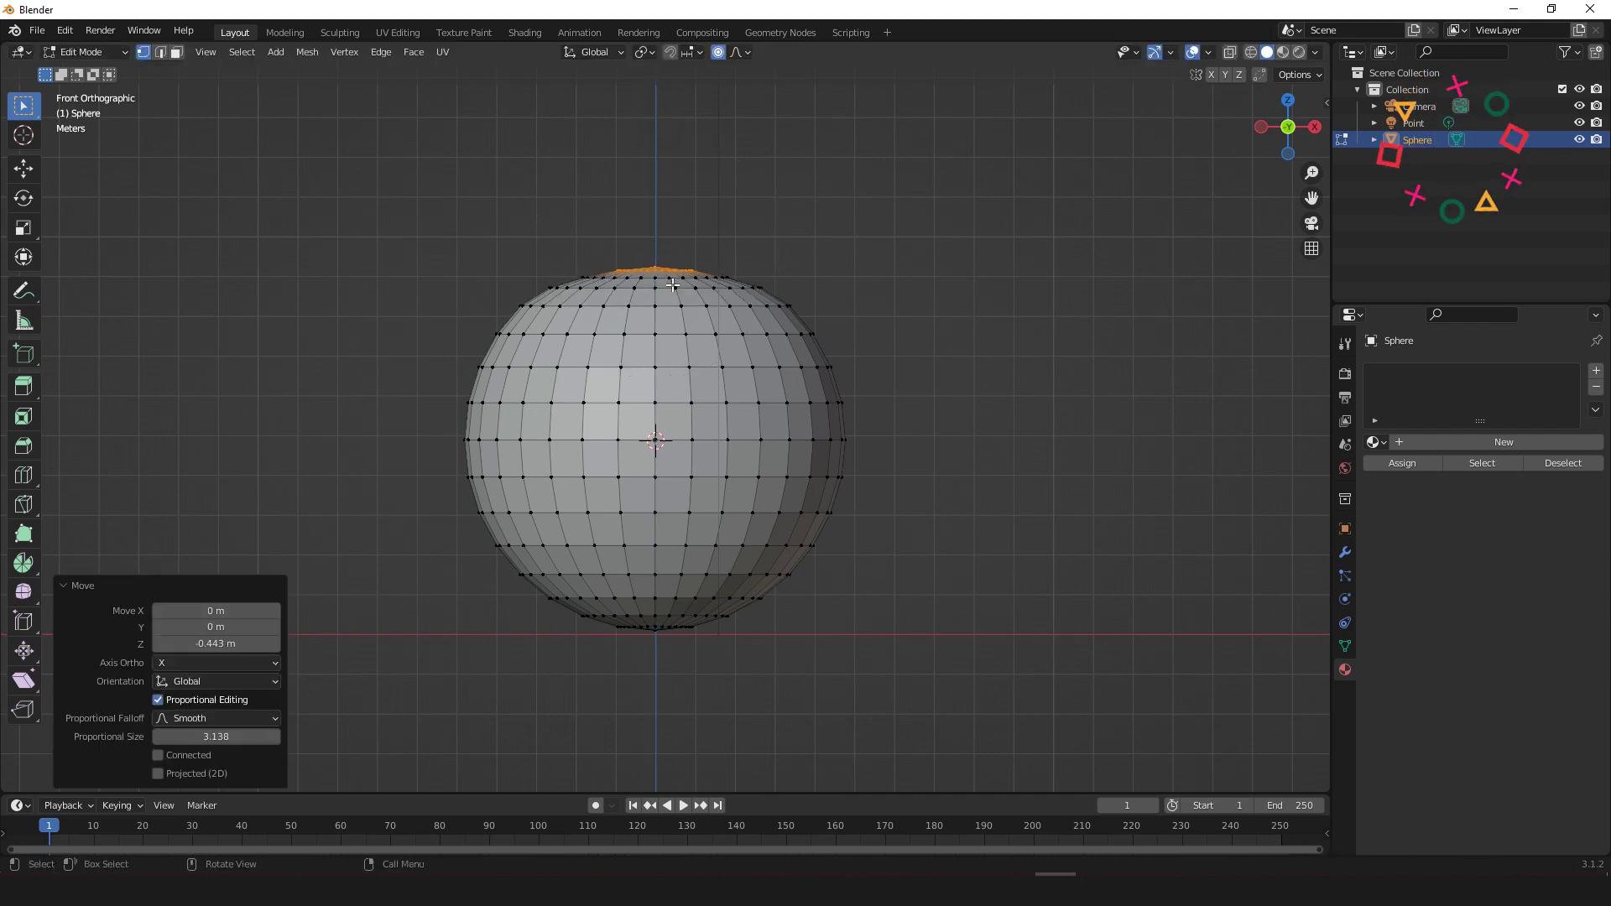
# Step: Push the selected top cap down another 1.097 m along Z with the proportional size reduced to 1.21 m
pyautogui.press('g')
pyautogui.scroll(9, 672, 285)
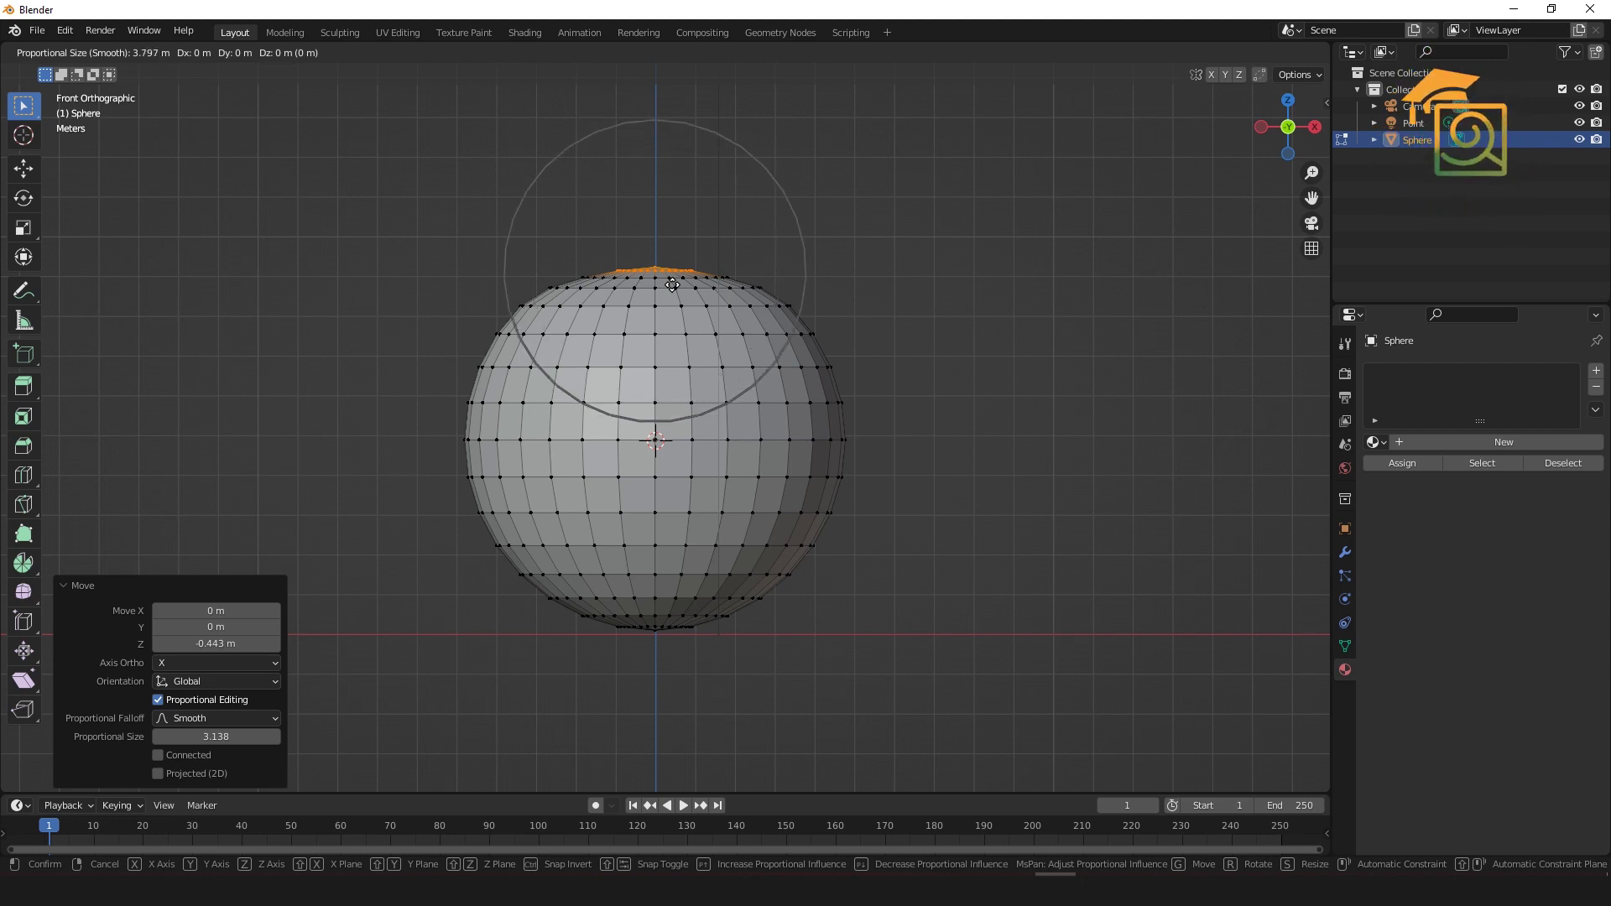
pyautogui.scroll(1, 672, 285)
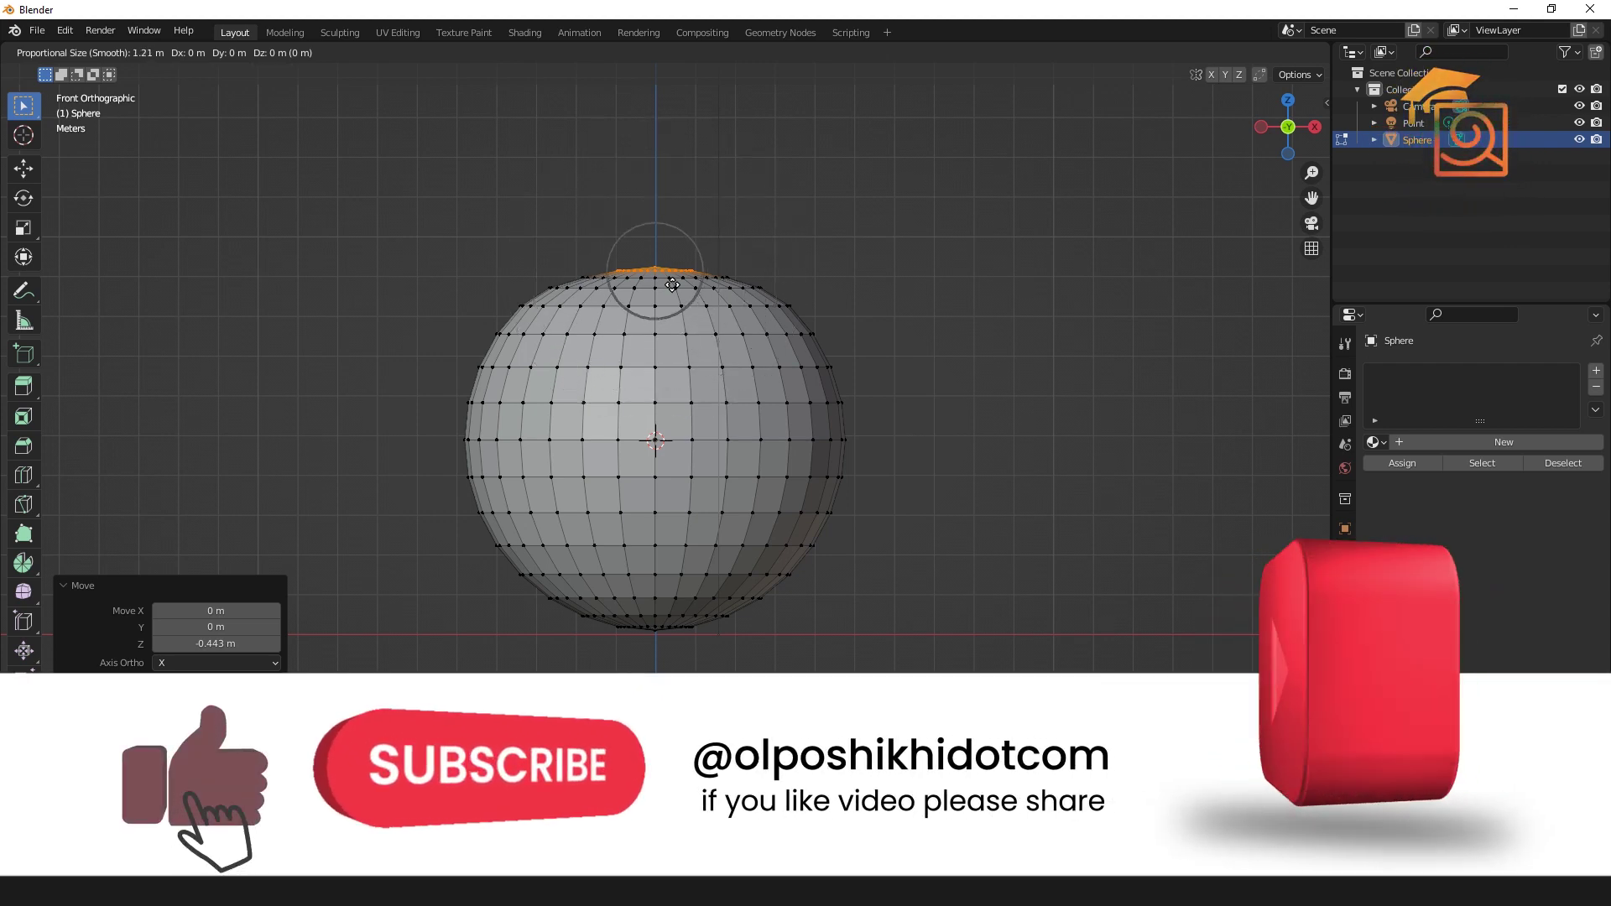
pyautogui.press('z')
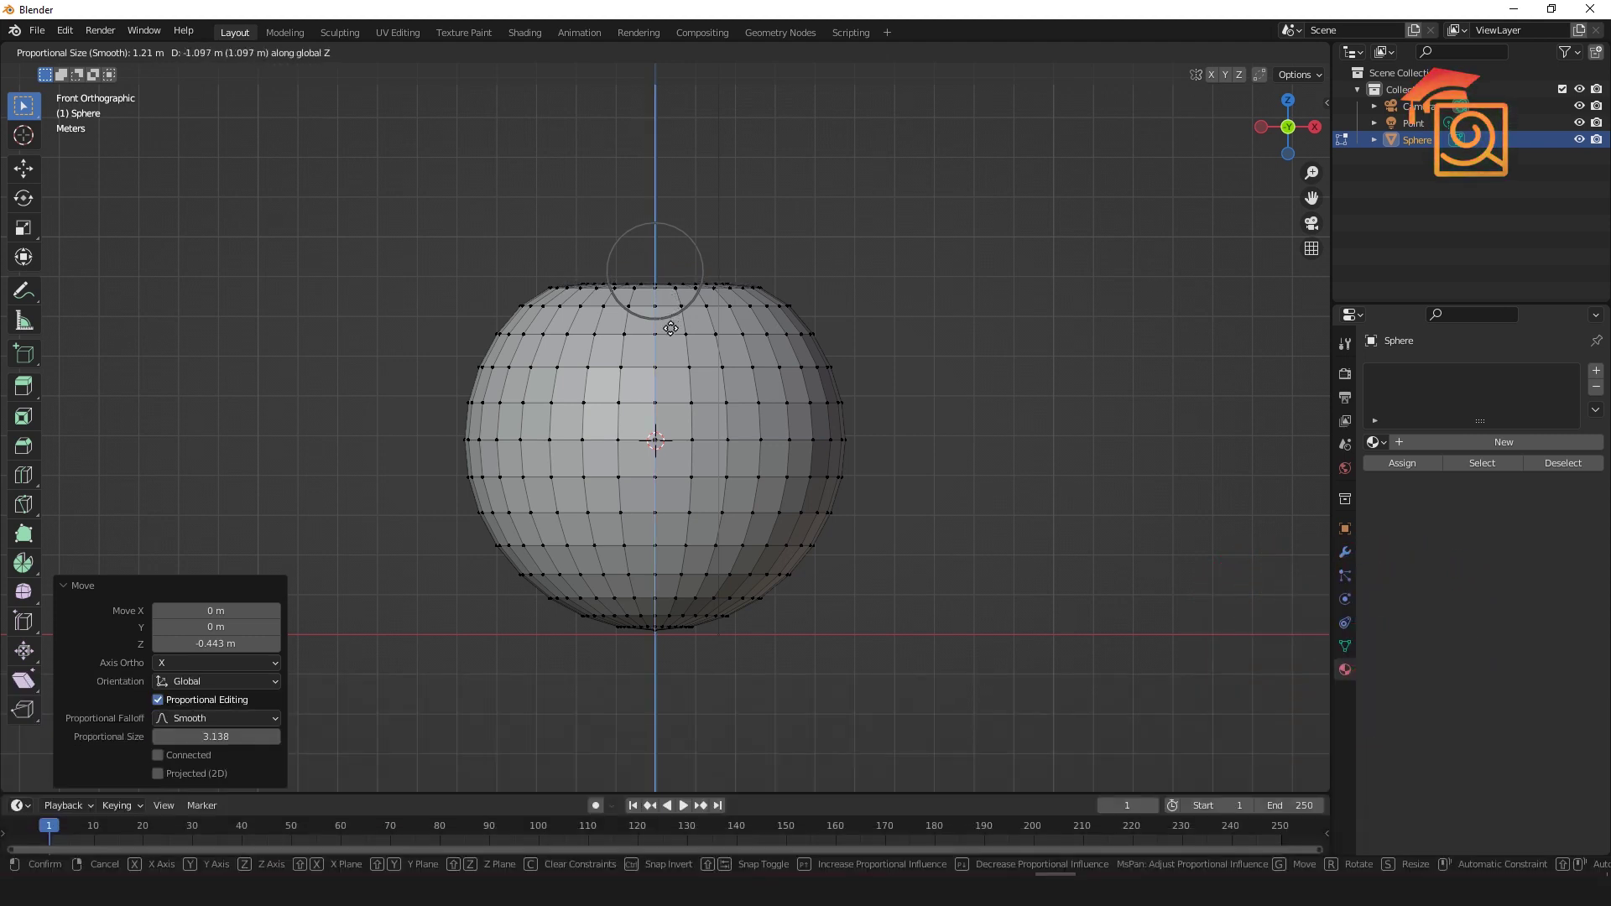
pyautogui.click(671, 328)
# Step: Switch the viewport shading to Wireframe and lower the selected top cap about 0.19 m further along Z
pyautogui.click(1250, 52)
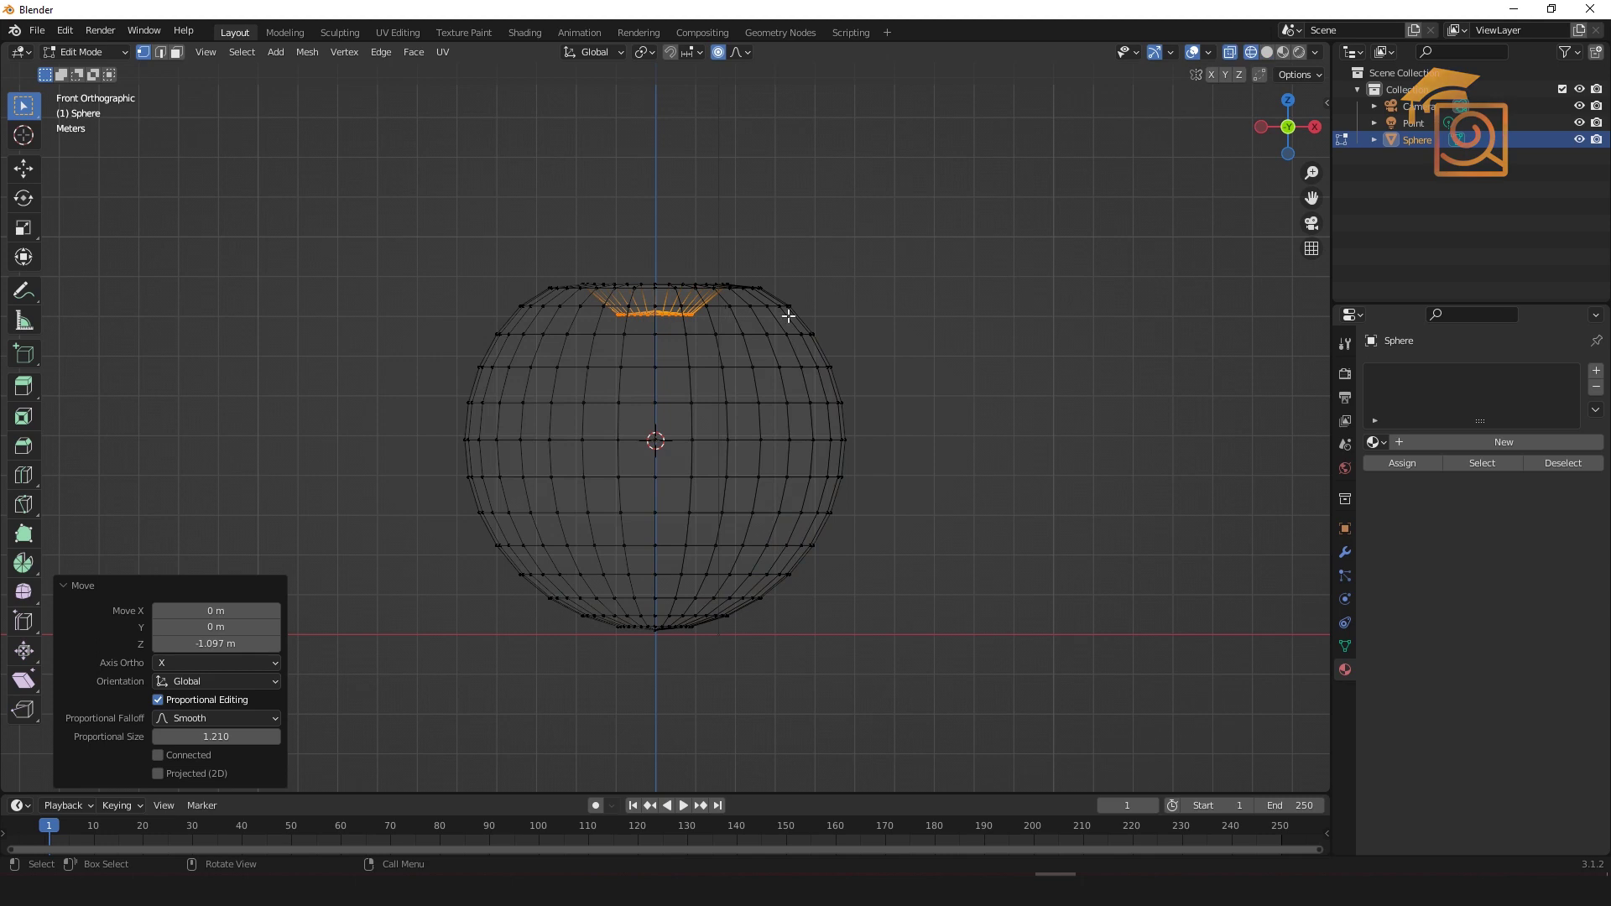
pyautogui.press('g')
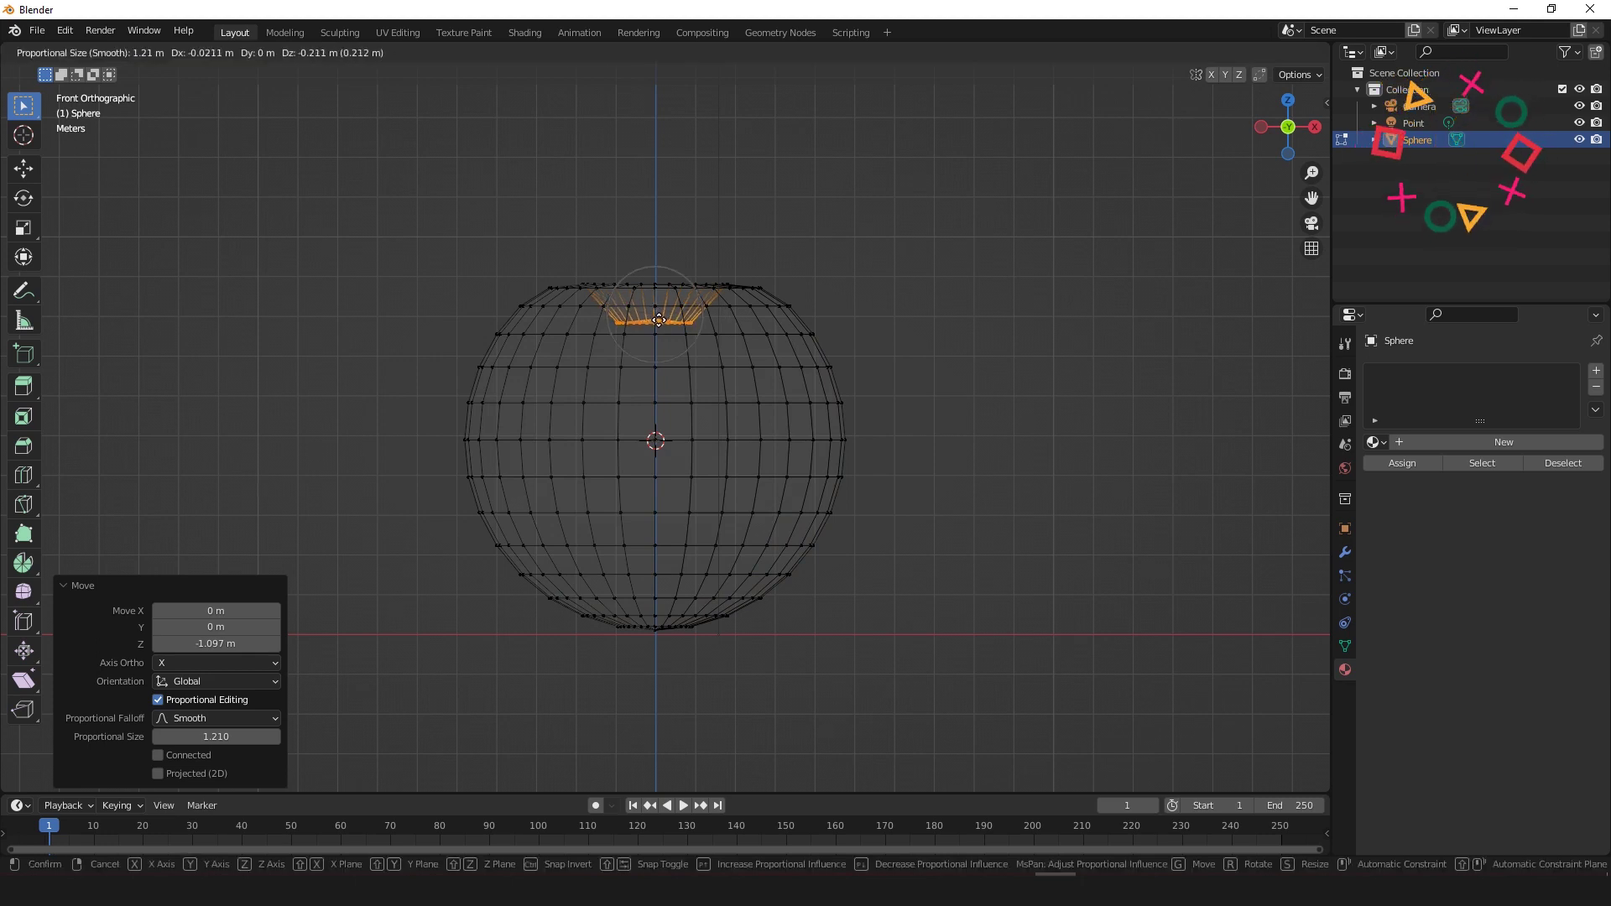
pyautogui.press('z')
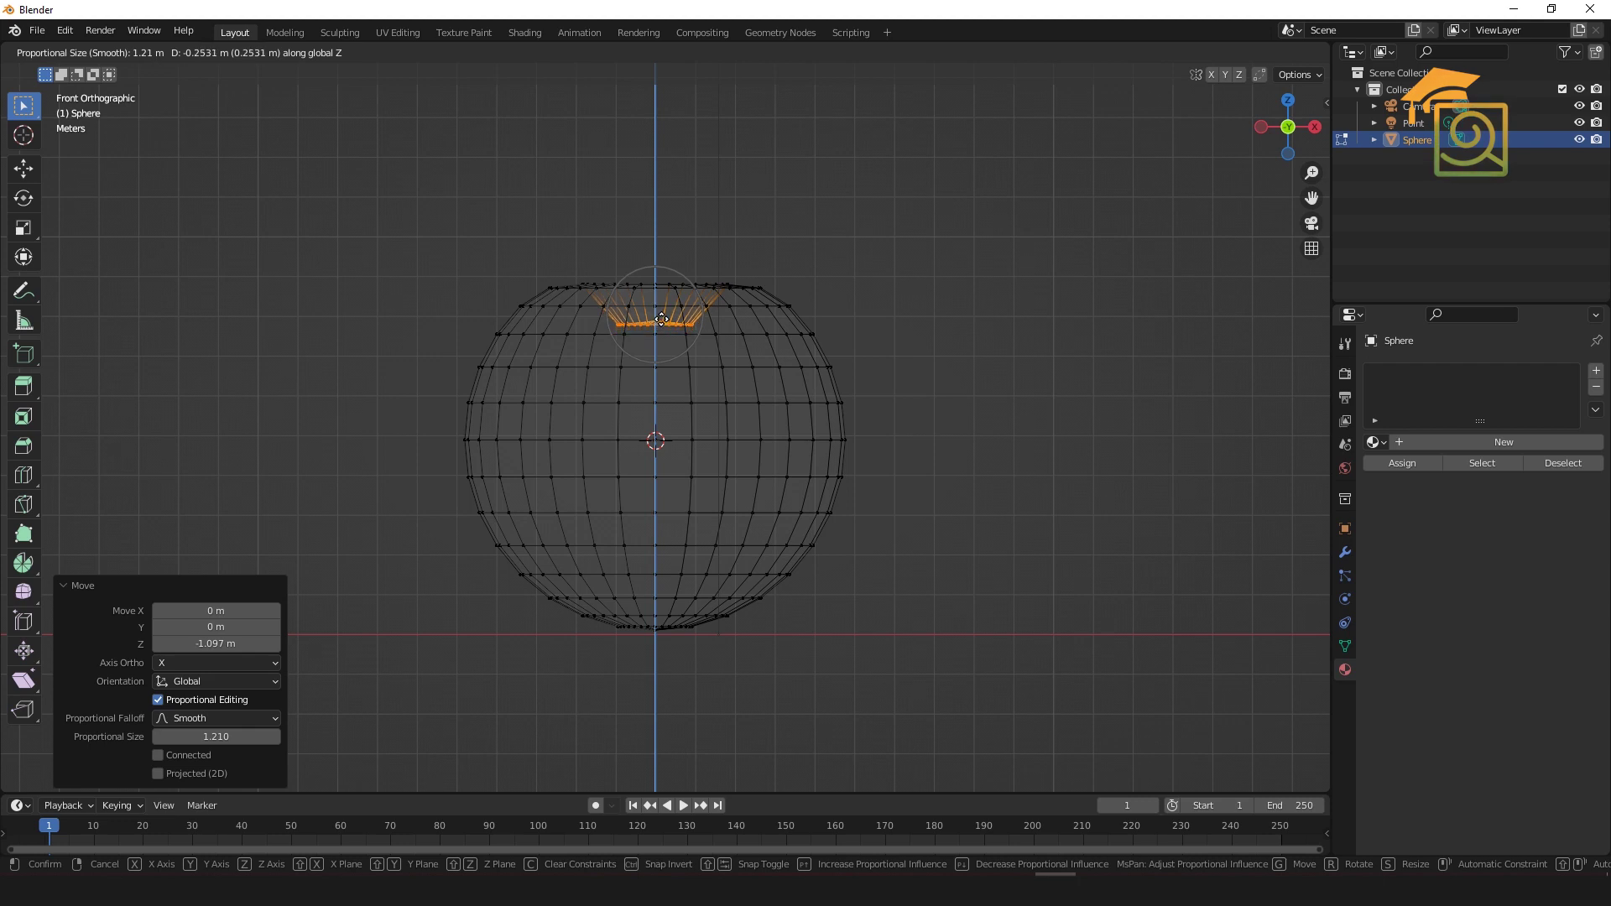
pyautogui.click(663, 320)
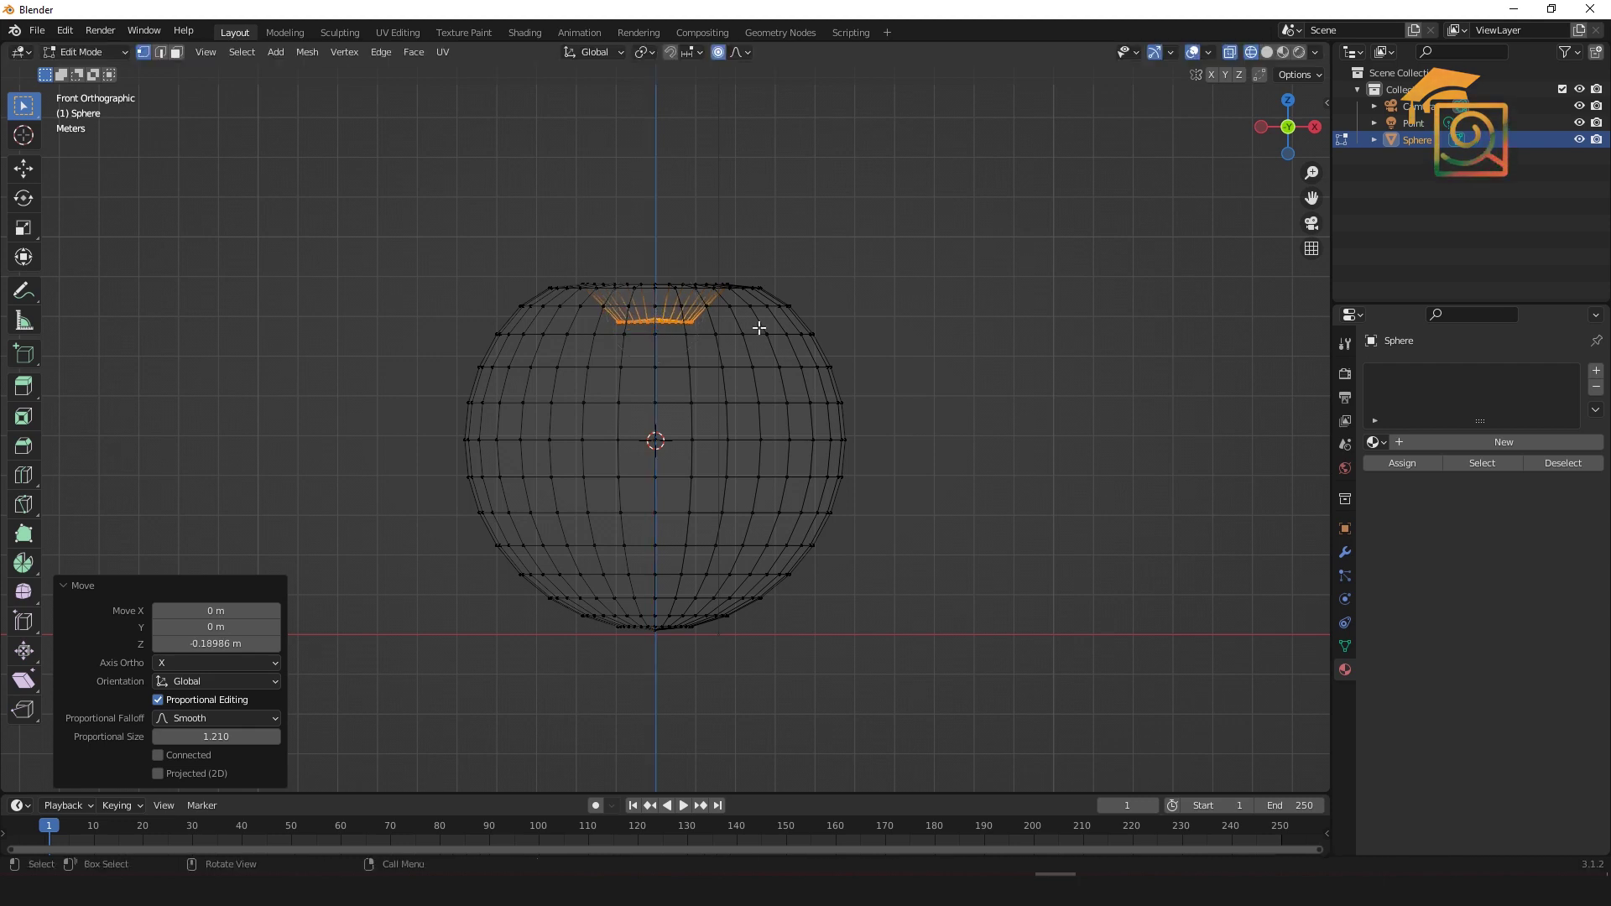
pyautogui.moveTo(881, 288); pyautogui.dragTo(693, 437, button='middle')
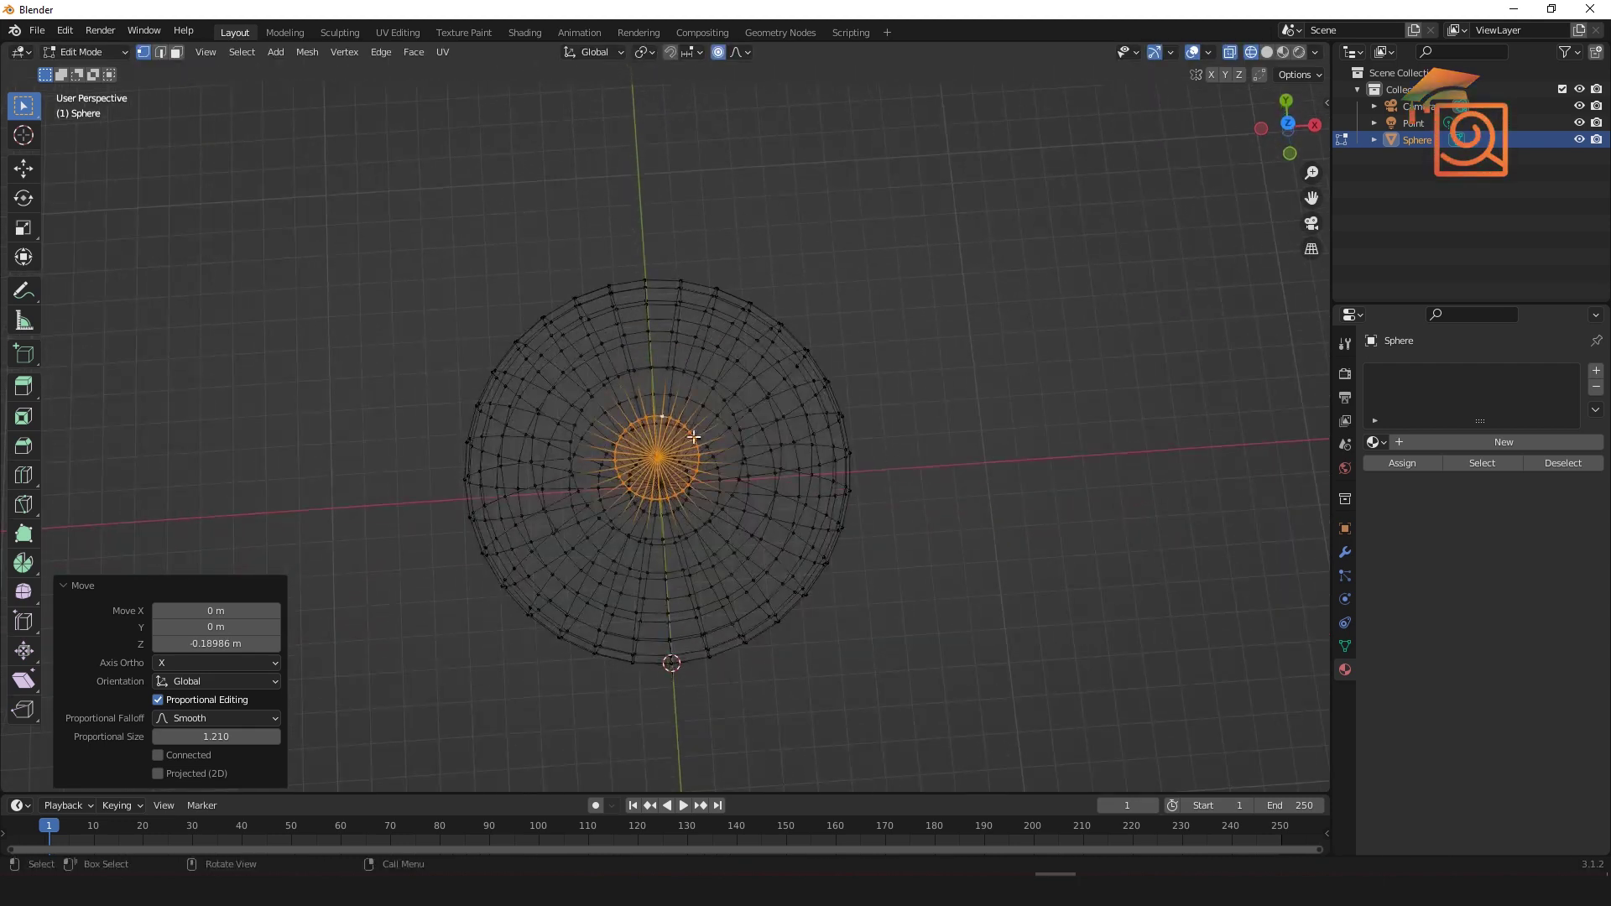
pyautogui.click(657, 459)
pyautogui.scroll(6, 663, 470)
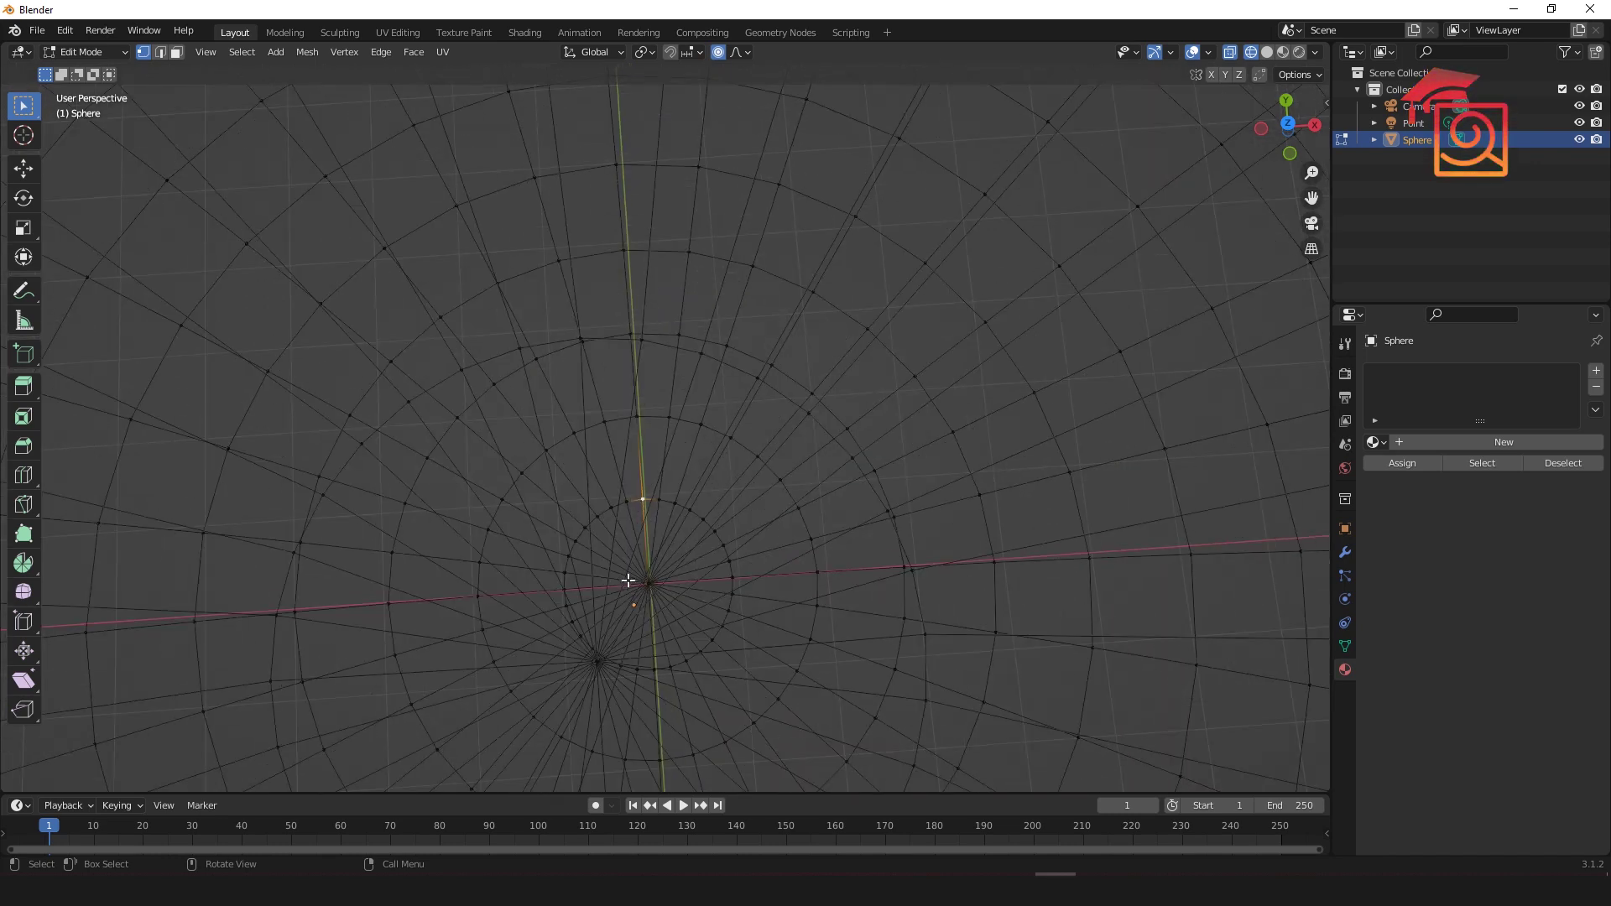
pyautogui.click(648, 583)
pyautogui.scroll(-5, 708, 453)
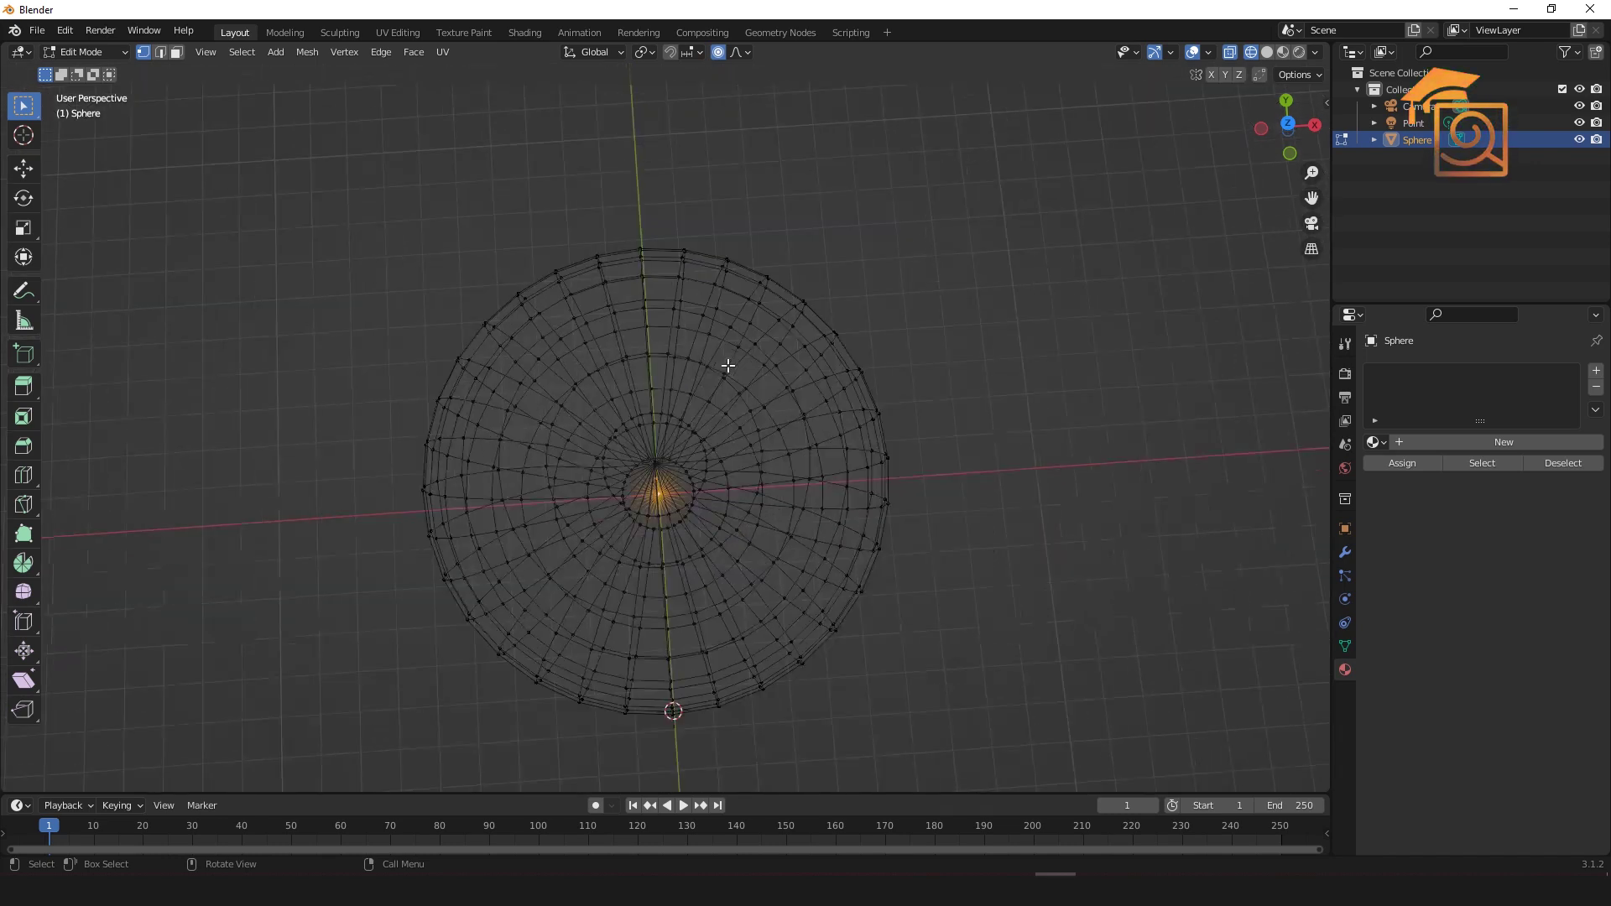
pyautogui.scroll(-4, 727, 365)
pyautogui.press('KP_1')
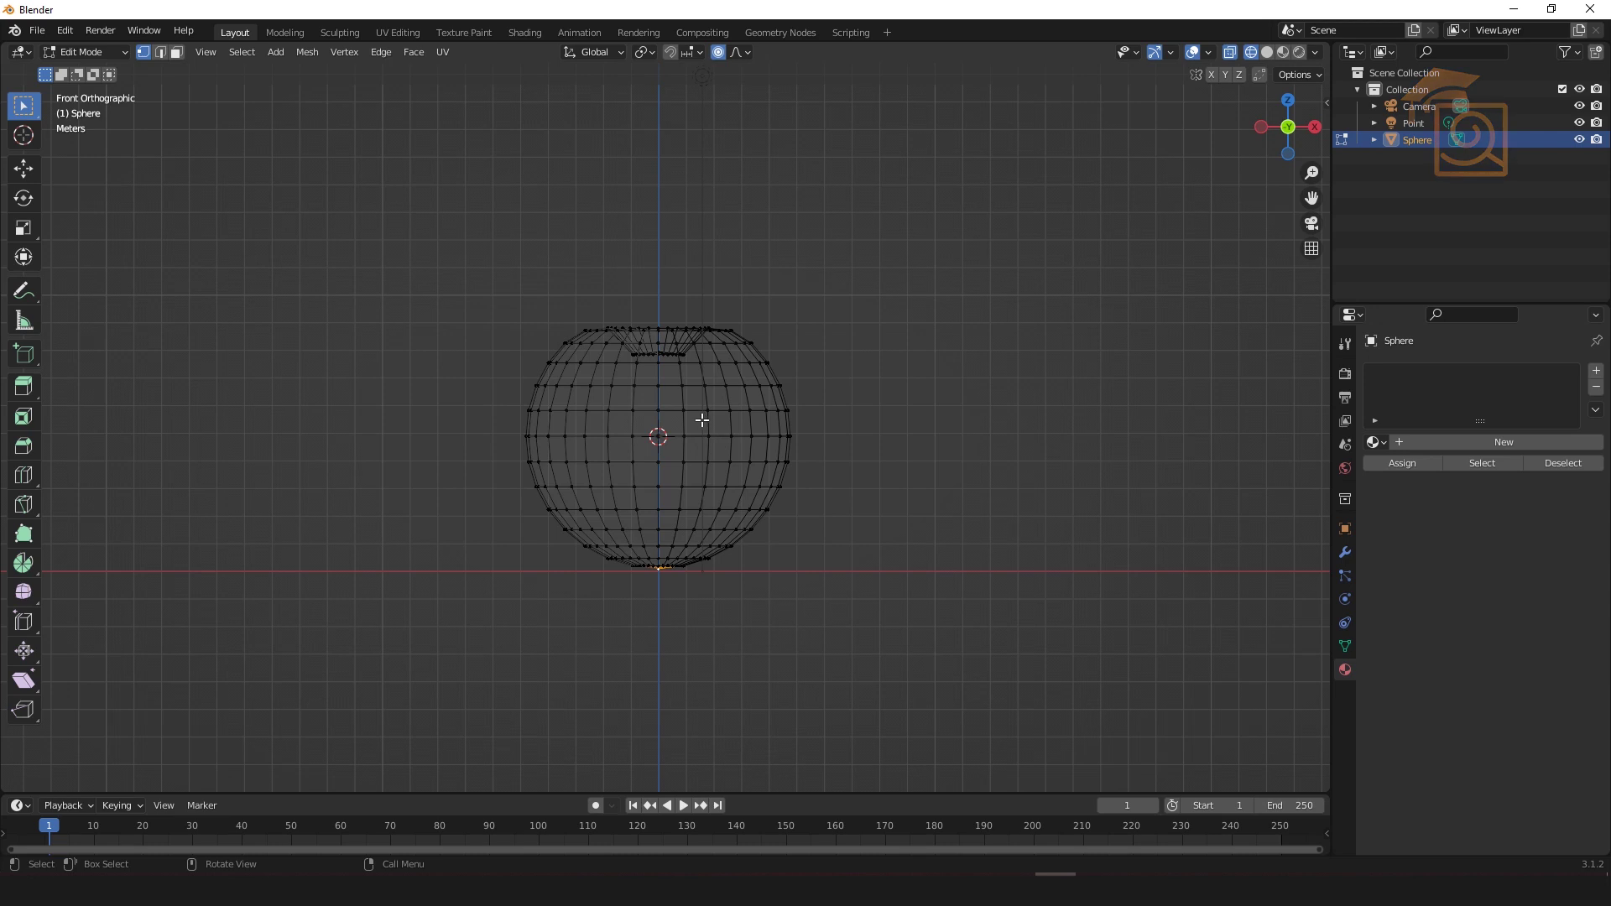
# Step: Select the top pole vertex in top view and lower it about 1.18 m in front view with proportional editing
pyautogui.press('KP_7')
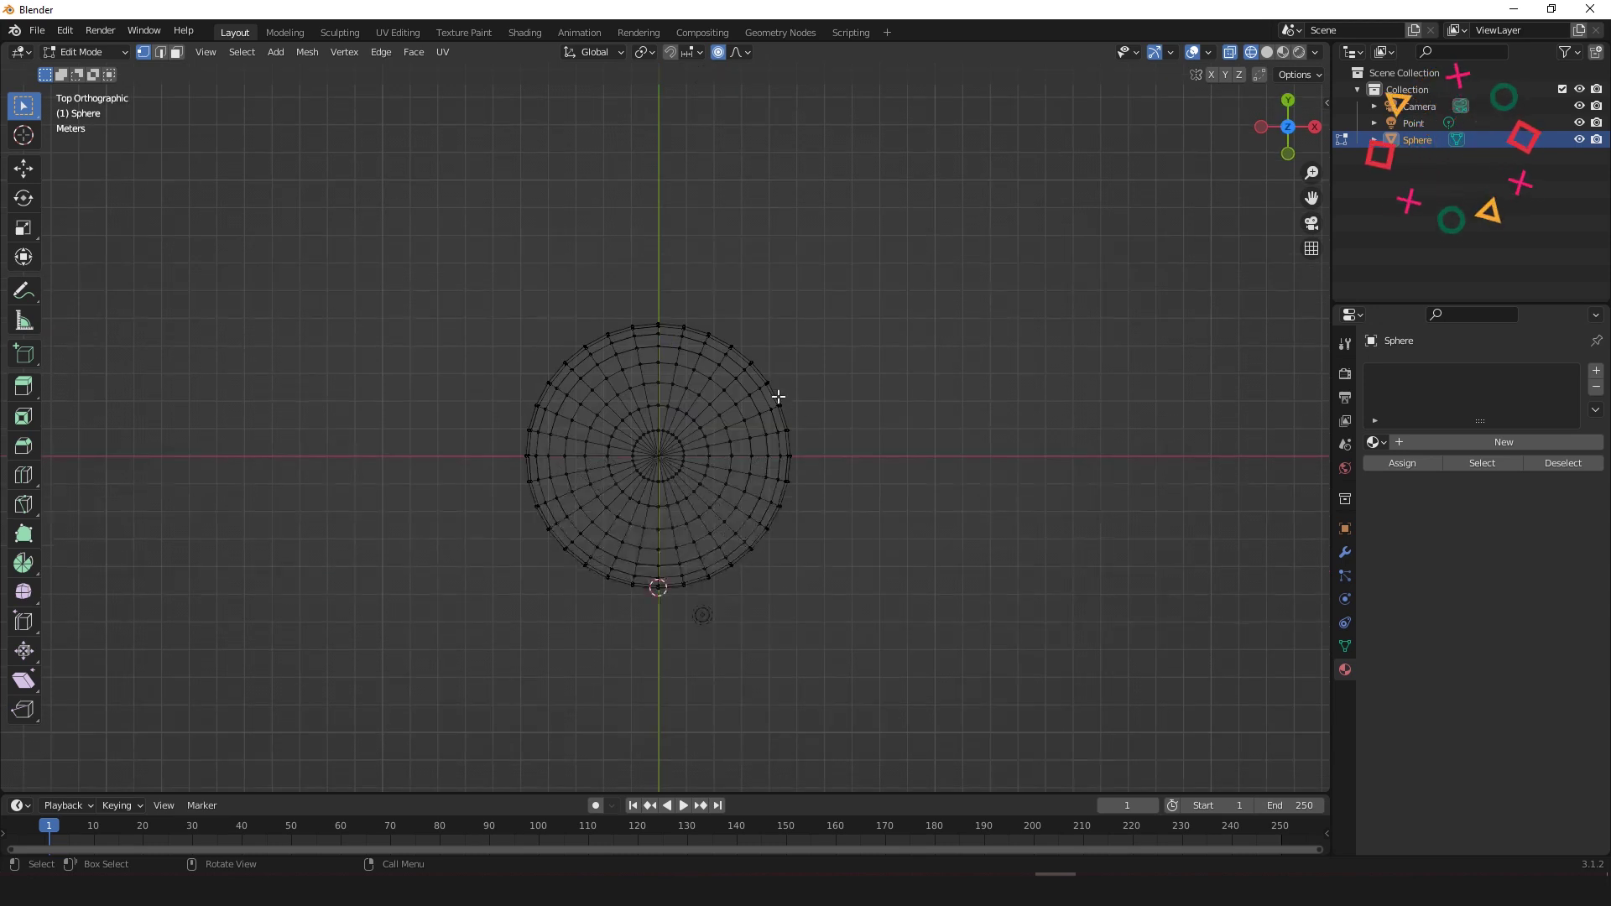
pyautogui.click(658, 457)
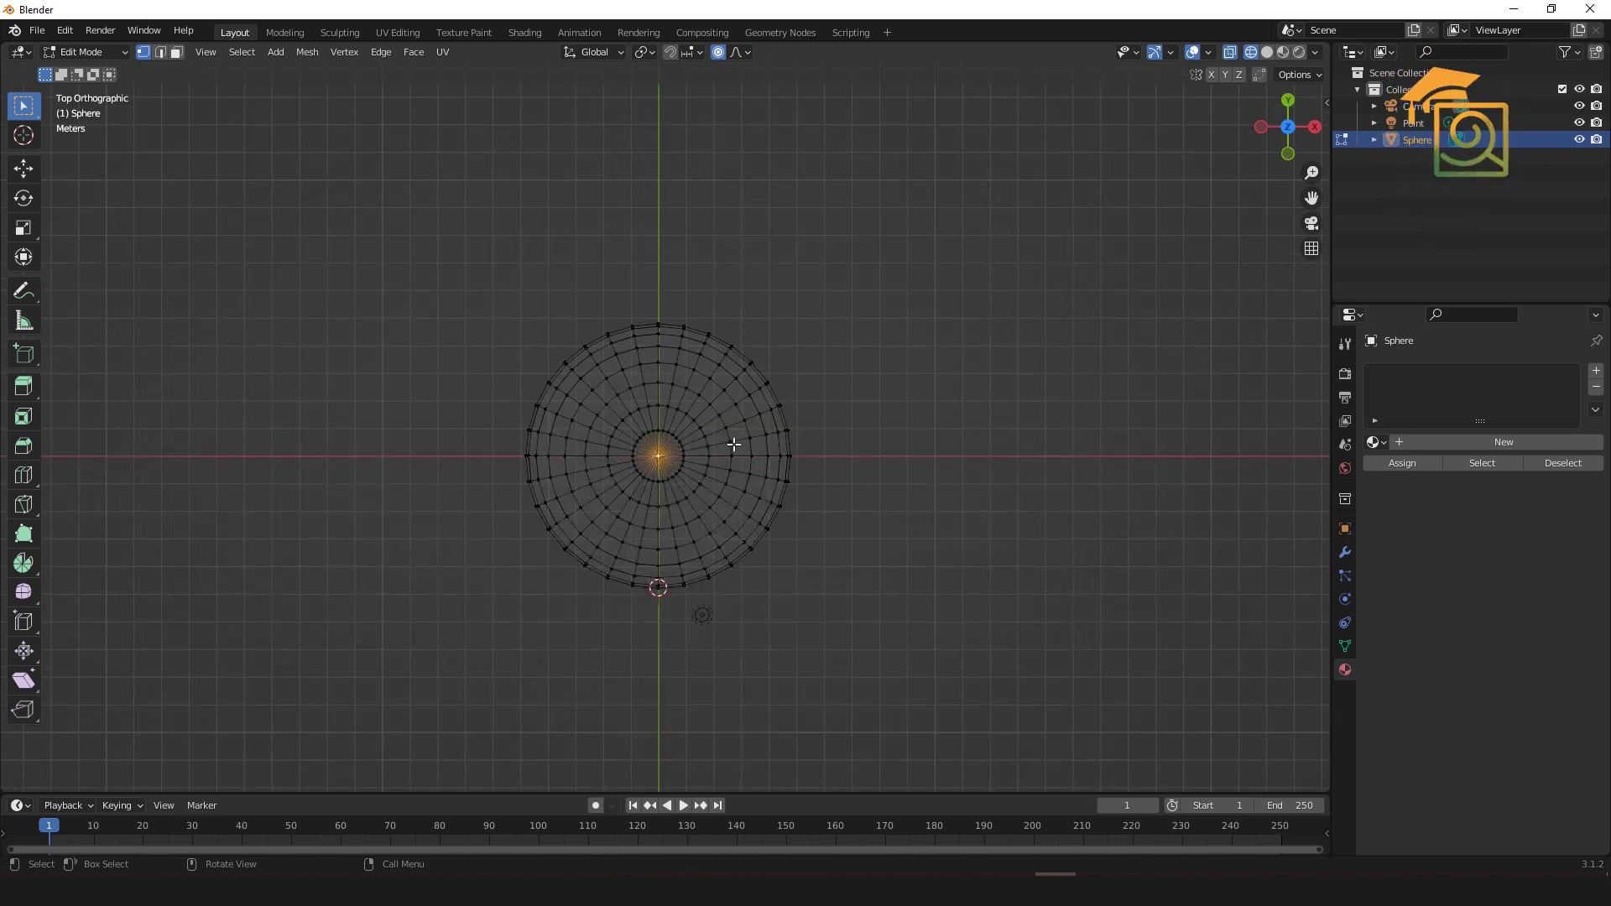
pyautogui.press('KP_1')
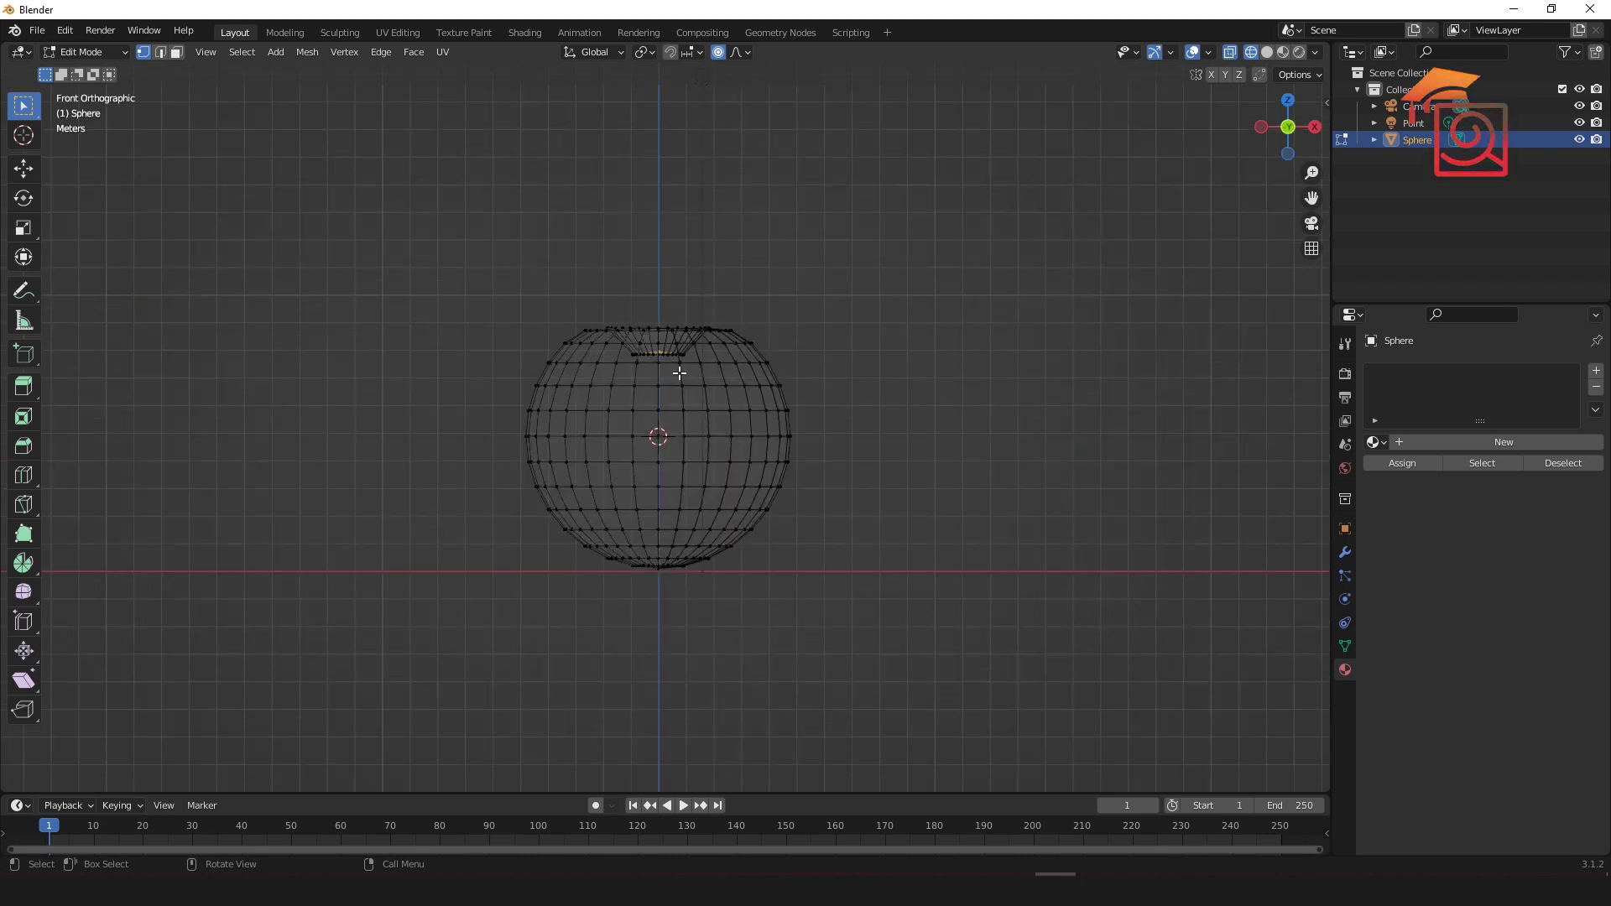
pyautogui.press('g')
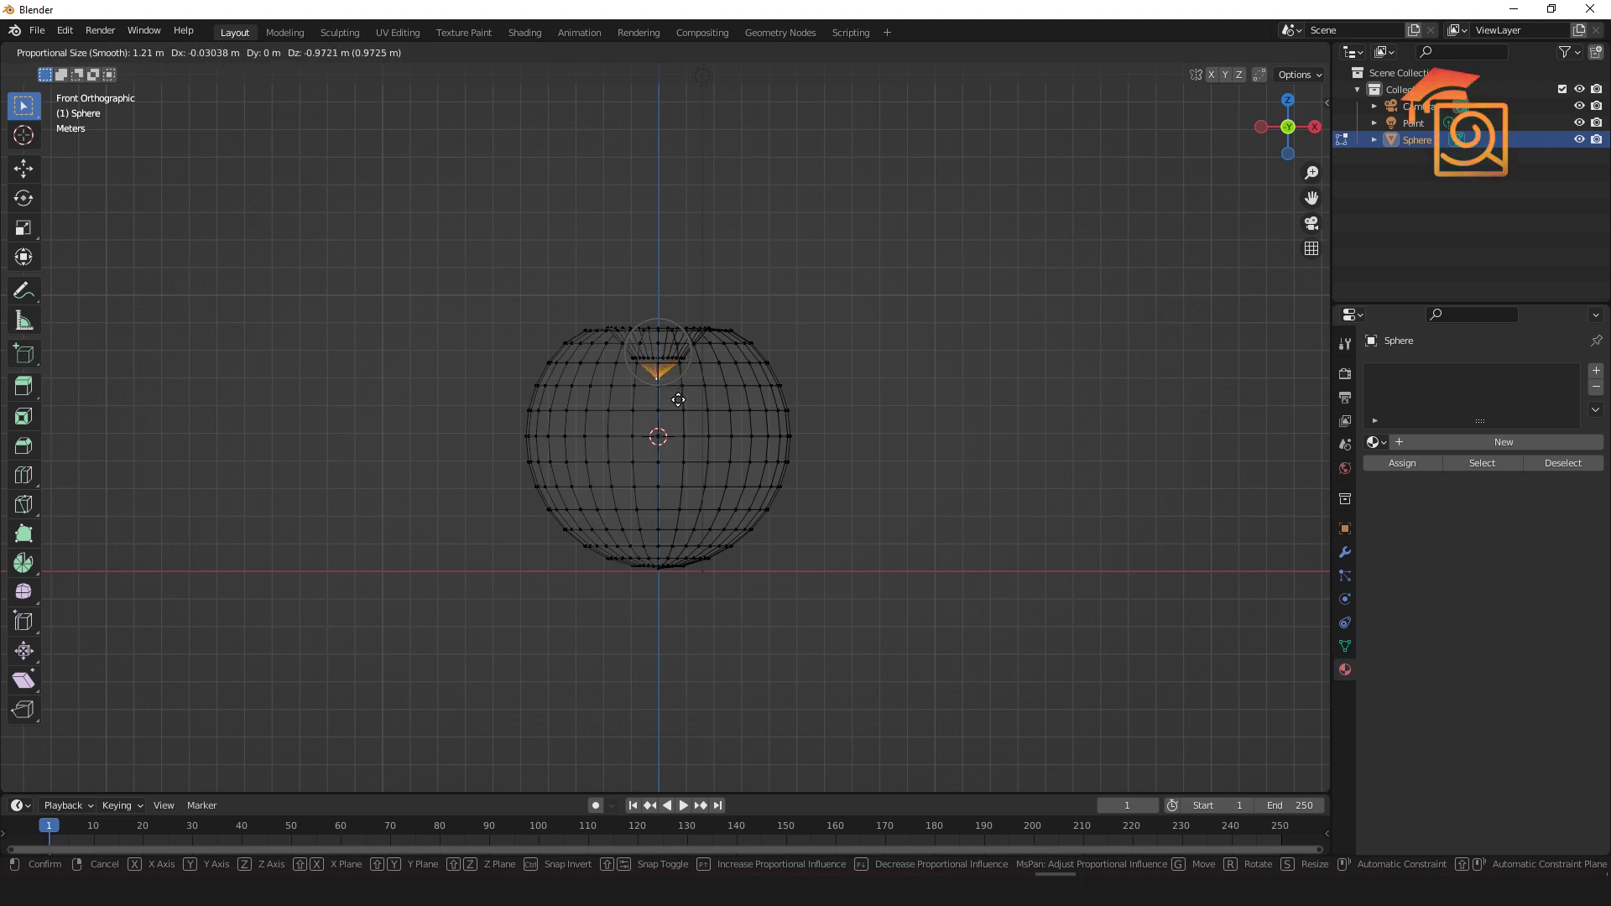
pyautogui.click(682, 410)
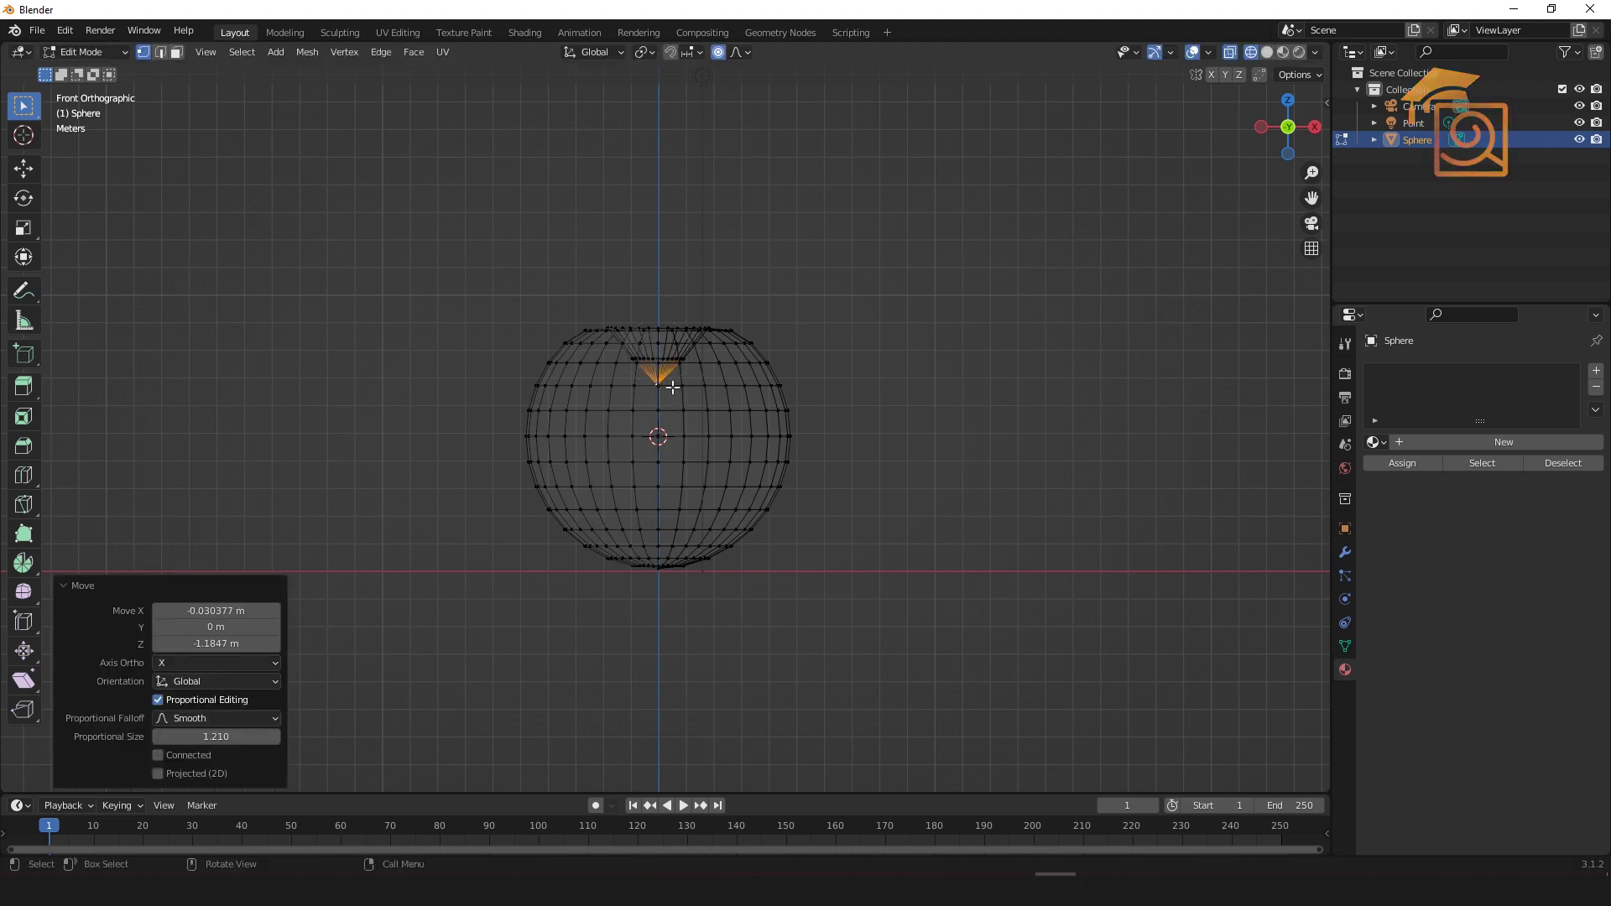
# Step: Select the bottom pole vertex from below and raise it about 1.65 m in front view with a proportional size of 1.772 m
pyautogui.scroll(4, 672, 387)
pyautogui.moveTo(691, 385); pyautogui.dragTo(739, 357, button='middle')
pyautogui.scroll(-3, 739, 358)
pyautogui.moveTo(716, 445); pyautogui.dragTo(732, 410, button='middle')
pyautogui.press('KP_9')
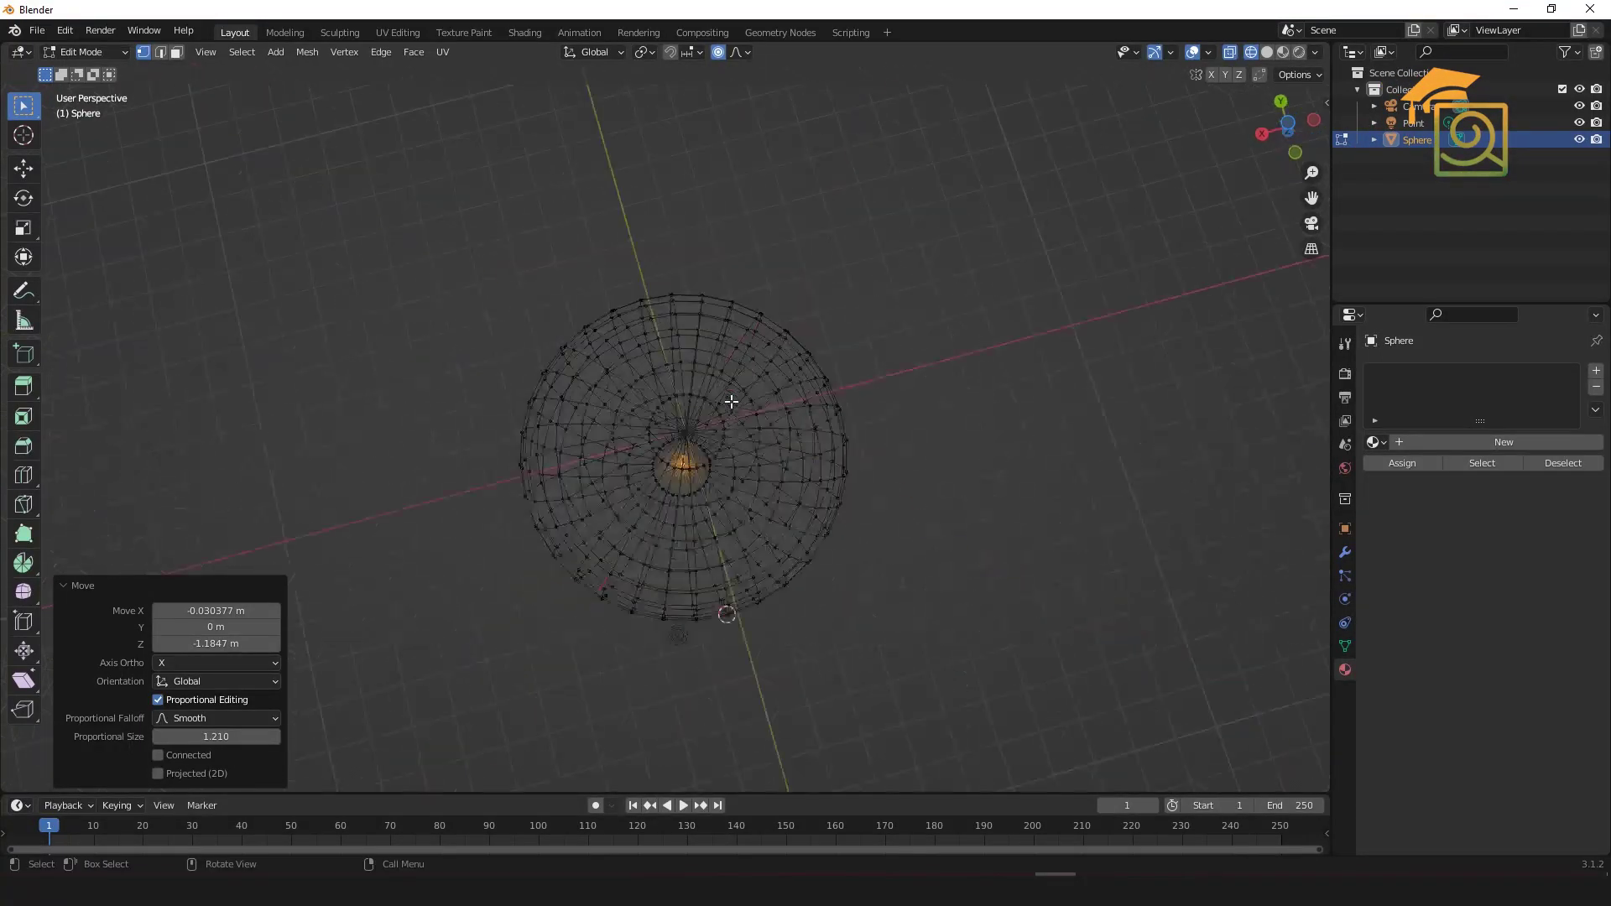
pyautogui.hotkey('ctrl', 'z')
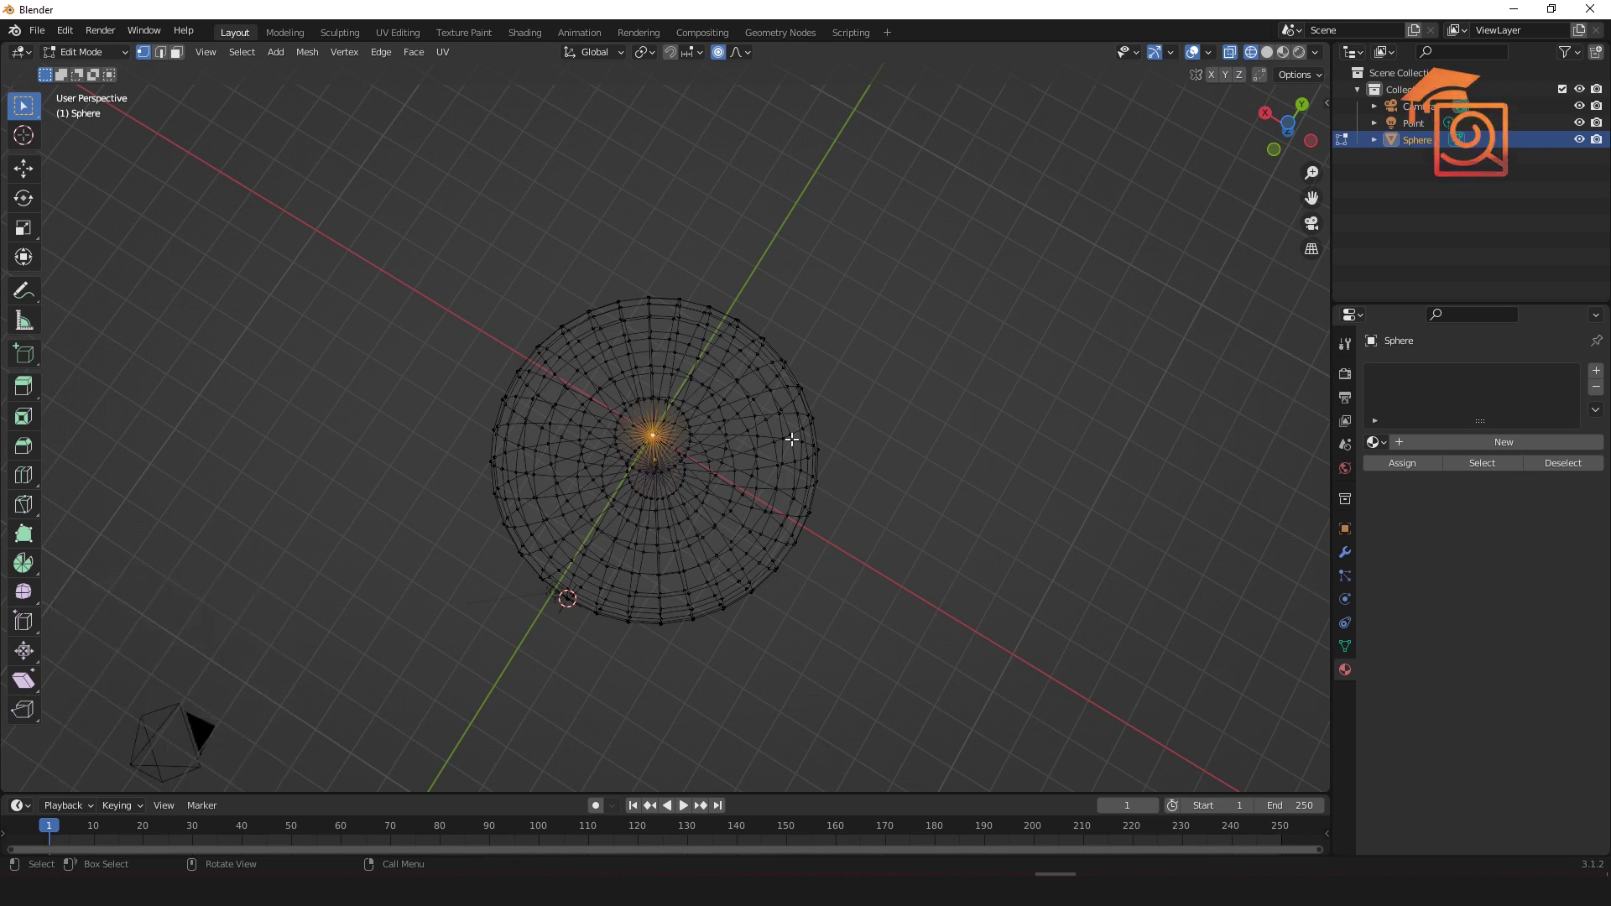
pyautogui.press('KP_1')
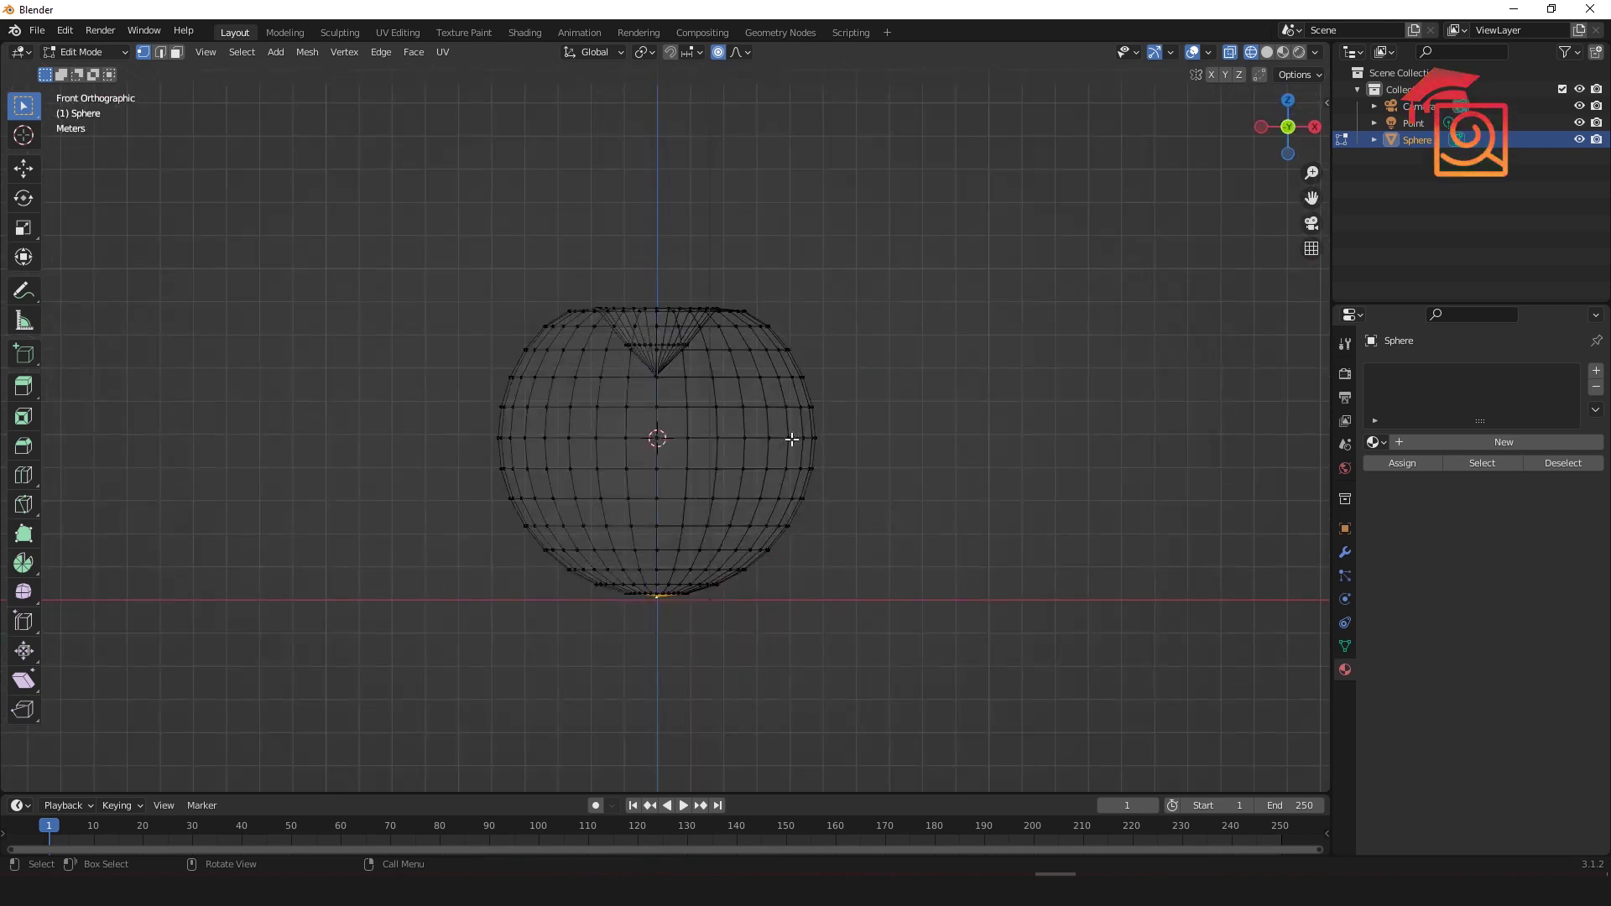
pyautogui.press('g')
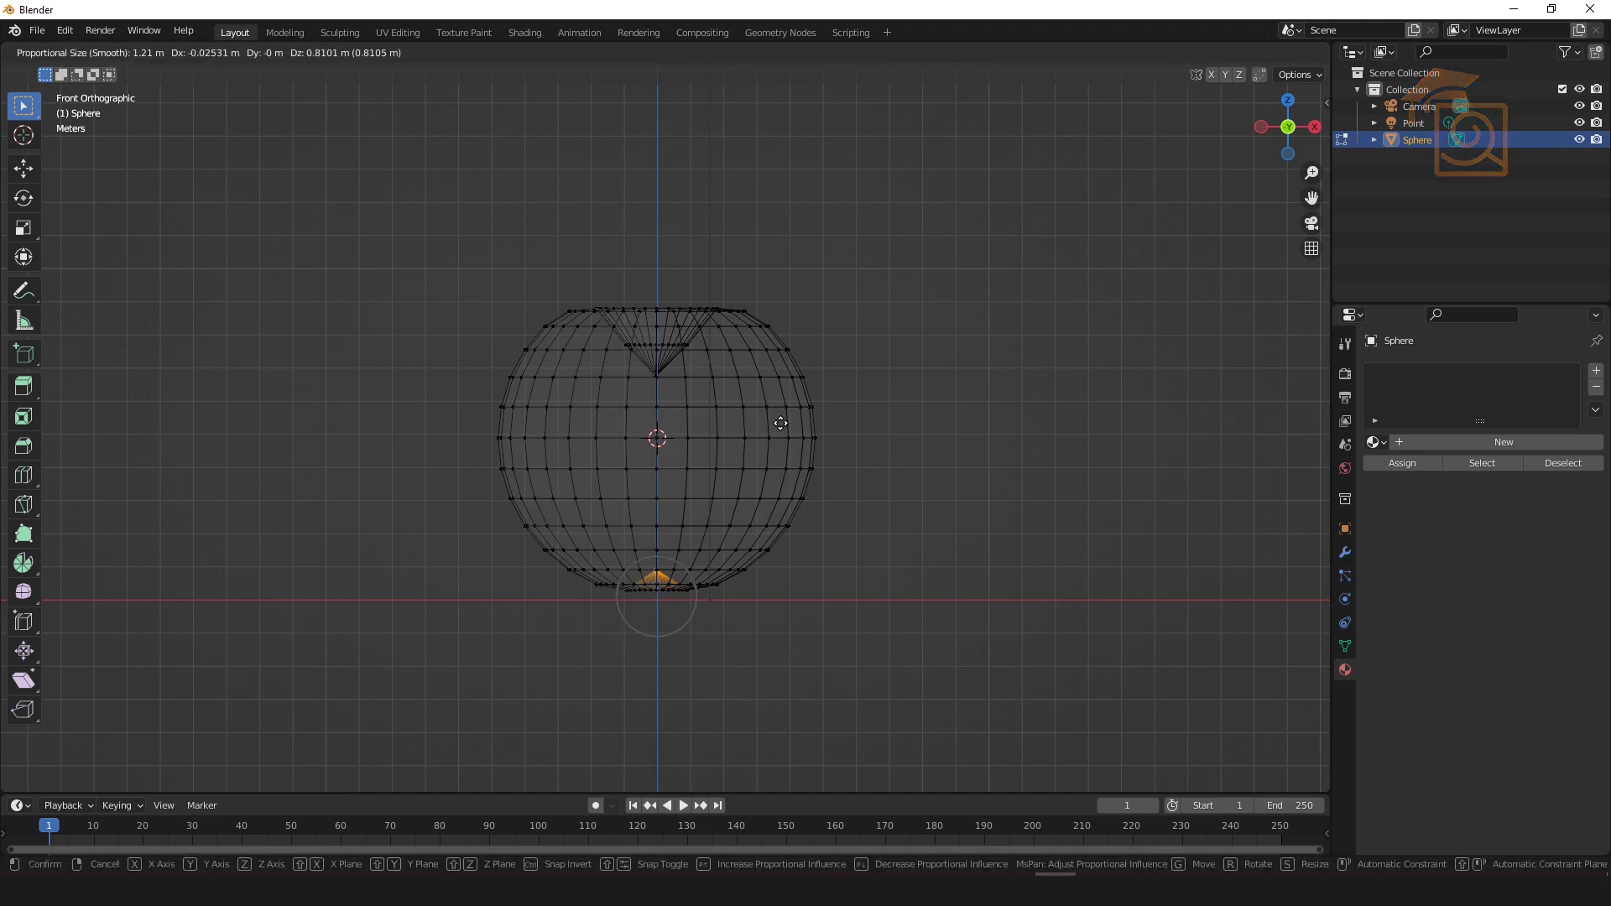
pyautogui.scroll(-4, 780, 424)
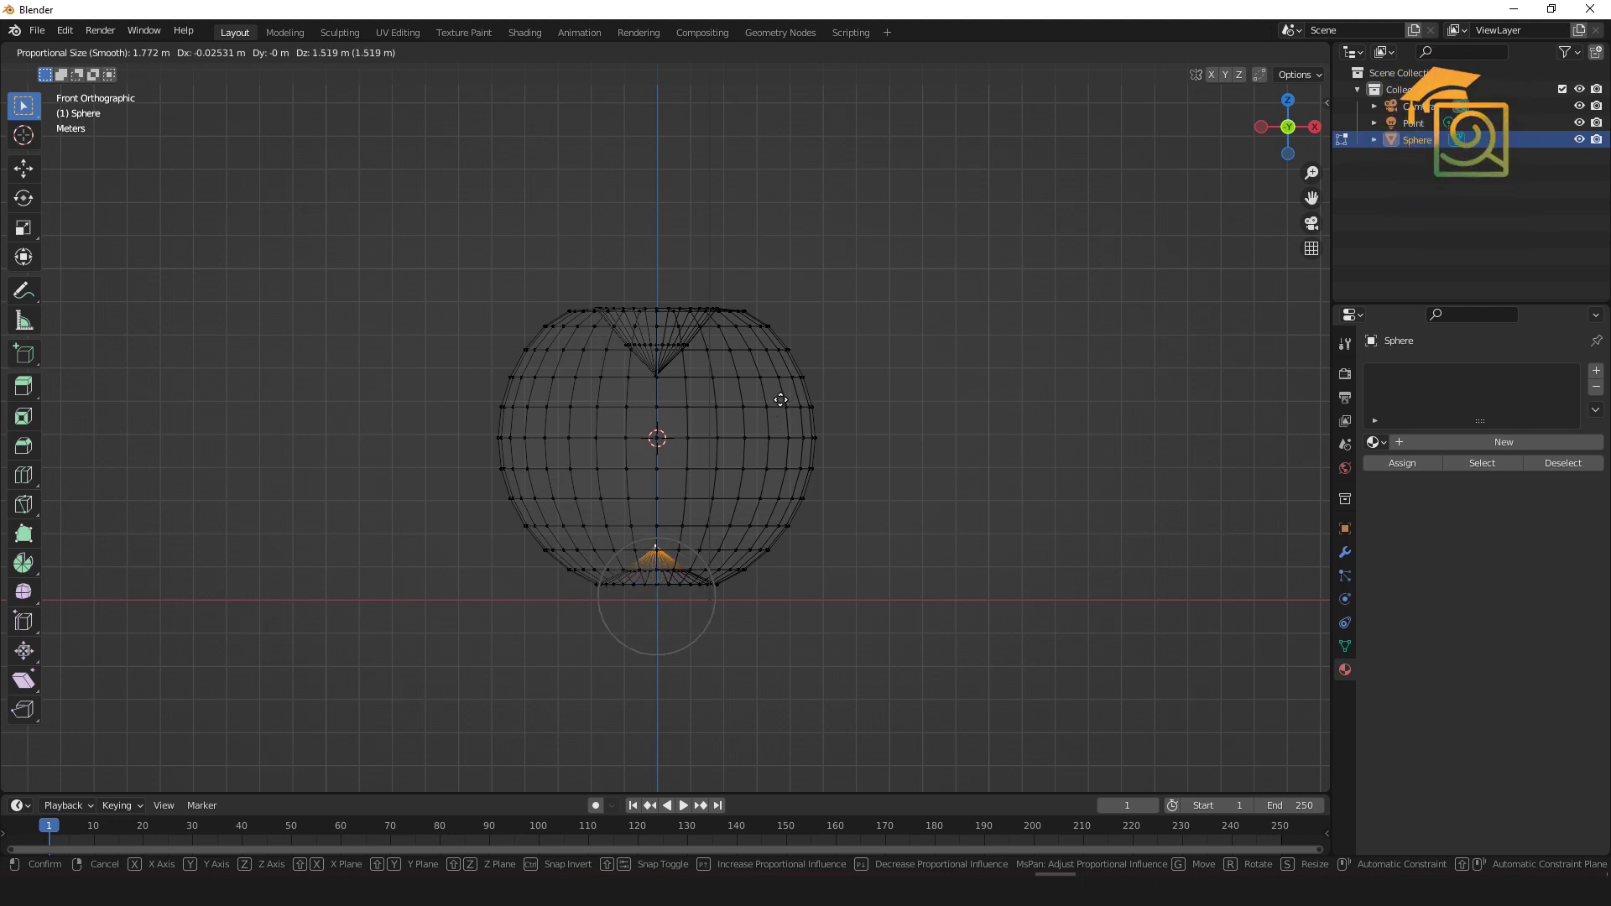
pyautogui.click(780, 396)
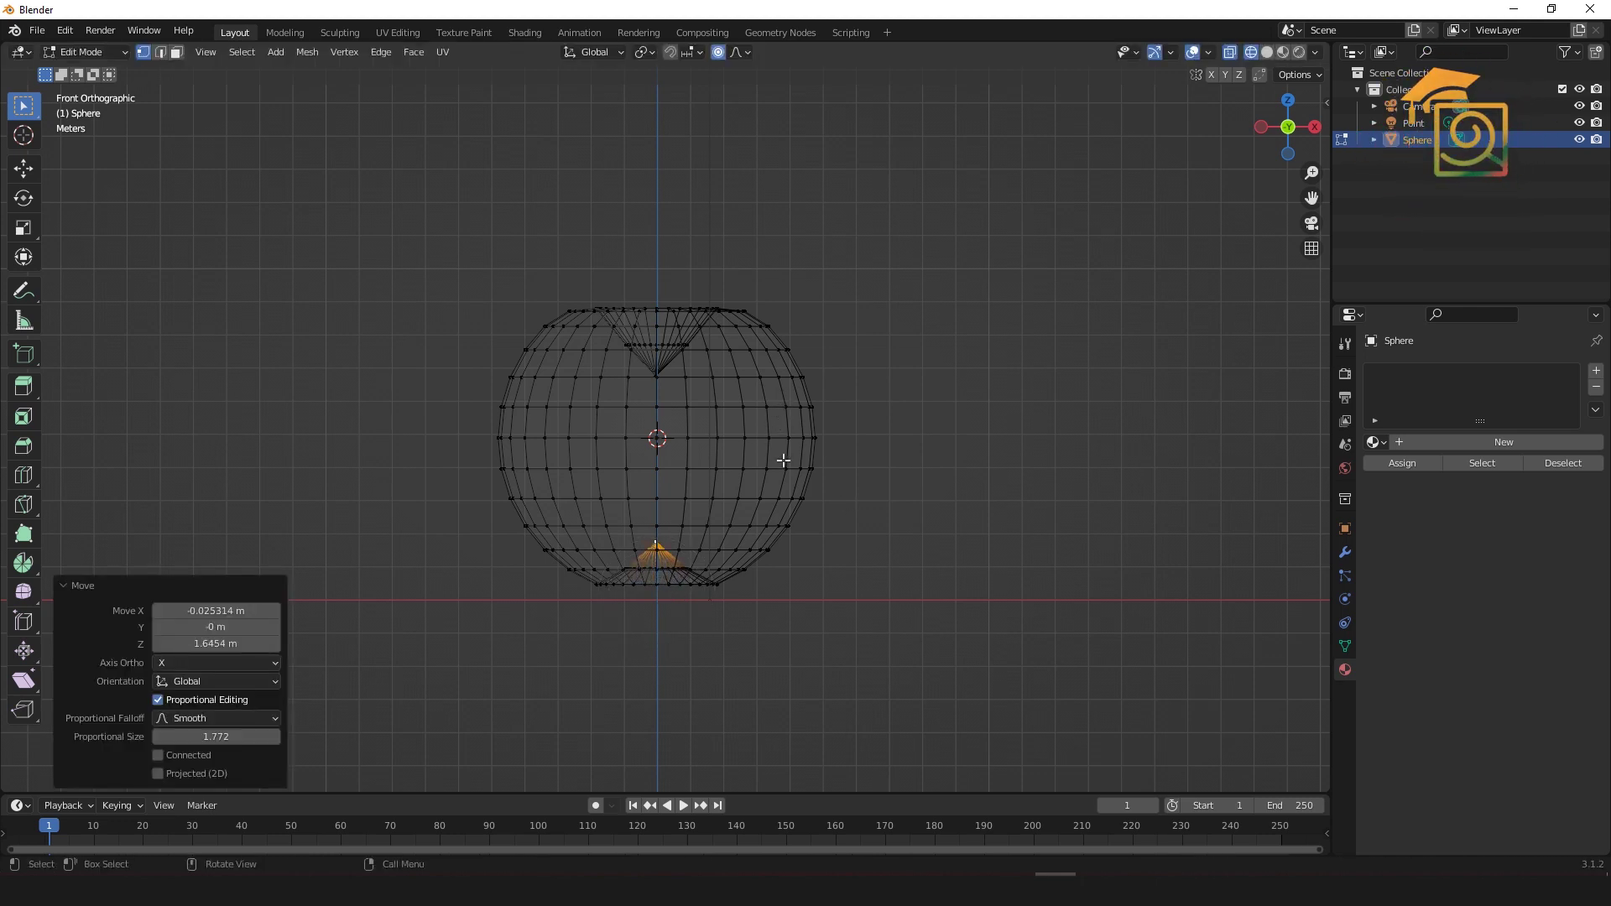
# Step: Select the right-side vertices of the sphere in front view and move them about 0.127 m inward along X with a proportional size of 3.138 m
pyautogui.moveTo(765, 310); pyautogui.dragTo(894, 520)
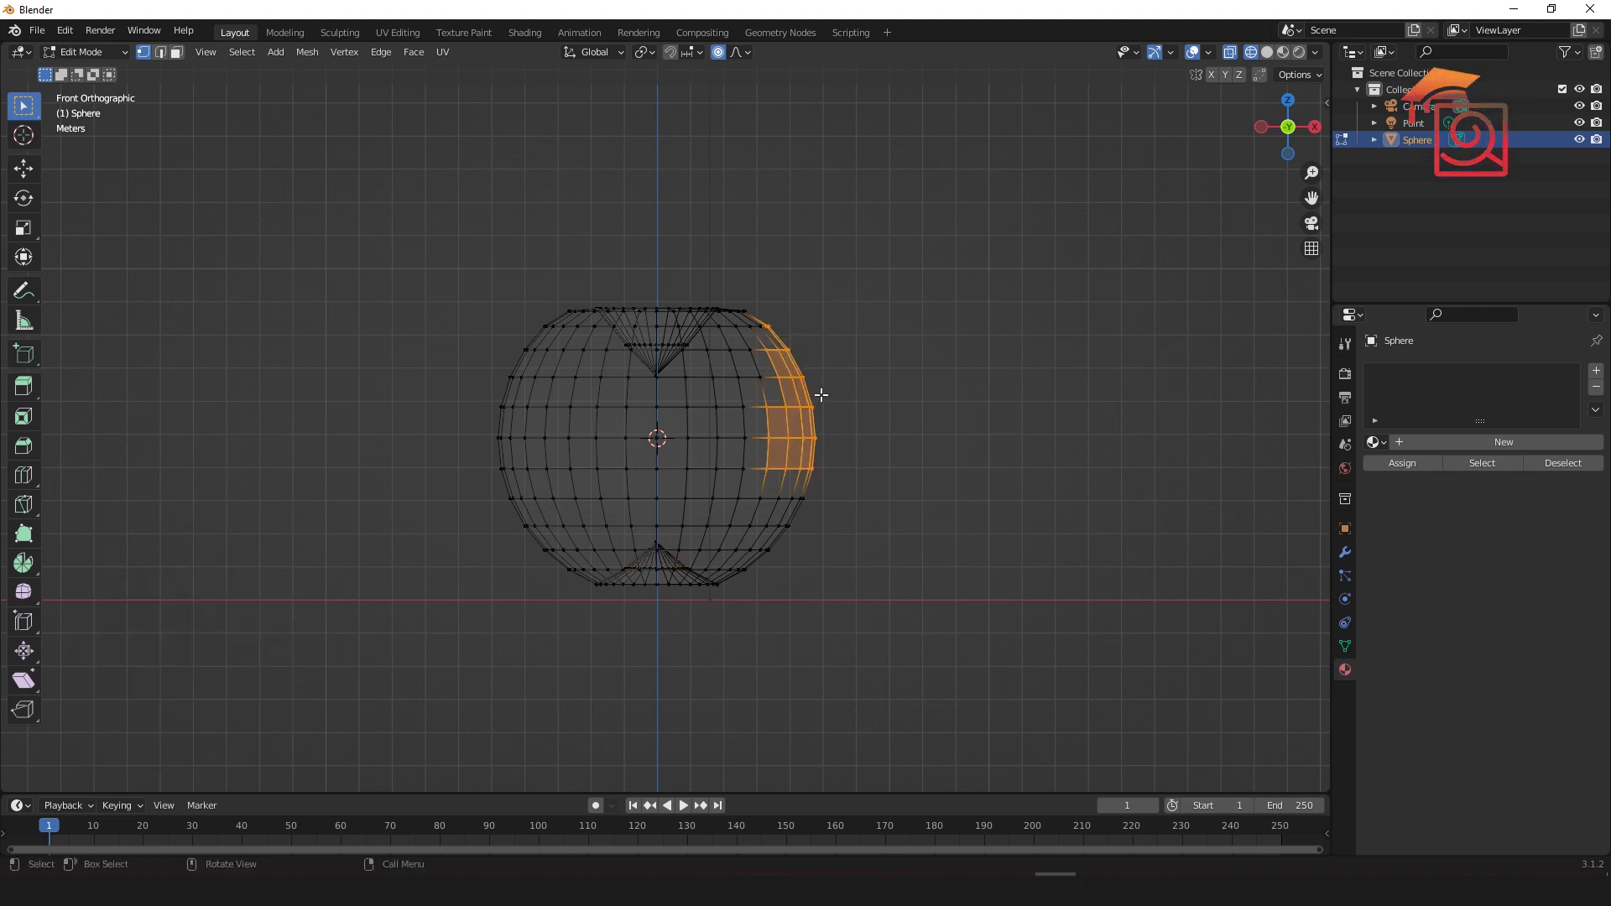
pyautogui.press('g')
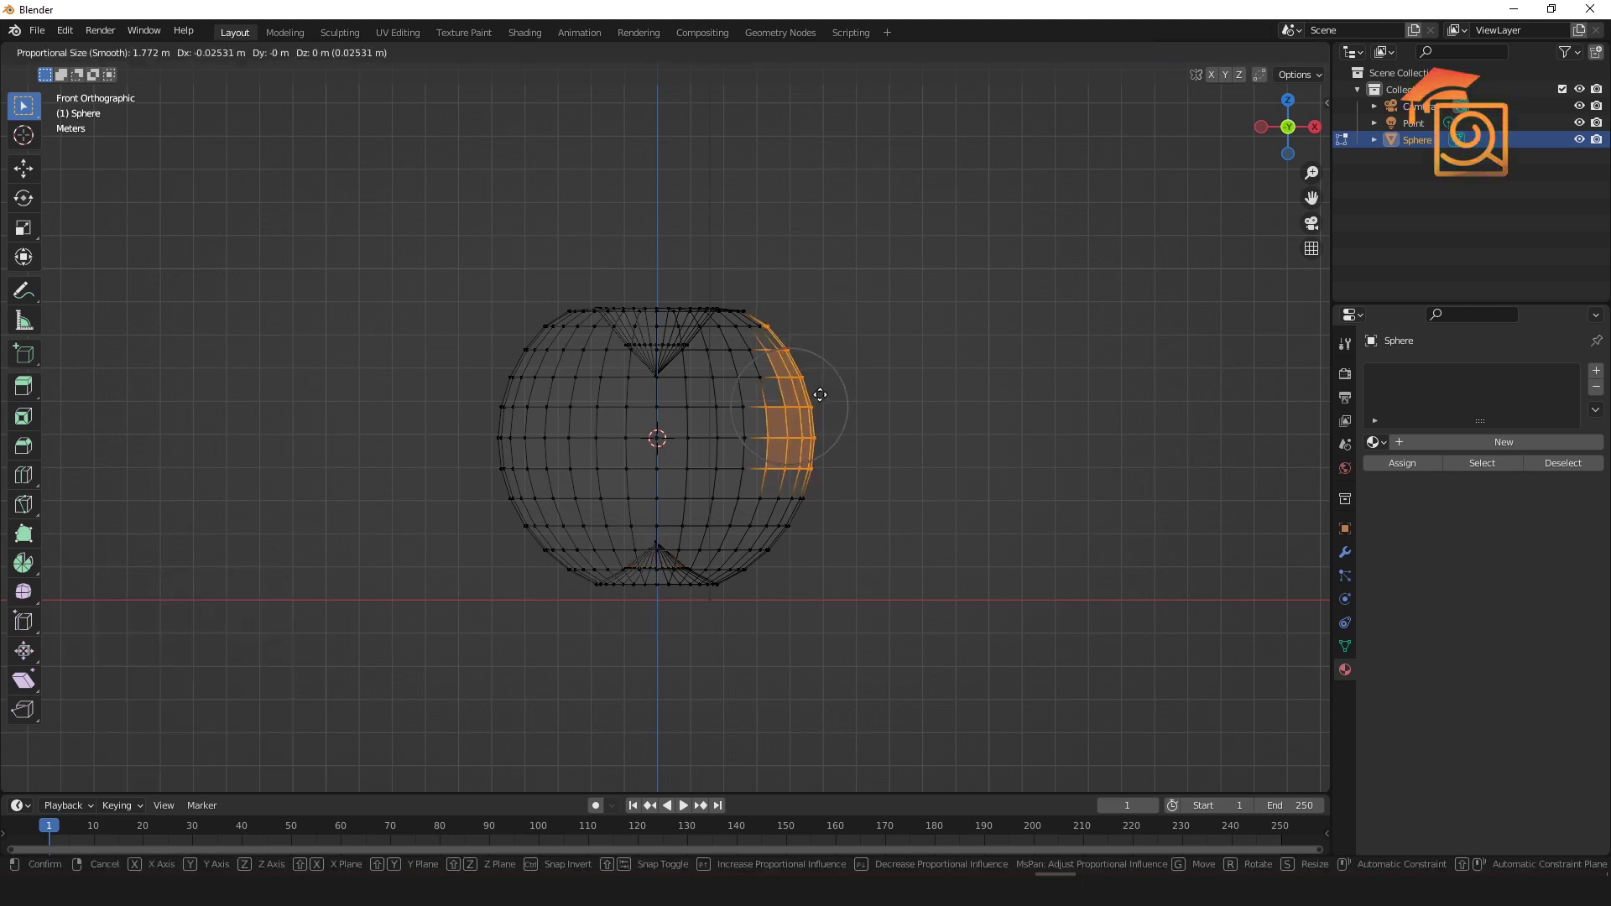
pyautogui.scroll(-6, 820, 394)
pyautogui.click(821, 390)
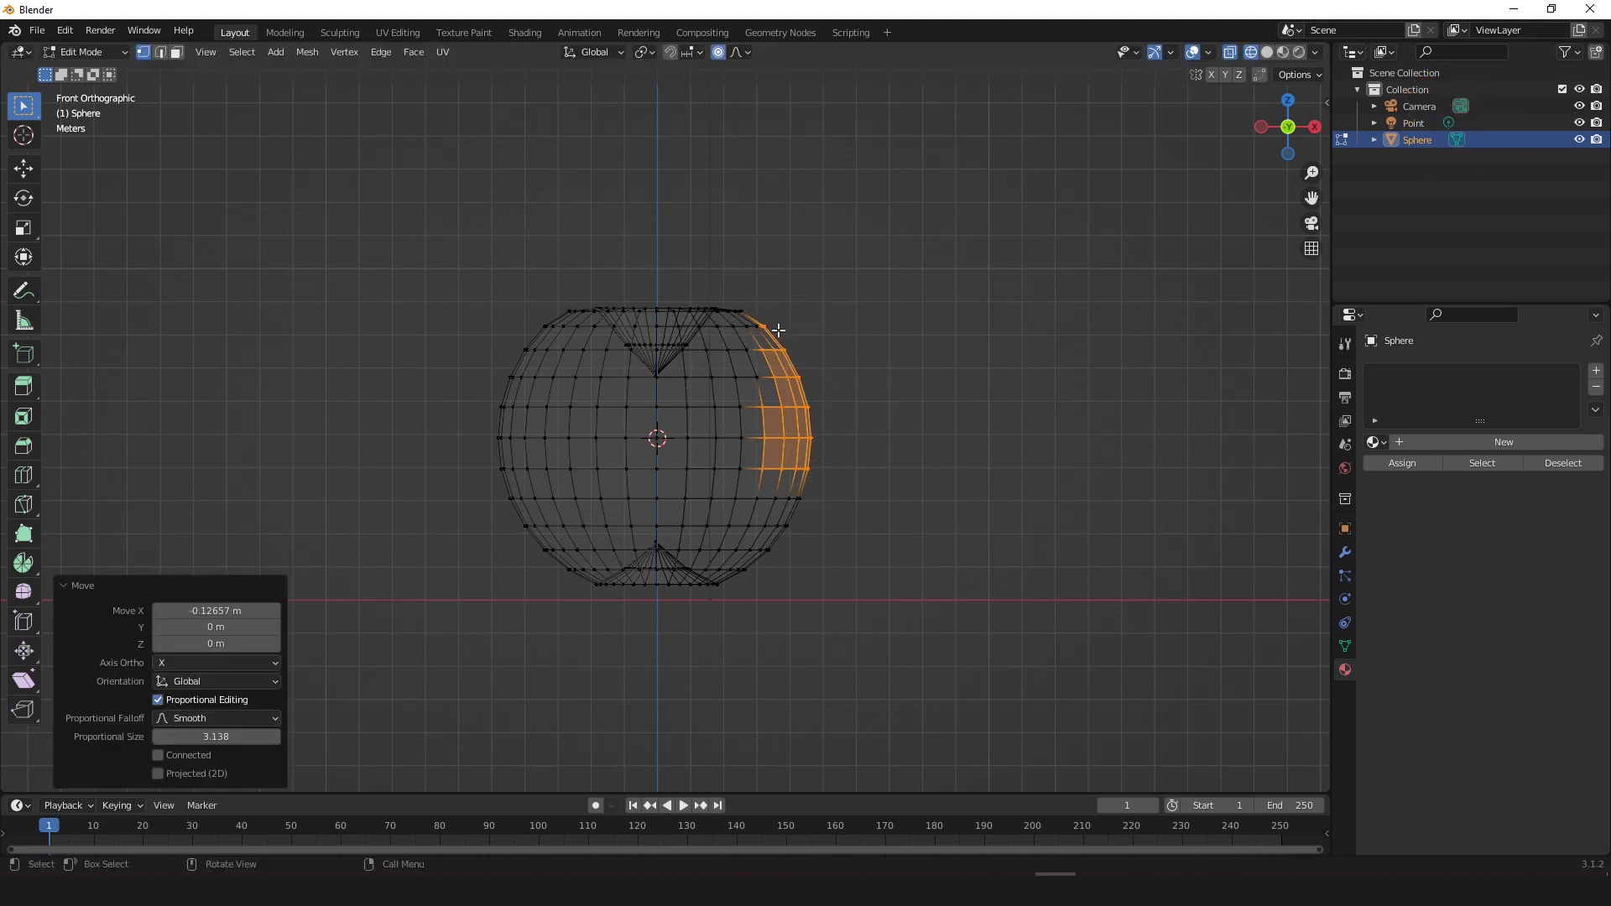
# Step: Move the upper-right shoulder vertex about 0.15 m inward and 0.33 m down with proportional editing
pyautogui.click(781, 330)
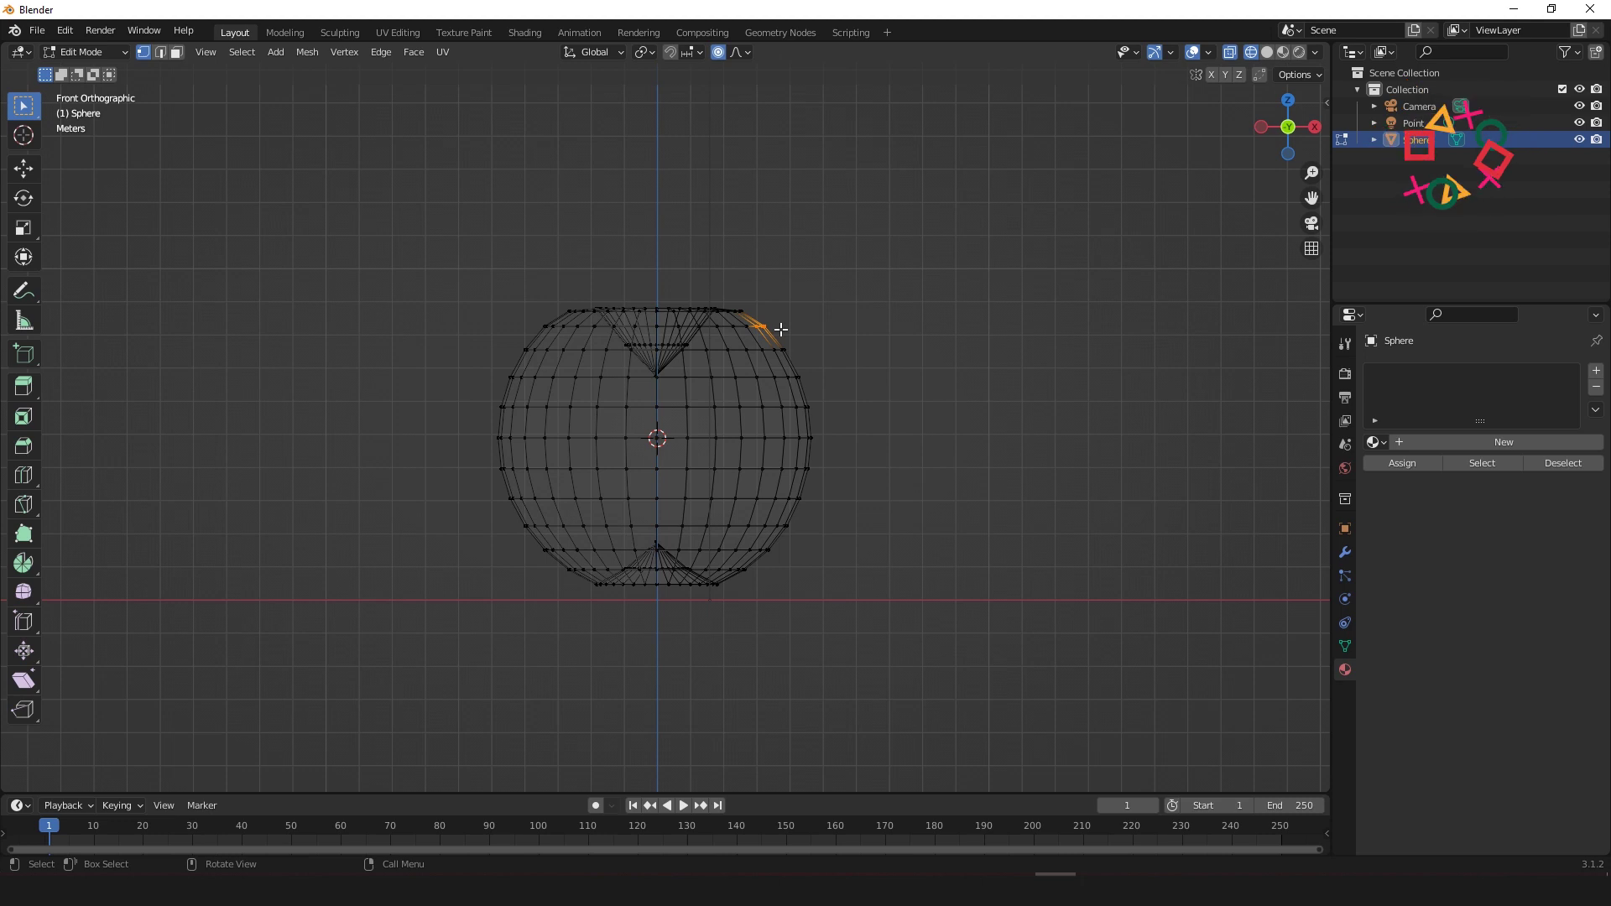
pyautogui.press('g')
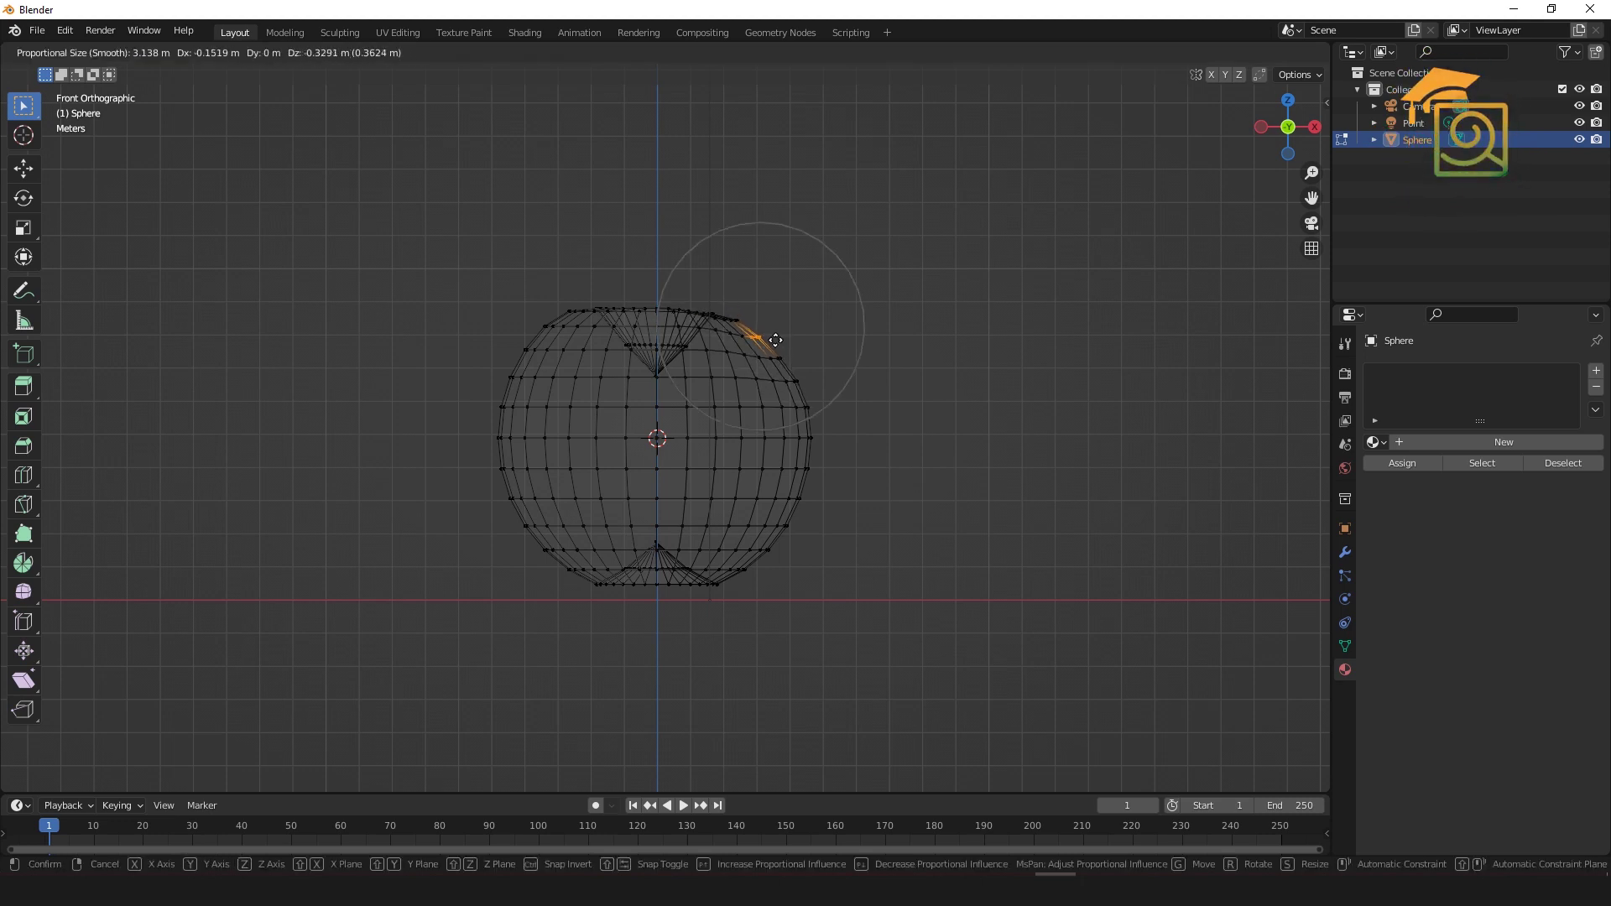
pyautogui.click(774, 339)
# Step: Select the left-side vertices at mid-height and move them about 0.18 m inward and 0.15 m up with a proportional size of 1.949 m
pyautogui.moveTo(468, 431); pyautogui.dragTo(528, 472)
pyautogui.press('g')
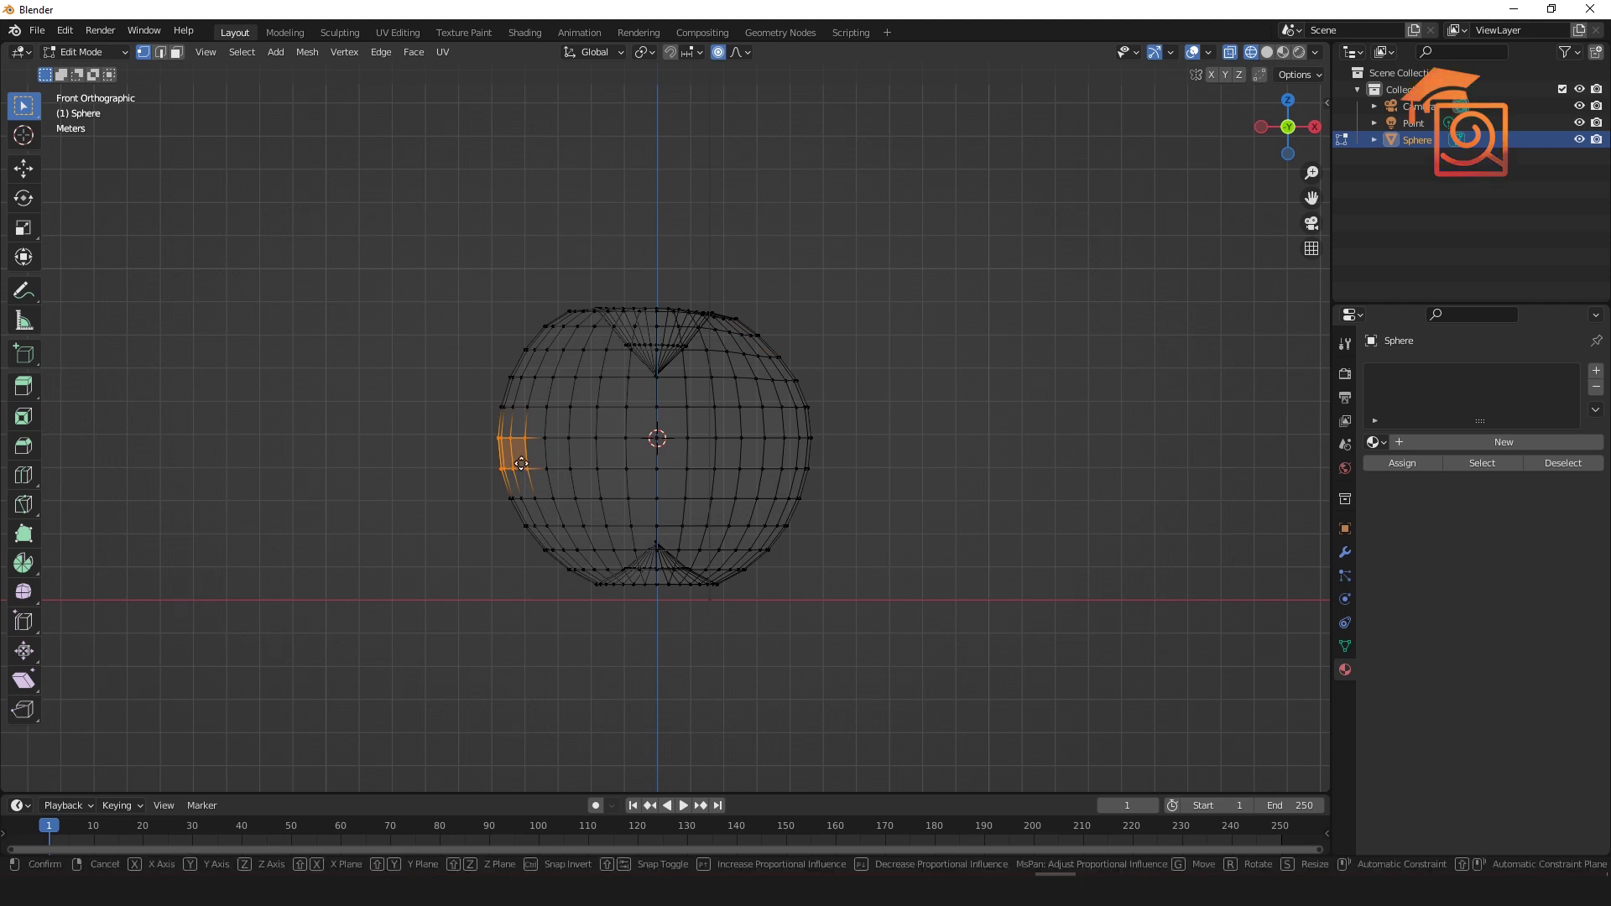
pyautogui.scroll(-4, 525, 462)
pyautogui.scroll(9, 526, 462)
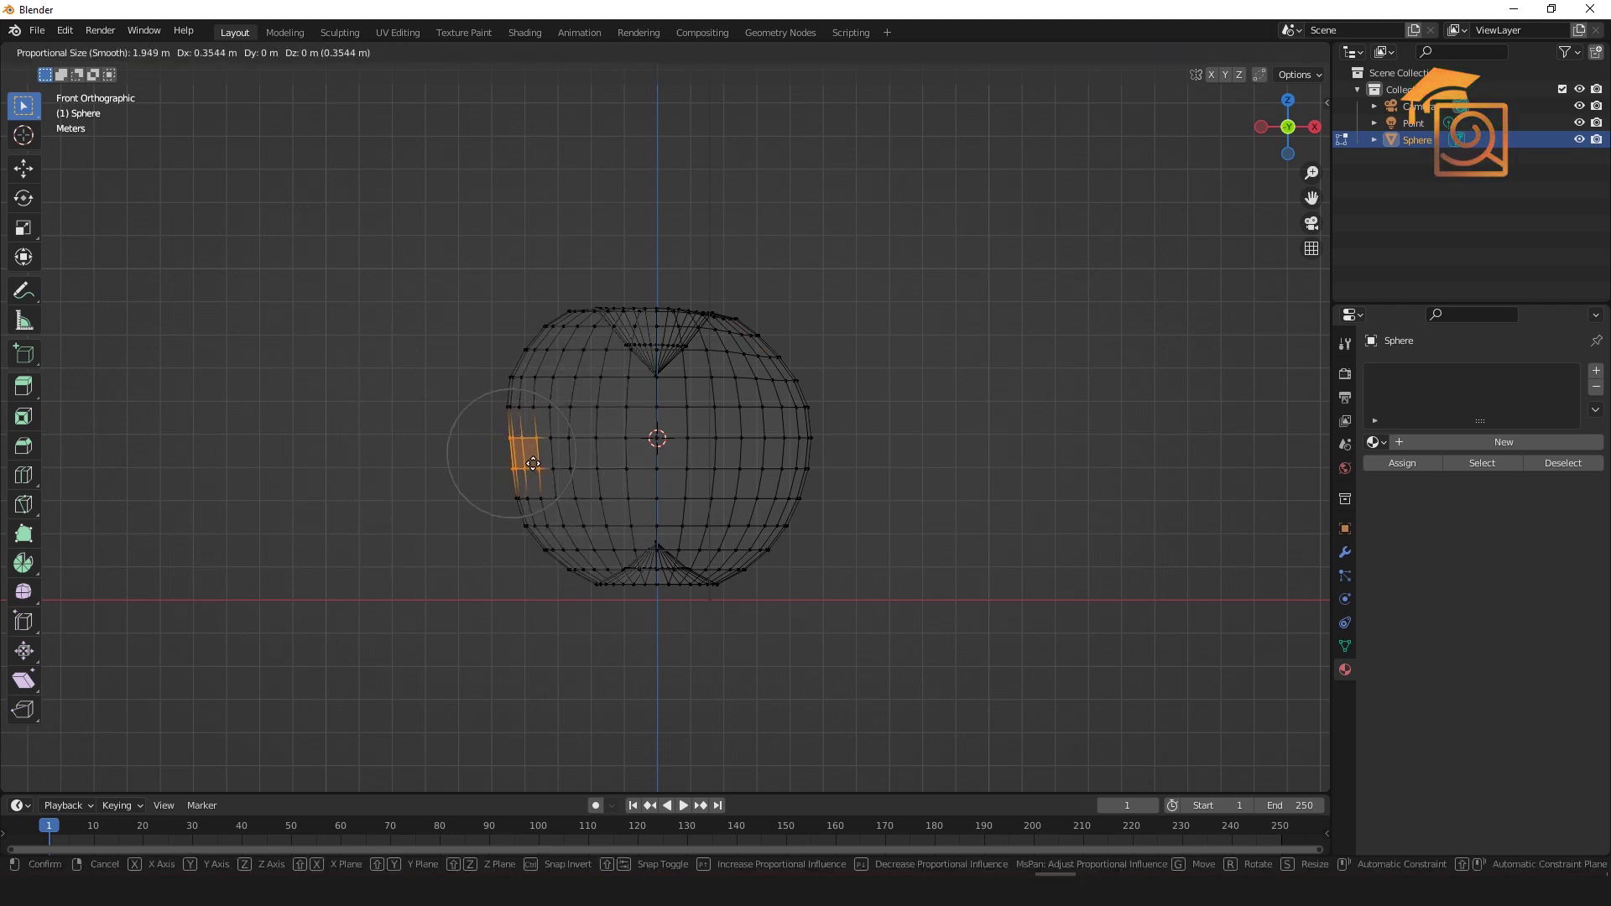
pyautogui.click(526, 458)
# Step: From a perspective view, select the small vertex group on the sphere's upper-left shoulder and nudge it slightly inward with proportional editing
pyautogui.moveTo(550, 478); pyautogui.dragTo(844, 653, button='middle')
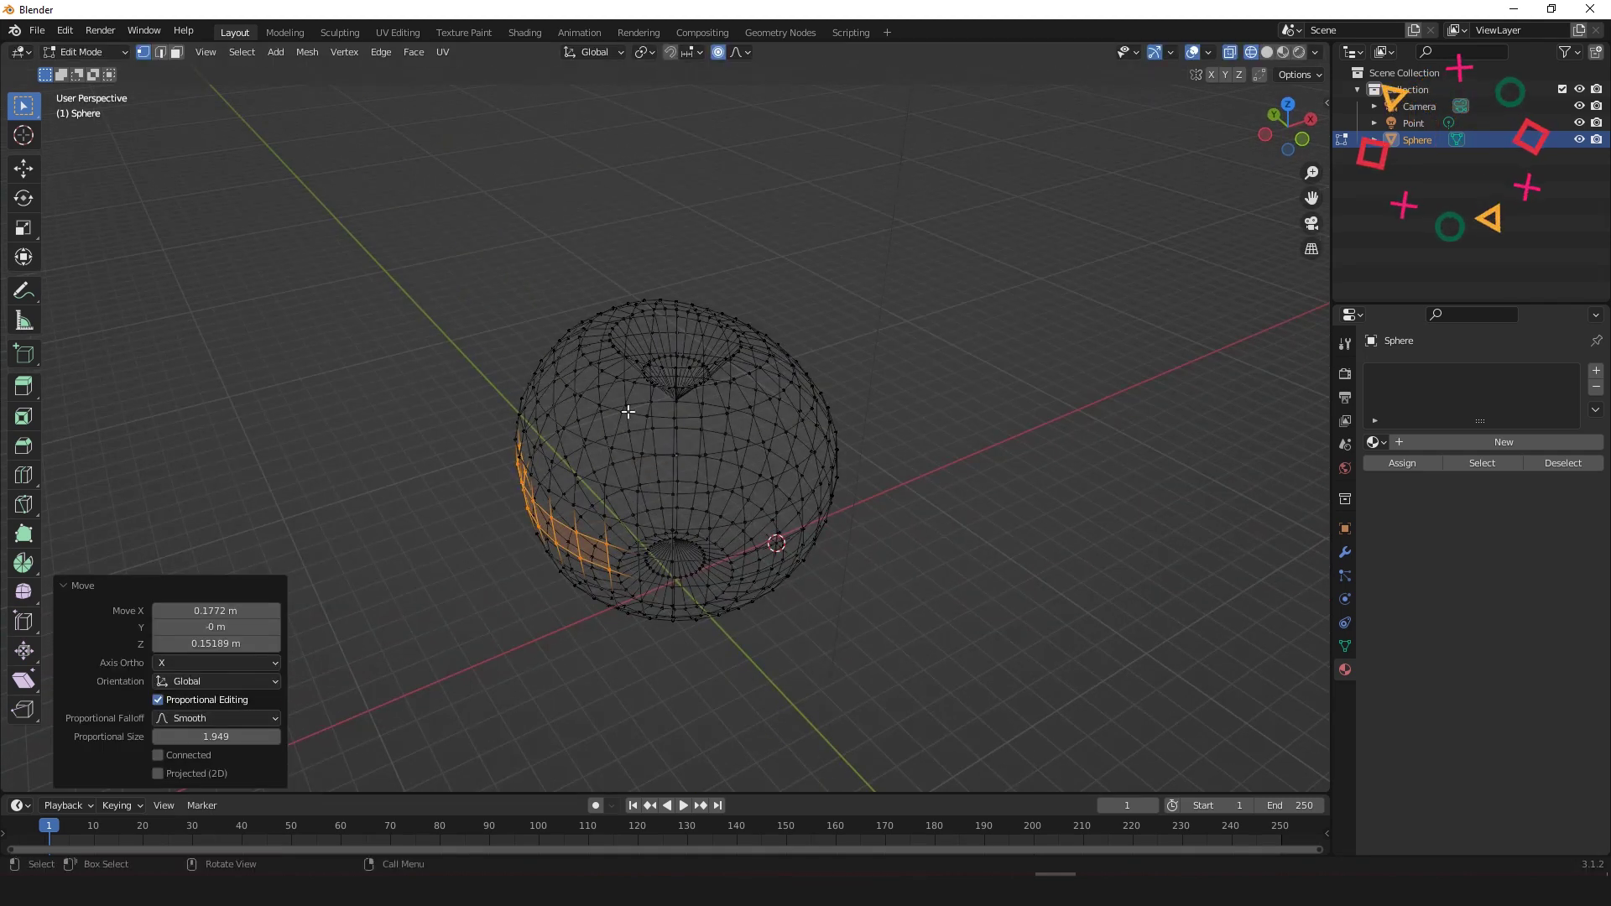
pyautogui.moveTo(555, 349); pyautogui.dragTo(593, 378)
pyautogui.press('g')
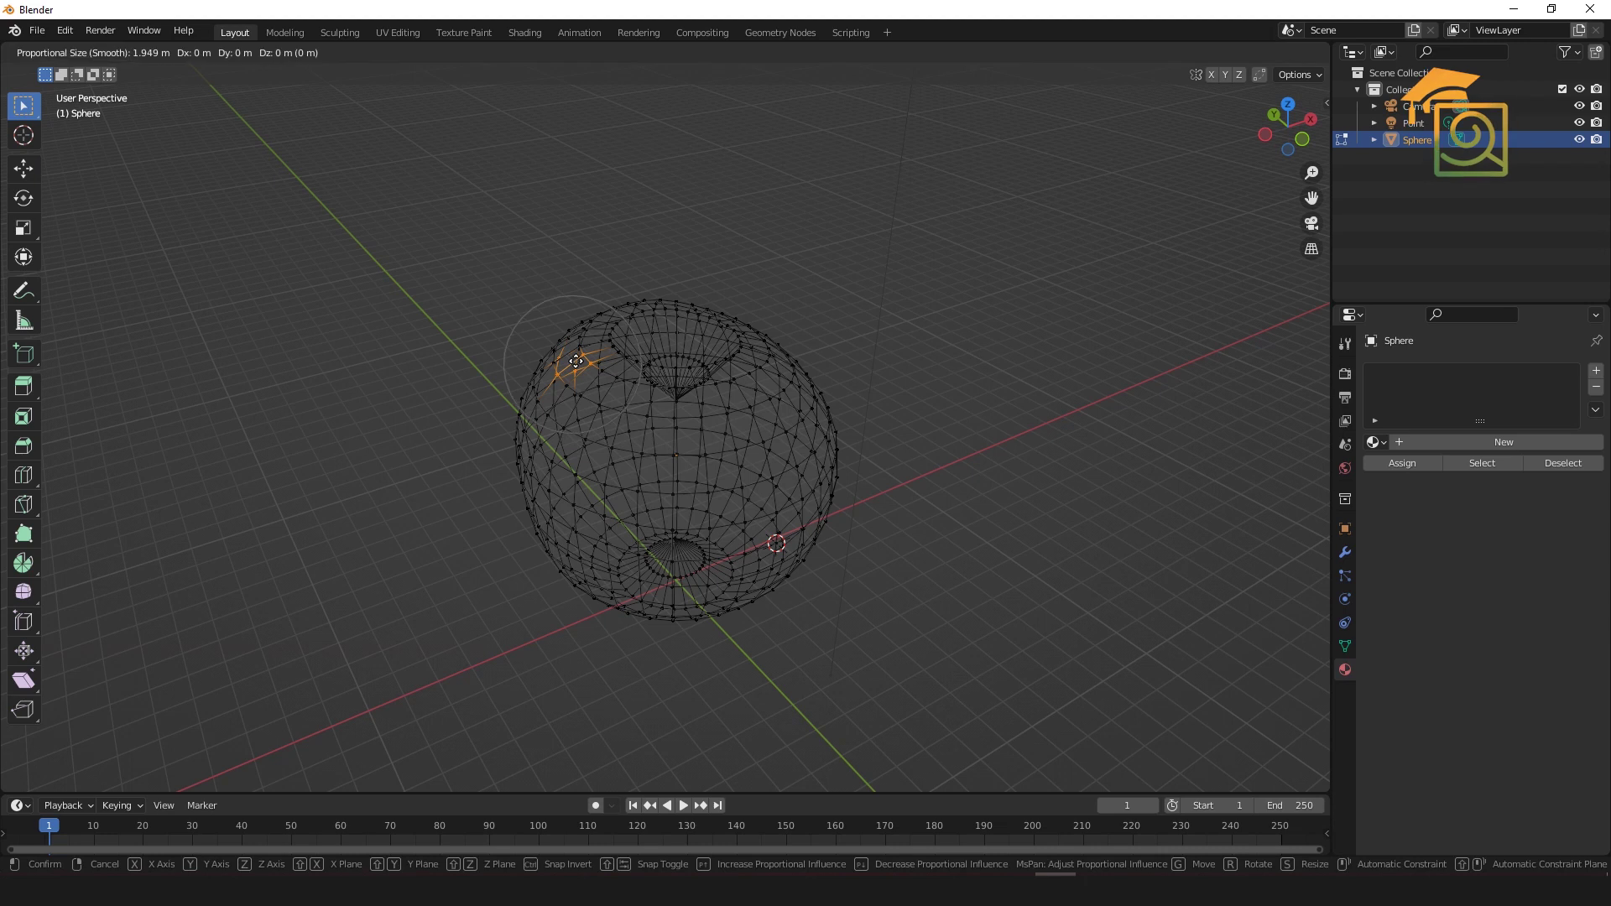
pyautogui.click(582, 369)
# Step: Select a vertex on the back rim of the top dent and raise it about 0.116 m with proportional editing
pyautogui.scroll(4, 730, 411)
pyautogui.moveTo(706, 363); pyautogui.dragTo(616, 236, button='middle')
pyautogui.click(635, 216)
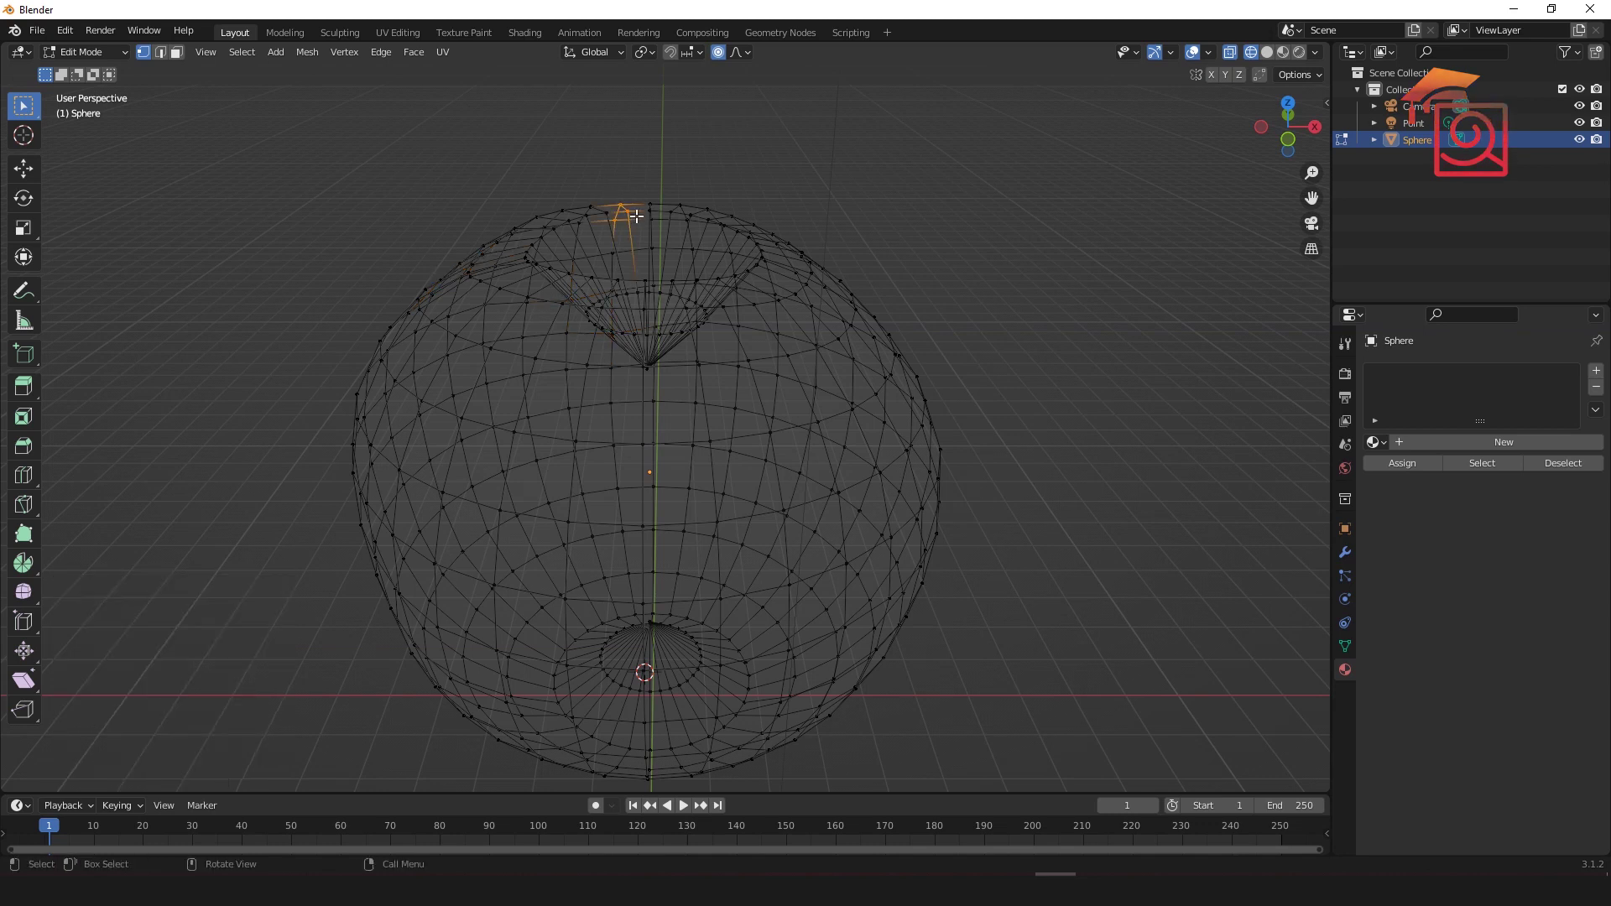
pyautogui.press('g')
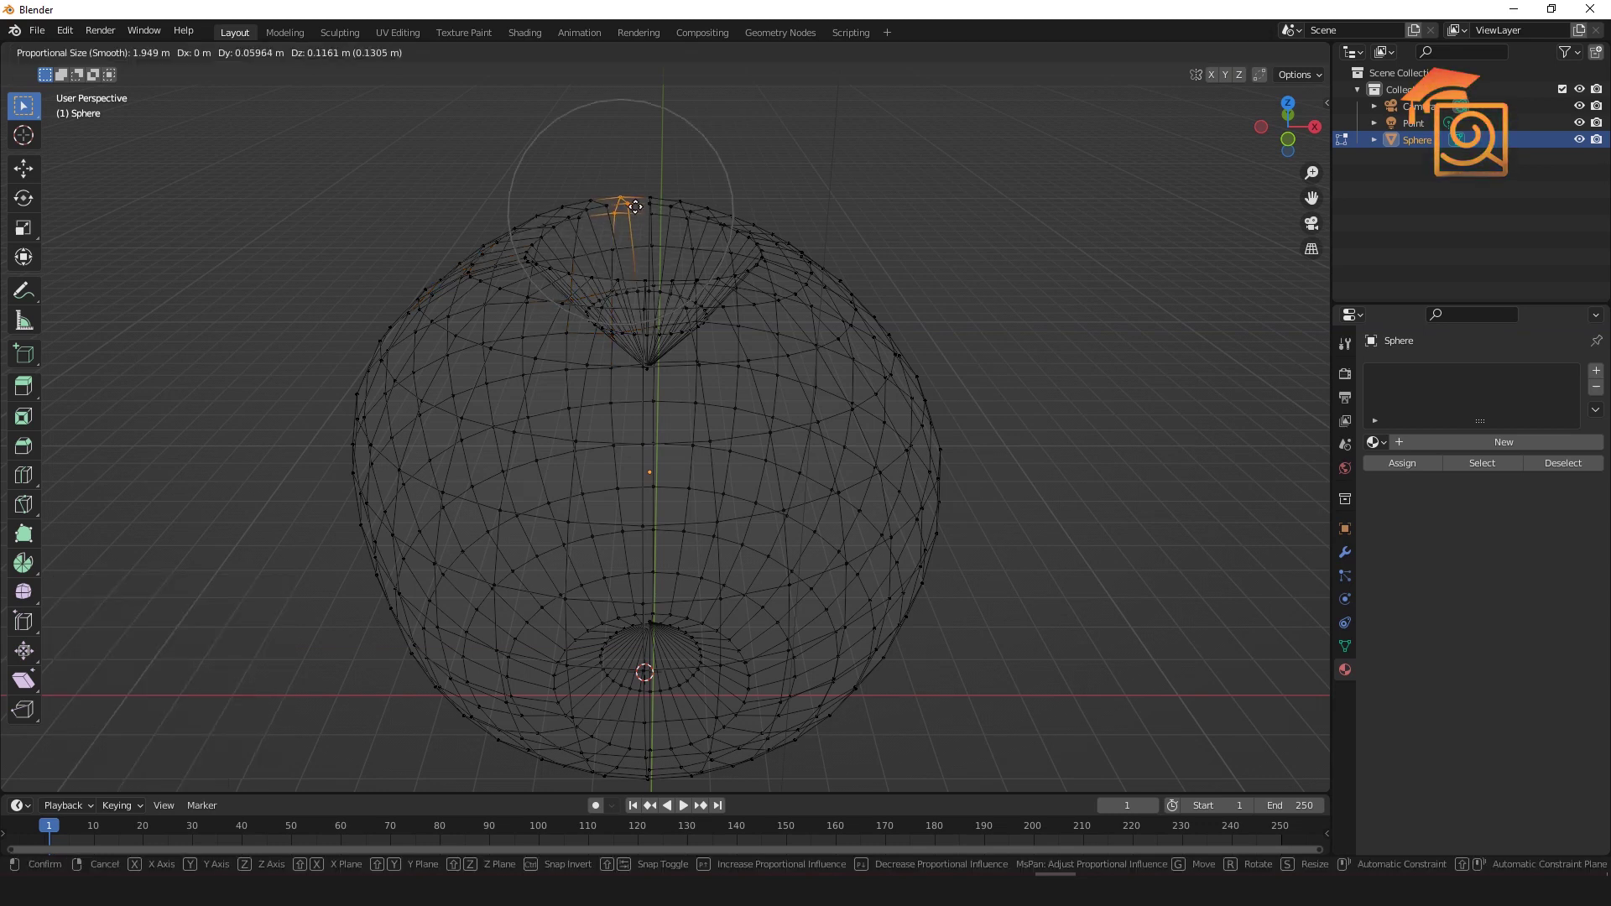
pyautogui.click(635, 206)
# Step: Switch the viewport shading to Solid and return to Object Mode in front view with the sphere deselected
pyautogui.moveTo(1004, 461); pyautogui.dragTo(777, 388, button='middle')
pyautogui.scroll(-3, 965, 293)
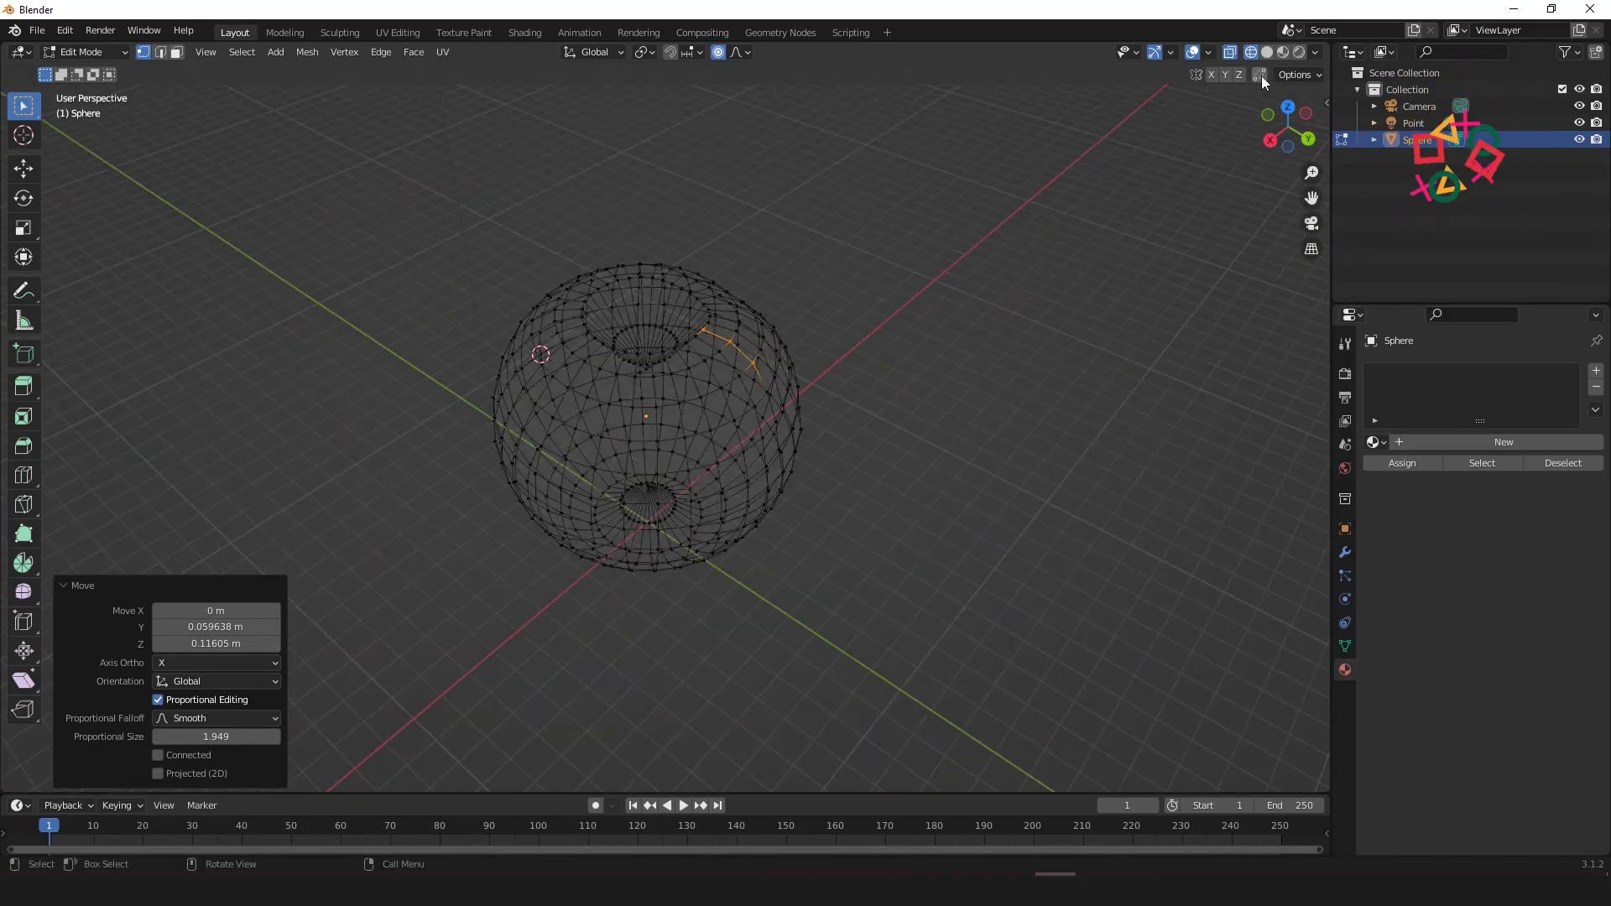
pyautogui.click(1267, 53)
pyautogui.moveTo(848, 568)
pyautogui.mouseDown(button='middle')
pyautogui.moveTo(920, 532)
pyautogui.moveTo(648, 360)
pyautogui.mouseUp(button='middle')
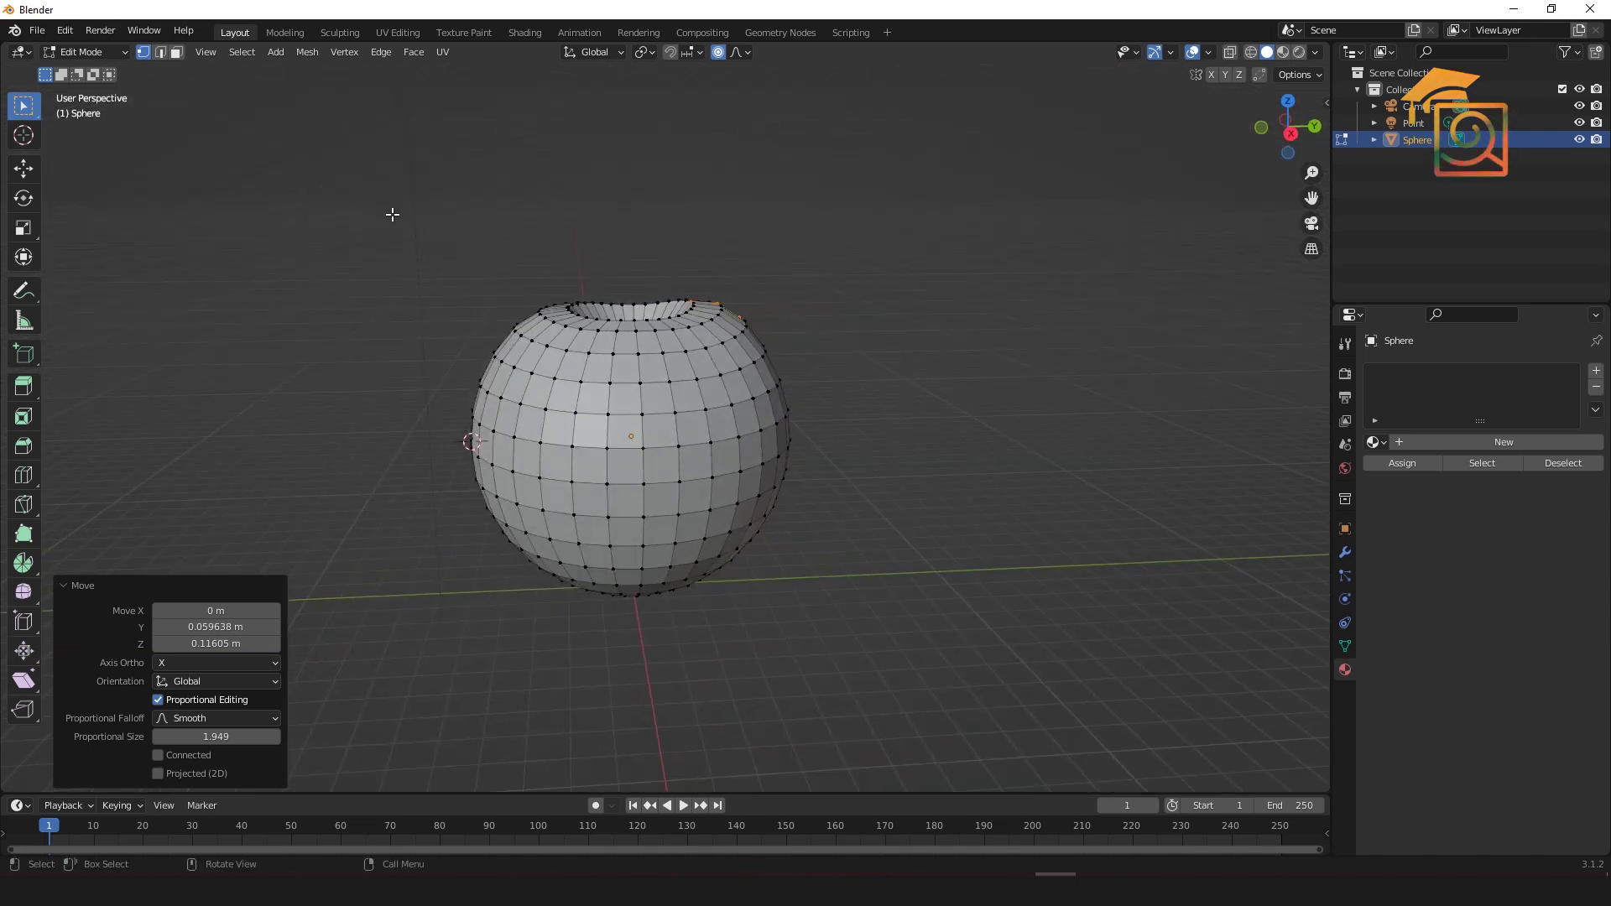
pyautogui.press('Tab')
pyautogui.click(763, 340)
pyautogui.moveTo(763, 340); pyautogui.dragTo(436, 396, button='middle')
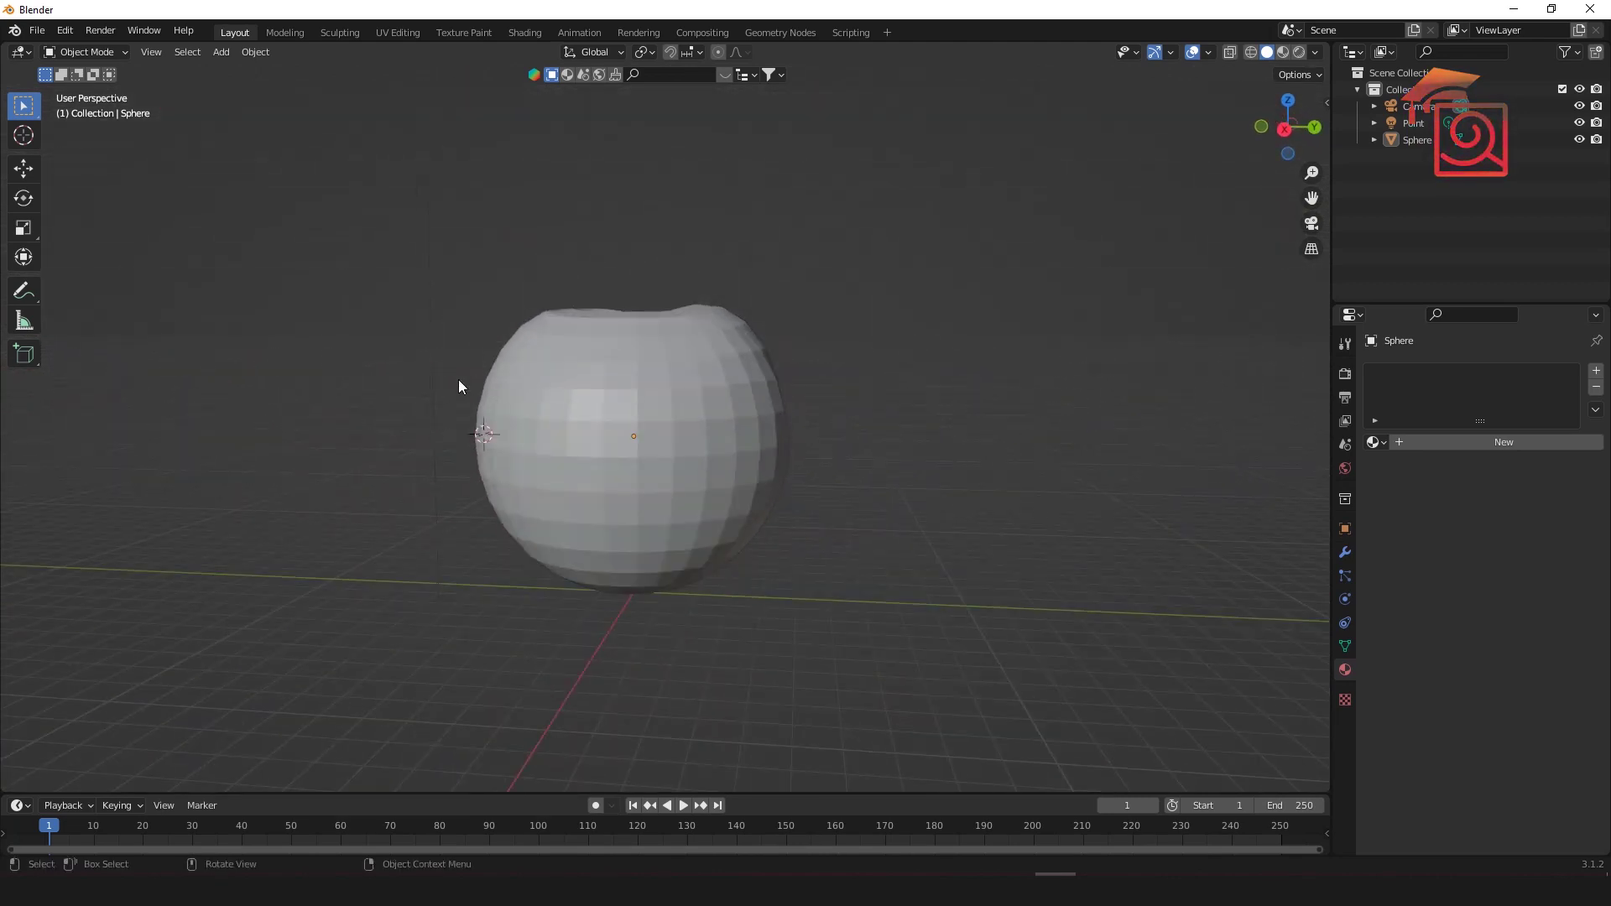
pyautogui.press('KP_1')
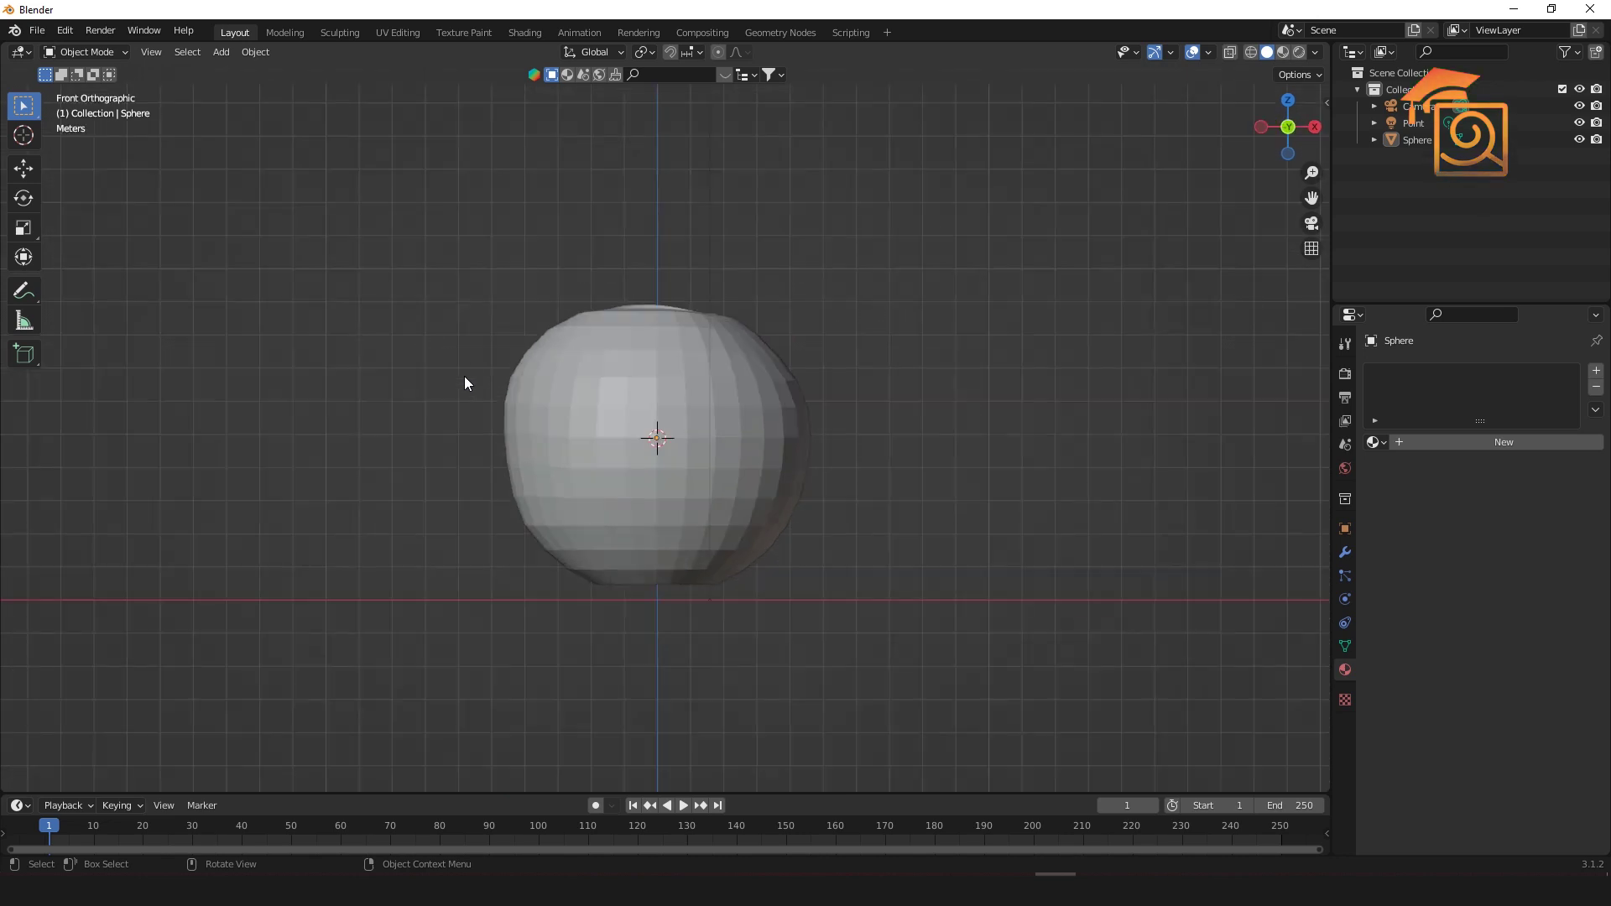
# Step: Add a Subdivision Surface modifier to the sphere with the viewport level set to 4
pyautogui.click(27, 102)
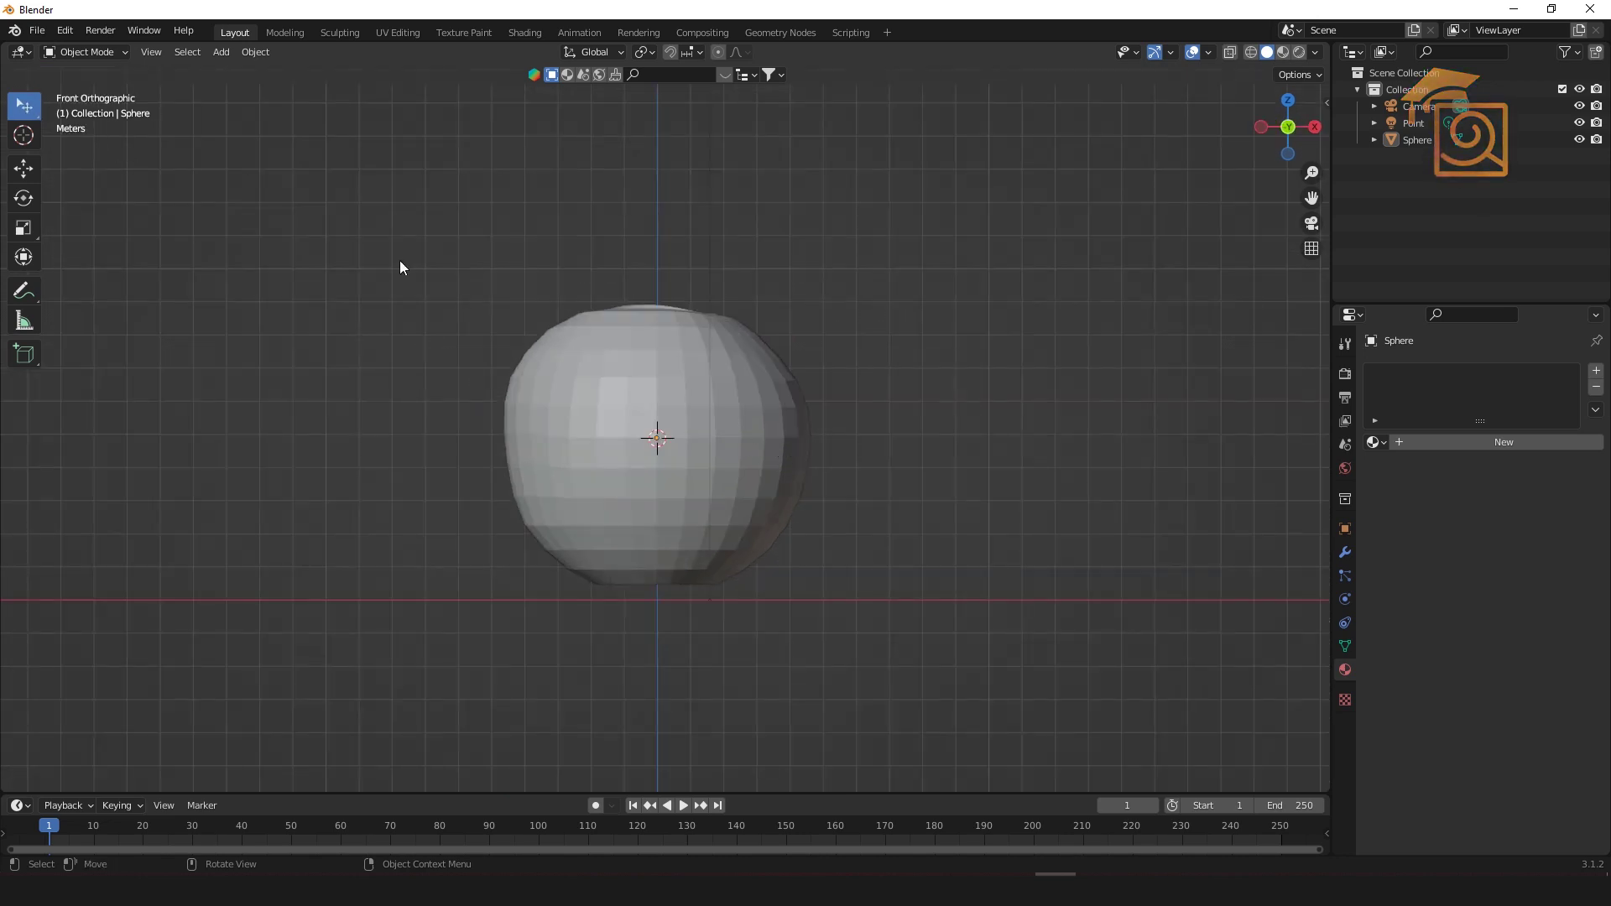
pyautogui.click(652, 425)
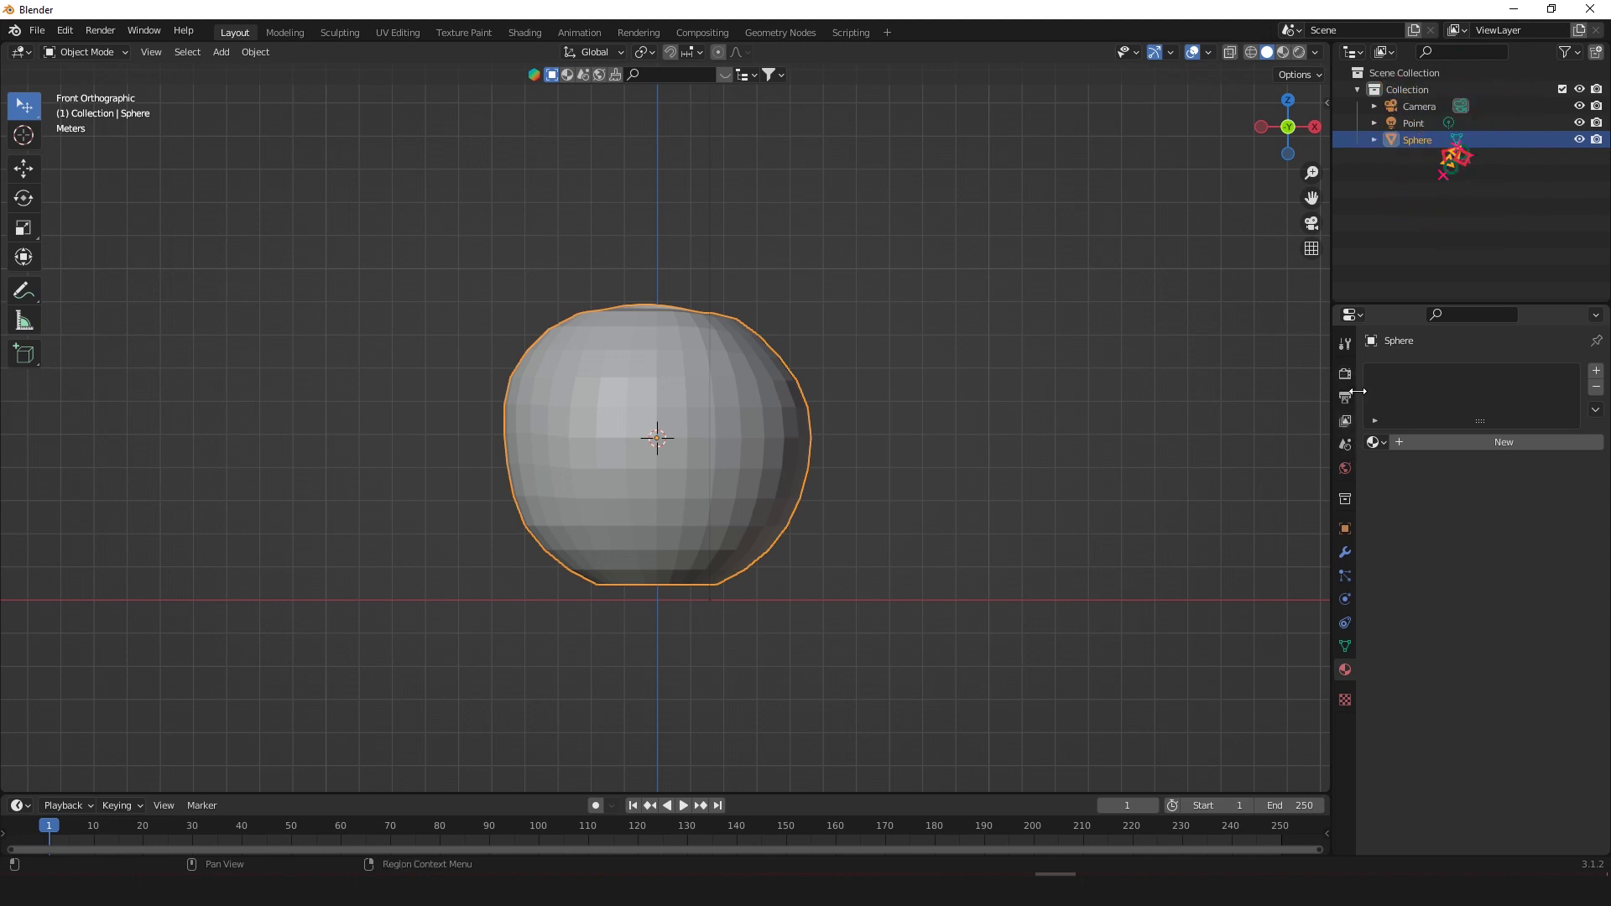
pyautogui.click(1346, 345)
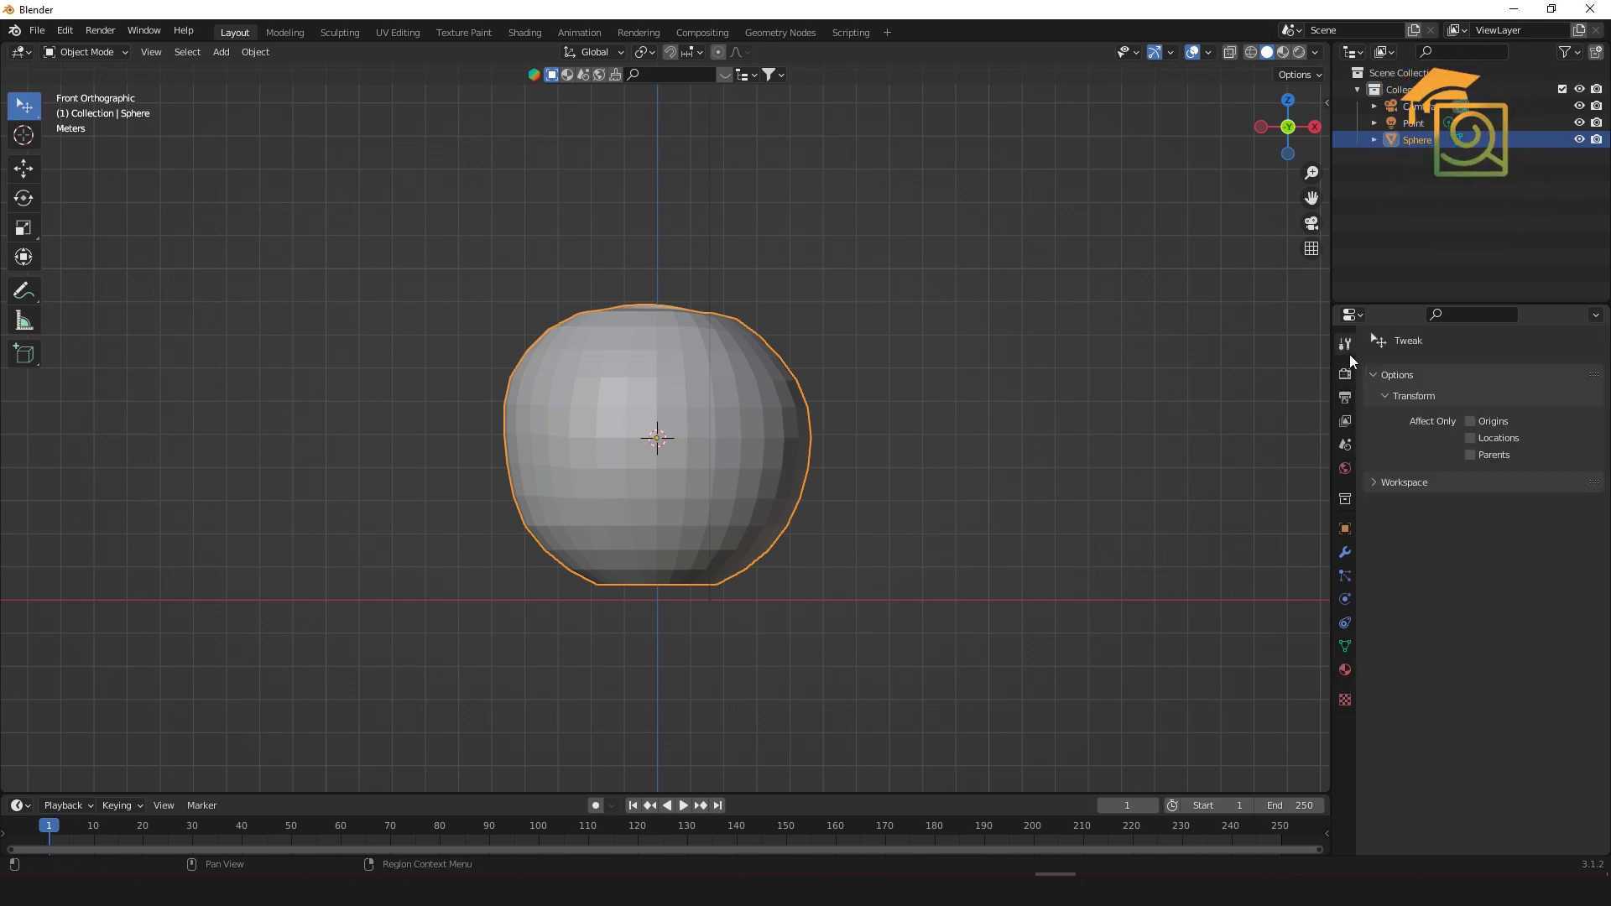
pyautogui.click(1345, 554)
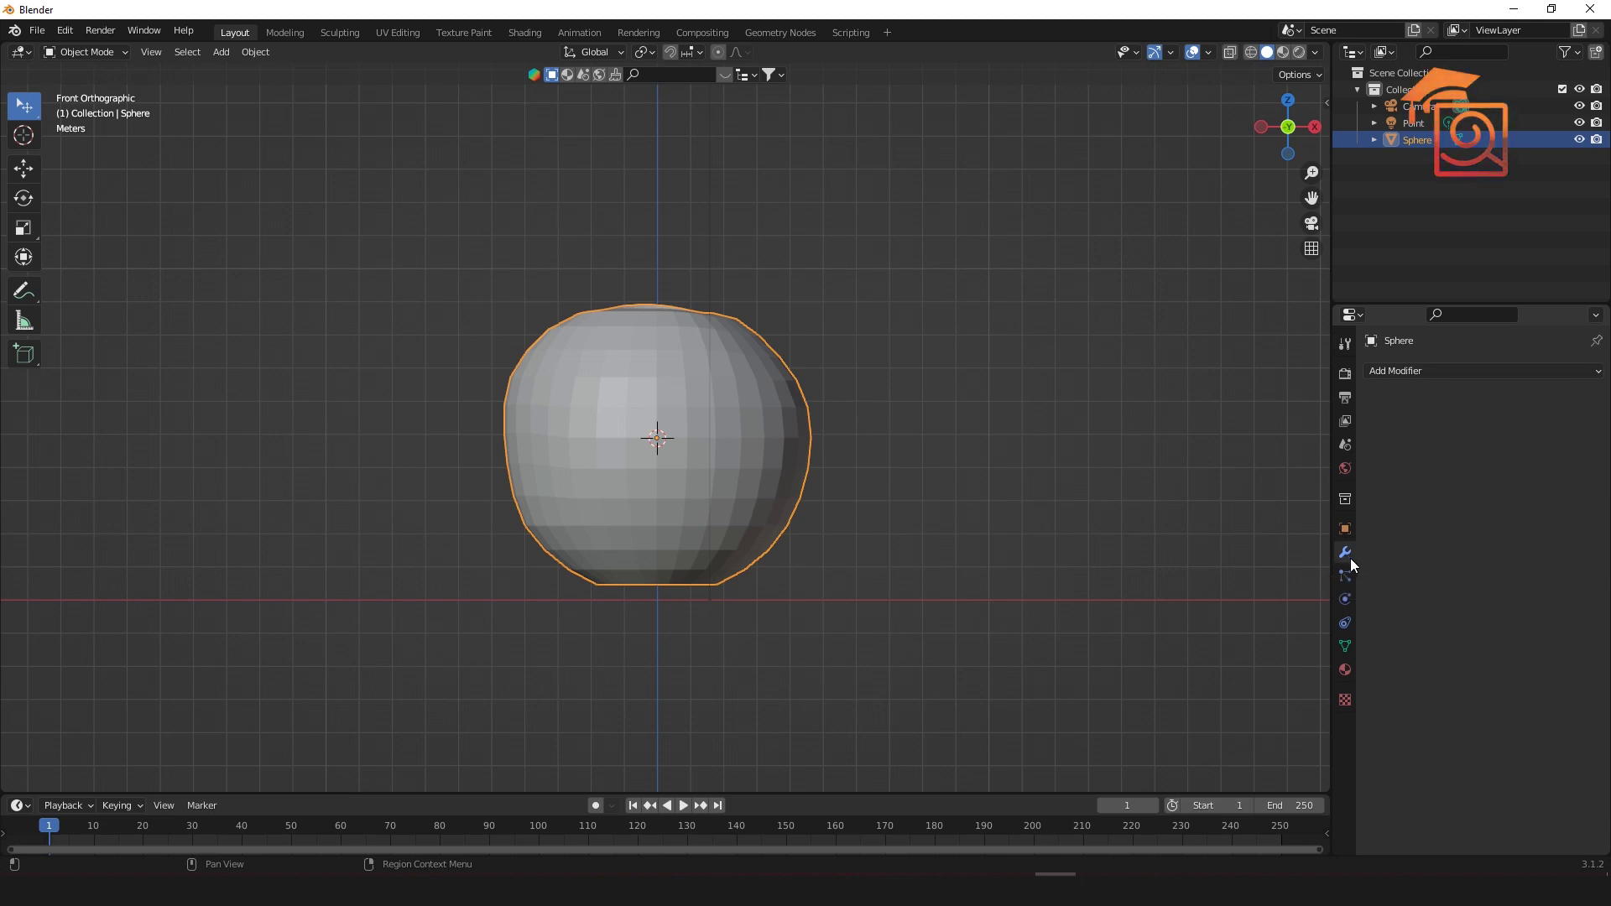
pyautogui.click(1388, 372)
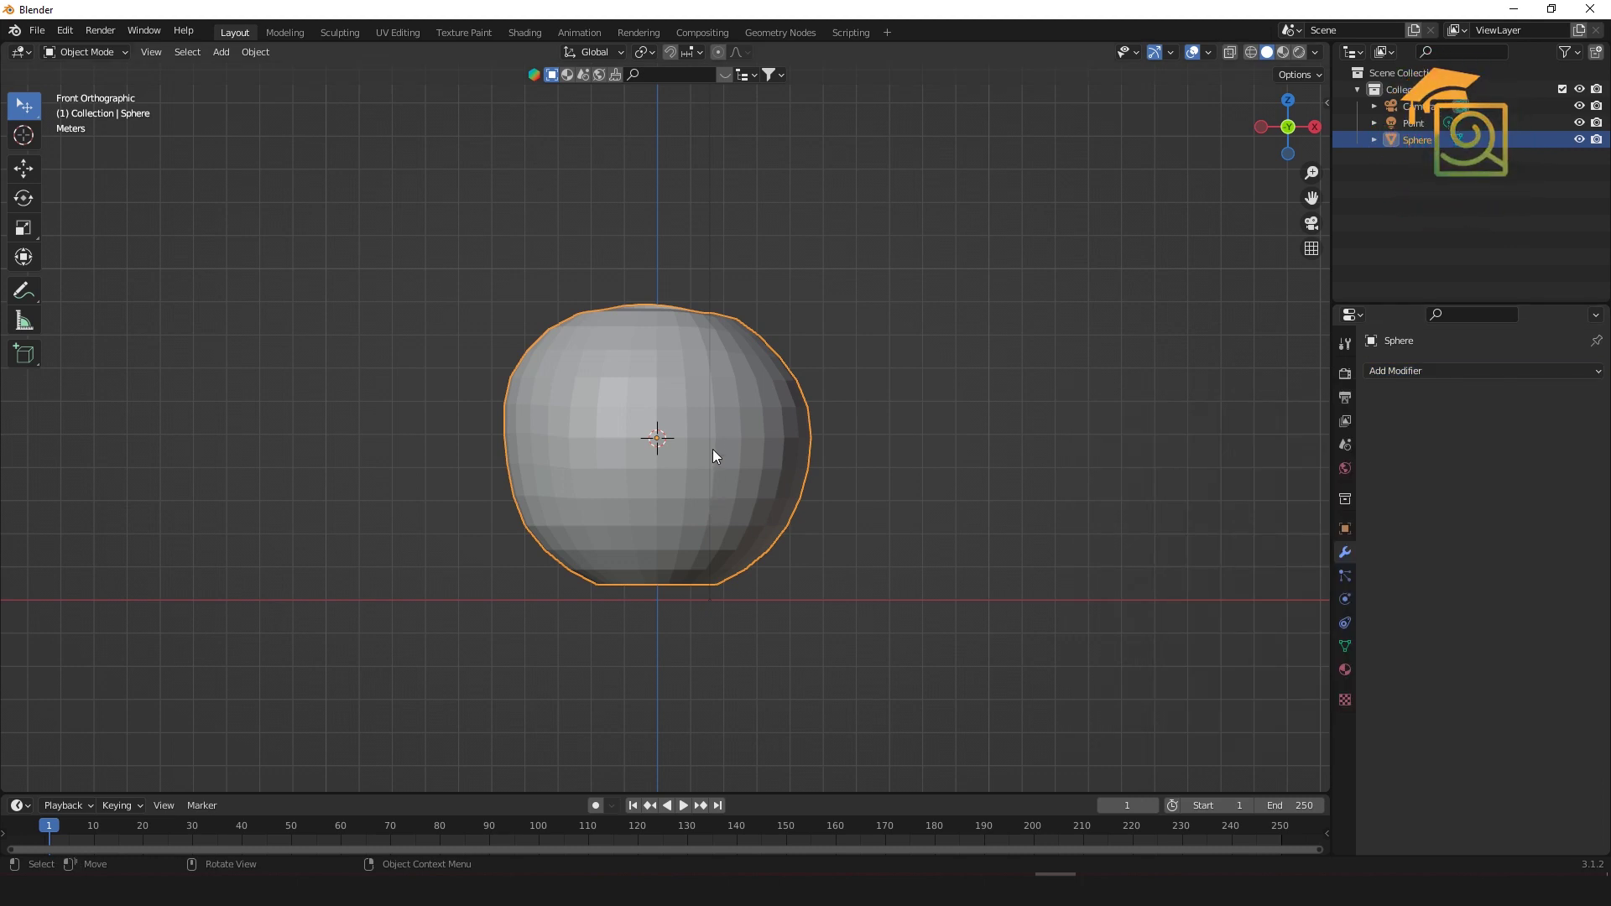
pyautogui.click(1381, 376)
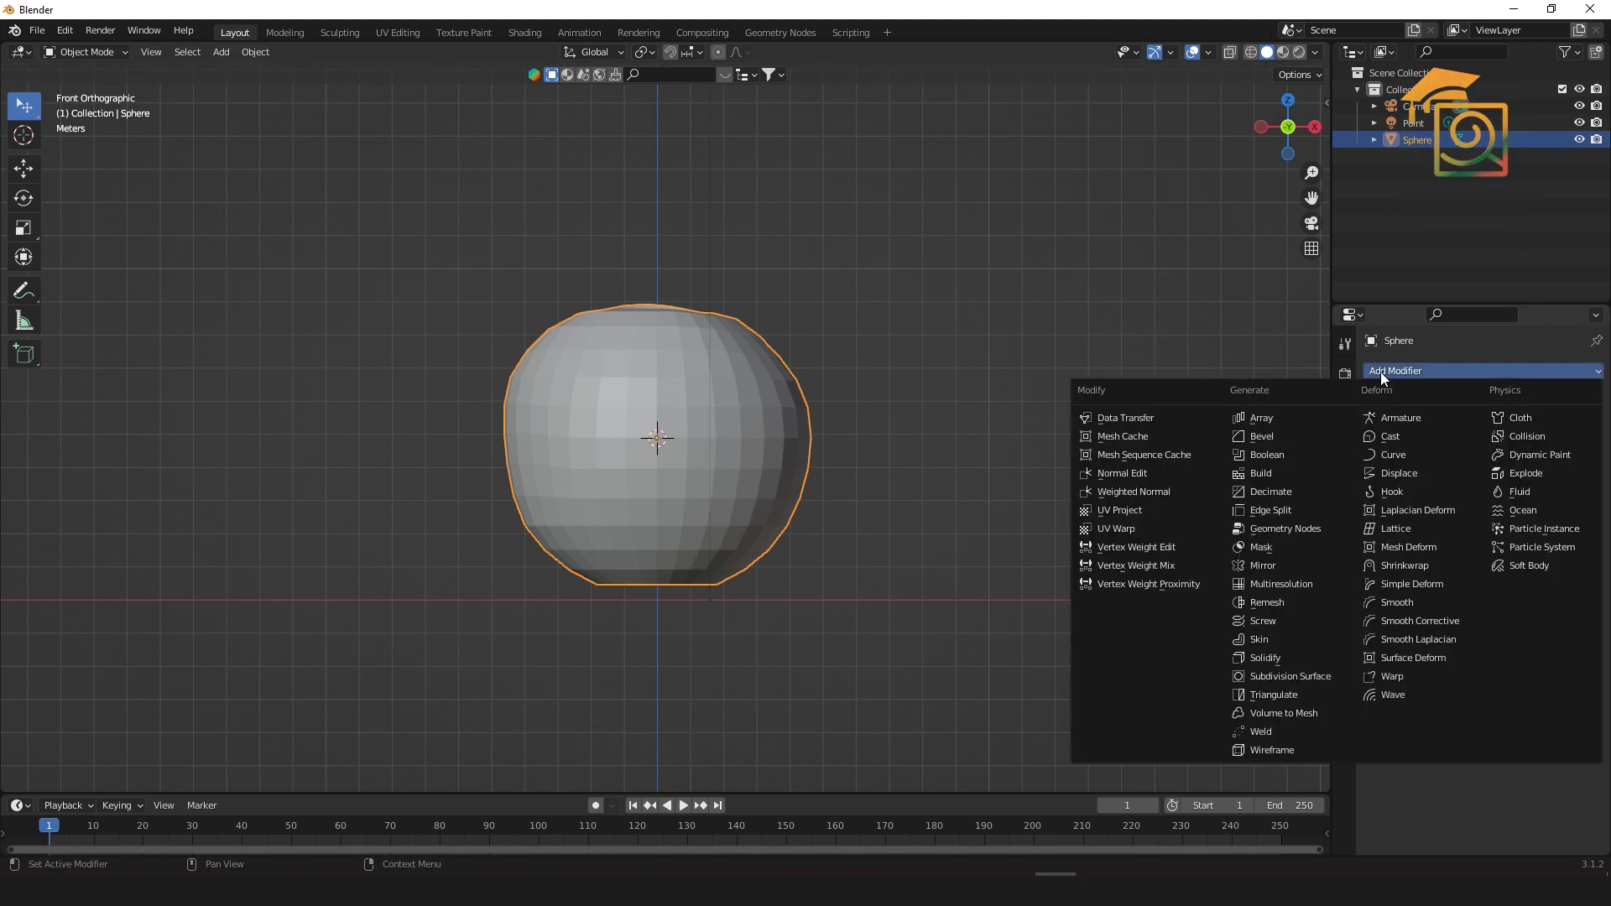
pyautogui.click(1299, 678)
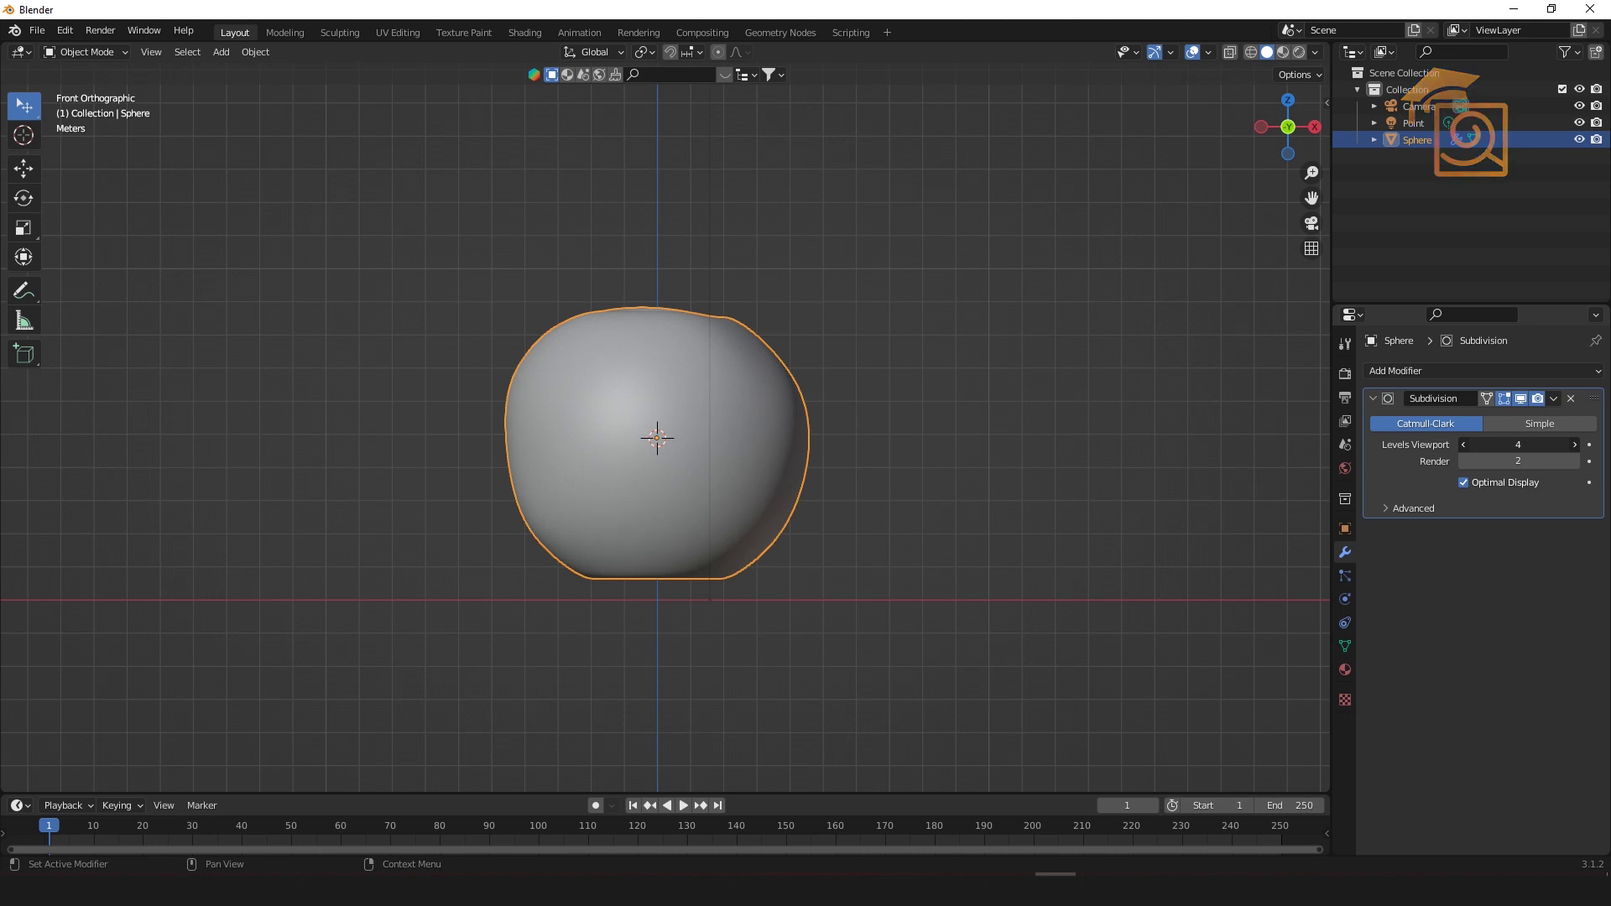
pyautogui.click(916, 490)
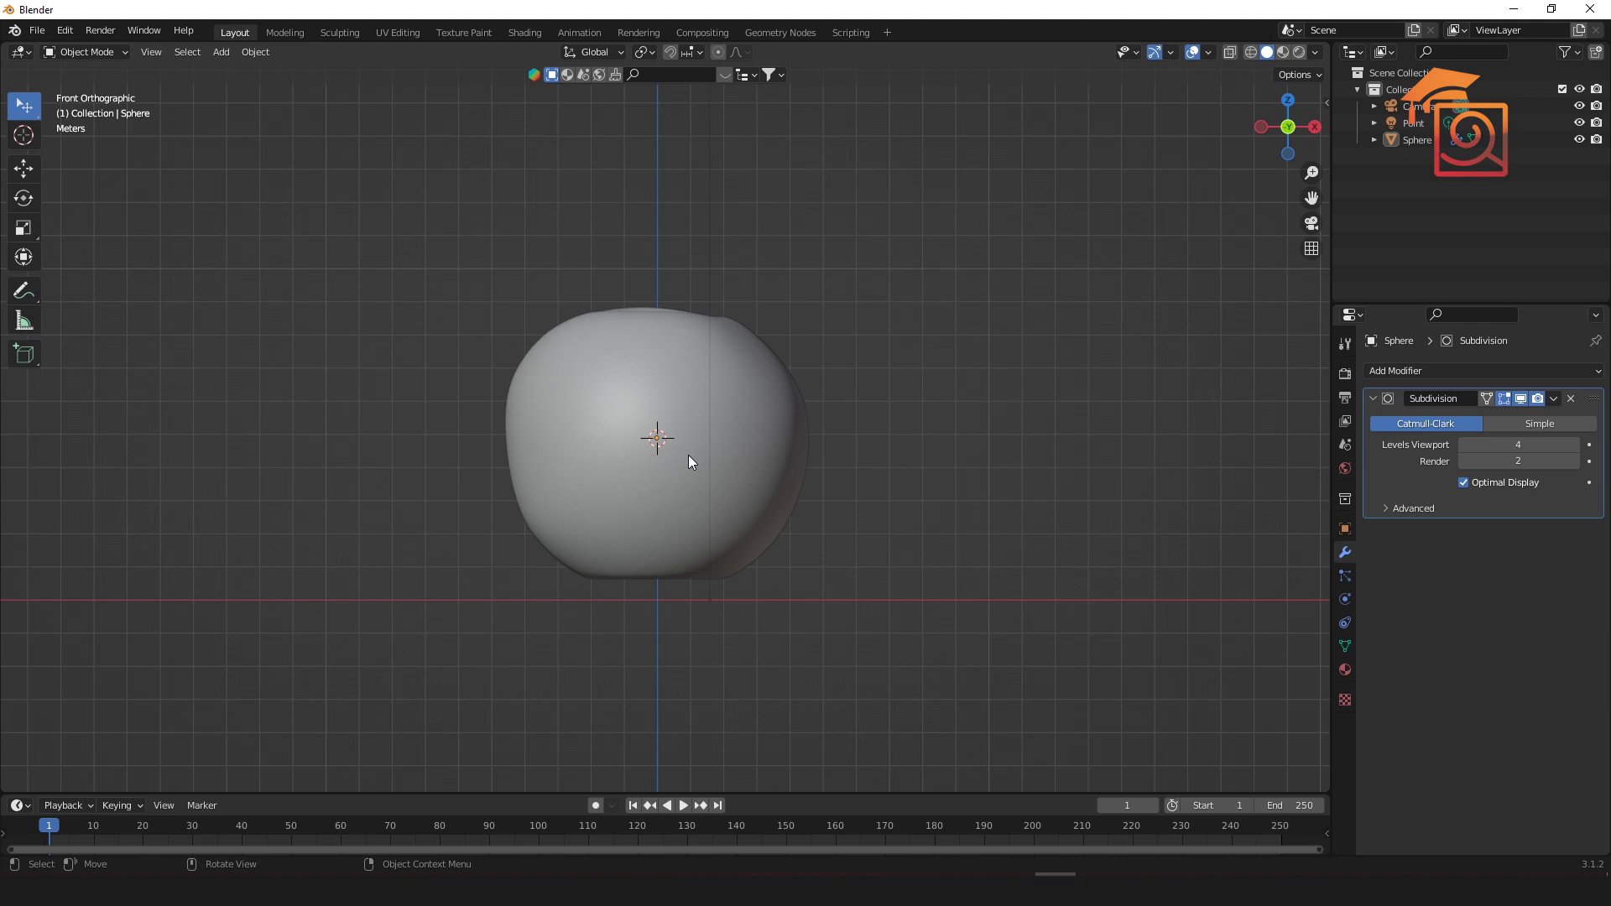
# Step: Apply the sphere's Subdivision modifier and return to front view
pyautogui.click(1552, 399)
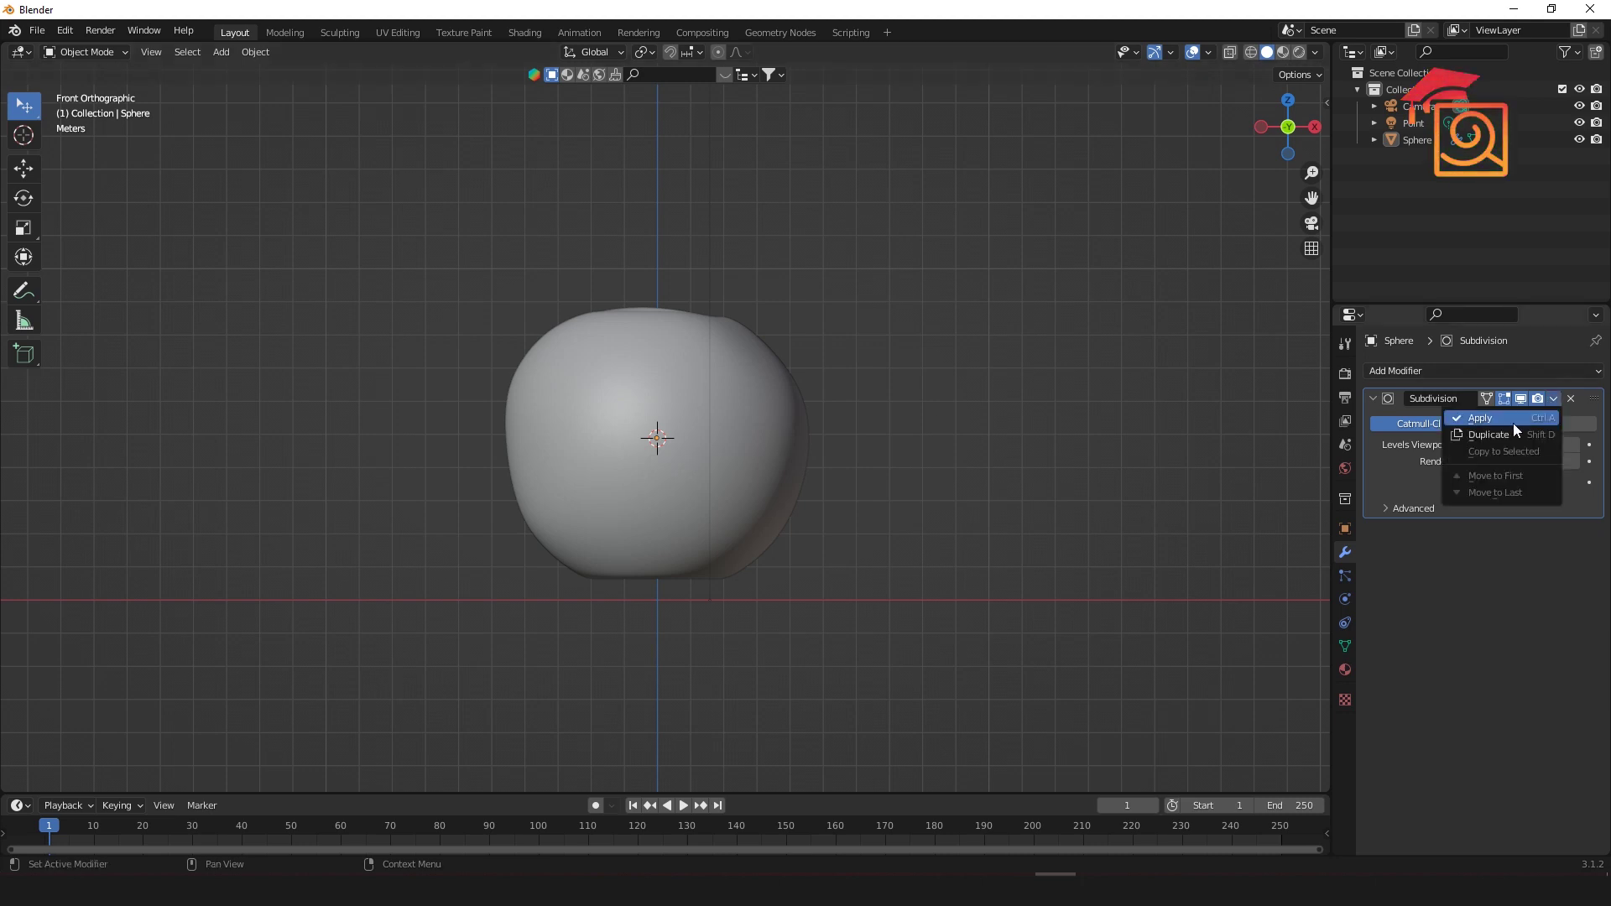
pyautogui.click(1491, 423)
pyautogui.moveTo(919, 430); pyautogui.dragTo(576, 451, button='middle')
pyautogui.press('KP_1')
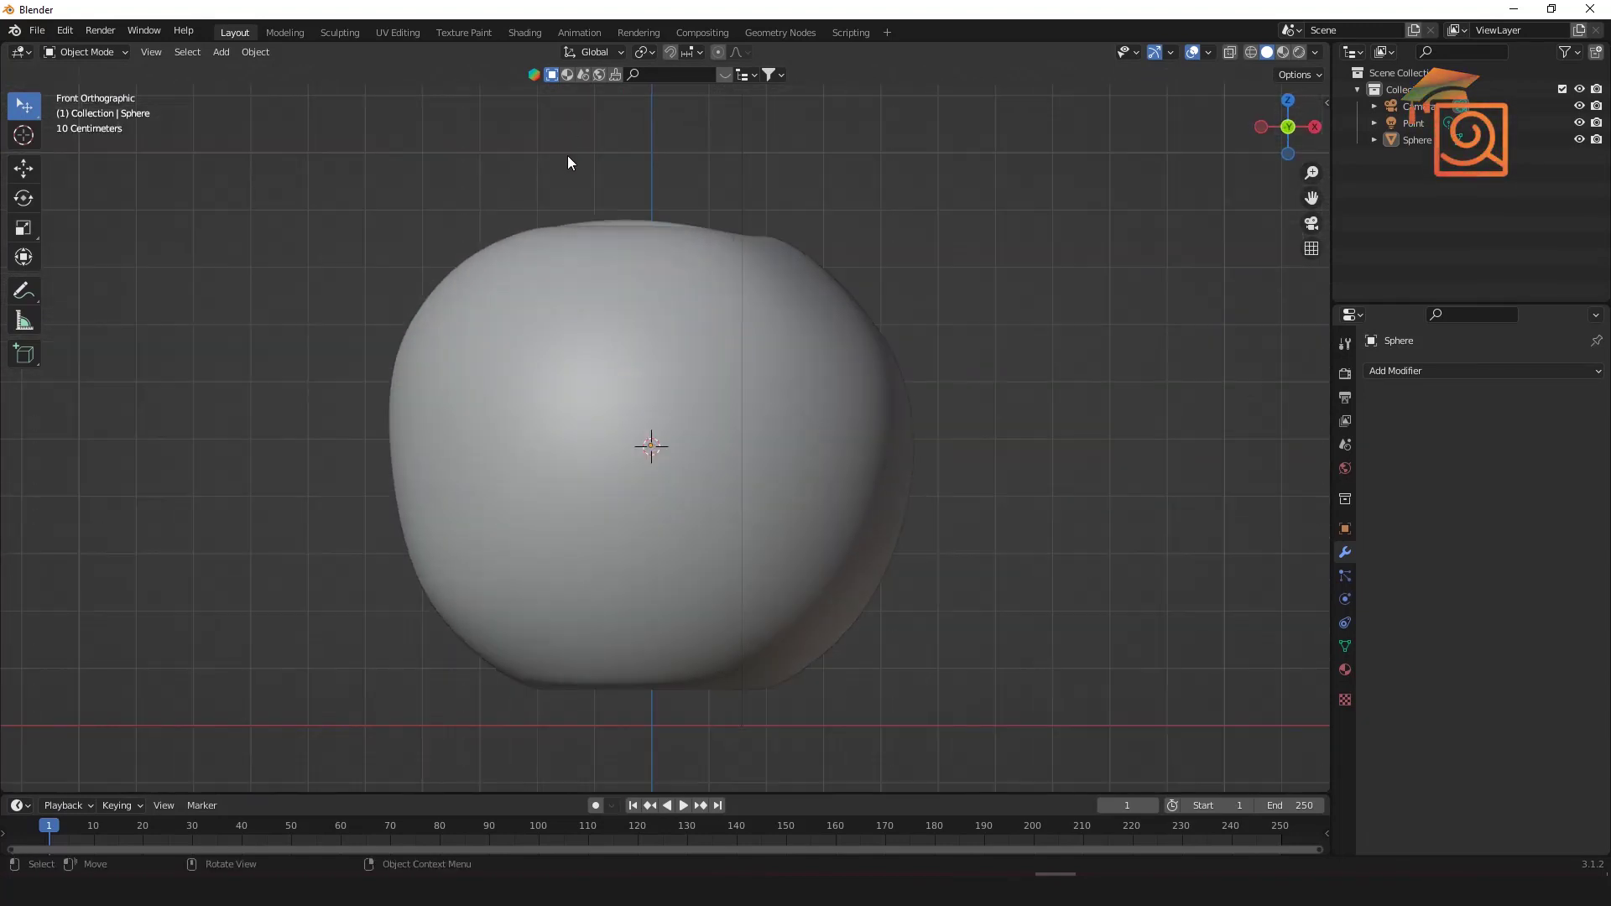
# Step: Lower the sphere slightly in front view so its base sits close to the X axis line, and deselect it
pyautogui.scroll(-4, 568, 154)
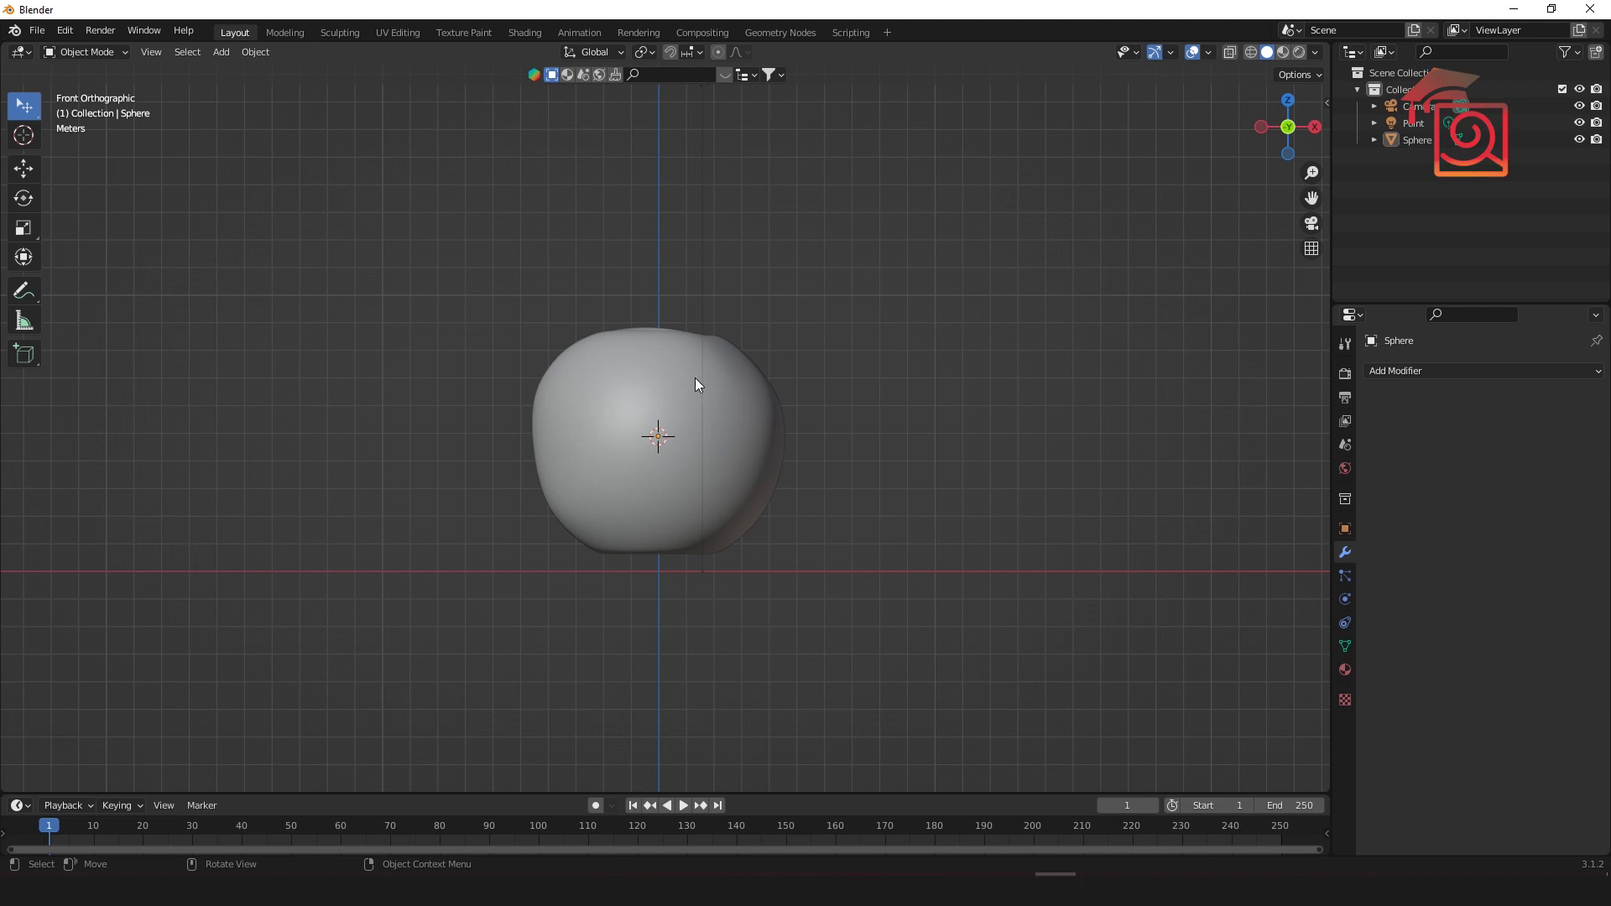
pyautogui.click(675, 406)
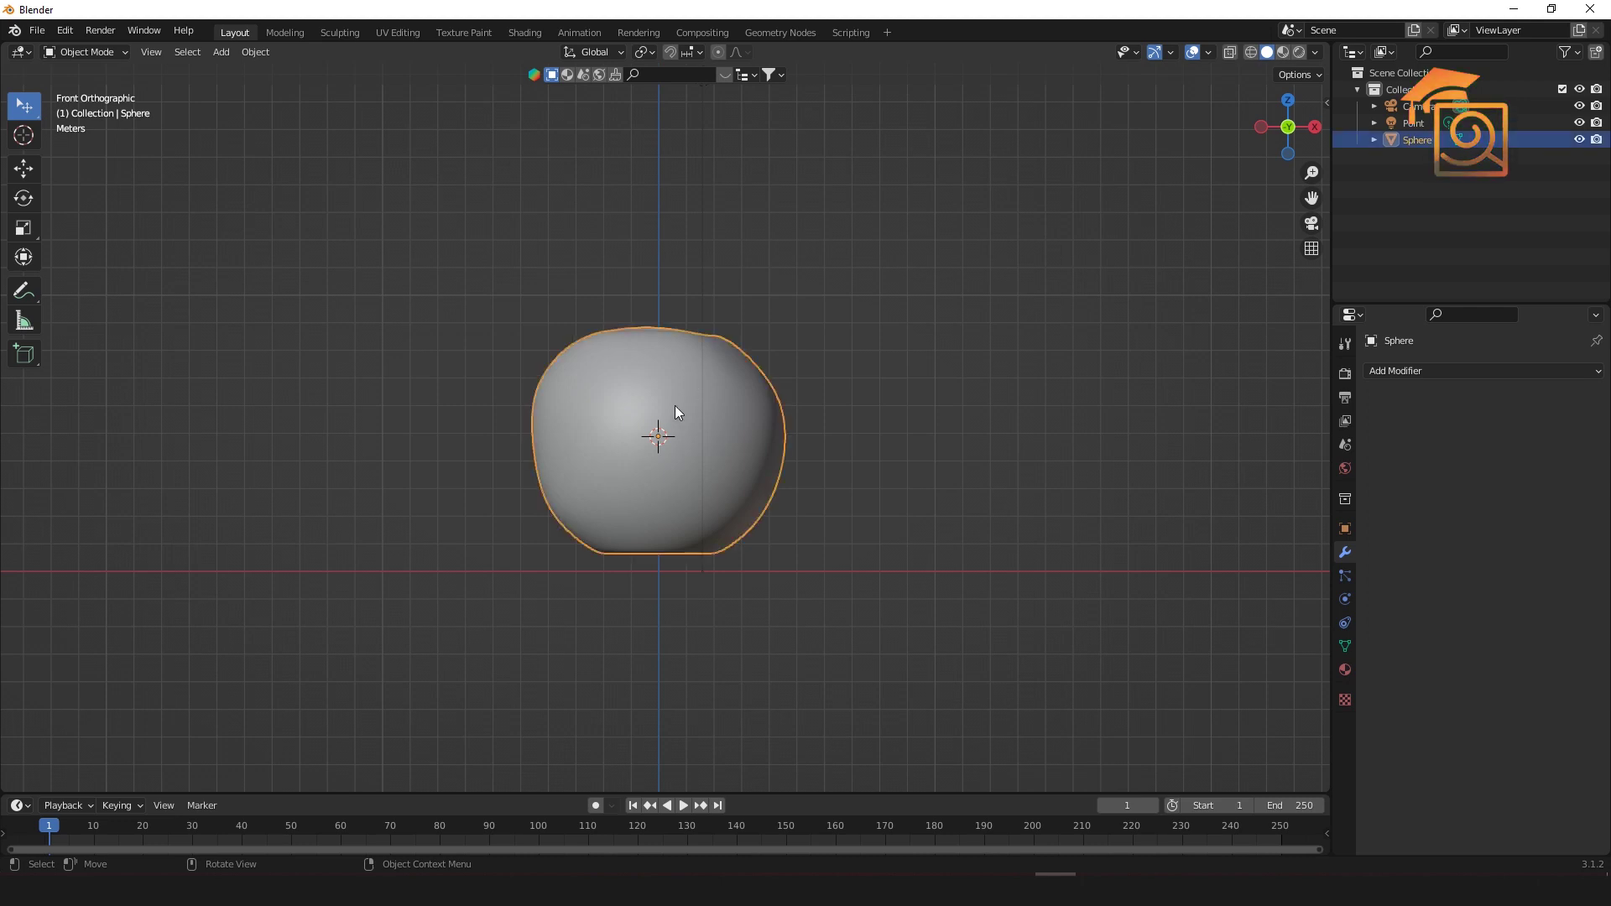
pyautogui.press('g')
pyautogui.click(671, 420)
pyautogui.click(831, 424)
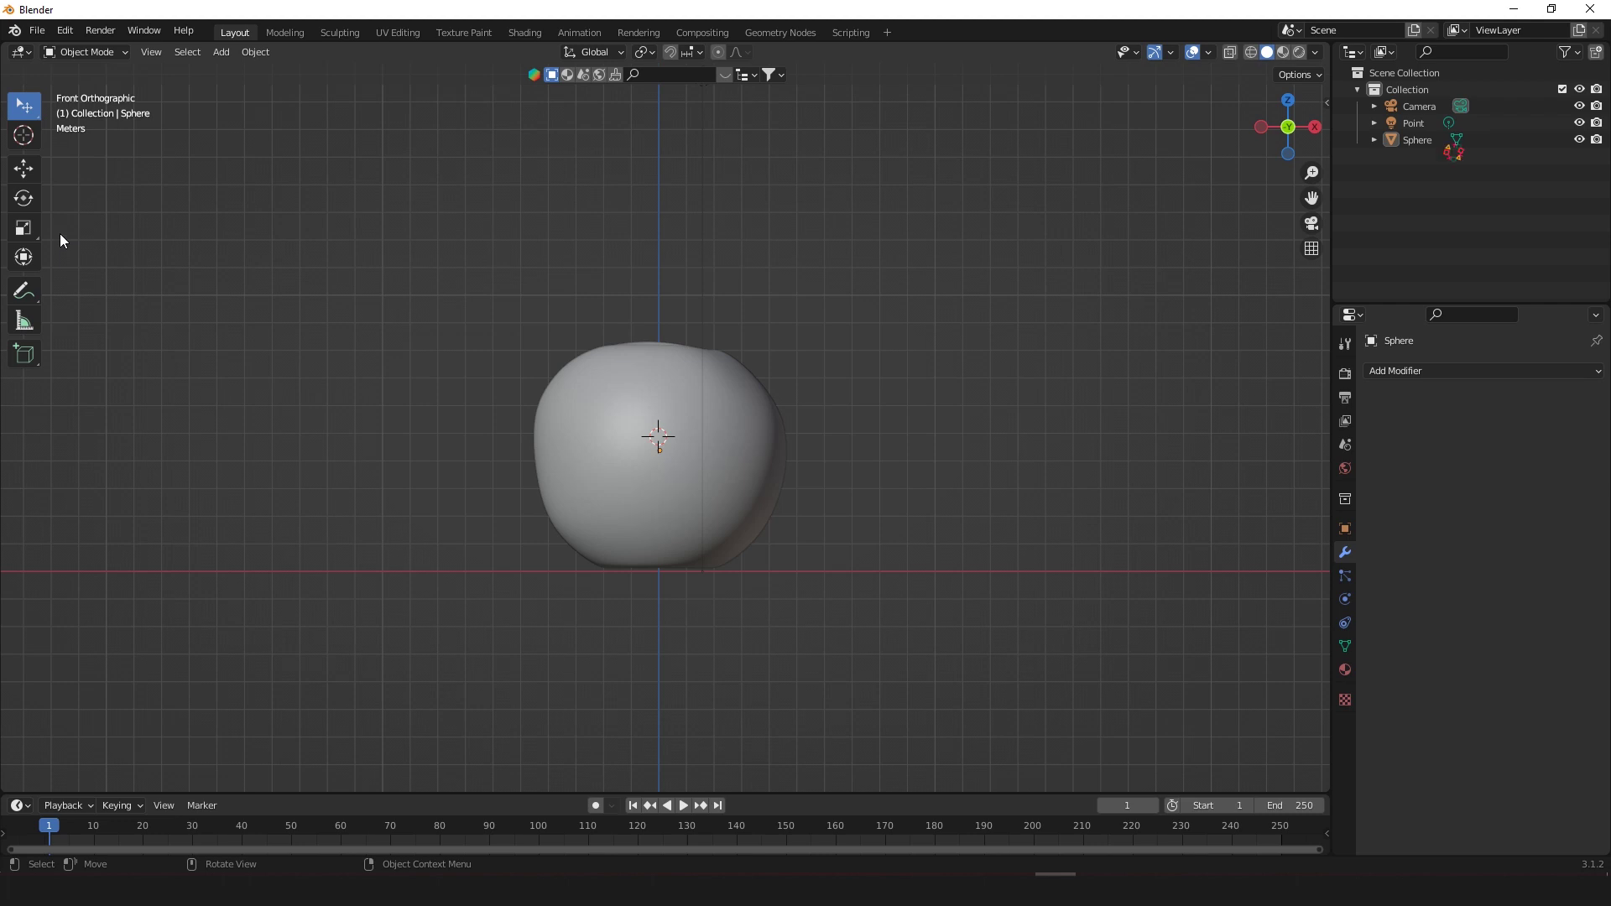
# Step: Add a cylinder mesh and stretch it along Z by a factor of about 7.71
pyautogui.hotkey('shift', 'a')
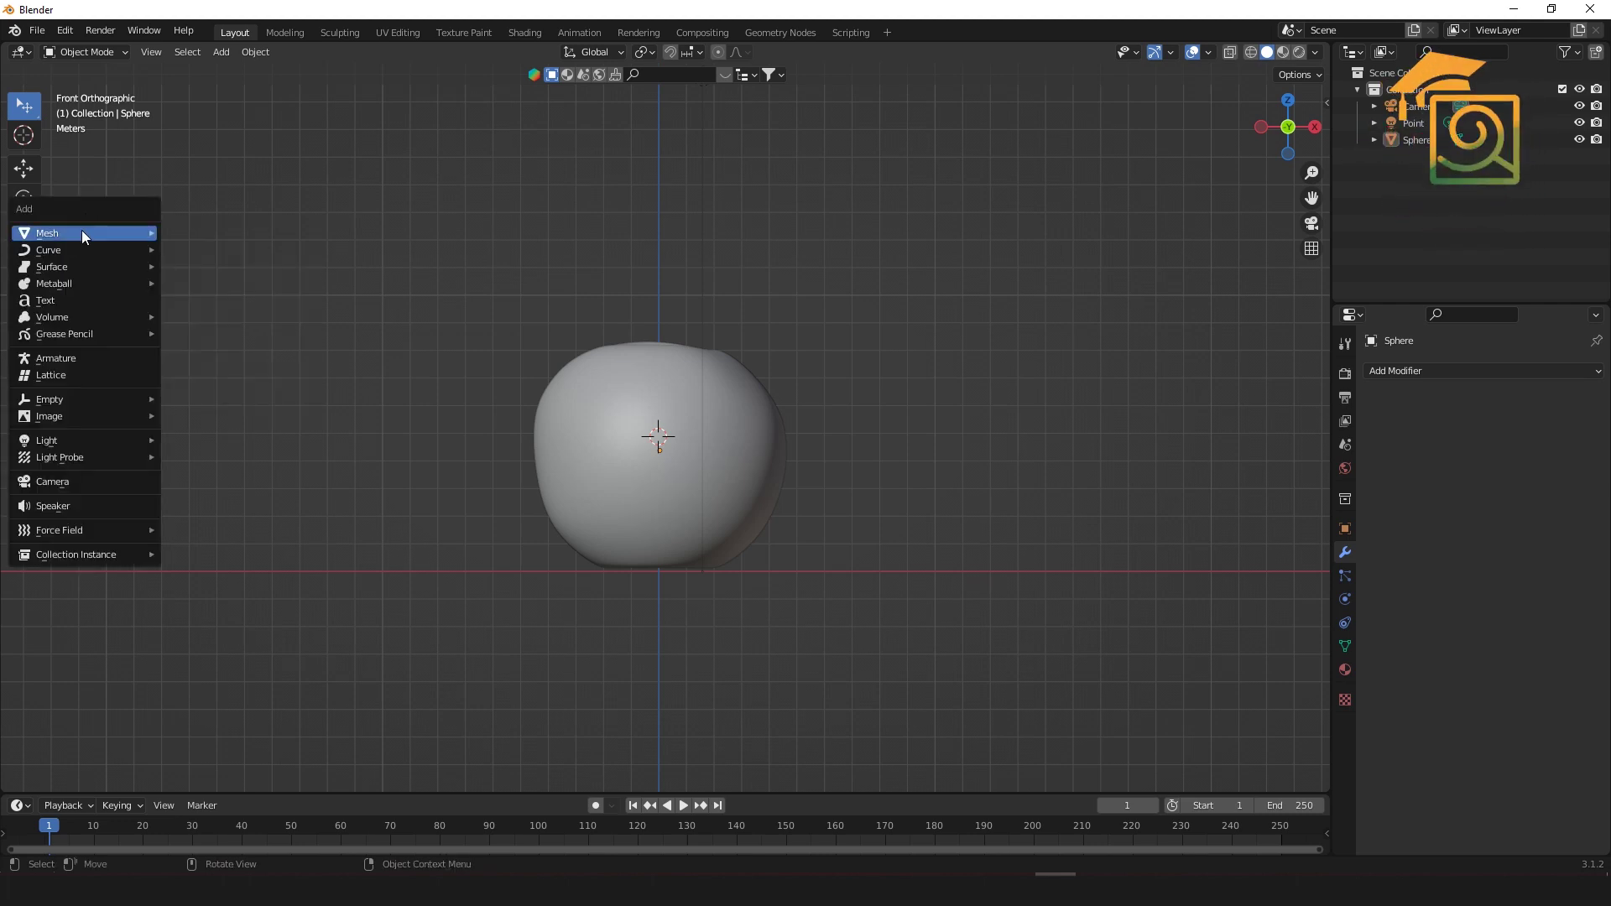
pyautogui.moveTo(84, 232)
pyautogui.click(235, 319)
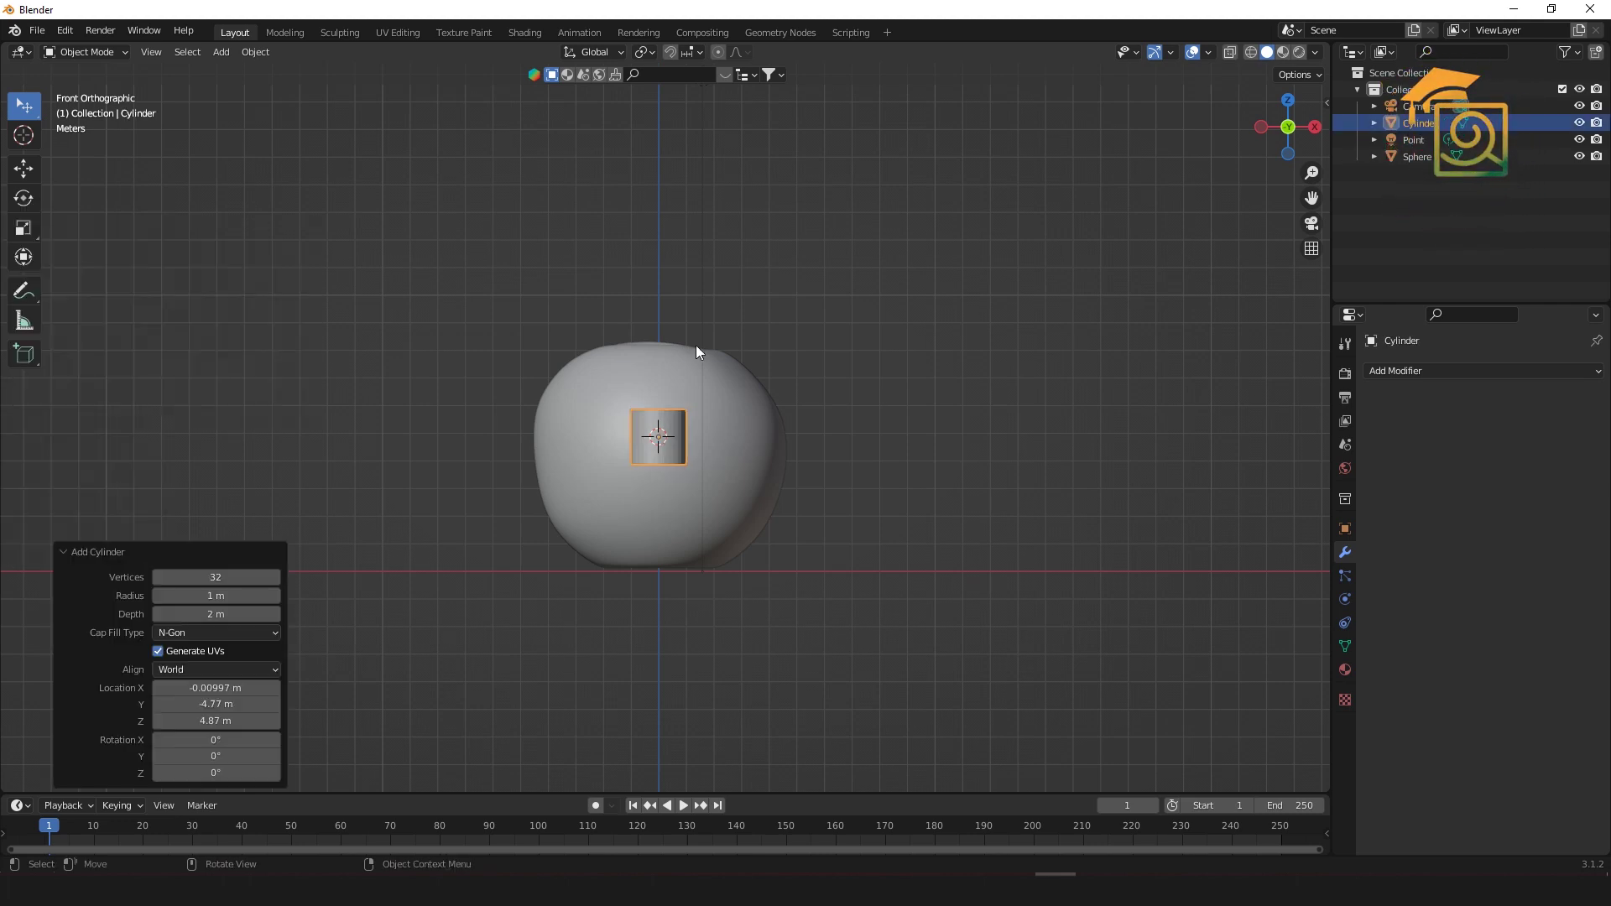
pyautogui.press('s')
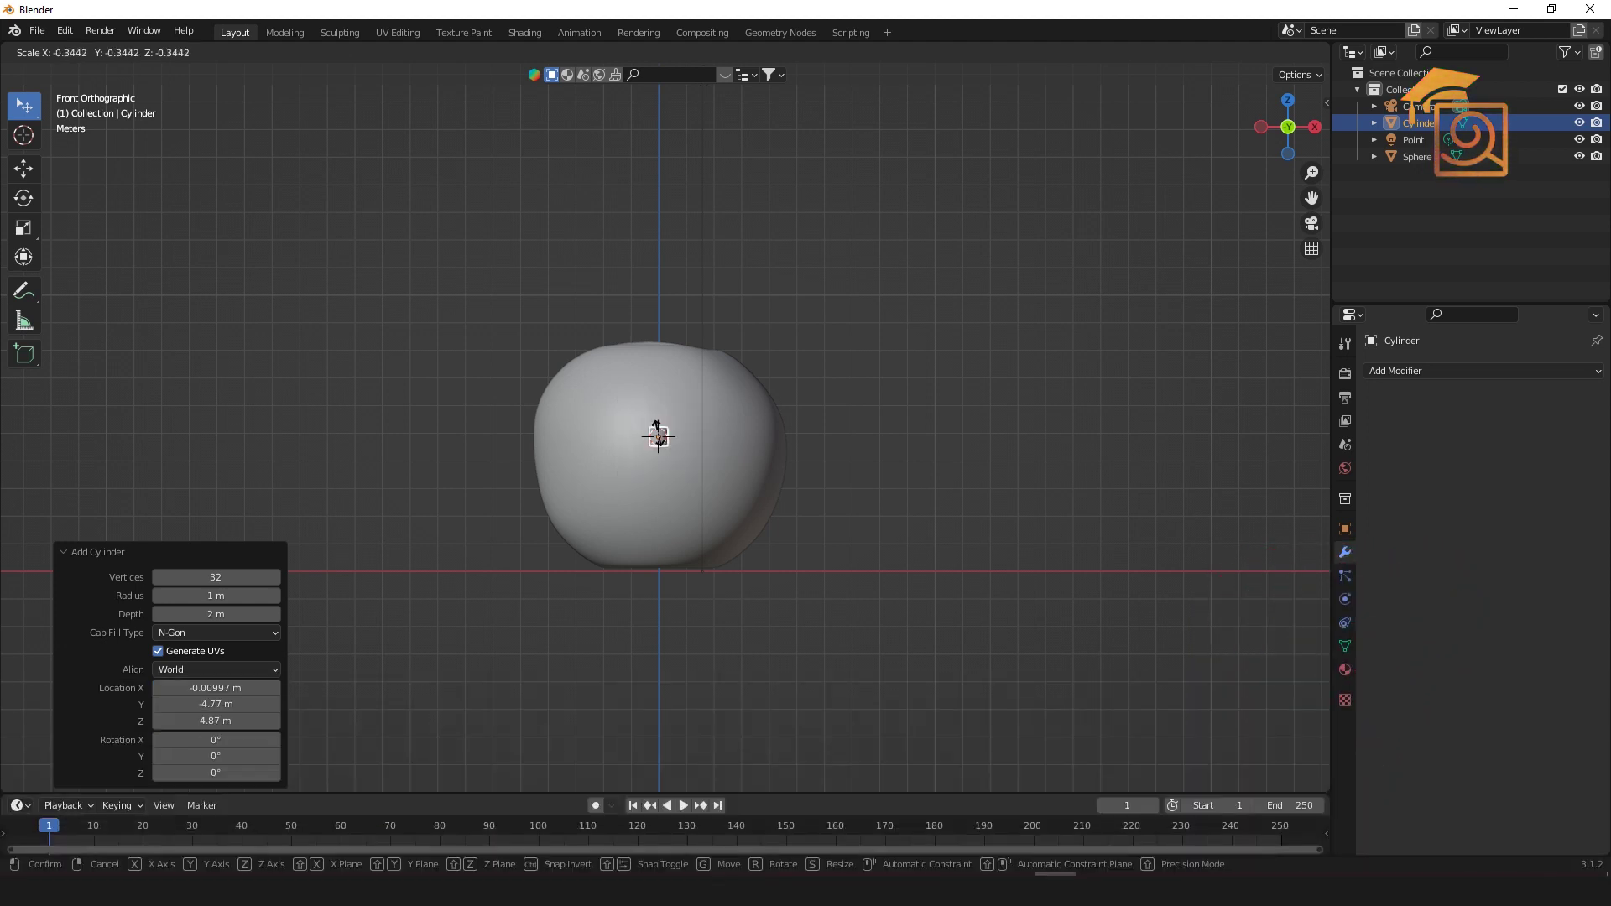
pyautogui.press('z')
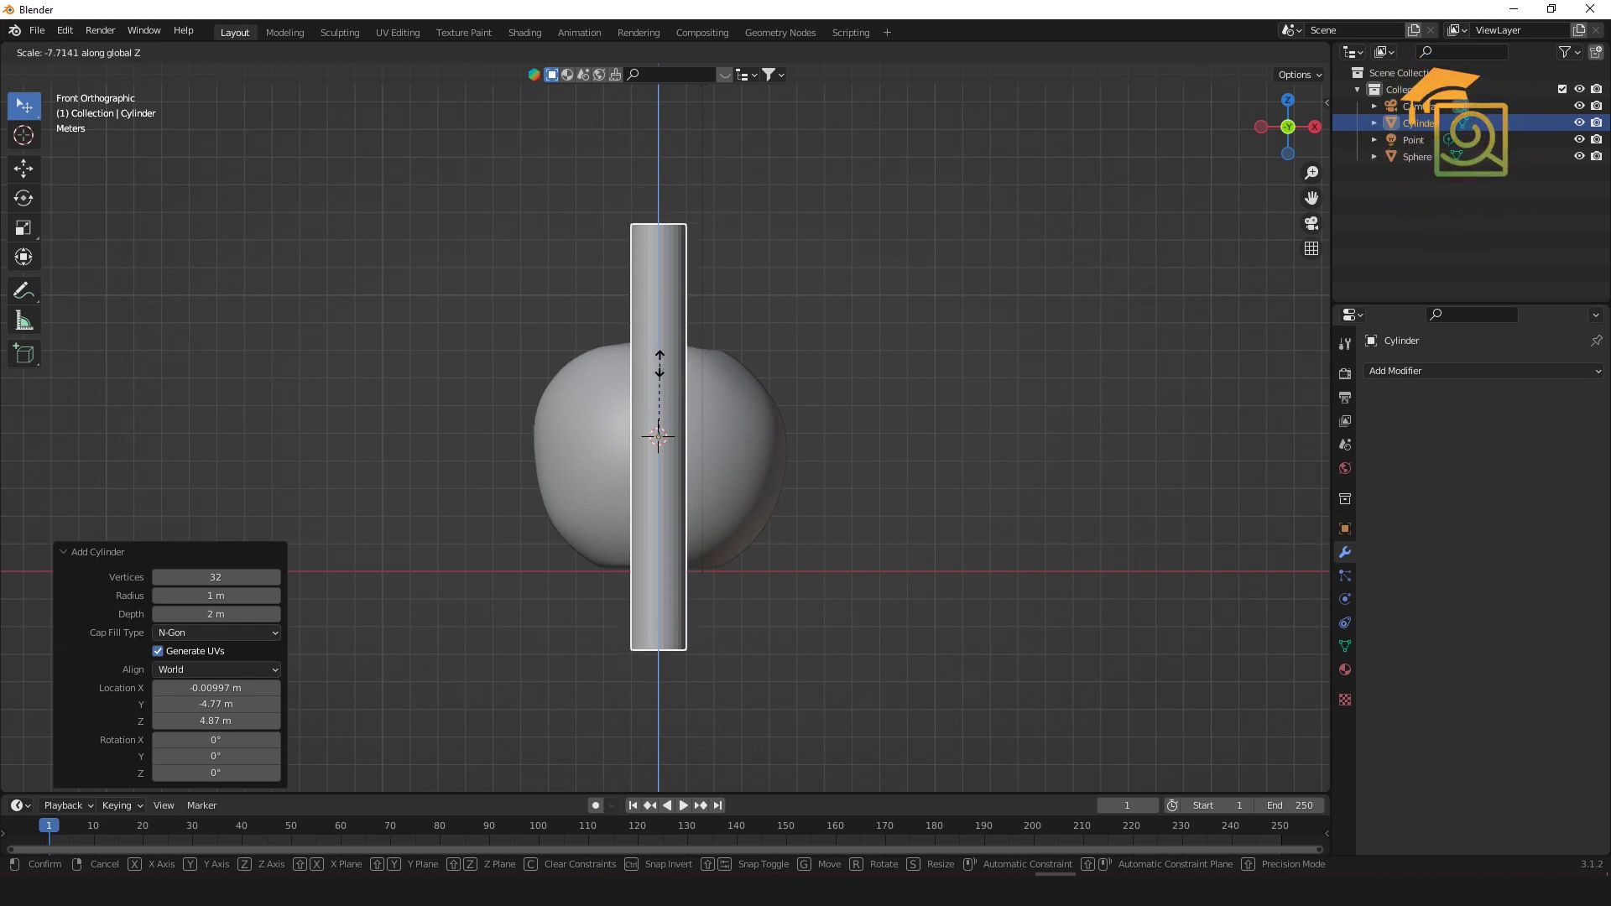
pyautogui.click(659, 364)
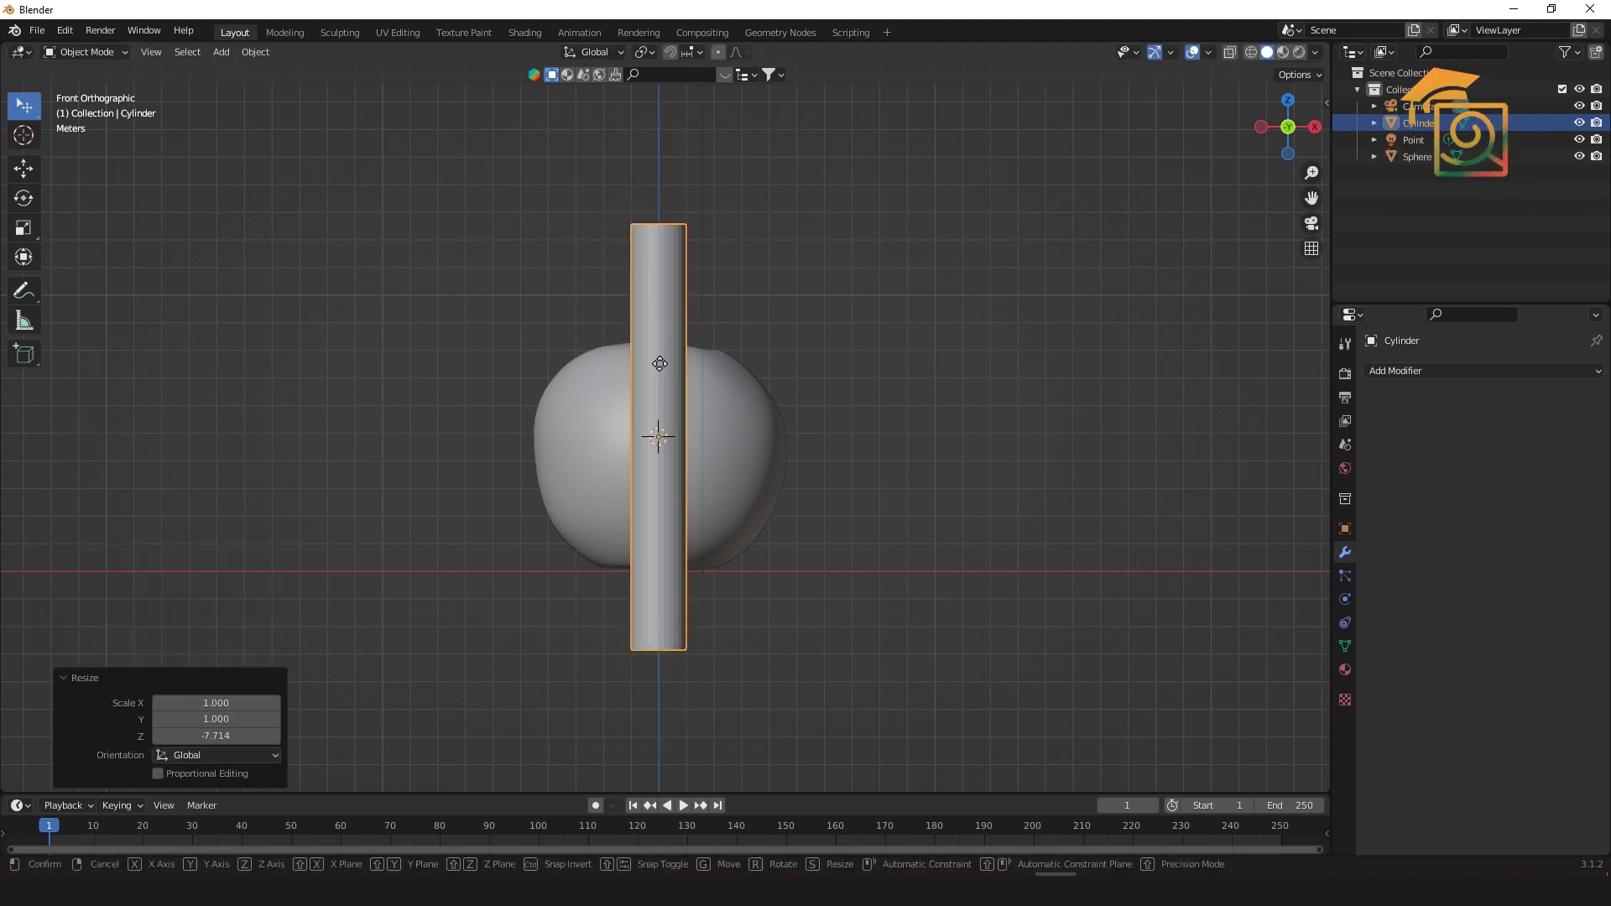
# Step: Move the stretched cylinder about 0.18 m in the negative X direction
pyautogui.press('g')
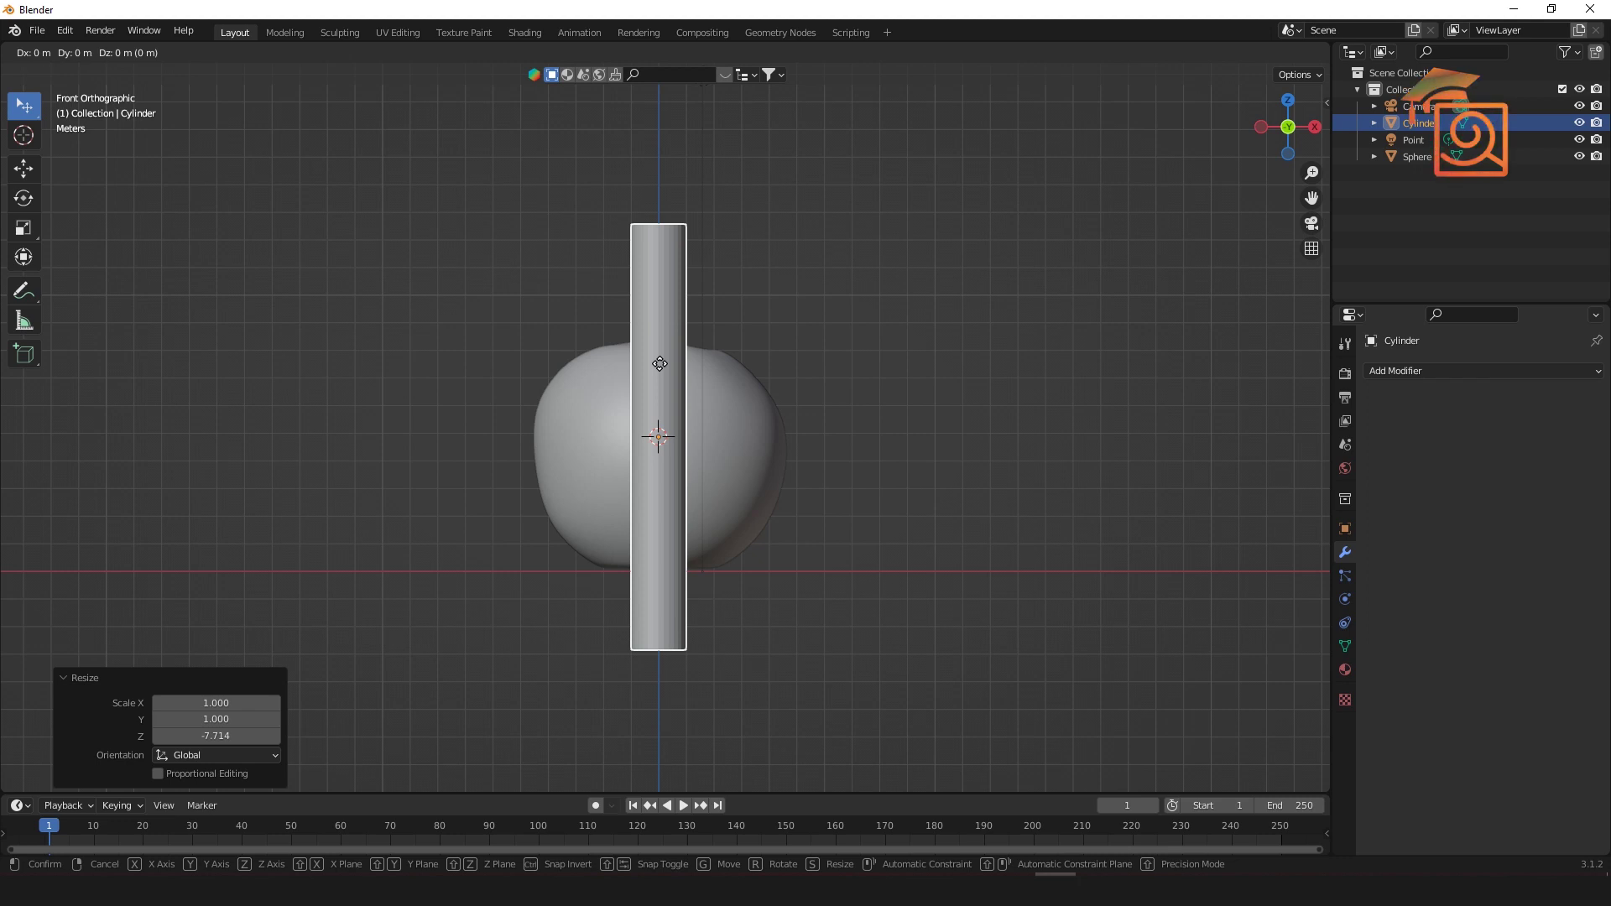
pyautogui.press('y')
pyautogui.press('x')
pyautogui.click(656, 379)
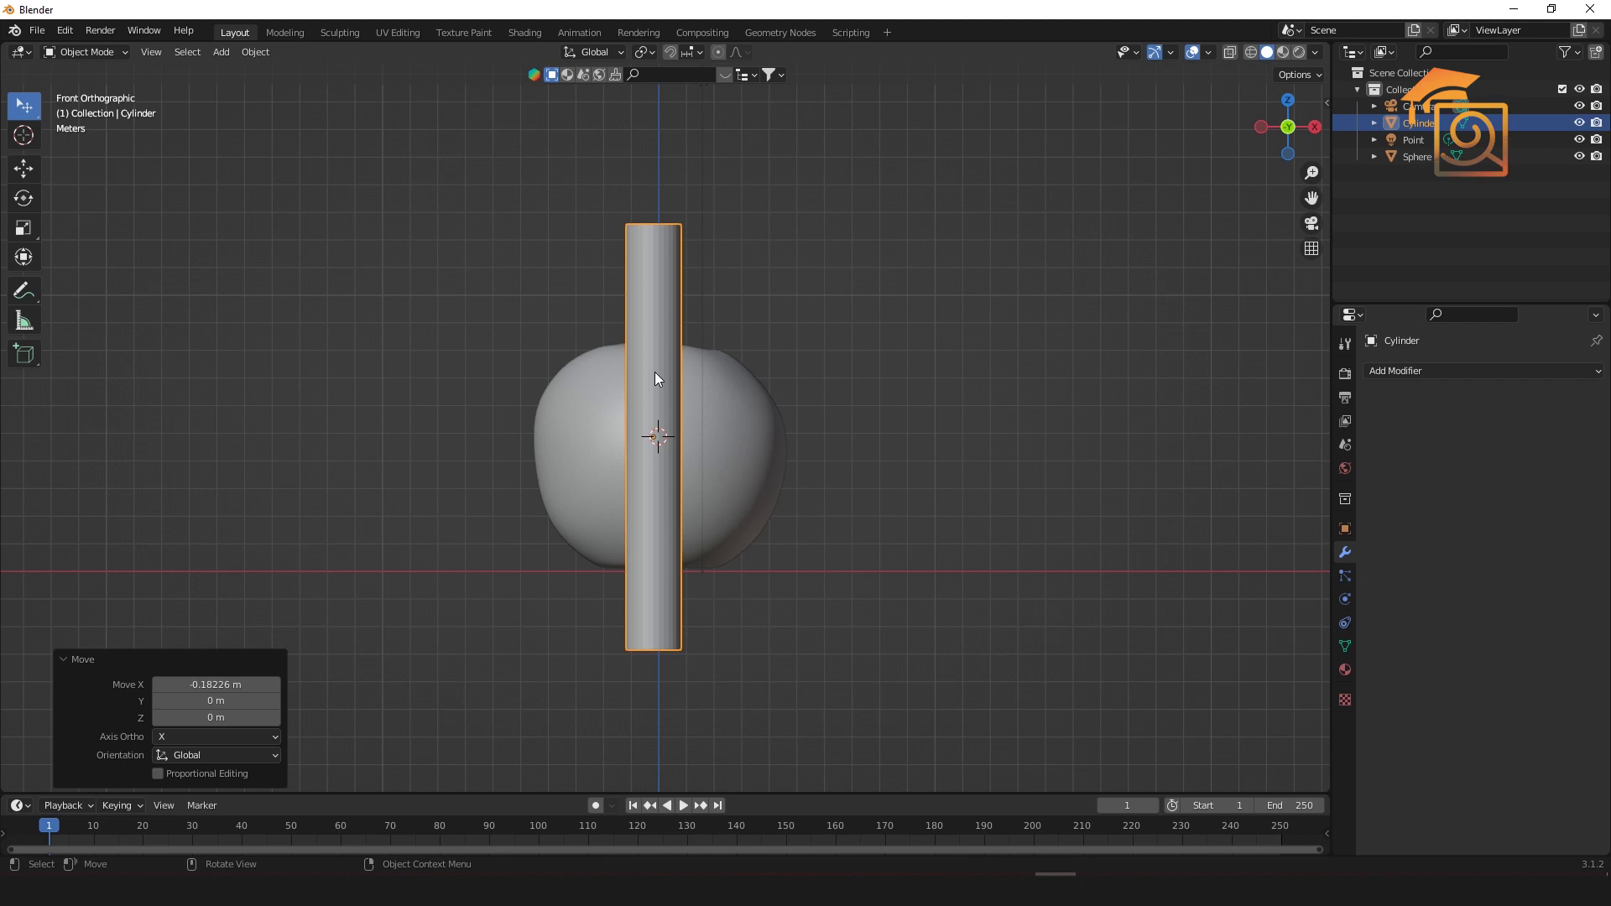
# Step: Scale the cylinder along X by a factor of about 0.377
pyautogui.press('s')
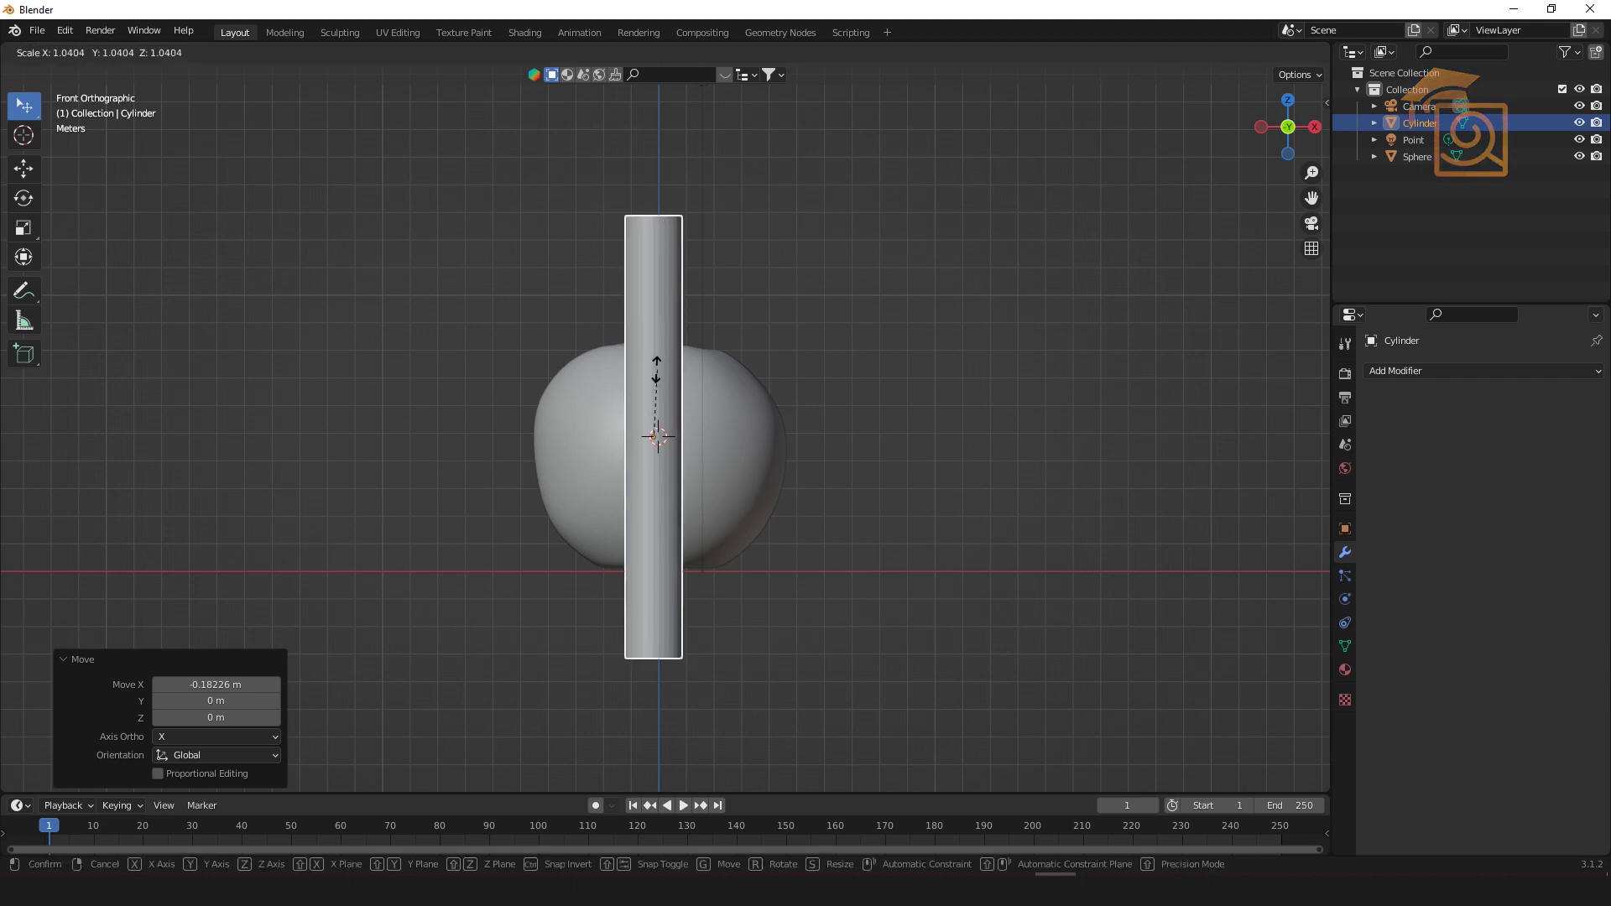
pyautogui.press('x')
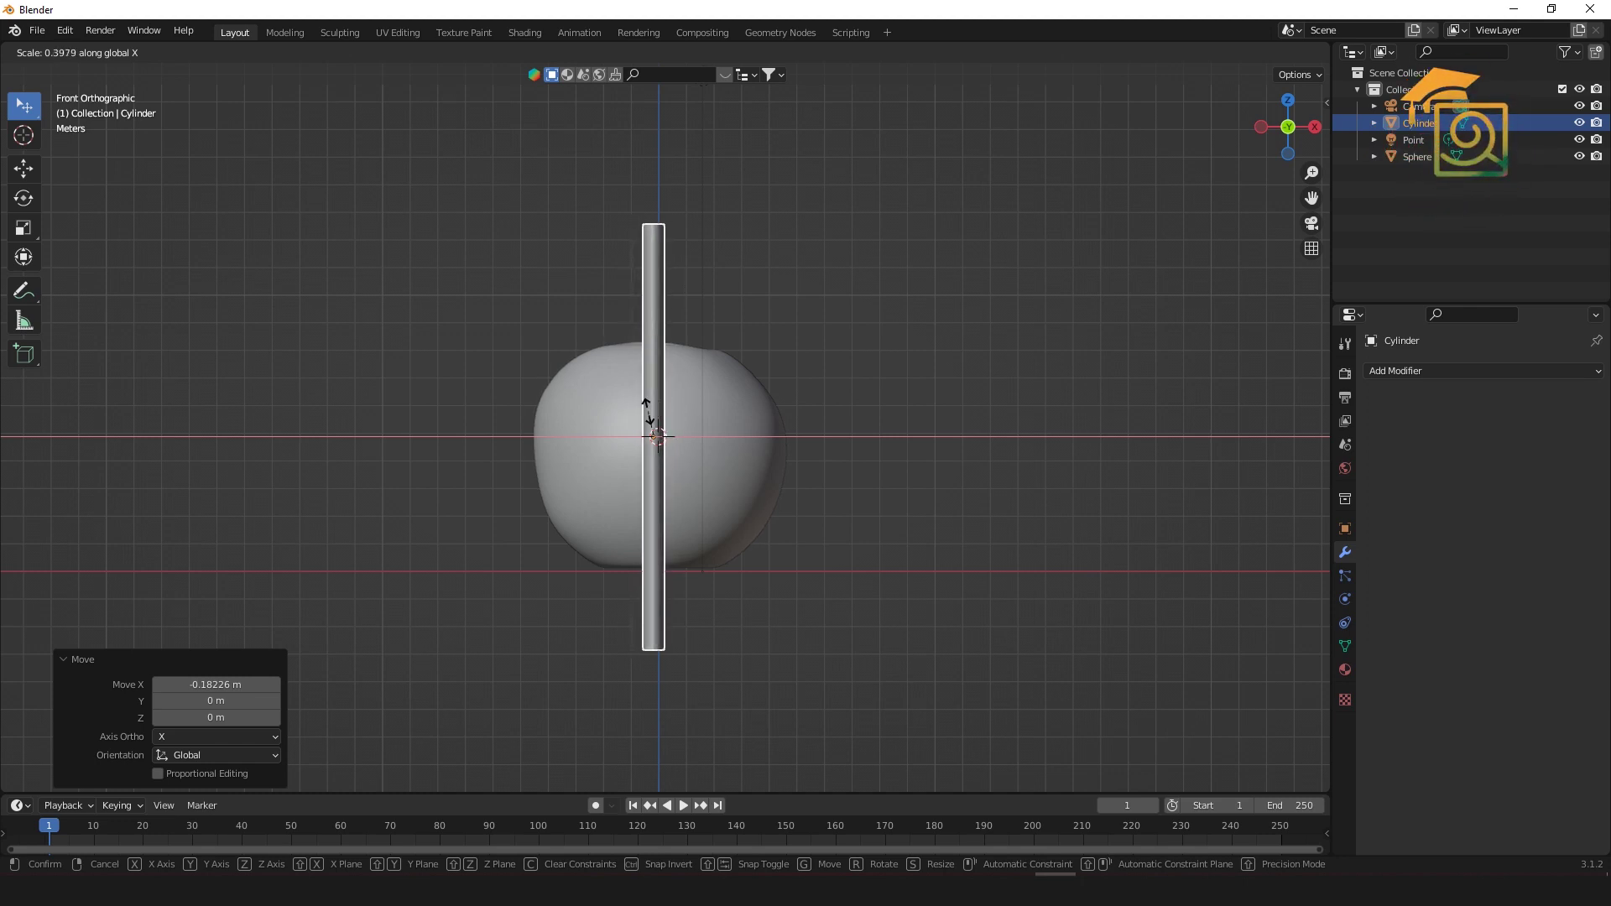
pyautogui.click(661, 413)
# Step: In top view, move the cylinder about 12.79 m along positive Y, past the far side of the sphere
pyautogui.moveTo(679, 417); pyautogui.dragTo(955, 667, button='middle')
pyautogui.press('KP_7')
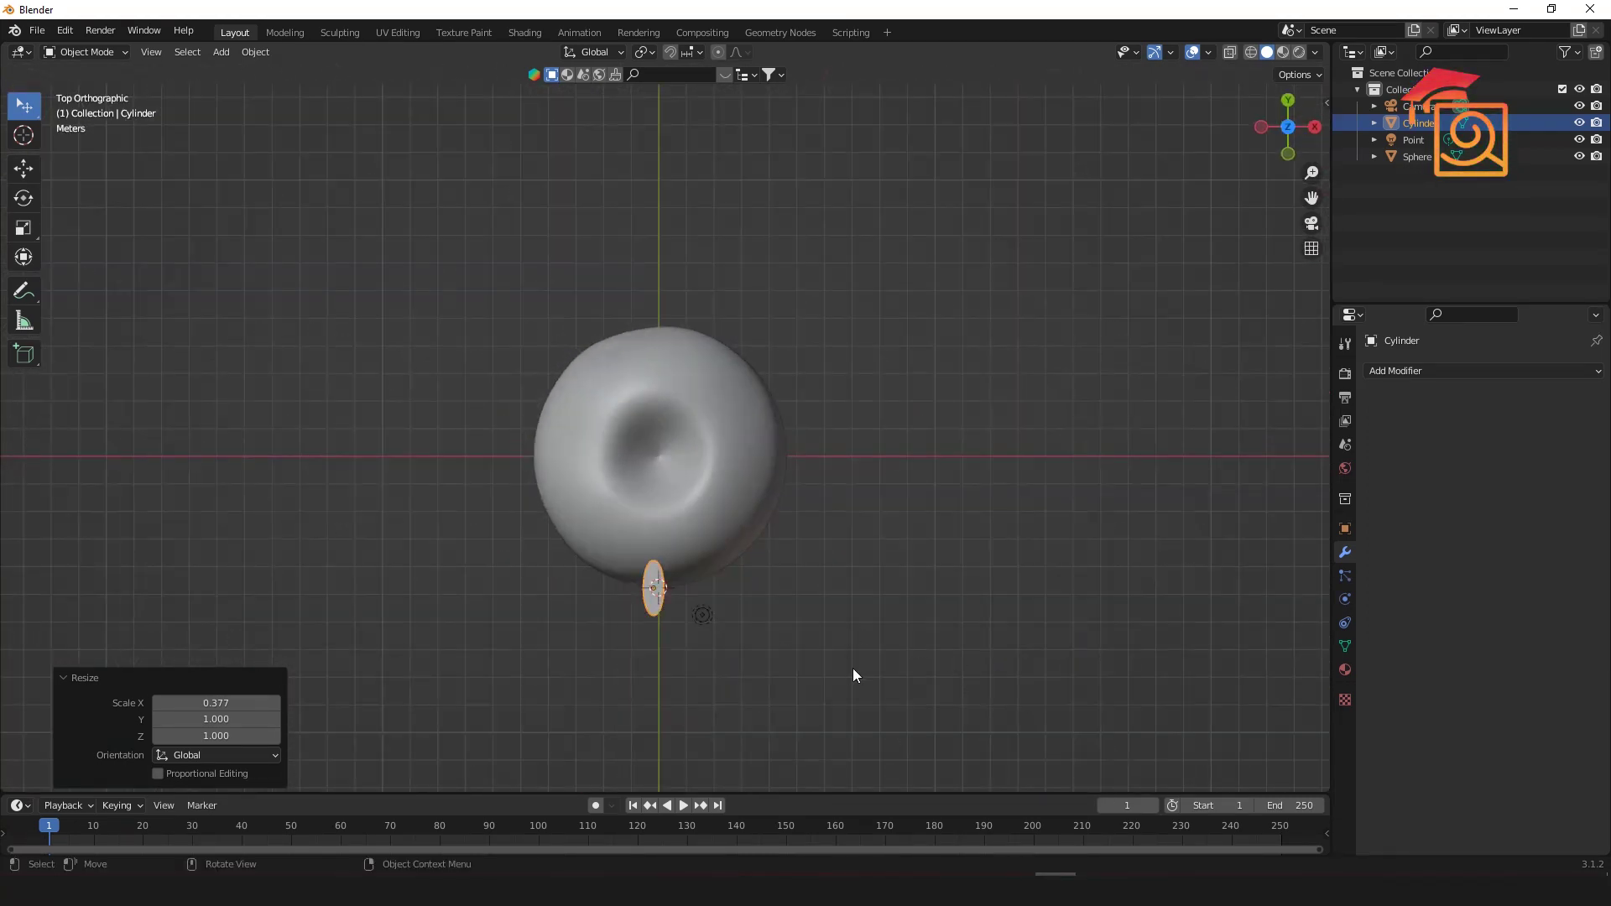
pyautogui.moveTo(655, 606); pyautogui.dragTo(658, 254)
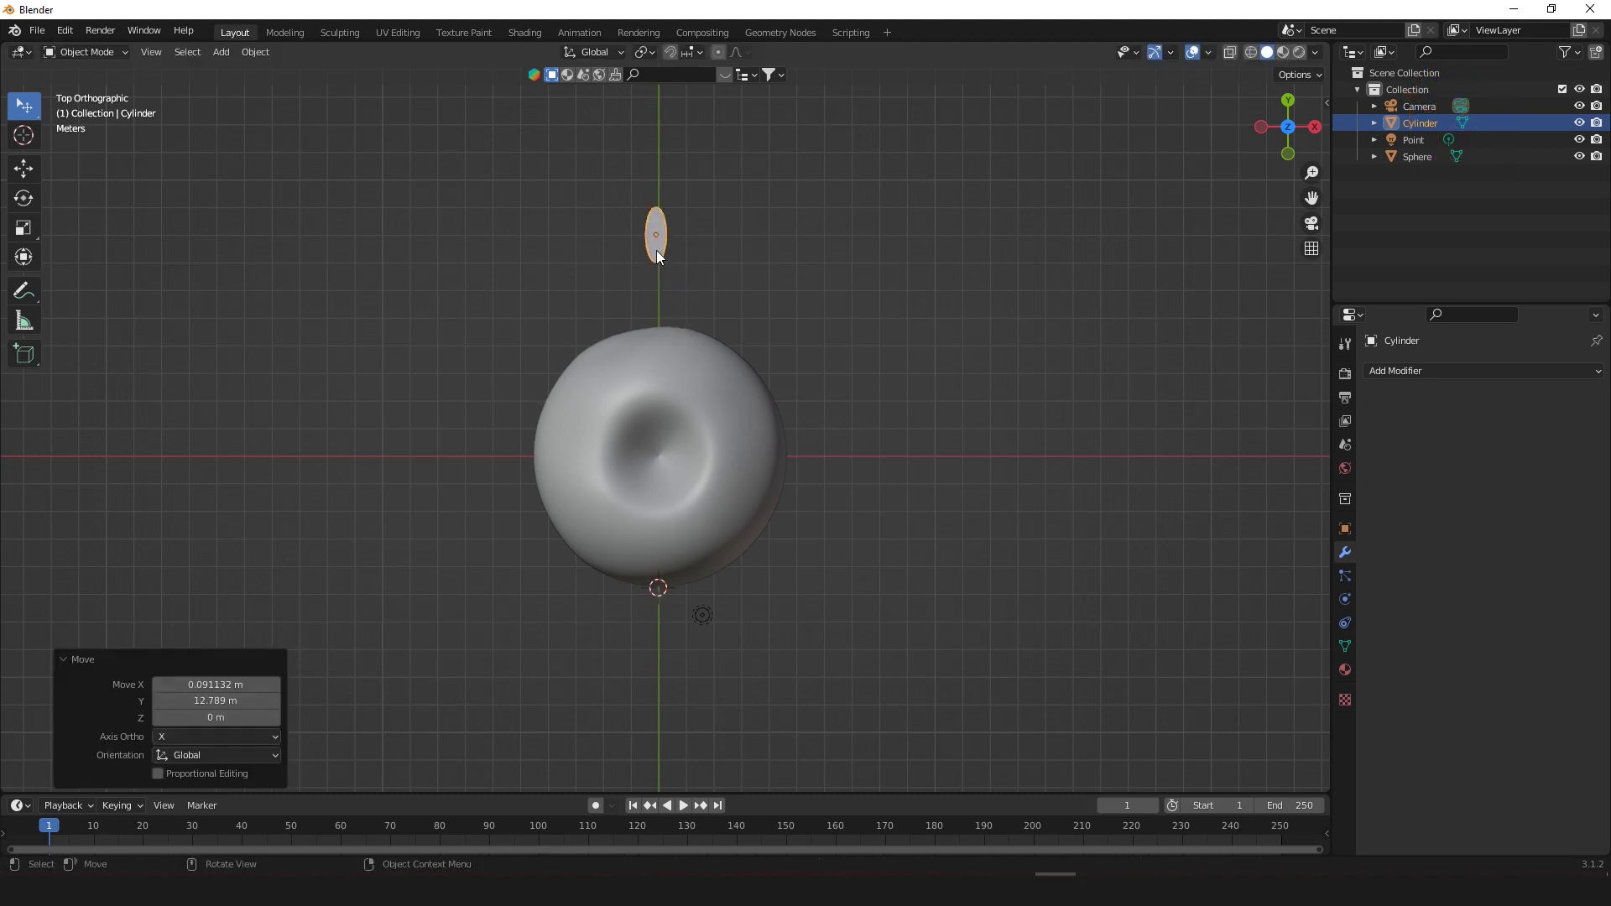
# Step: Scale the cylinder along Y by about 0.388 to make its cross-section roughly round
pyautogui.press('s')
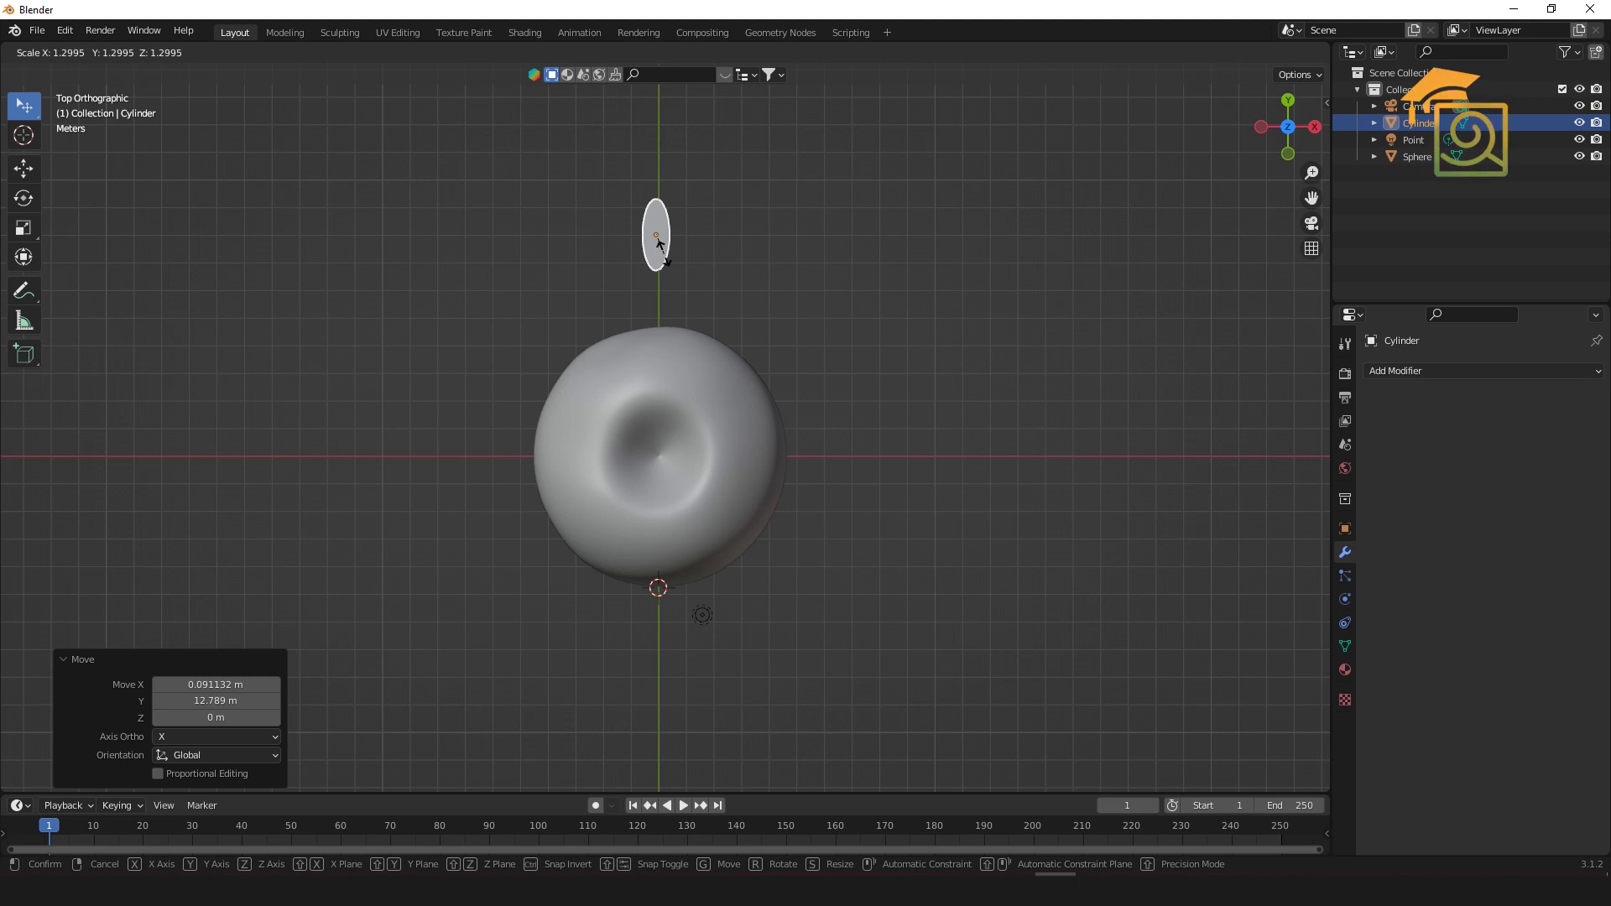
pyautogui.press('z')
pyautogui.press('y')
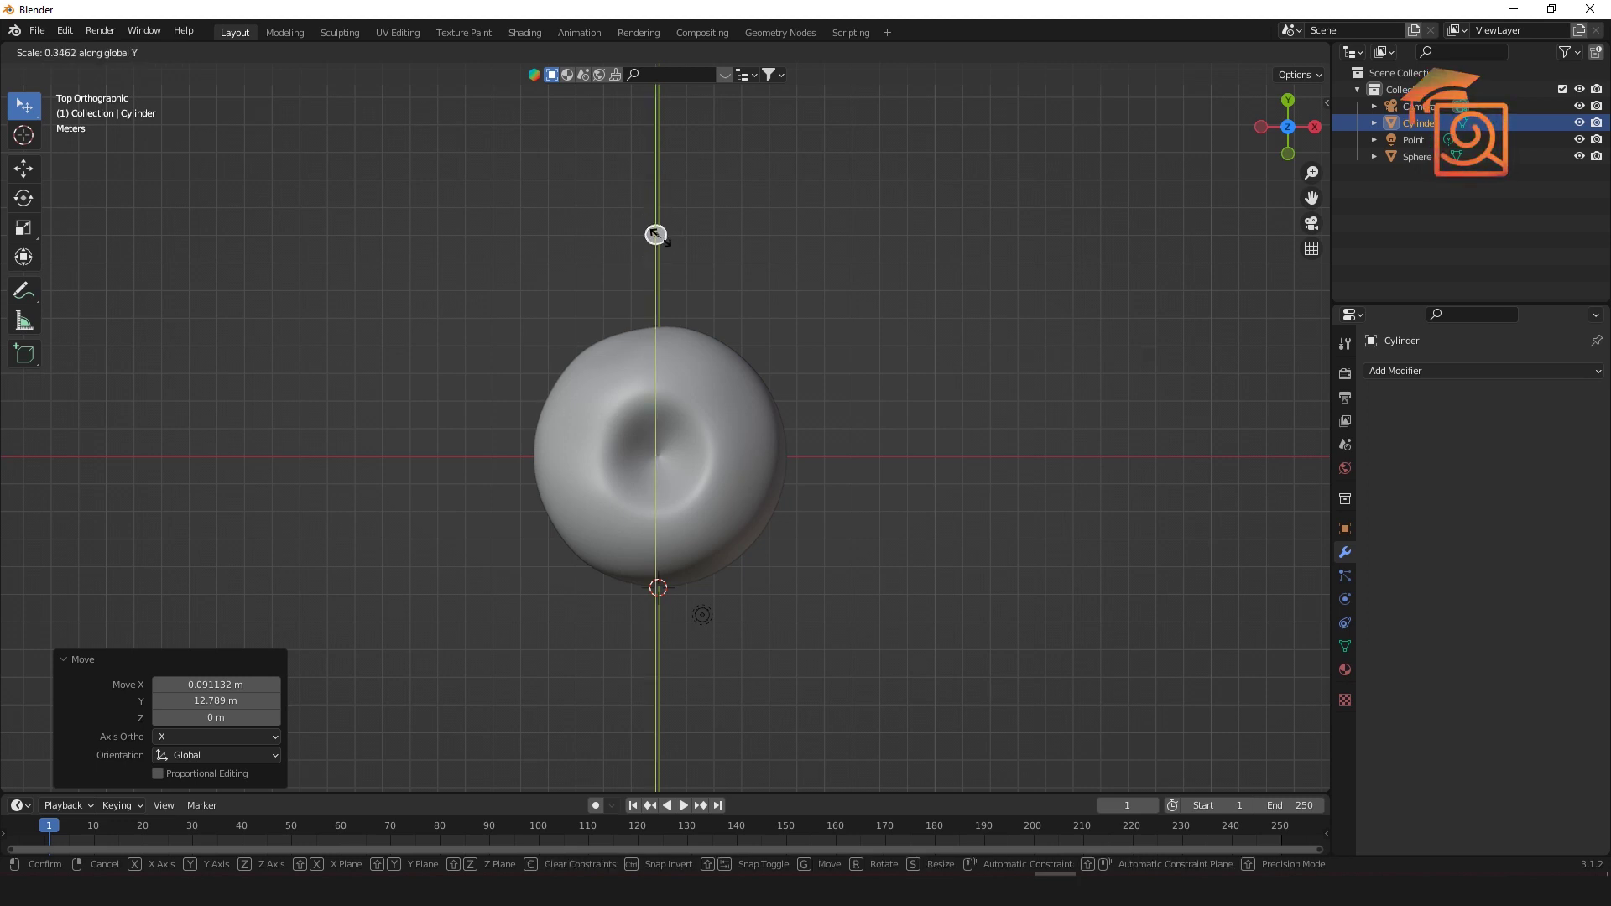
pyautogui.click(659, 237)
# Step: In front view, shorten the cylinder along Z by a factor of about 0.283
pyautogui.scroll(-1, 721, 309)
pyautogui.moveTo(721, 314); pyautogui.dragTo(546, 117, button='middle')
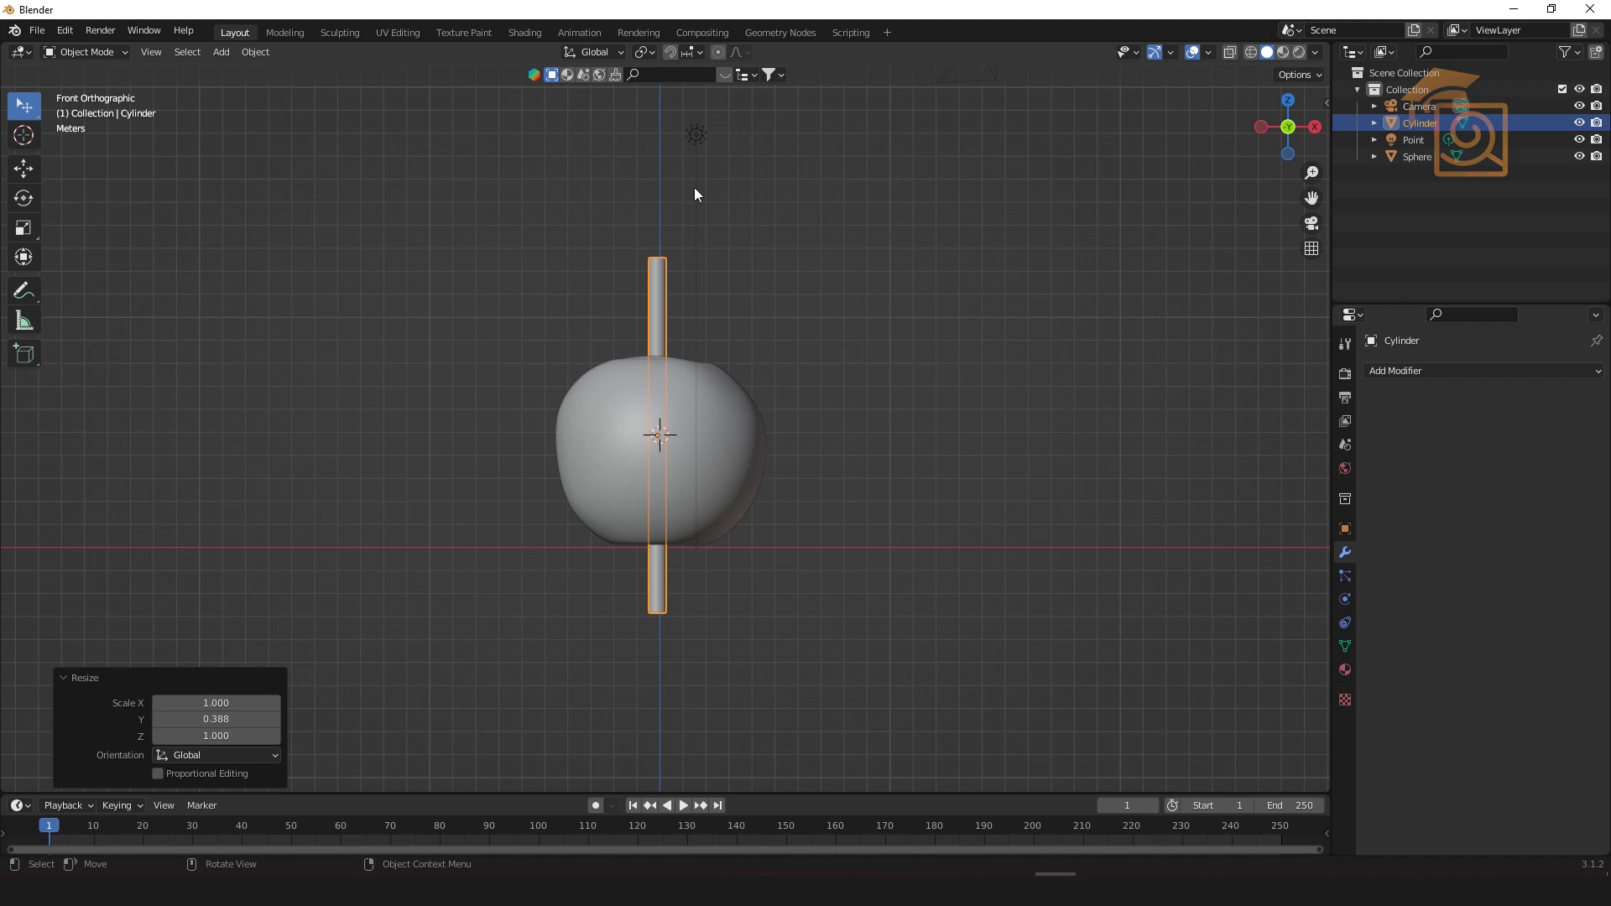
pyautogui.press('s')
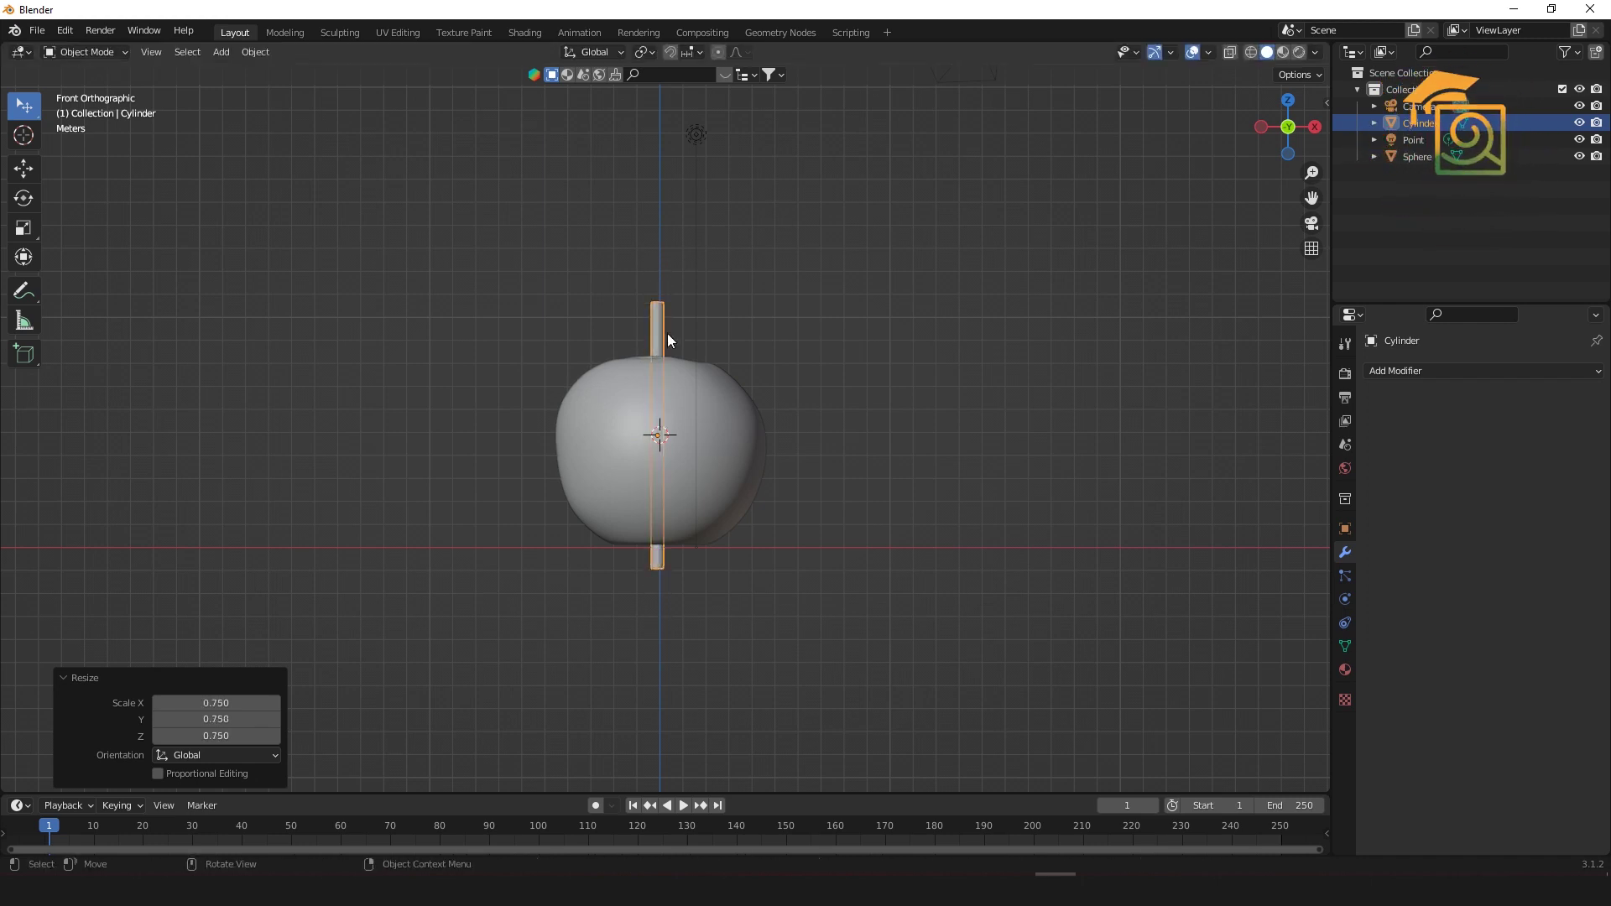
pyautogui.hotkey('ctrl', 'z')
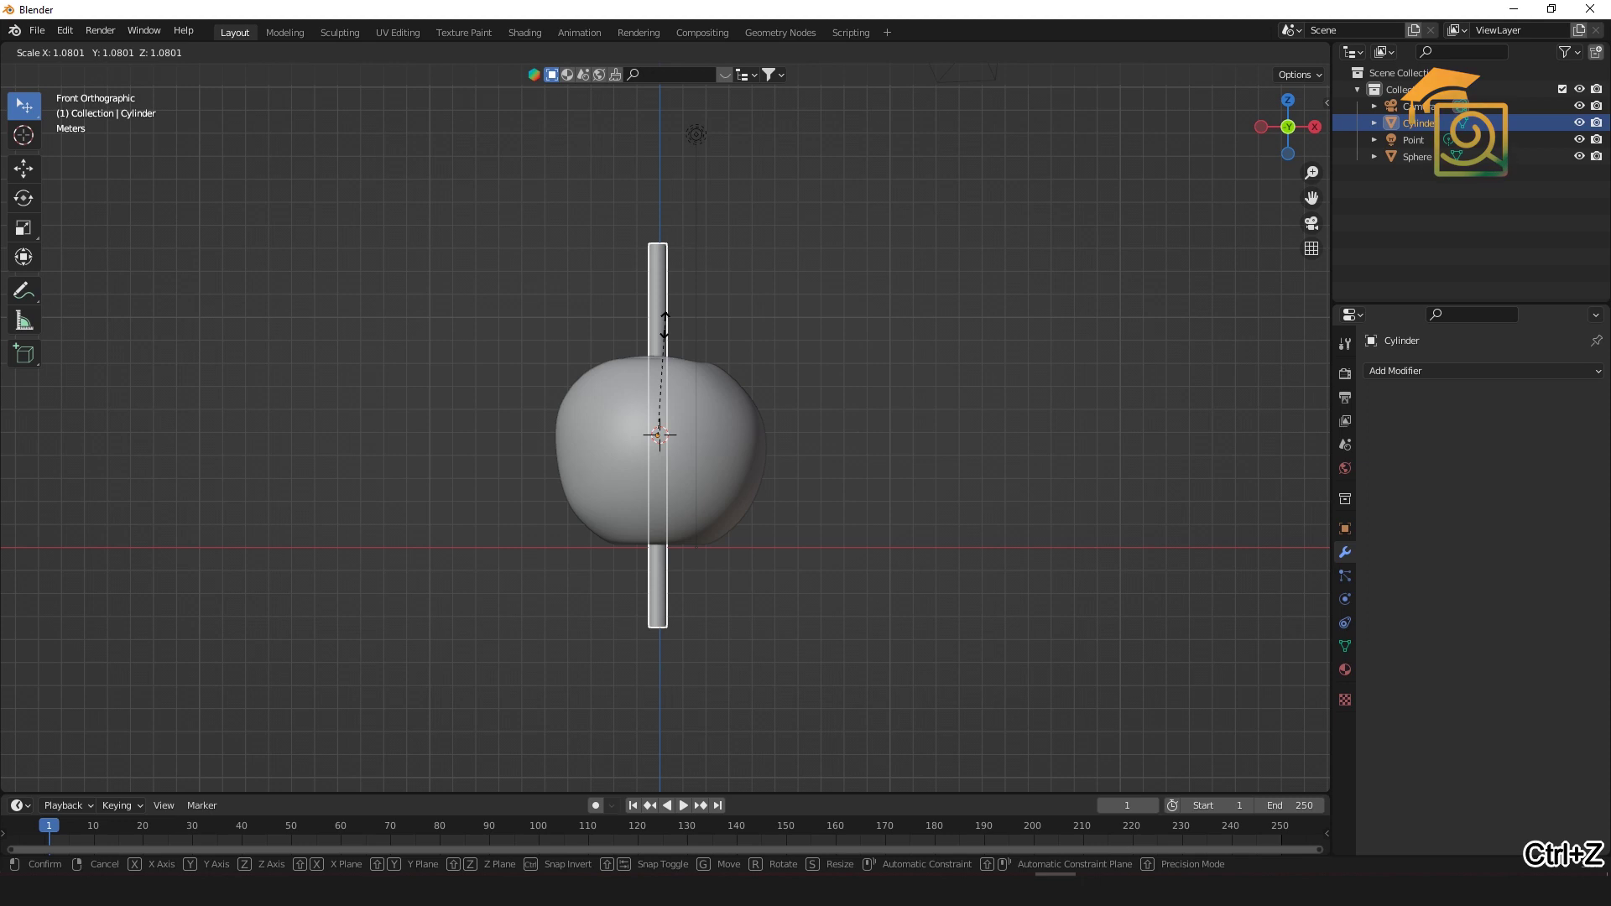
pyautogui.press('z')
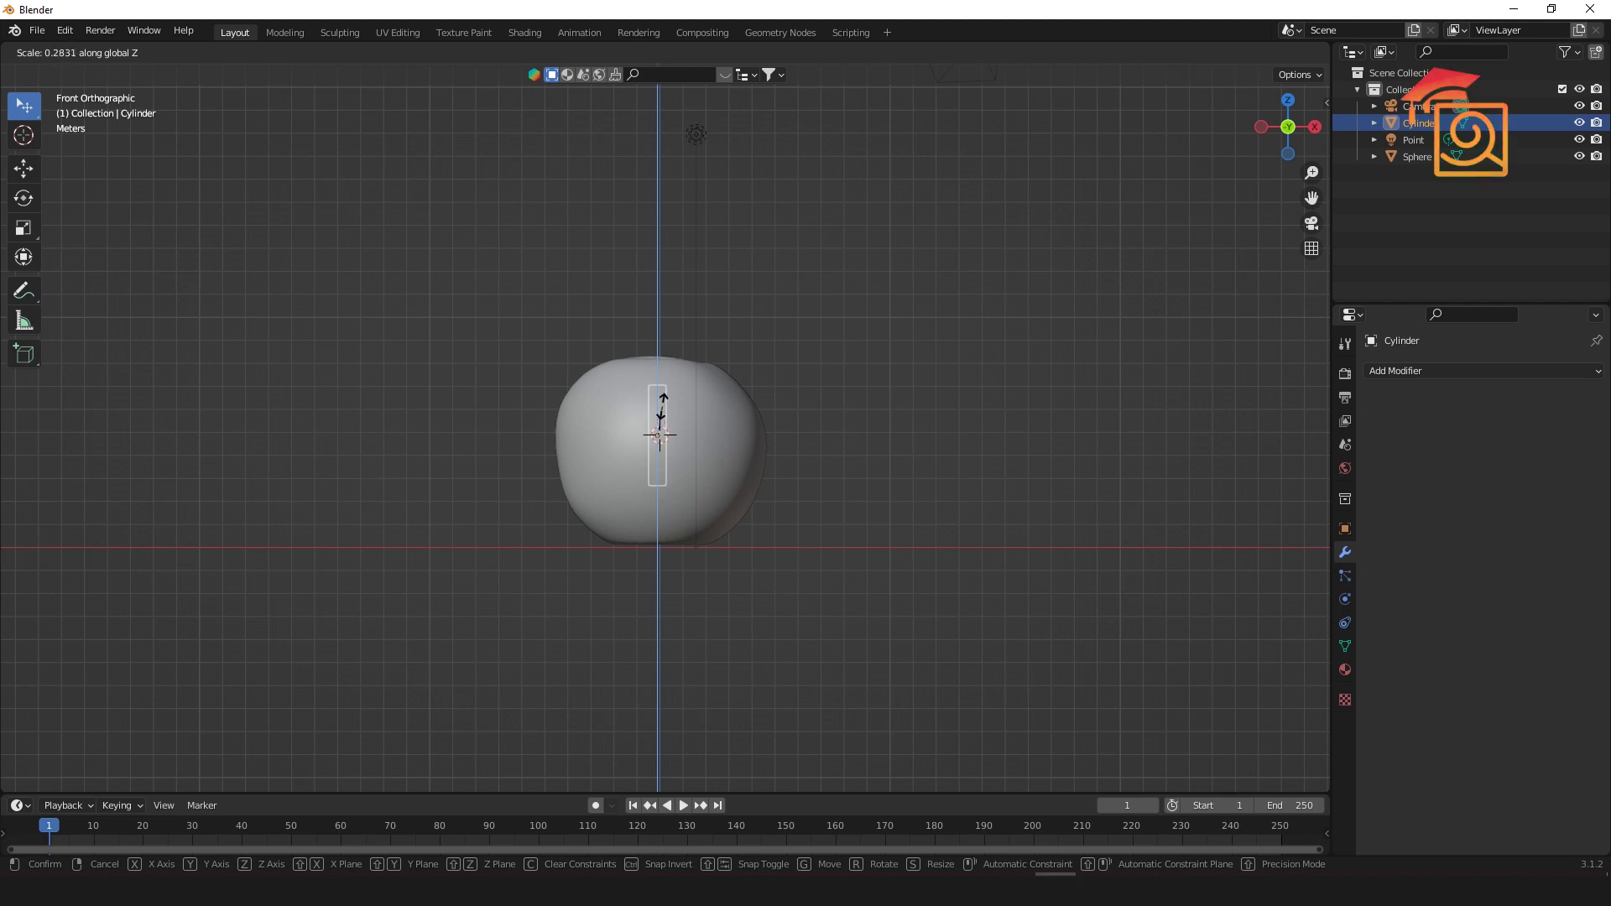
pyautogui.click(661, 409)
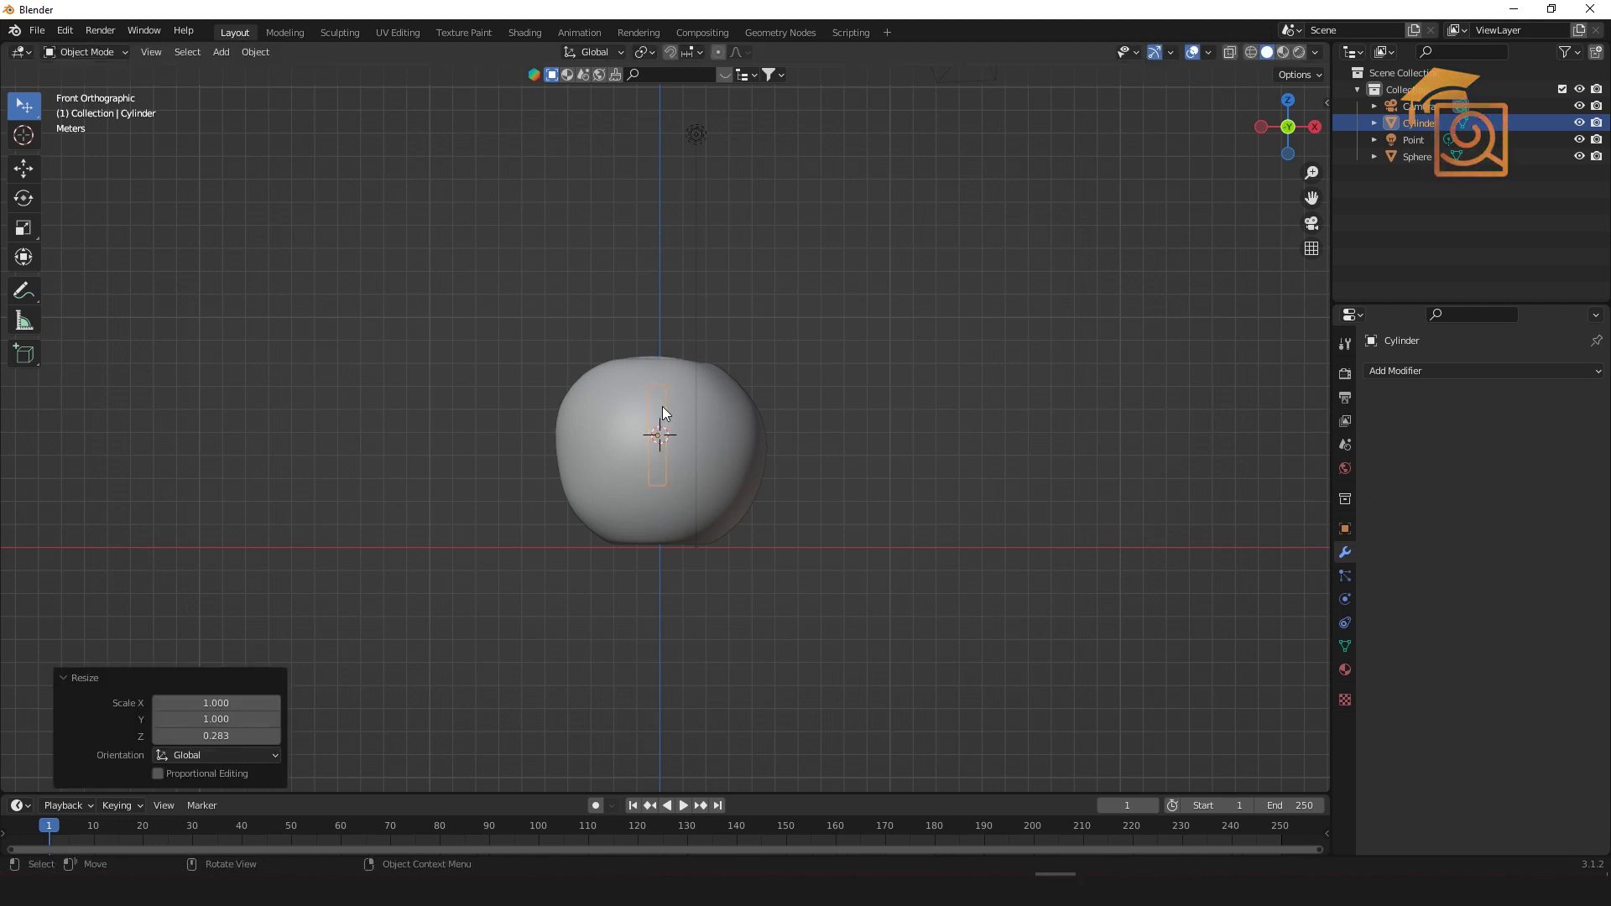
# Step: Narrow the cylinder along X by about 0.566 and raise it about 3.9 m so it protrudes above the sphere
pyautogui.press('s')
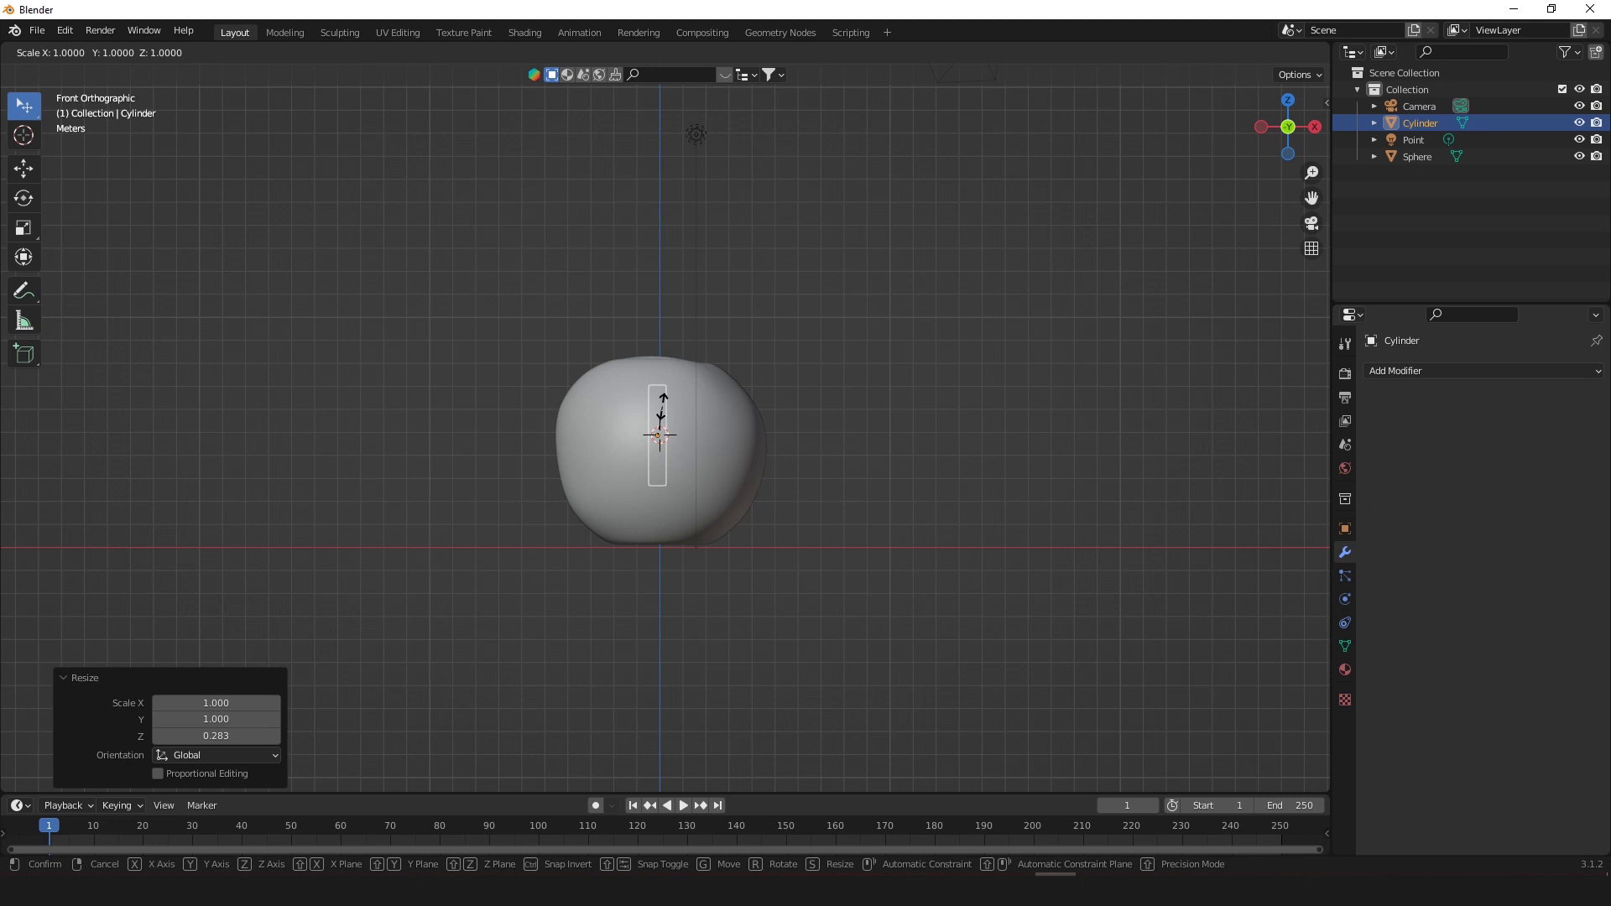
pyautogui.press('y')
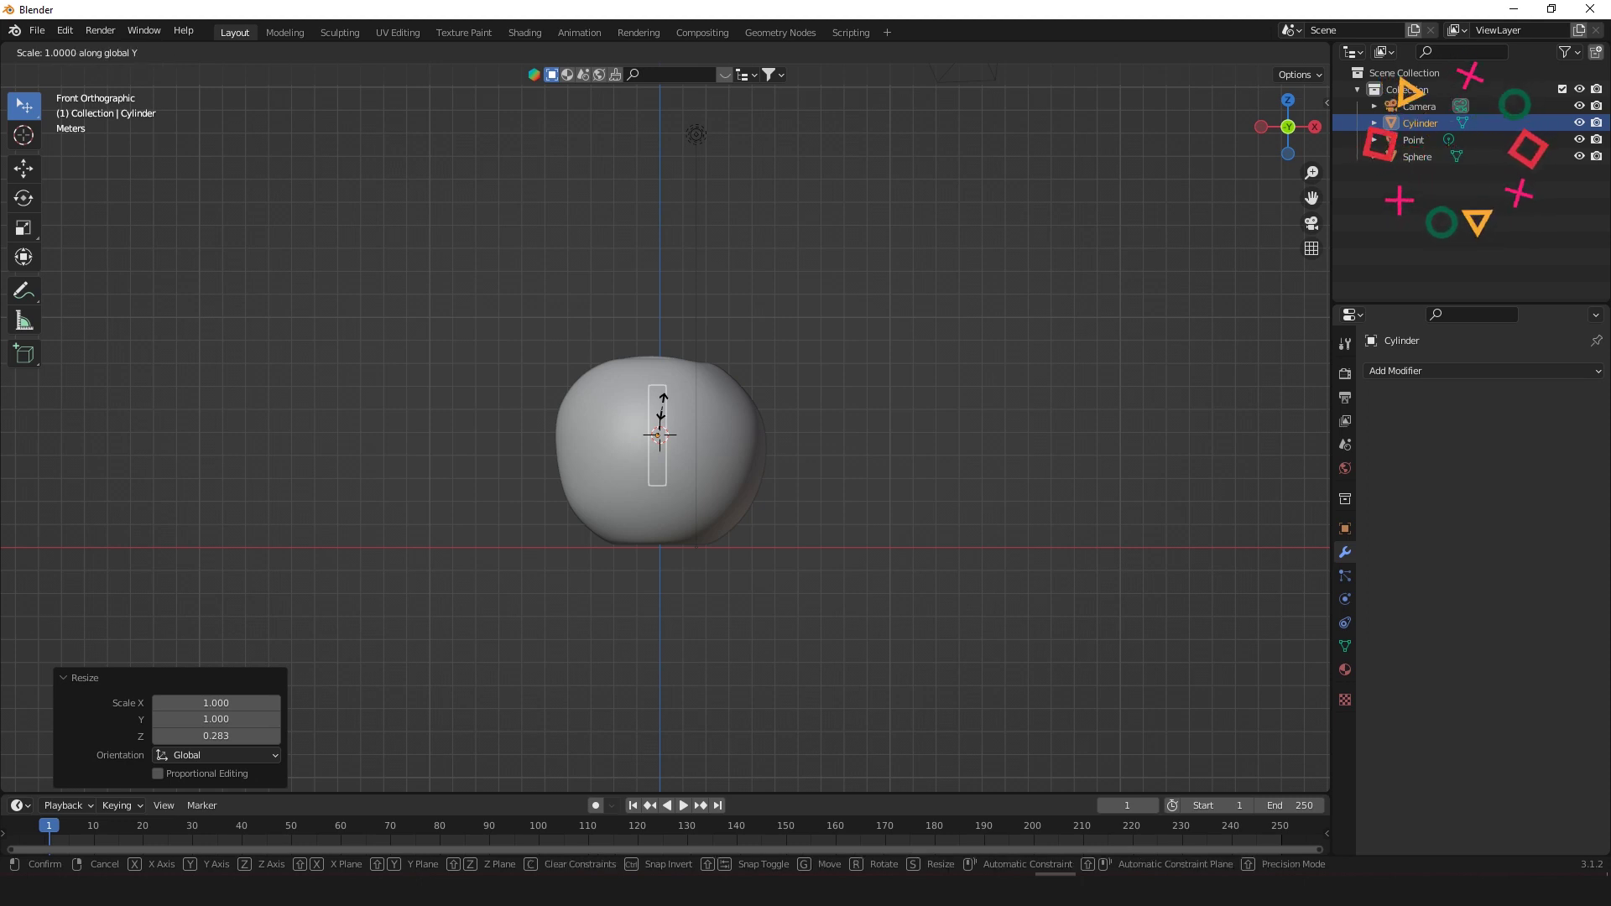
pyautogui.press('x')
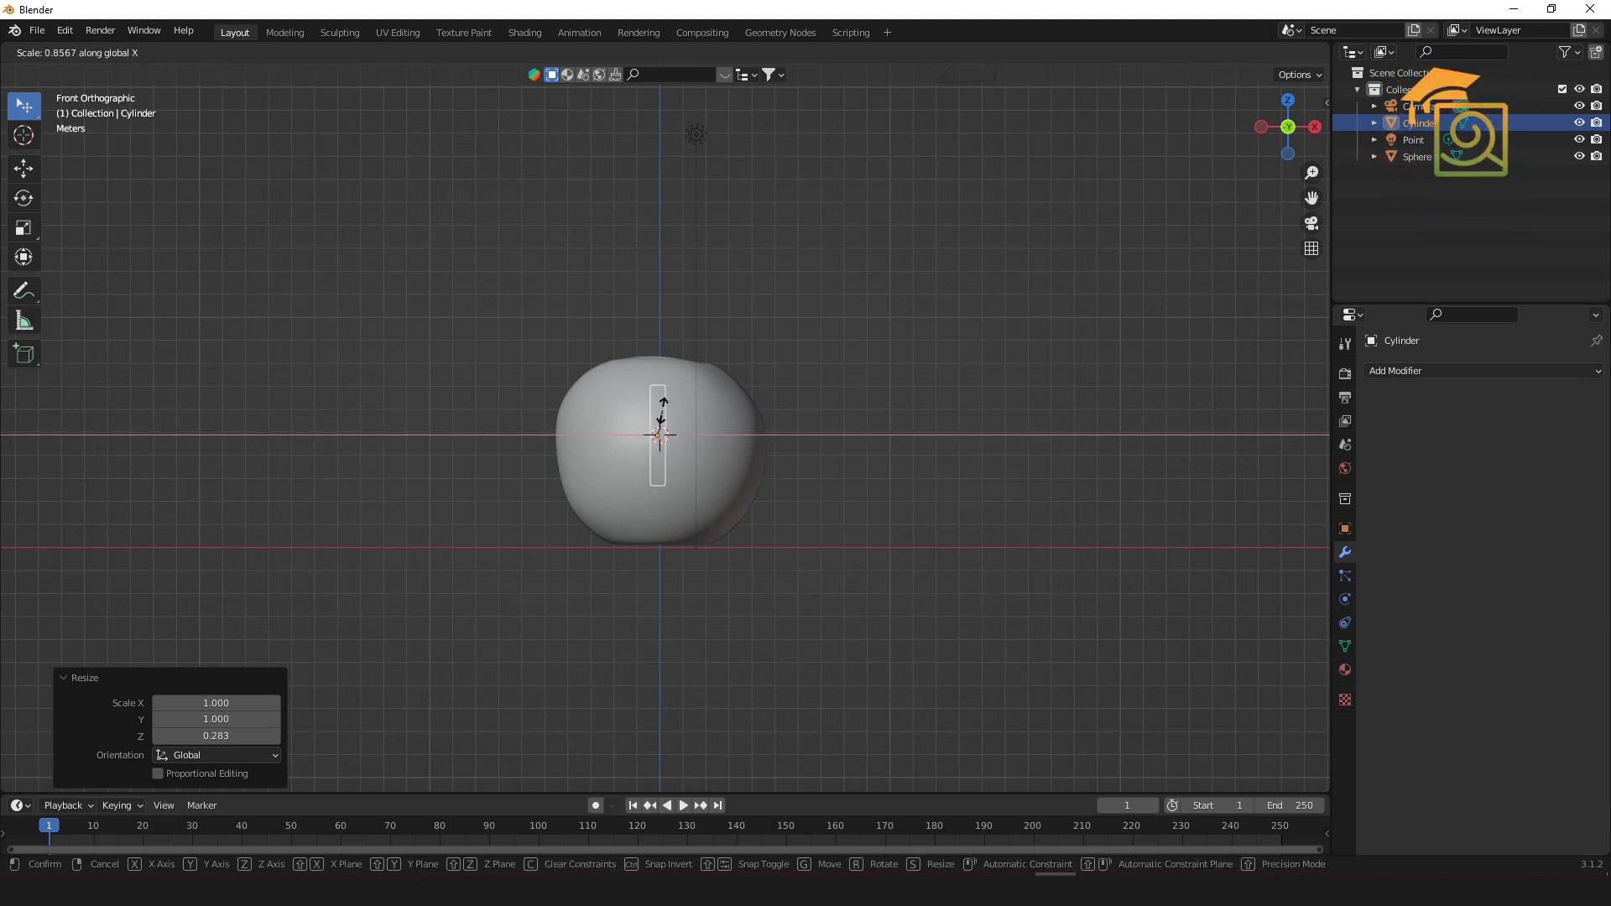
pyautogui.click(662, 424)
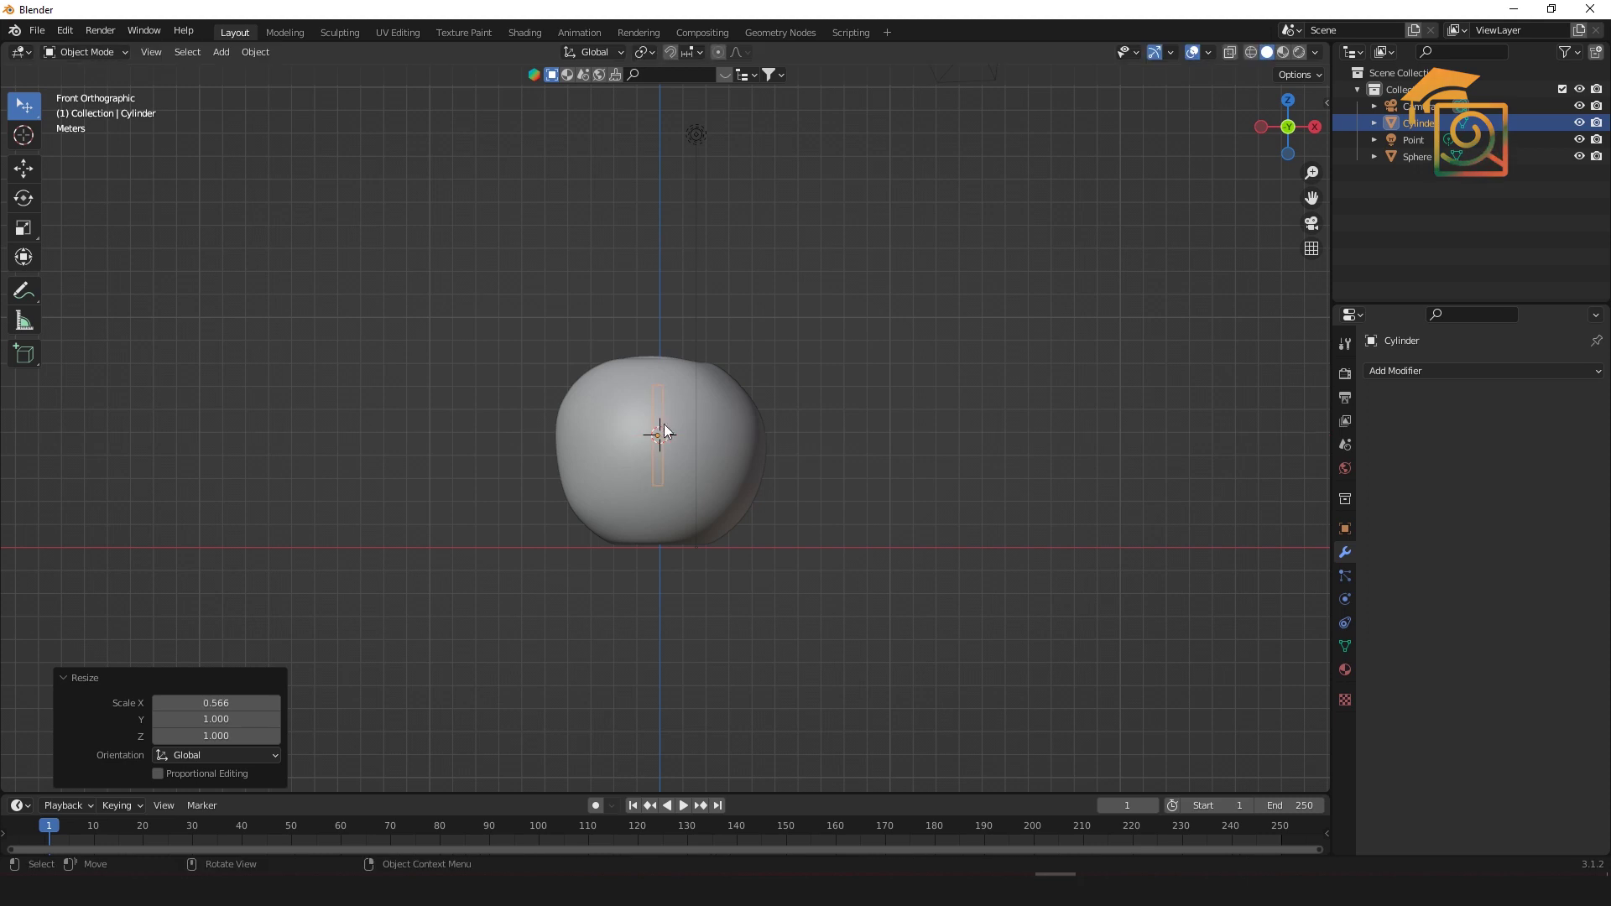
pyautogui.press('g')
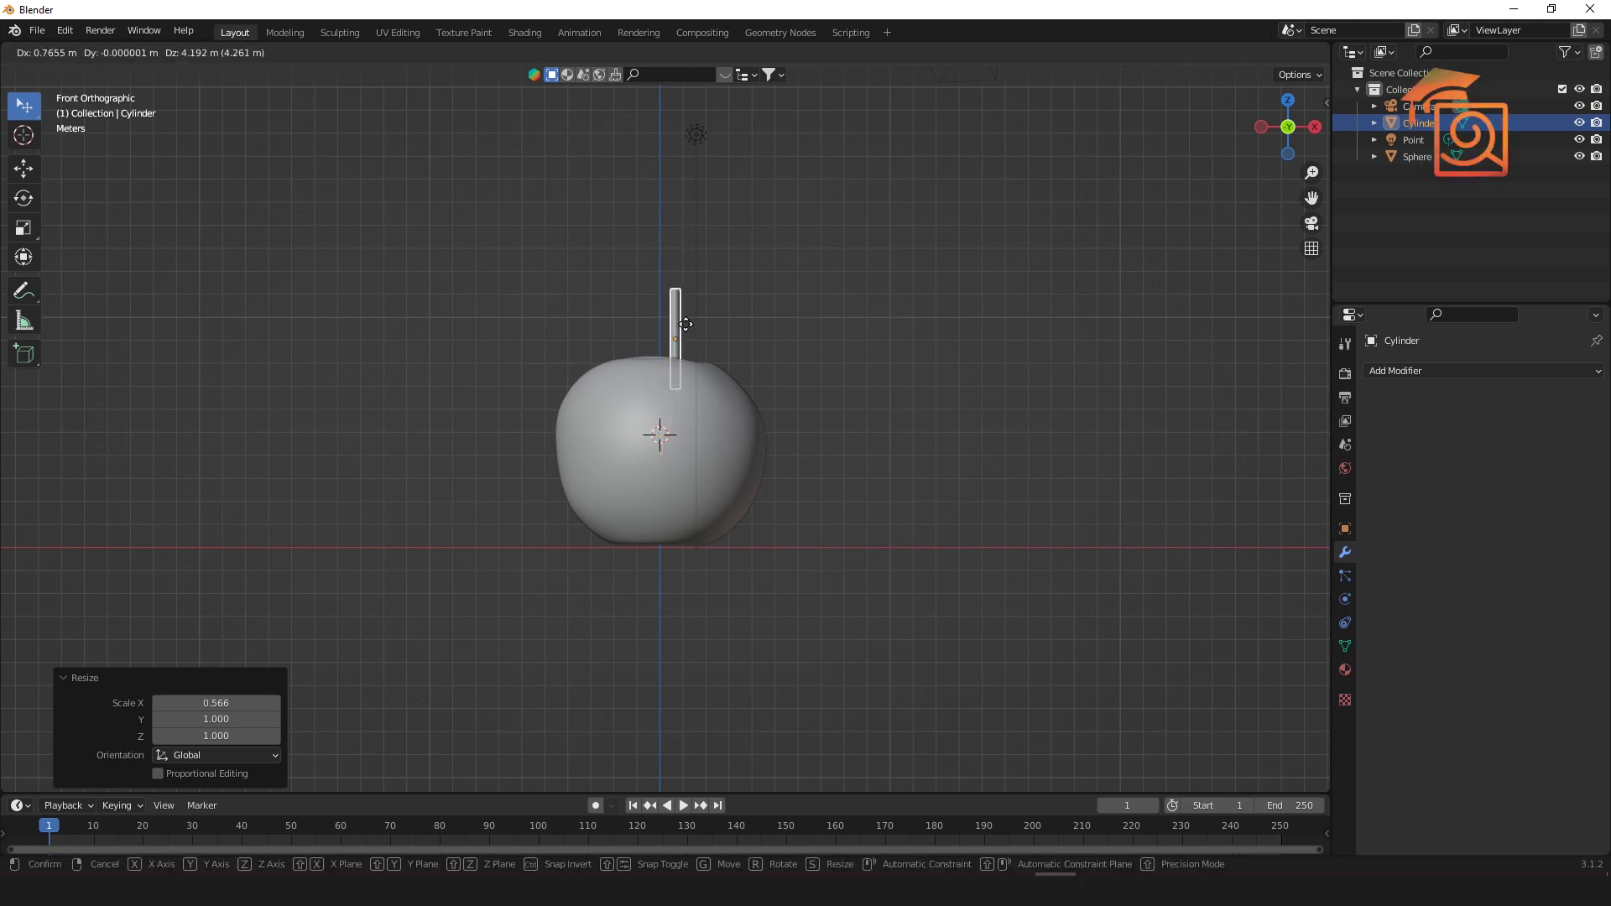
pyautogui.click(667, 331)
# Step: Widen the cylinder along X by about 1.526 to restore its round cross-section
pyautogui.moveTo(760, 352); pyautogui.dragTo(668, 256, button='middle')
pyautogui.press('s')
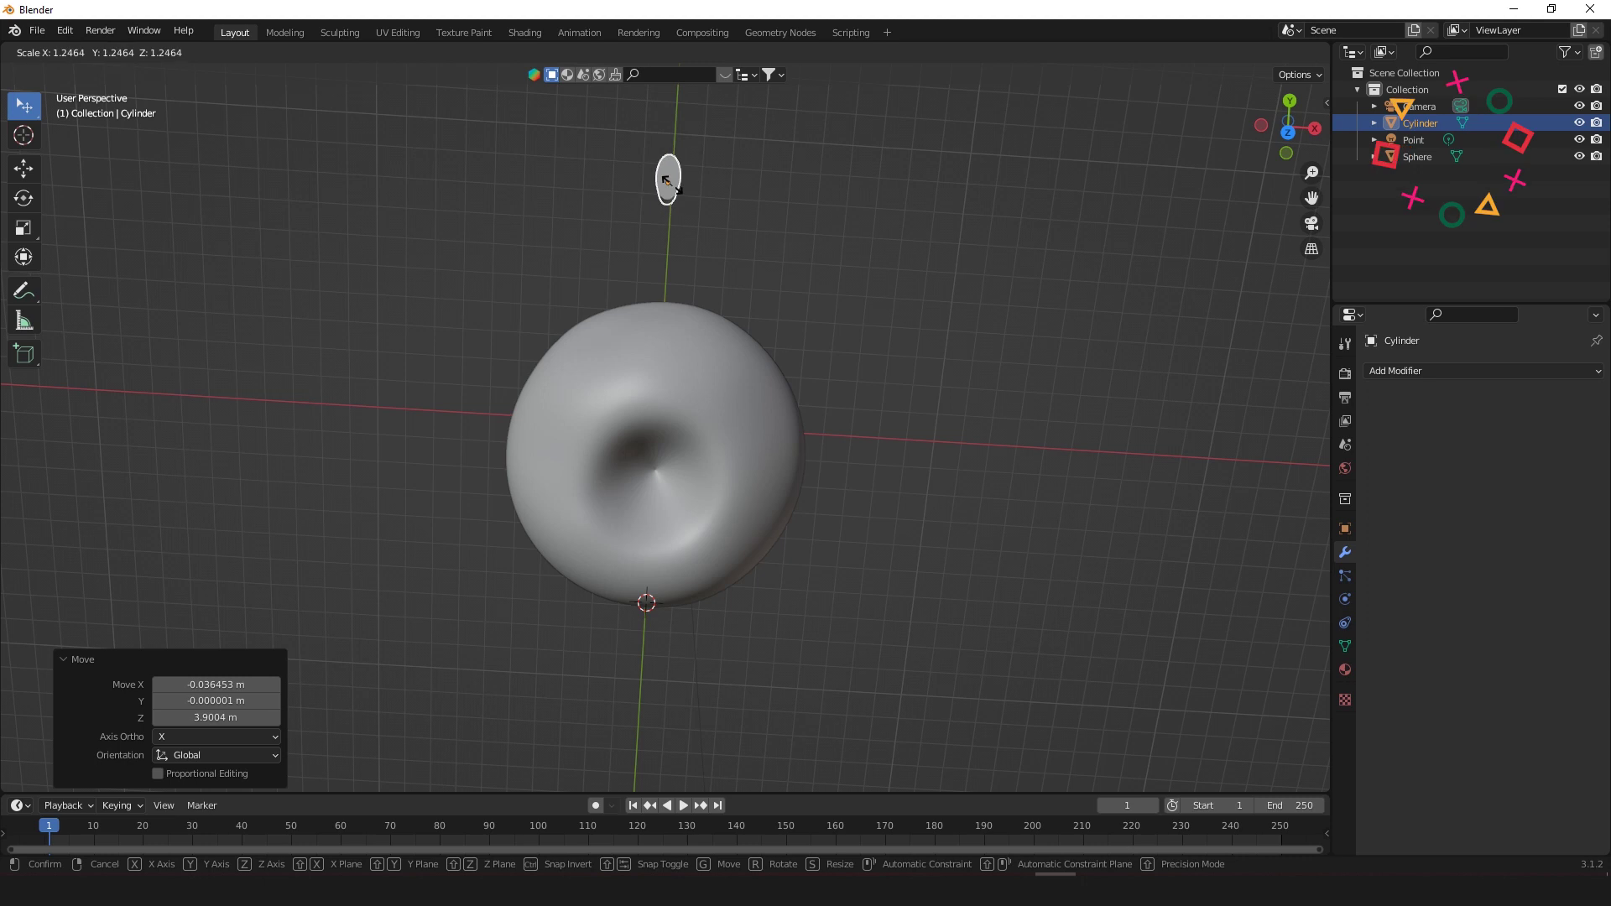
pyautogui.press('x')
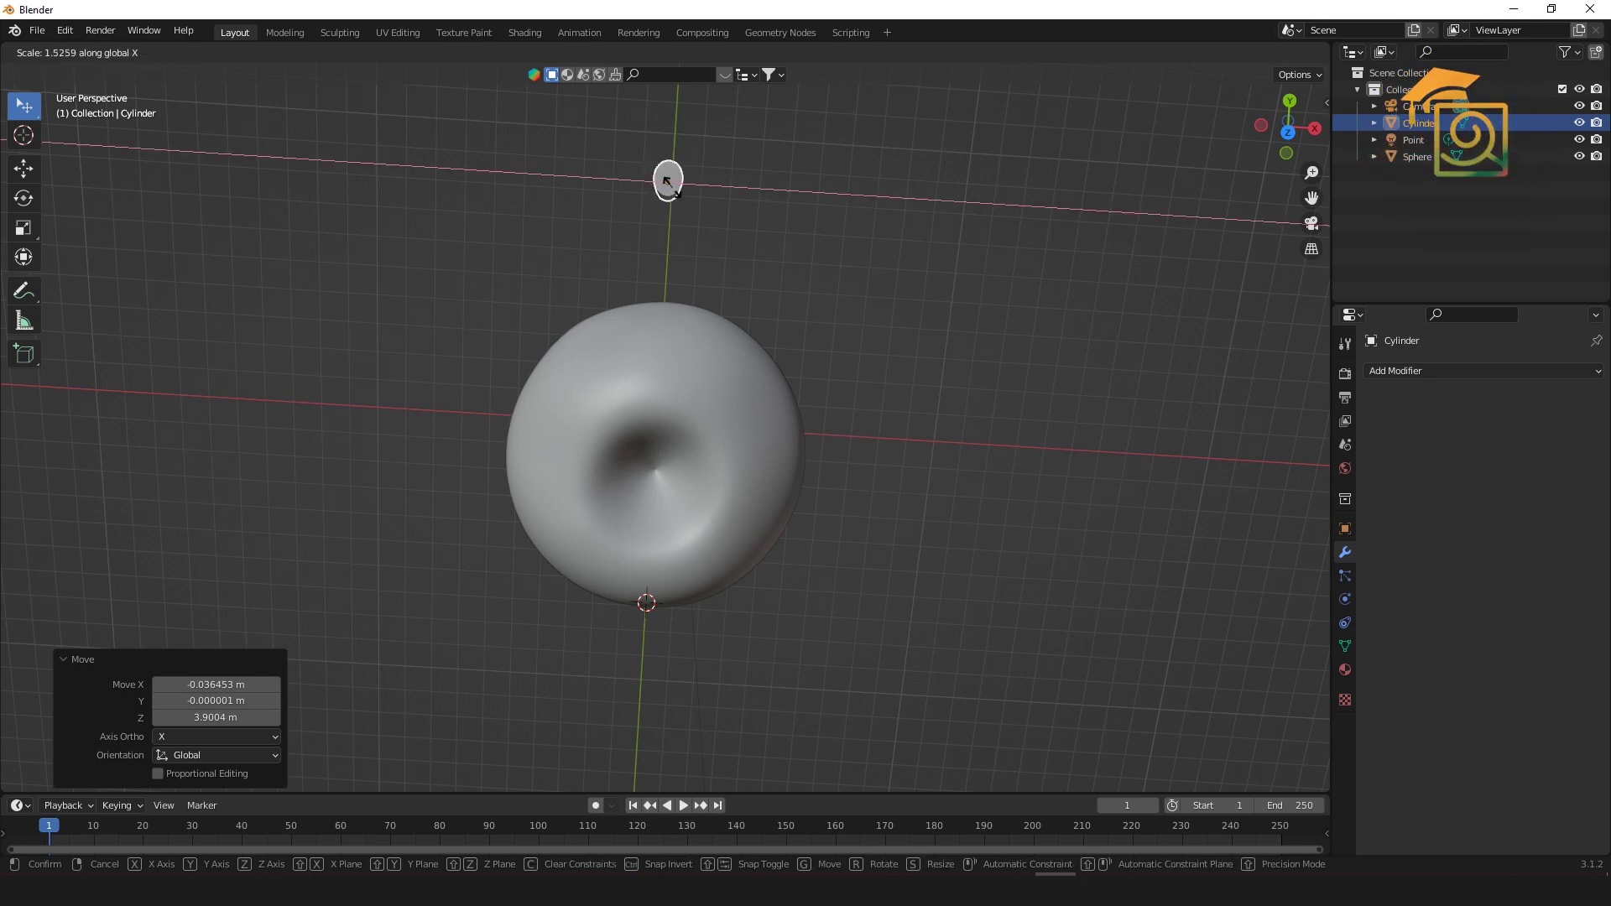
pyautogui.click(667, 181)
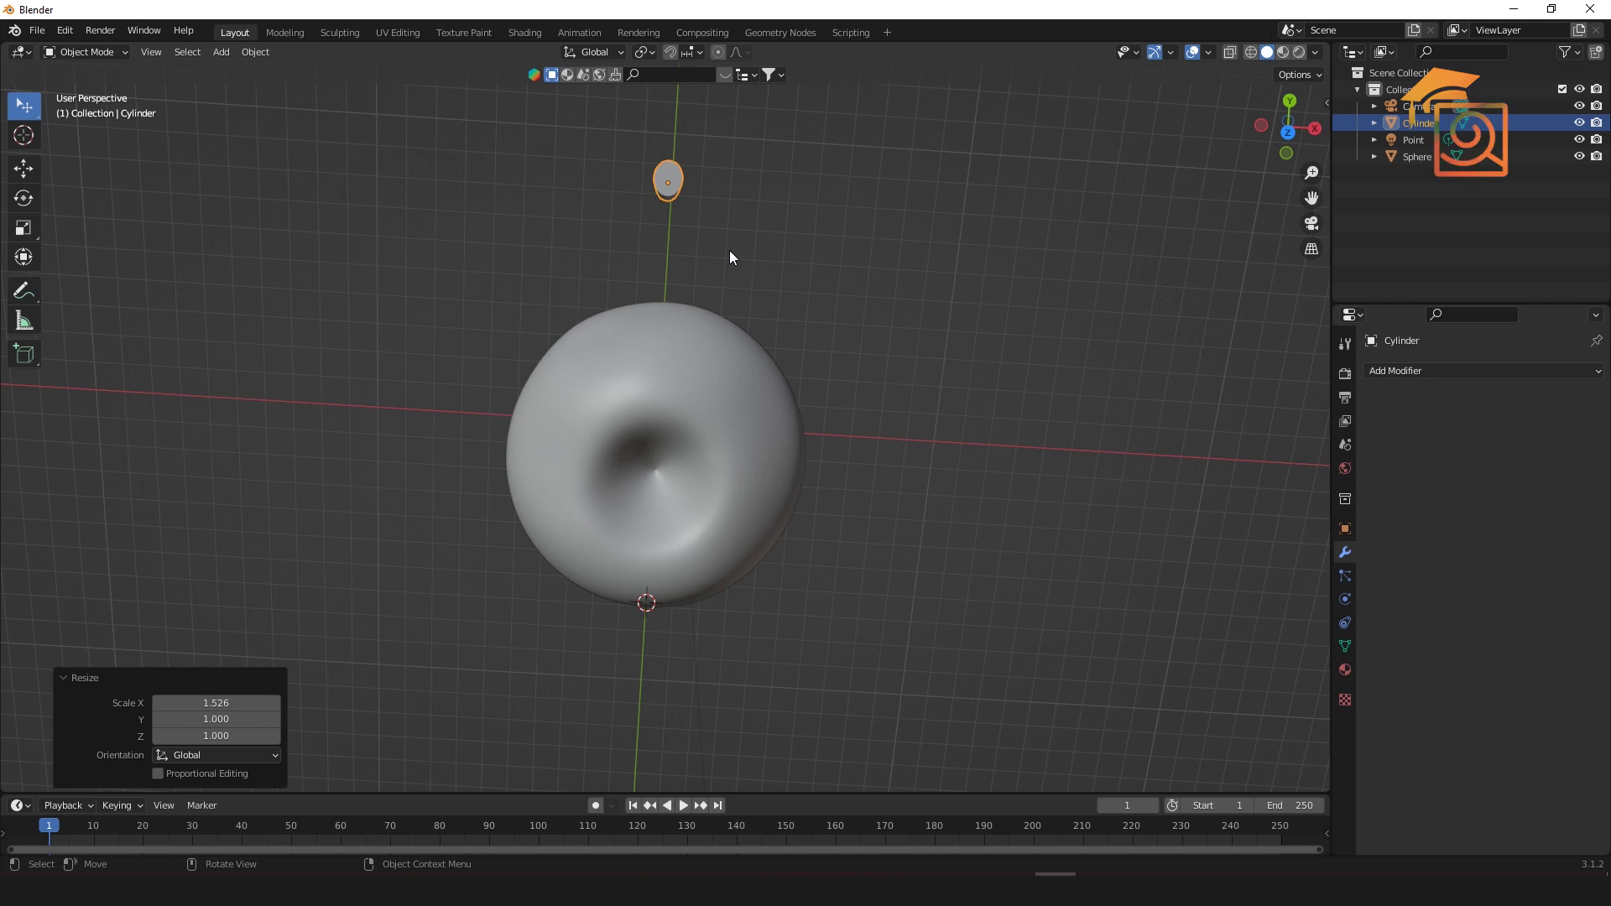
# Step: In top view, move the cylinder about -7.92 m along Y and 0.076 m along X onto the centre of the apple's dent
pyautogui.moveTo(728, 250); pyautogui.dragTo(715, 260, button='middle')
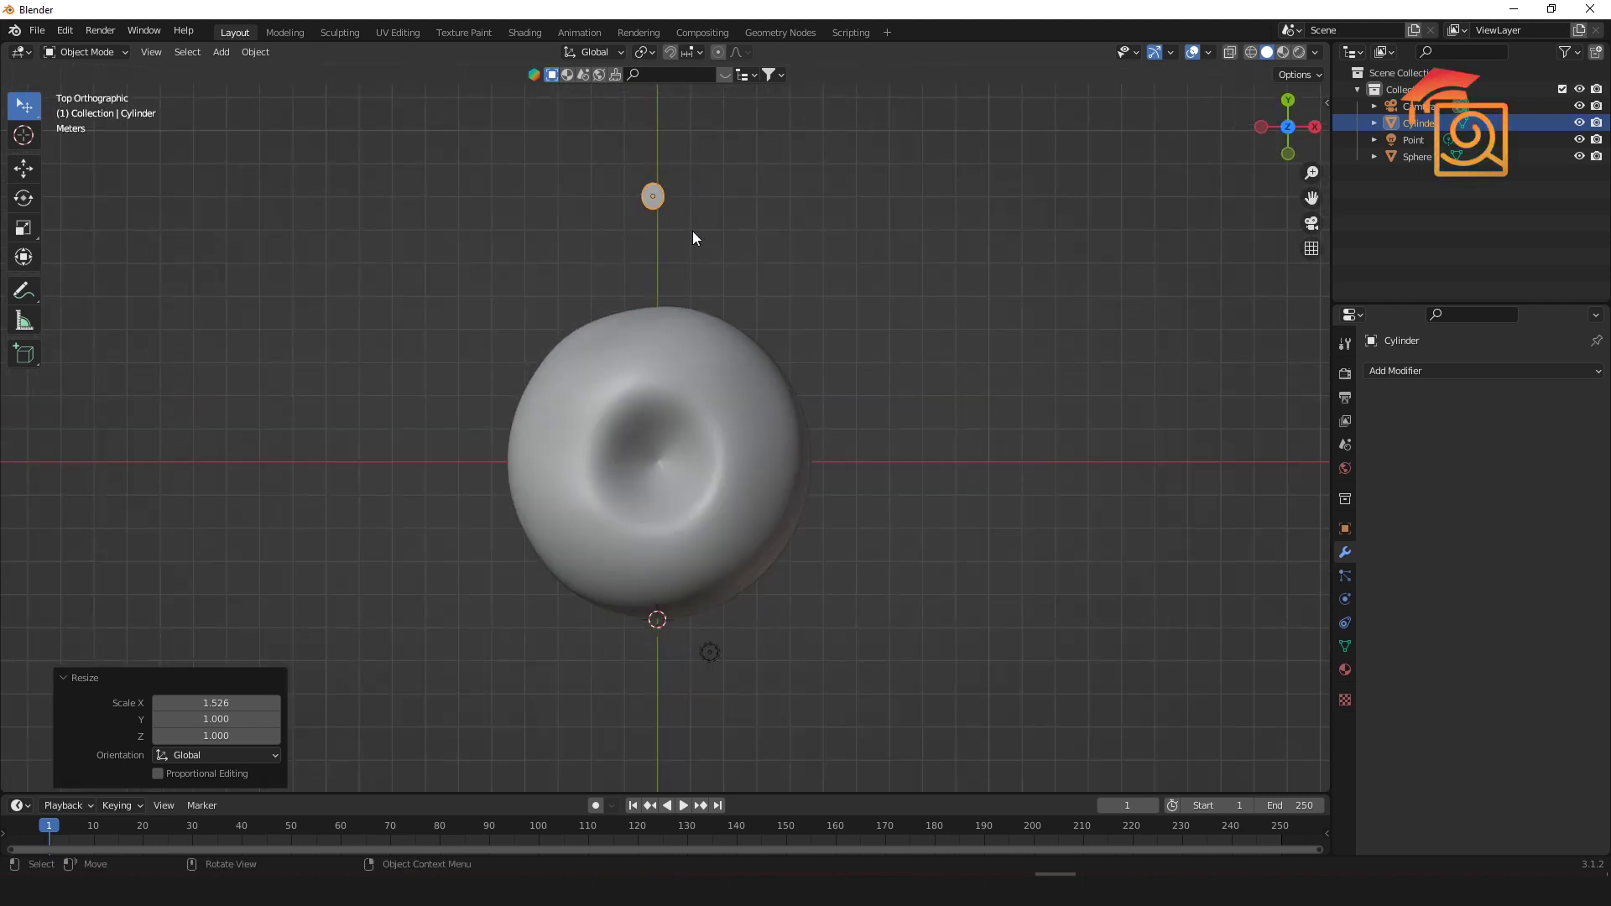
pyautogui.click(655, 192)
pyautogui.click(667, 219)
pyautogui.click(651, 192)
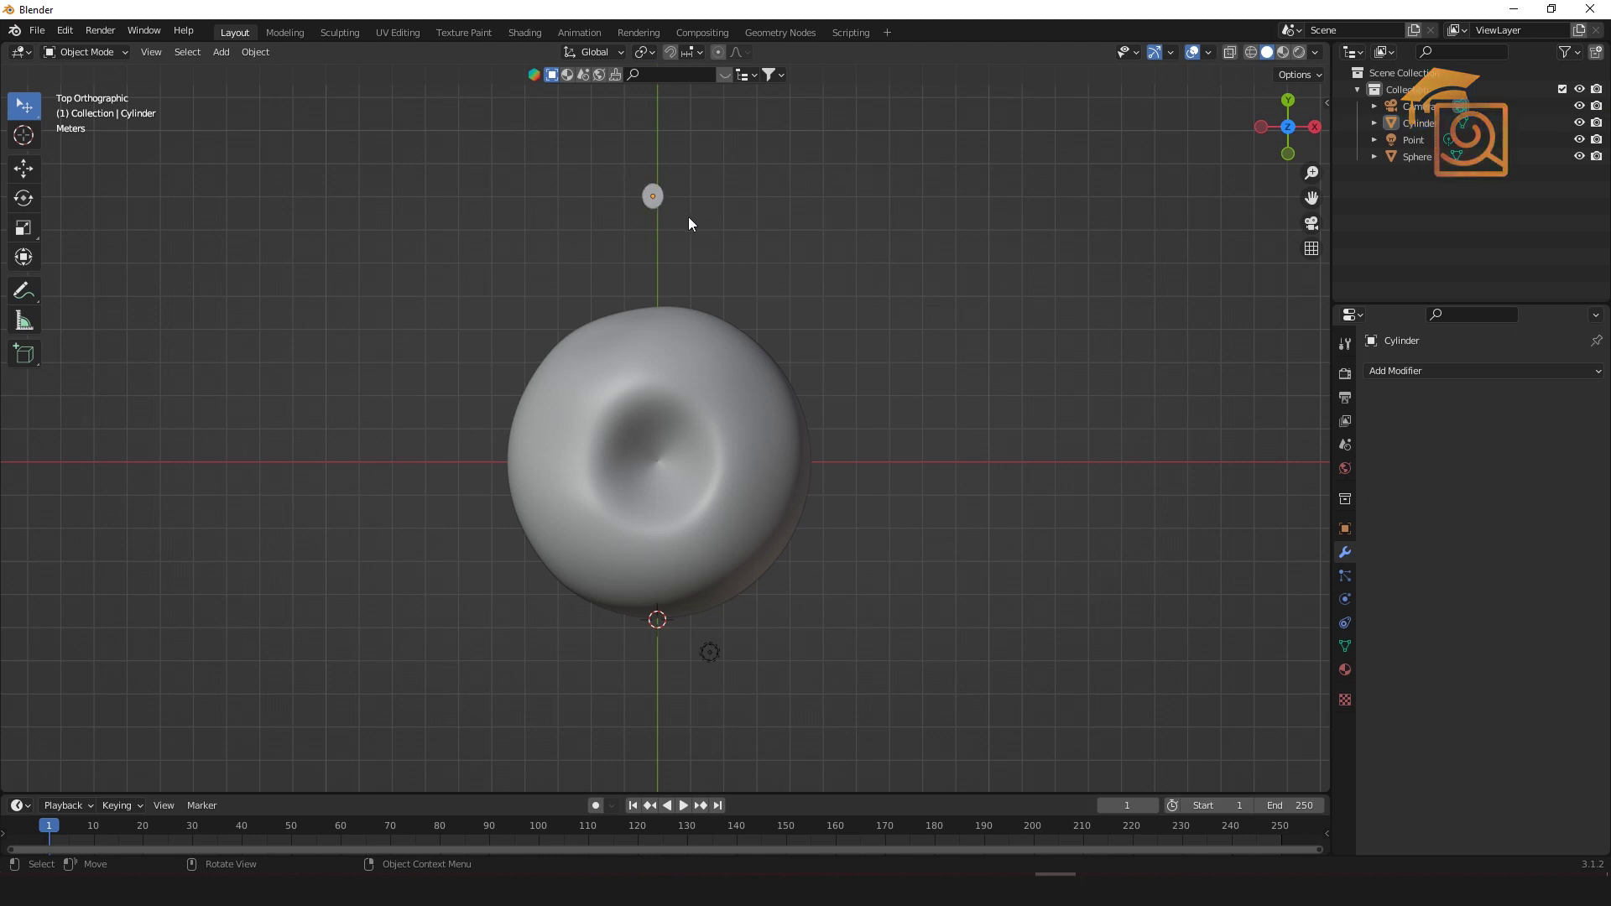
pyautogui.press('g')
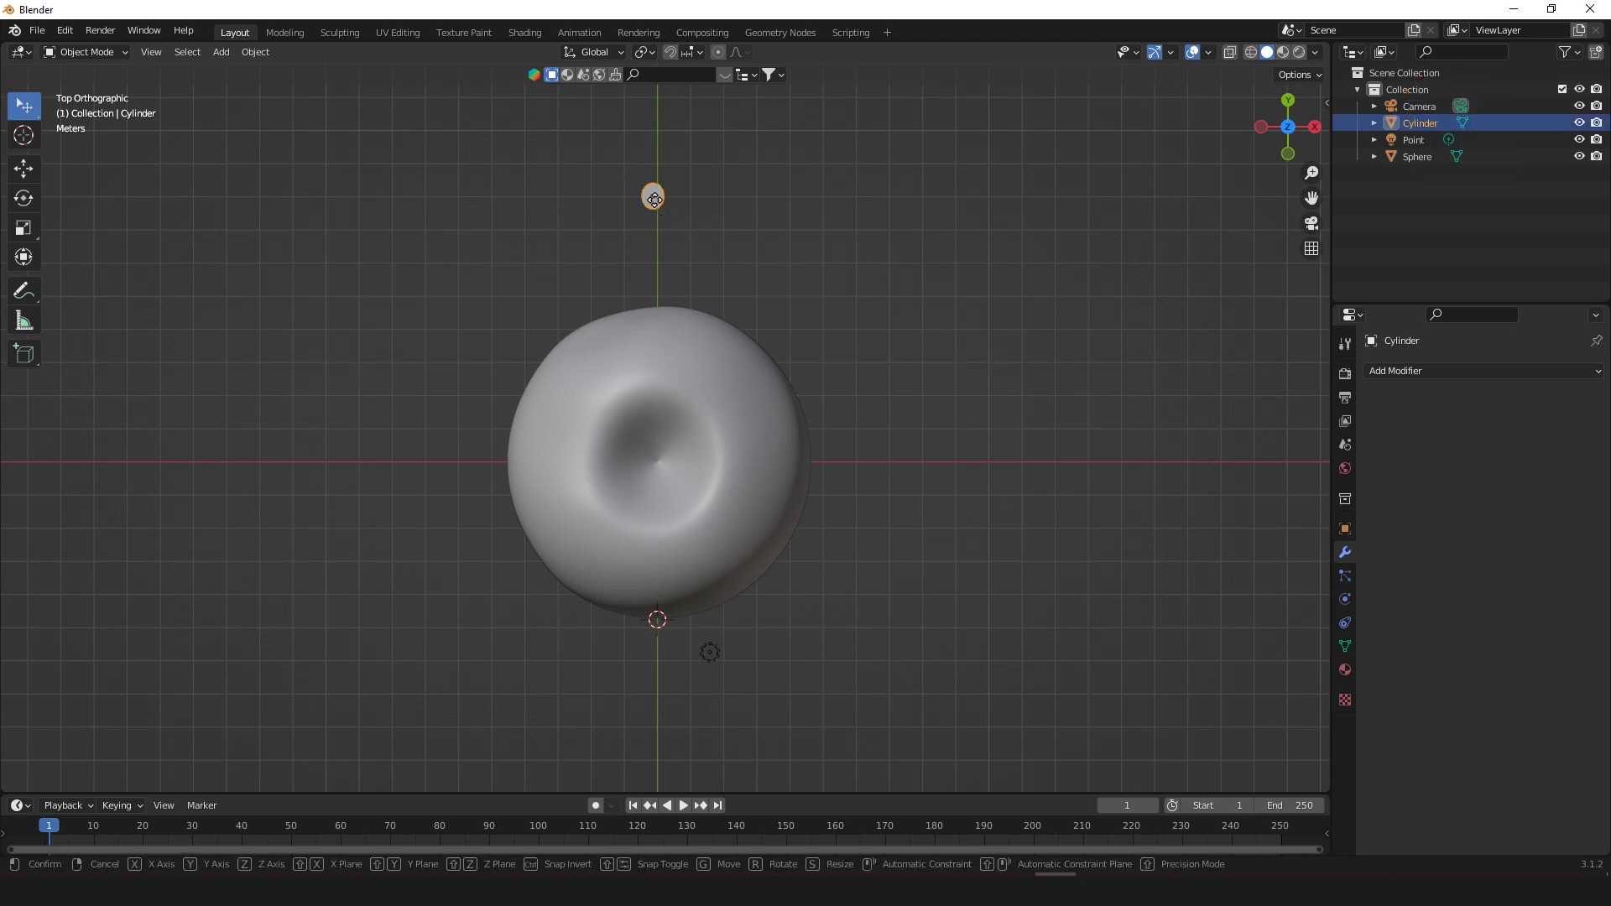
pyautogui.click(656, 461)
# Step: Select the sphere and hide it in the viewport, leaving the stem cylinder visible
pyautogui.moveTo(657, 462); pyautogui.dragTo(793, 596, button='middle')
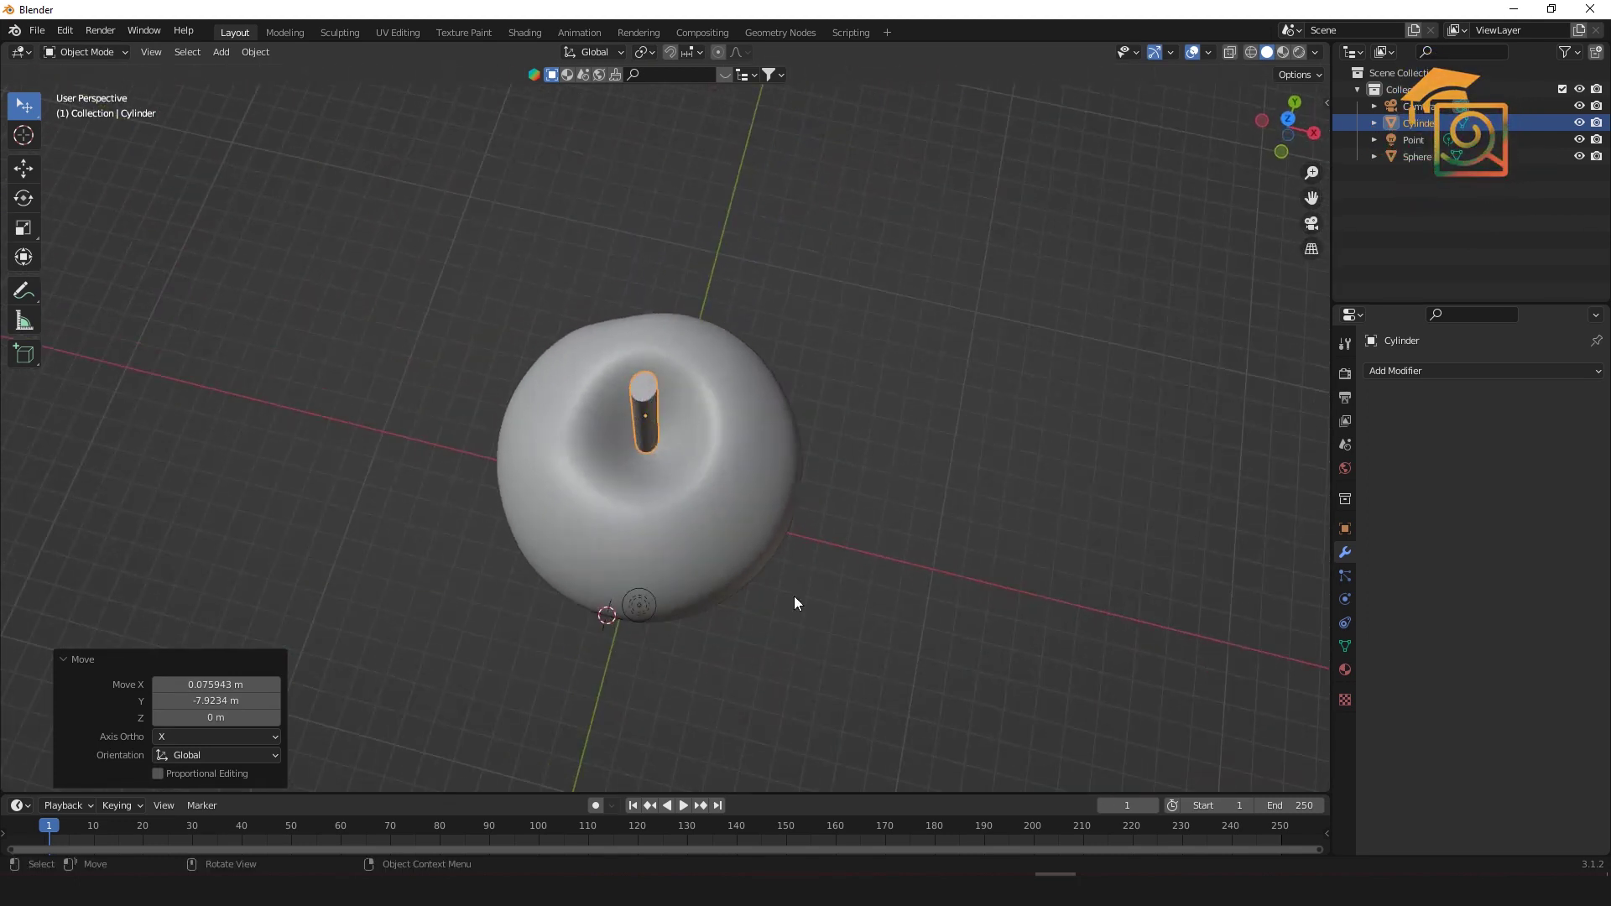
pyautogui.scroll(1, 743, 402)
pyautogui.scroll(-4, 743, 403)
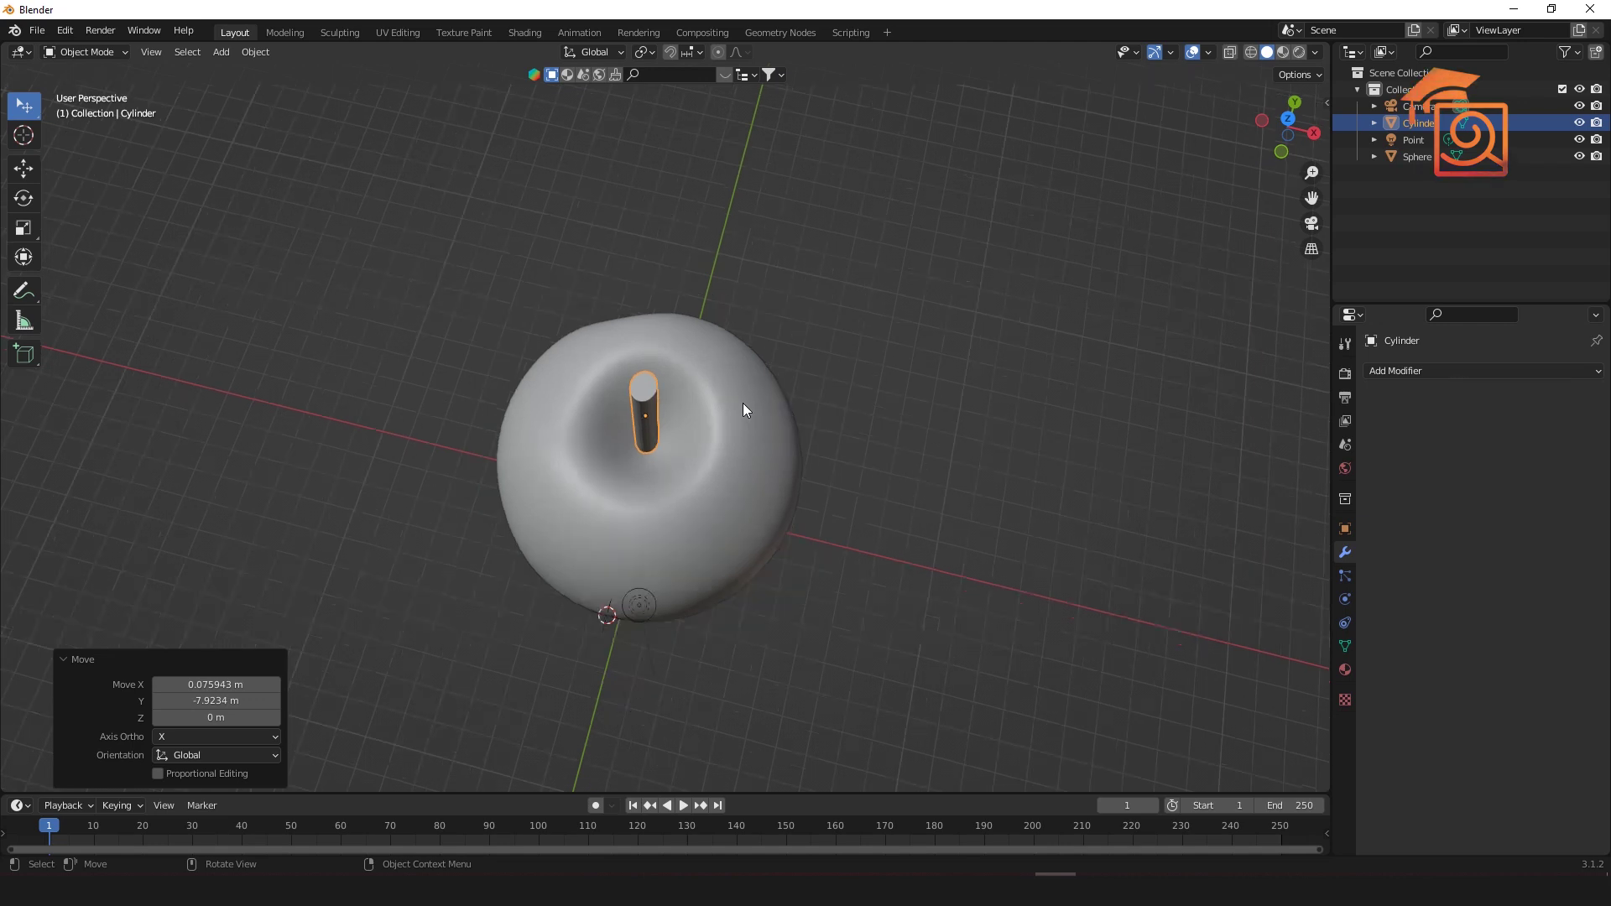
pyautogui.click(732, 434)
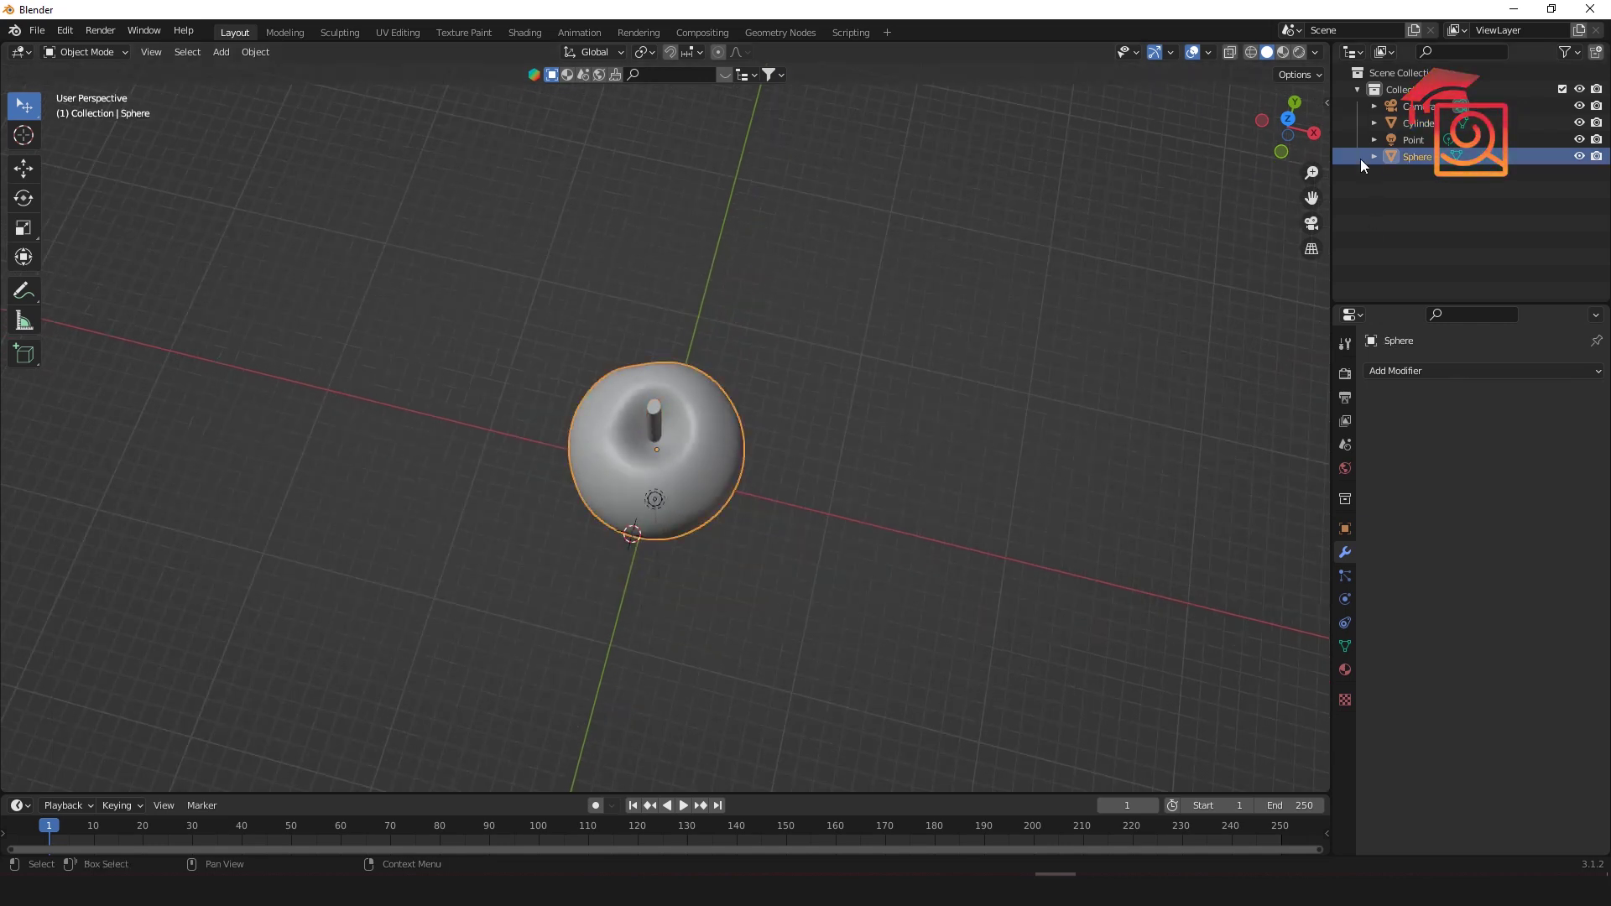
pyautogui.press('h')
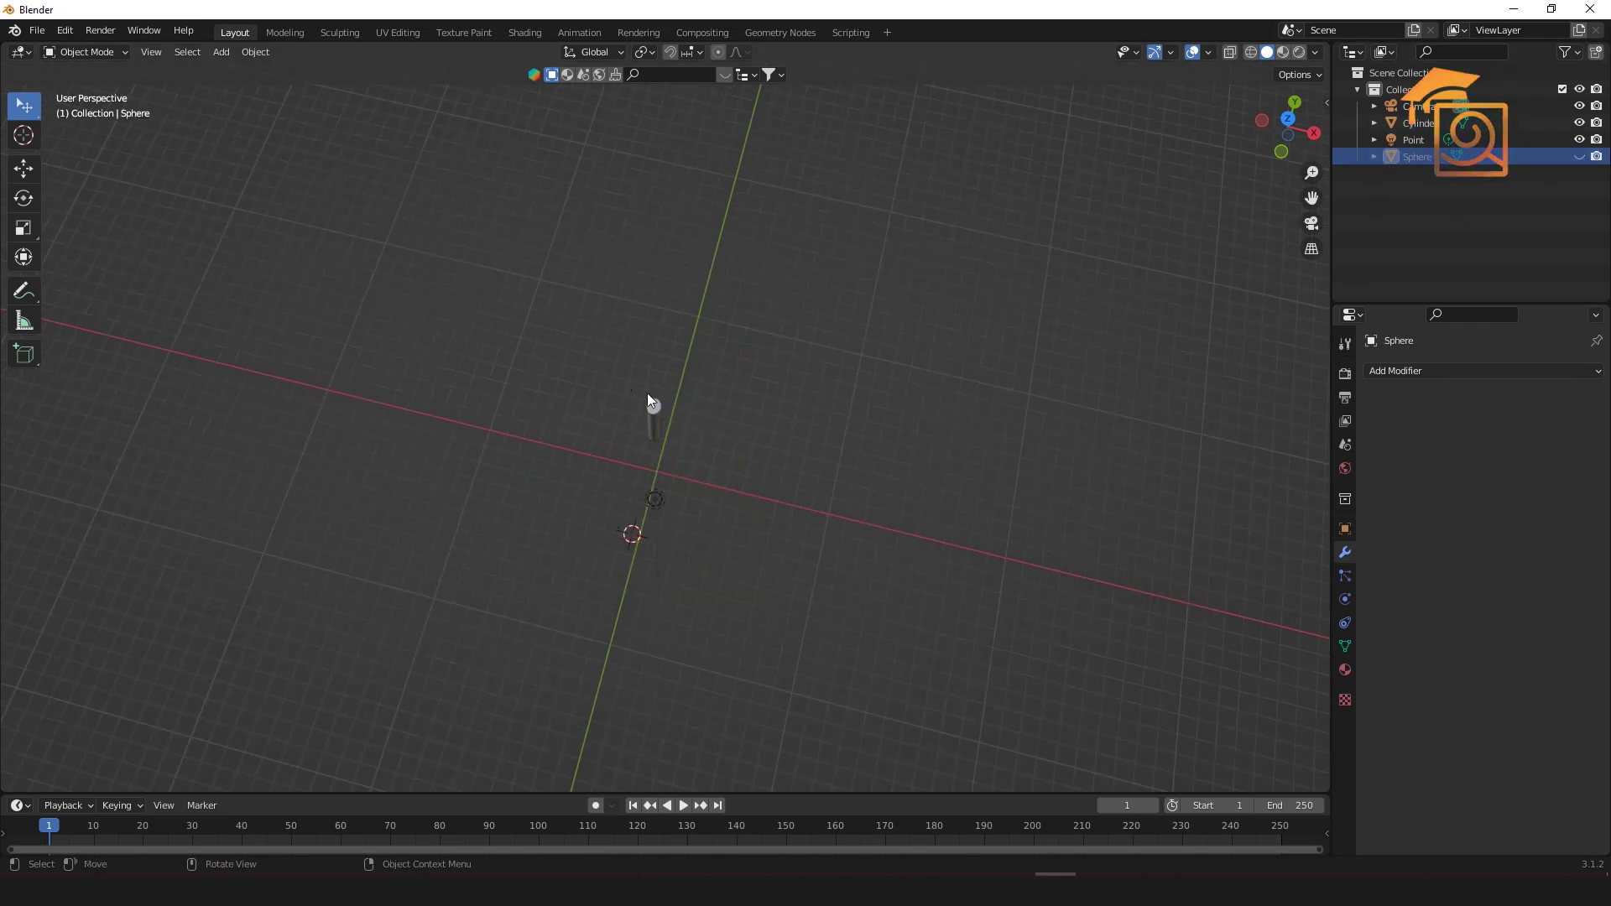
# Step: Start editing the stem cylinder's mesh in front view with the Loop Cut tool active
pyautogui.moveTo(654, 420); pyautogui.dragTo(706, 441)
pyautogui.hotkey('ctrl', 'z')
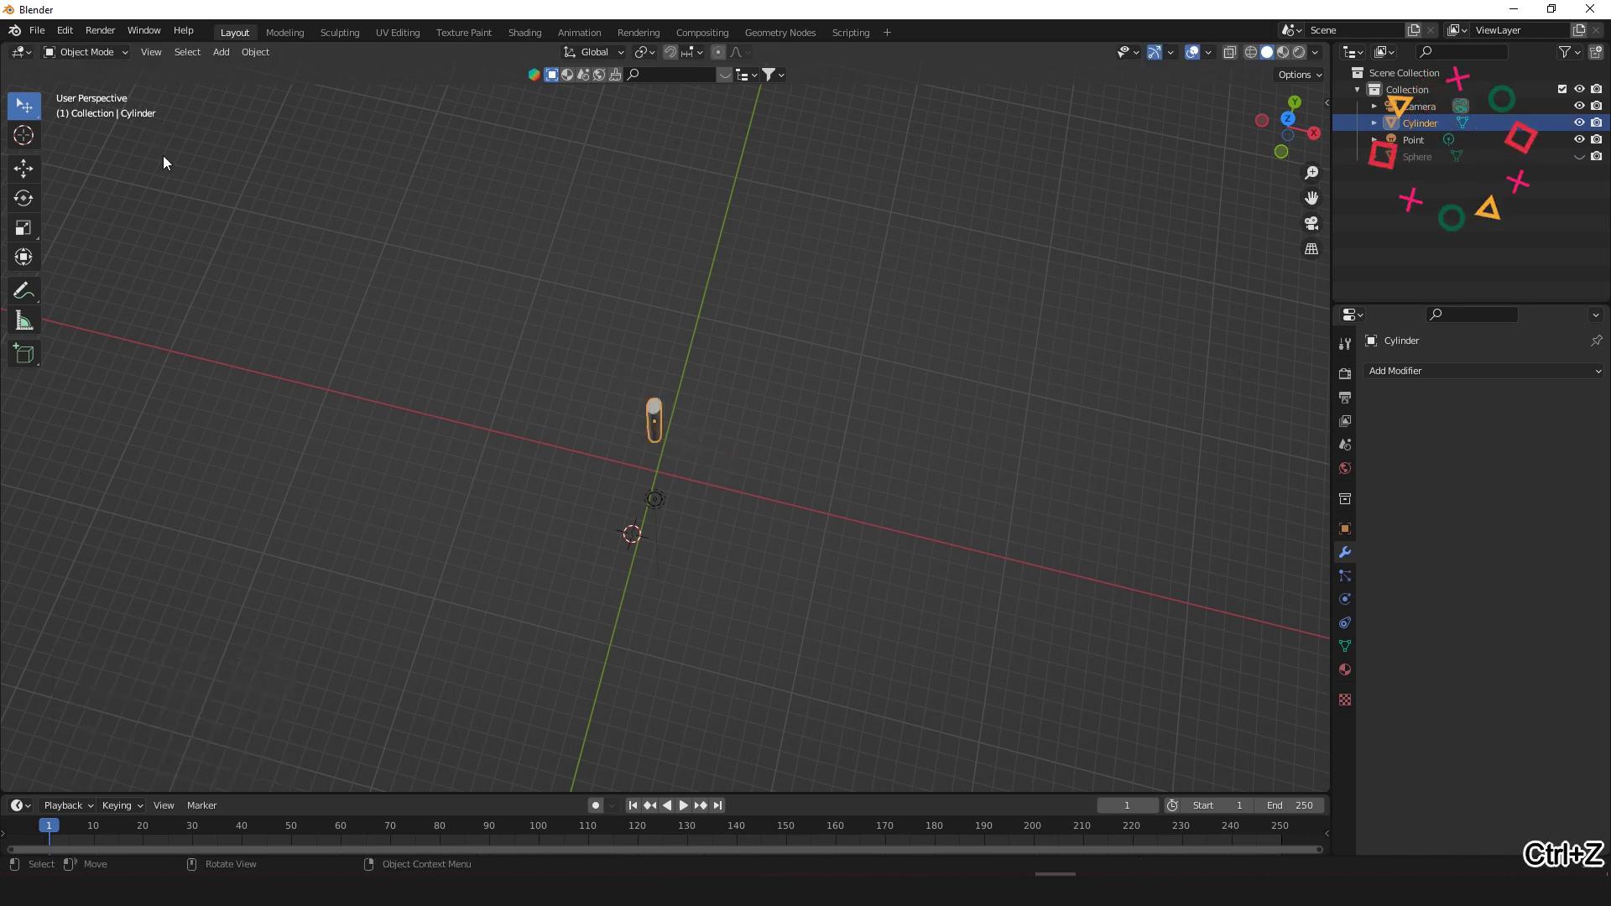
pyautogui.press('Tab')
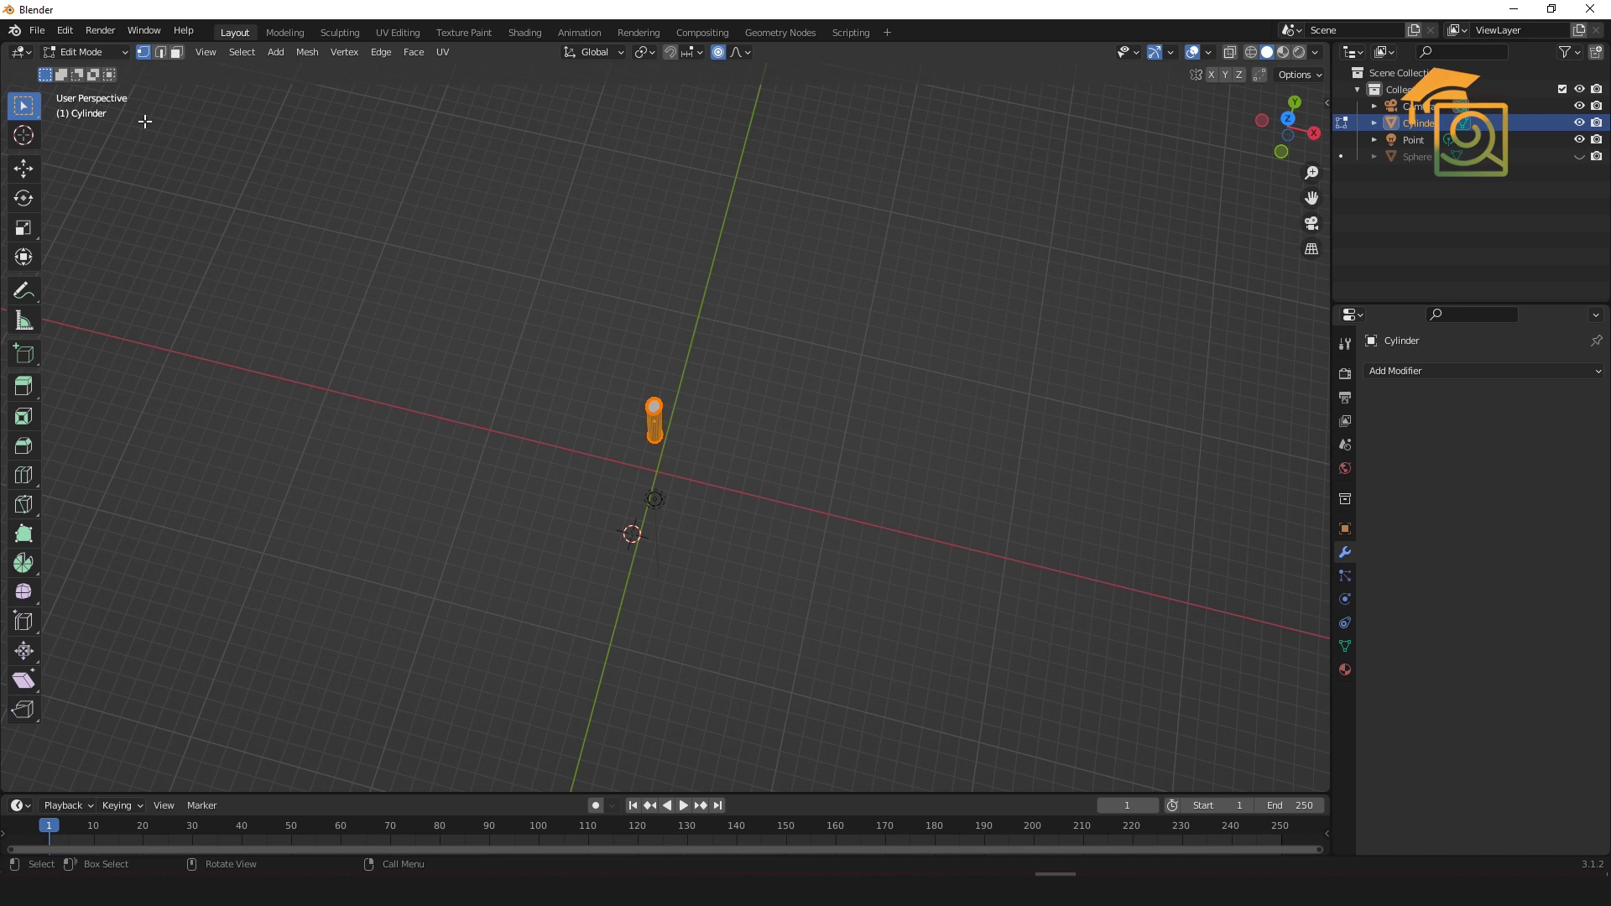
pyautogui.moveTo(672, 471); pyautogui.dragTo(668, 349, button='middle')
pyautogui.scroll(3, 692, 340)
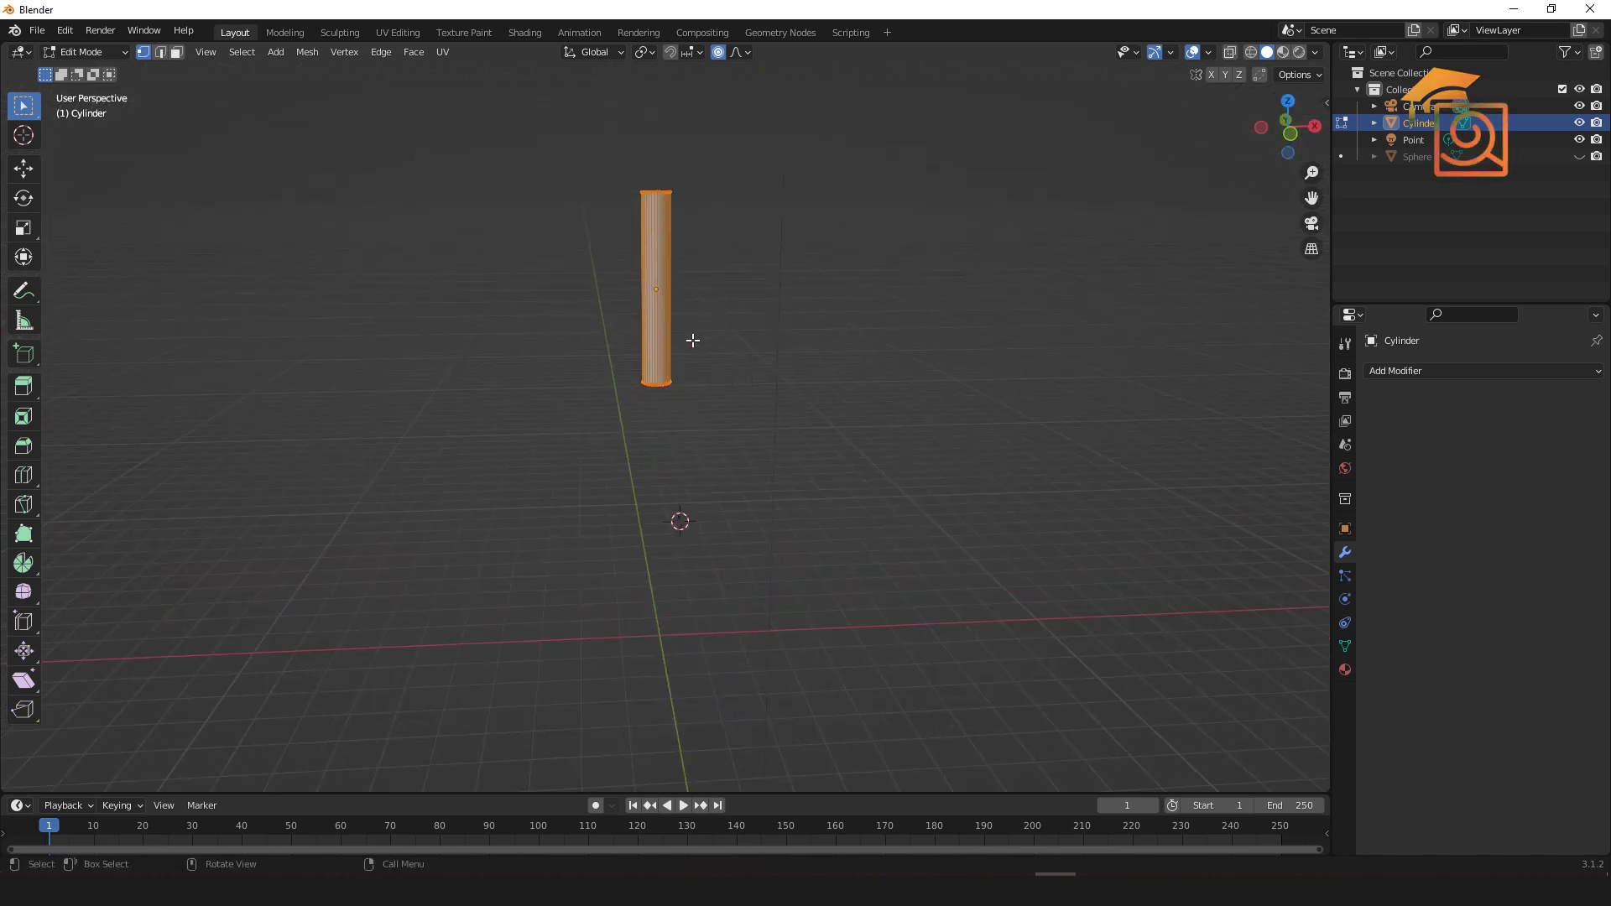
pyautogui.press('KP_1')
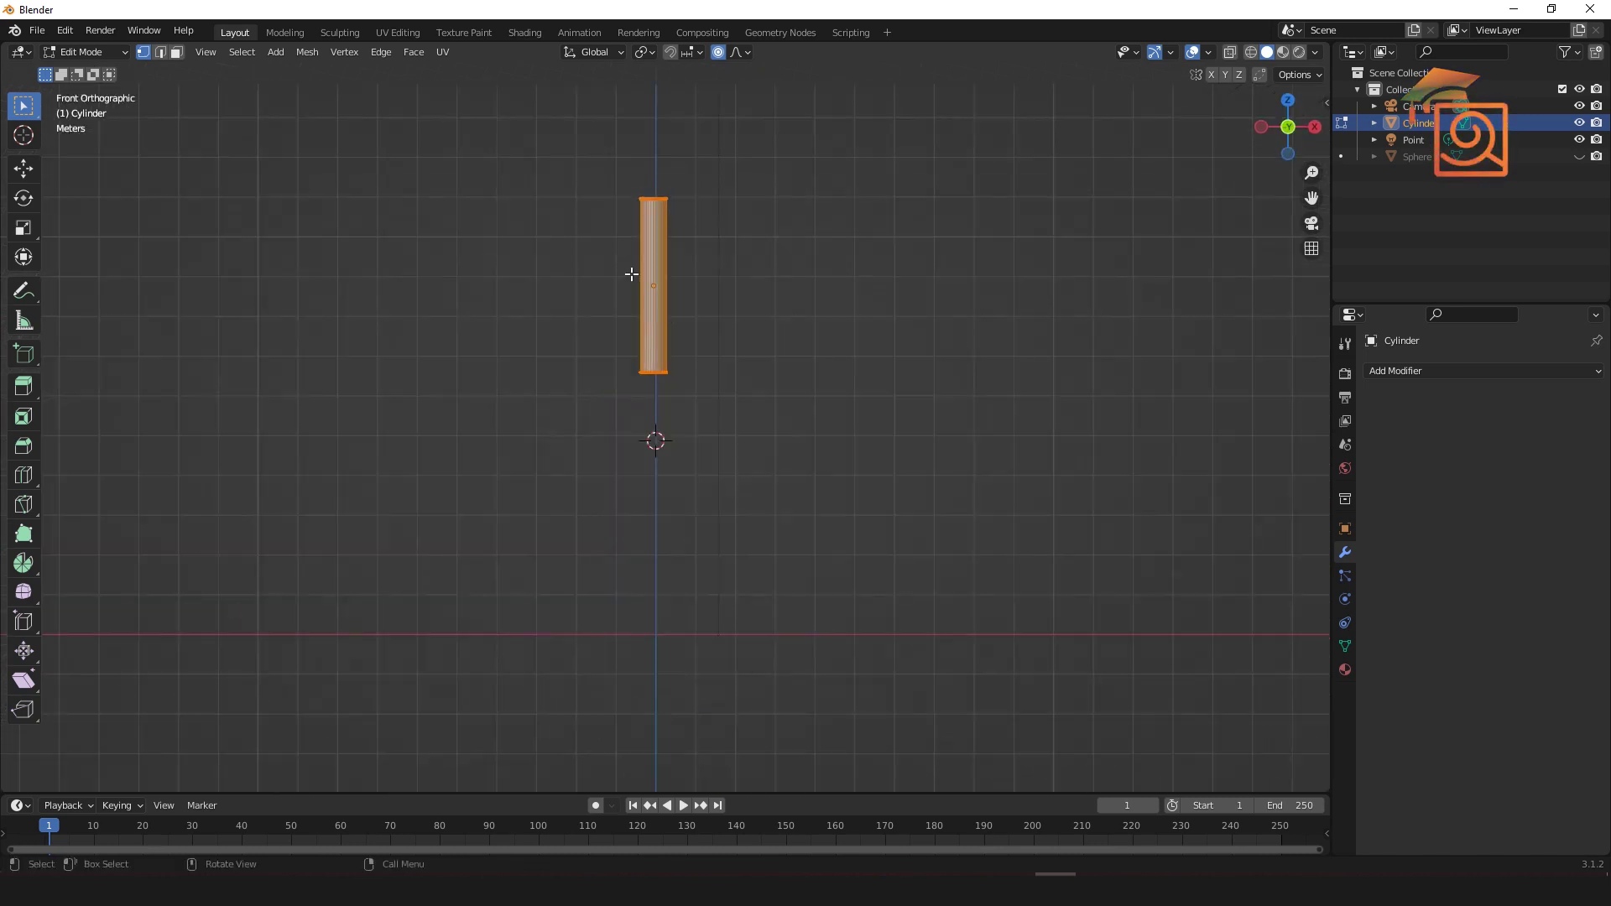
pyautogui.click(23, 475)
pyautogui.moveTo(657, 254); pyautogui.dragTo(661, 228)
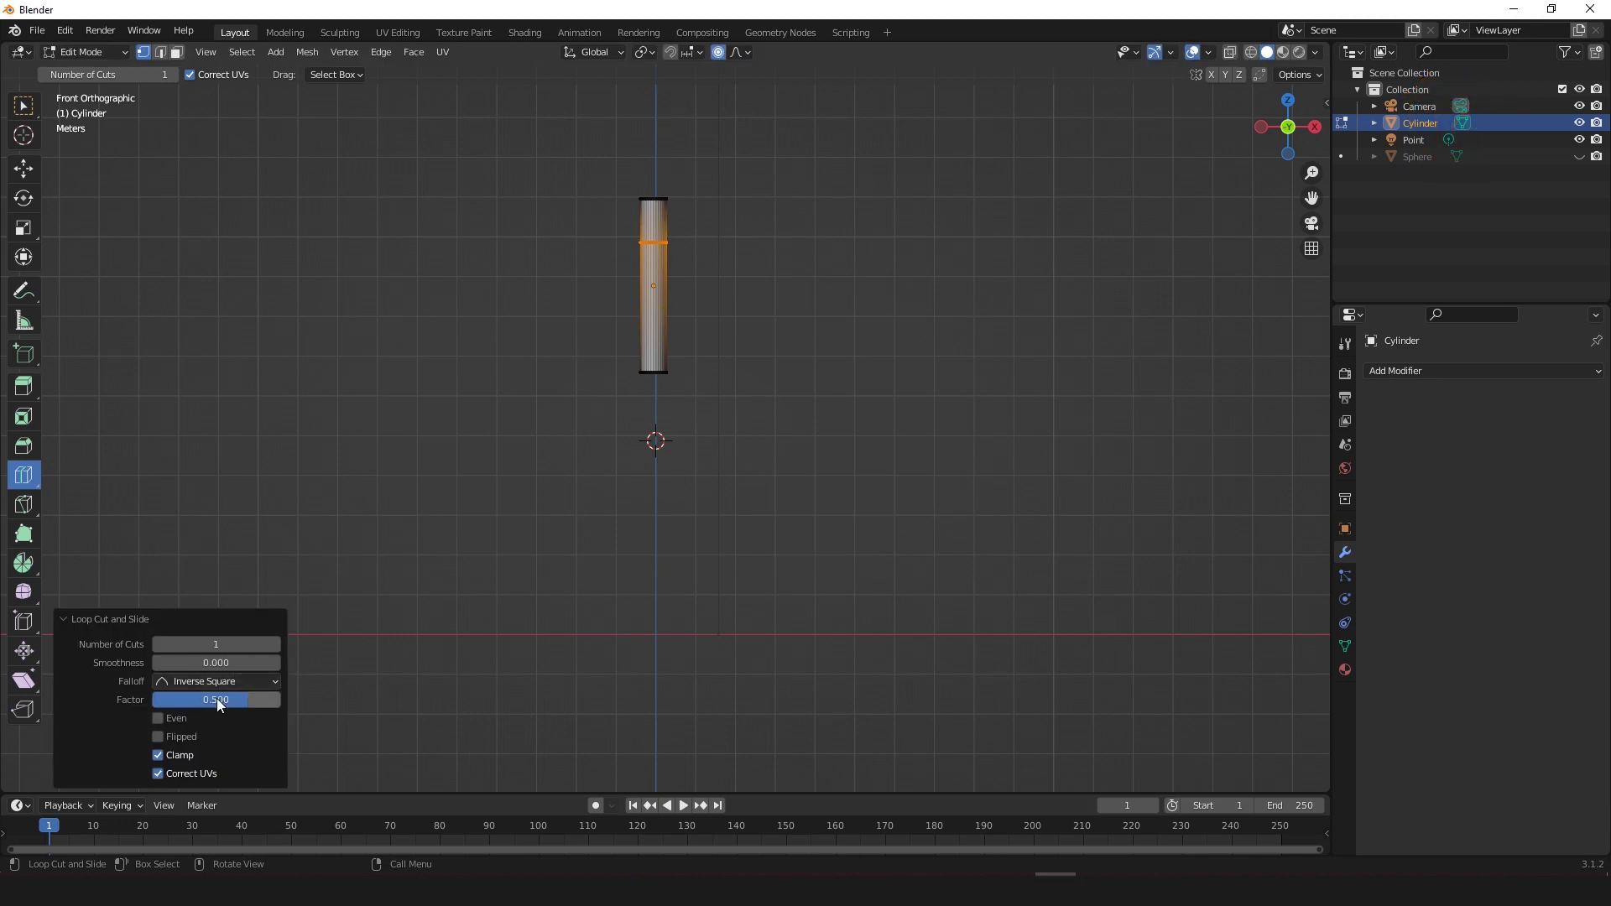
pyautogui.moveTo(218, 656); pyautogui.dragTo(222, 656)
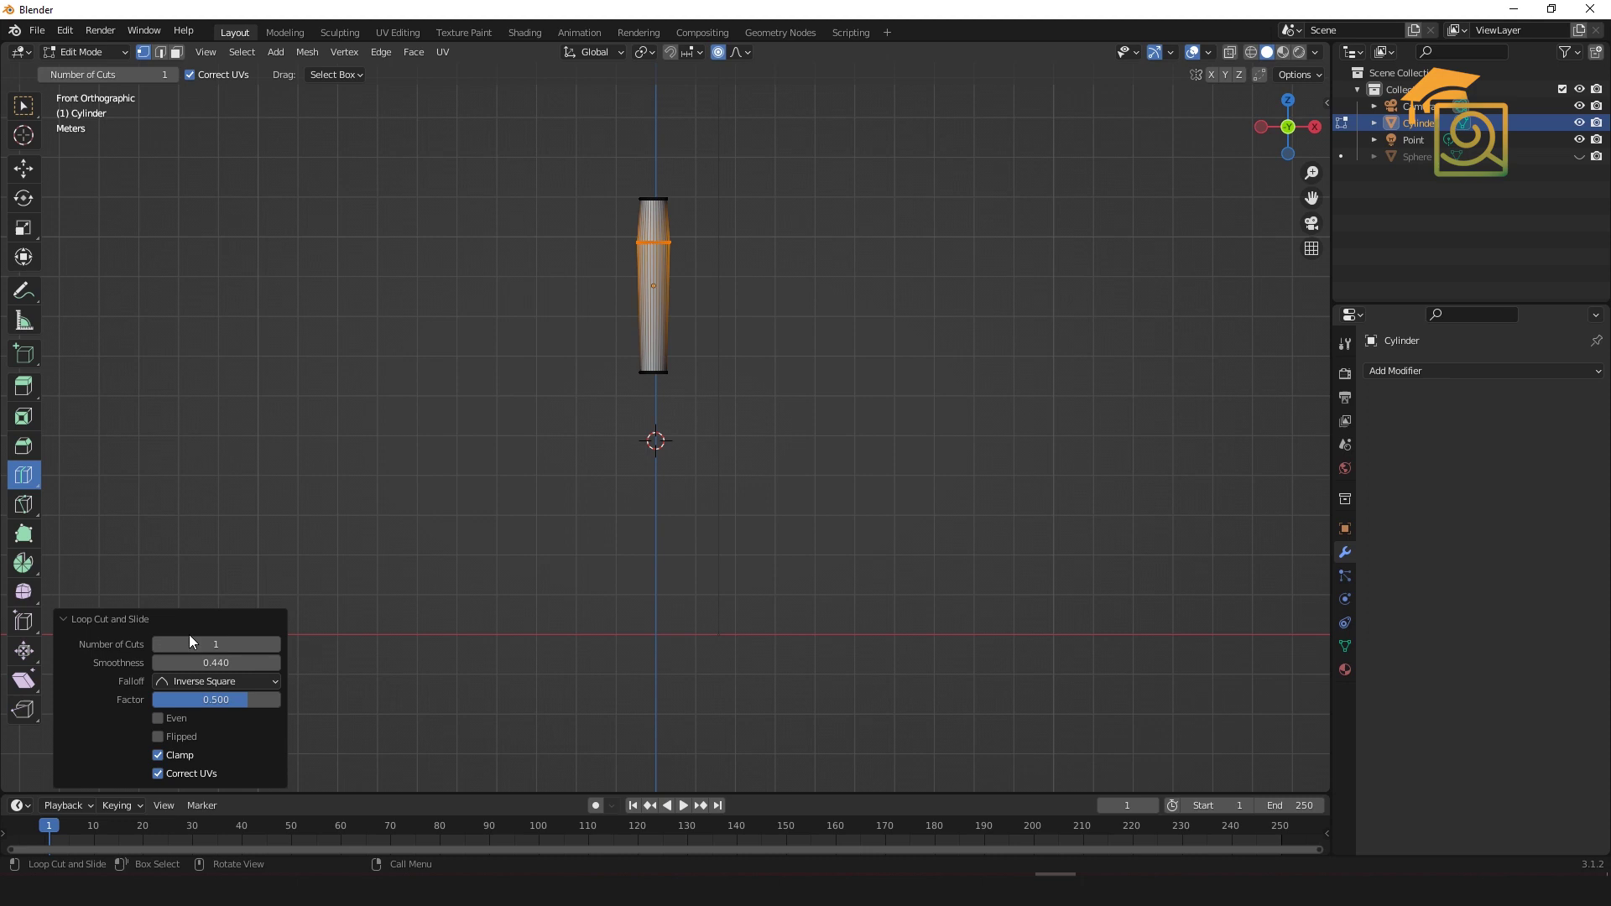
pyautogui.hotkey('ctrl', 'z')
# Step: Add one centred loop cut to the cylinder, and four cuts with a factor of about 0.385 to its upper half
pyautogui.moveTo(663, 273); pyautogui.dragTo(656, 237)
pyautogui.rightClick(657, 232)
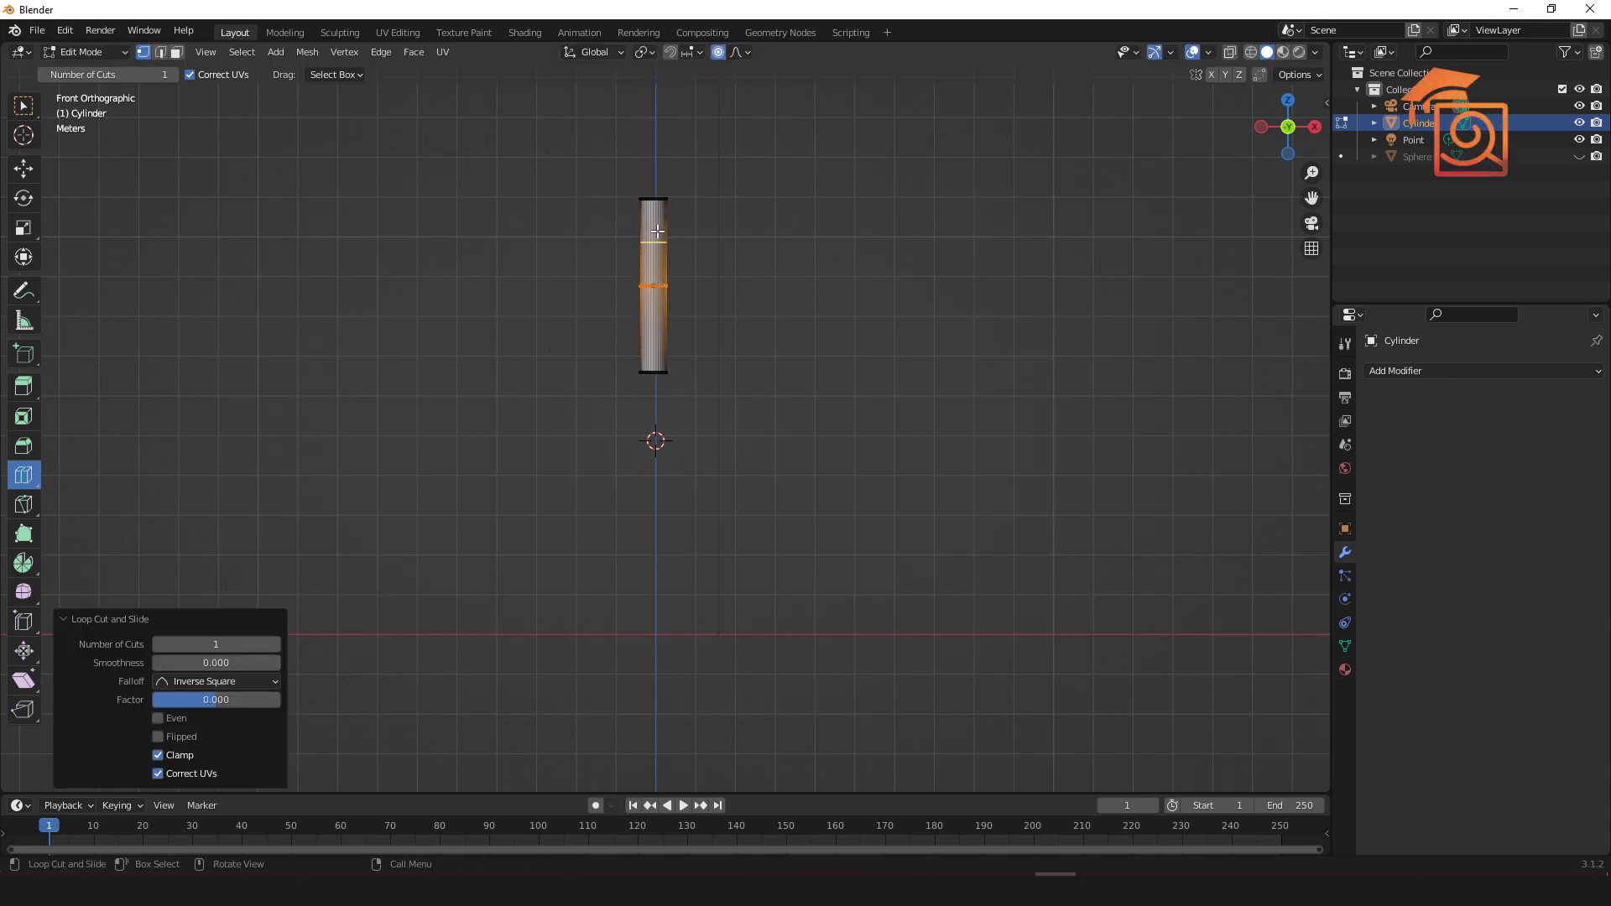
pyautogui.moveTo(655, 286); pyautogui.dragTo(655, 268)
pyautogui.moveTo(230, 642); pyautogui.dragTo(260, 641)
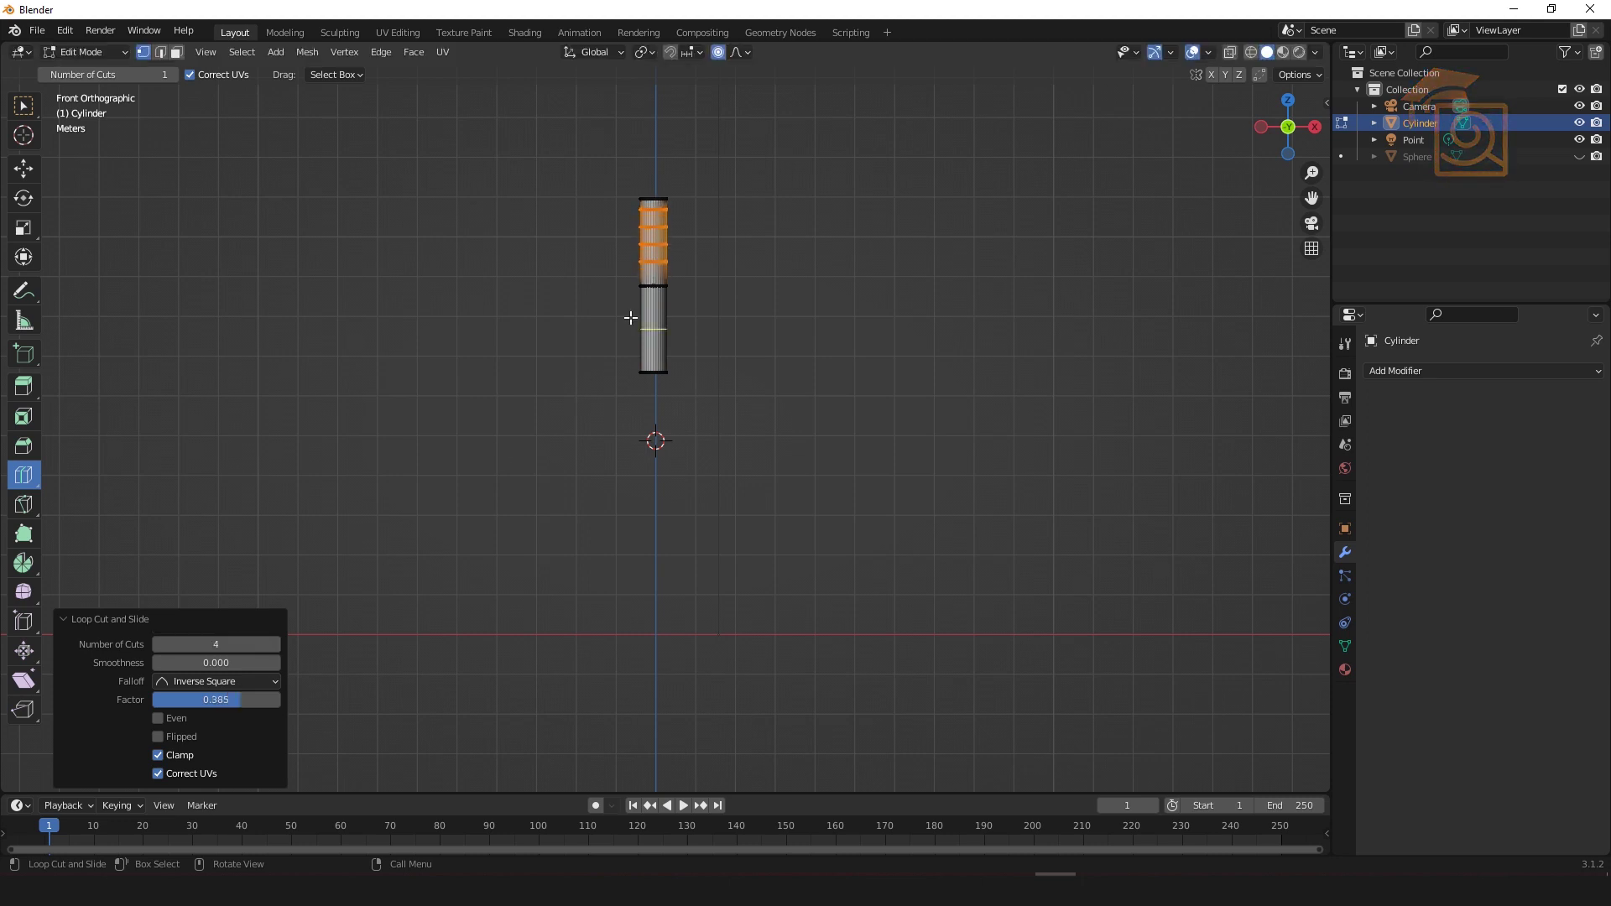
# Step: Select the top three edge rings of the stem and shift them slightly in positive X with proportional editing
pyautogui.moveTo(613, 183); pyautogui.dragTo(706, 235)
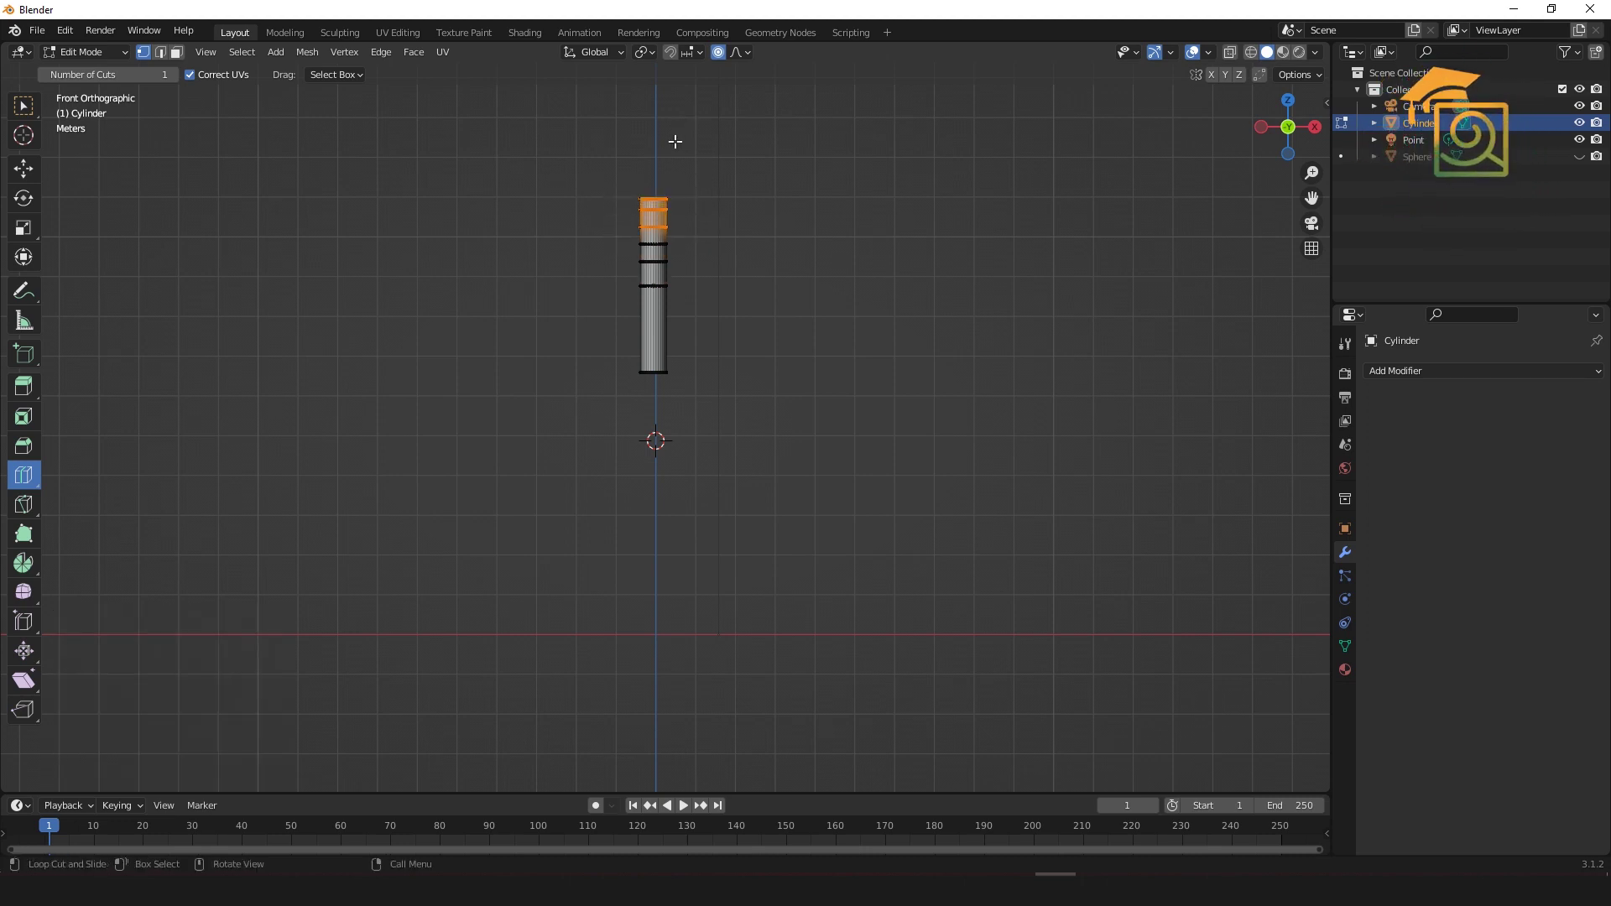
pyautogui.press('g')
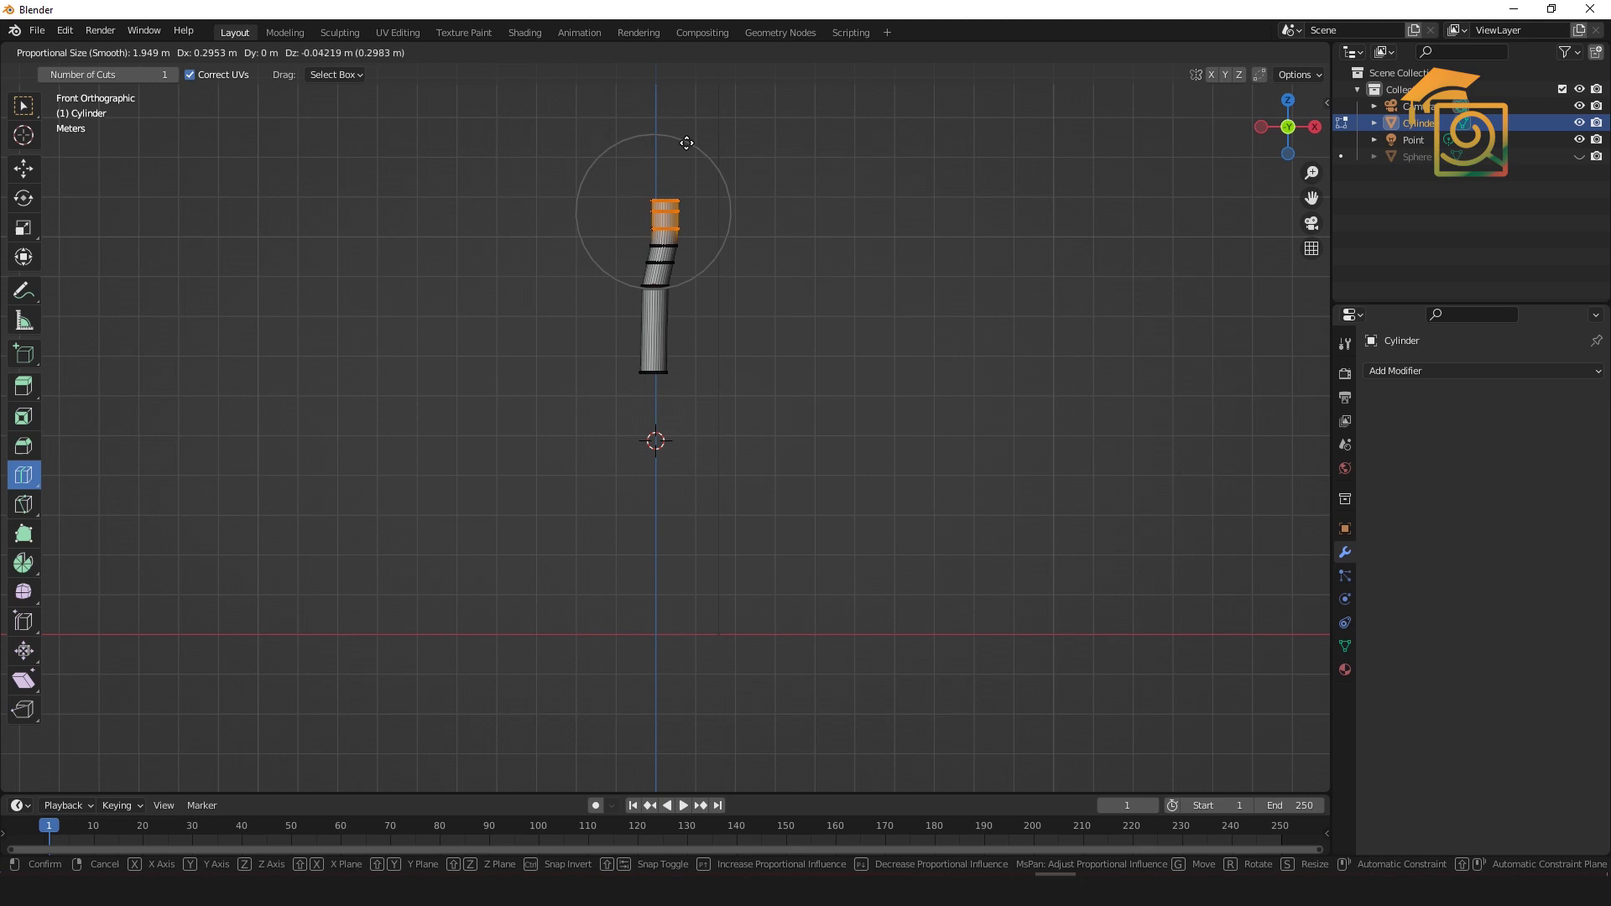
pyautogui.click(682, 141)
# Step: Add two loop cuts to the stem's lower half and move the upper one about -0.127 m along X and 0.042 m along Z
pyautogui.moveTo(655, 338); pyautogui.dragTo(658, 335)
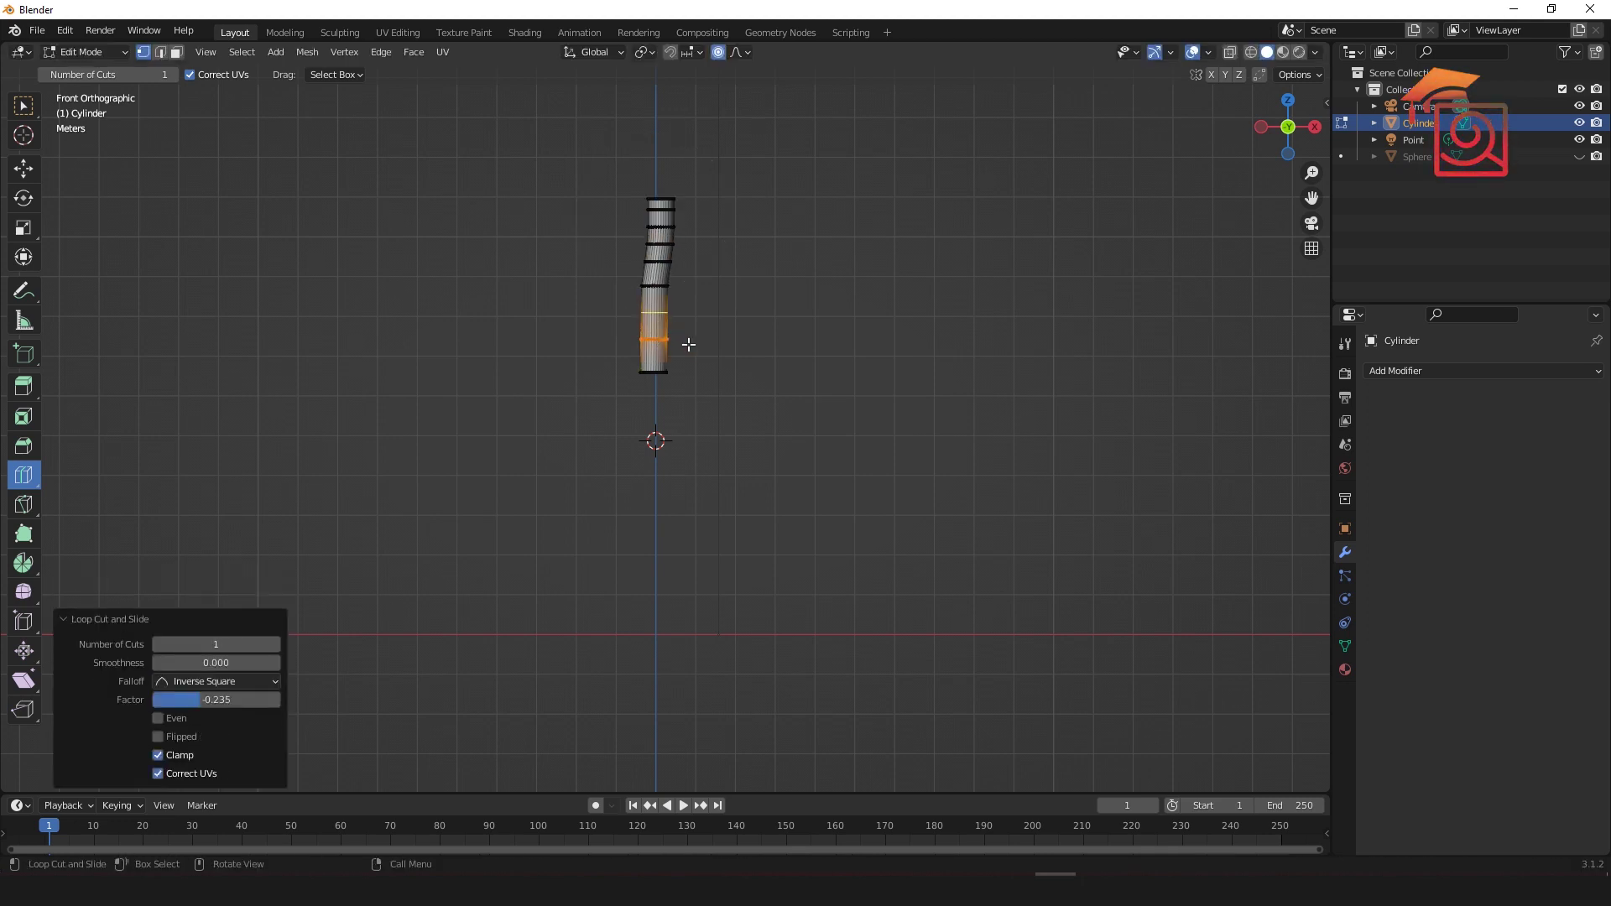
pyautogui.click(659, 317)
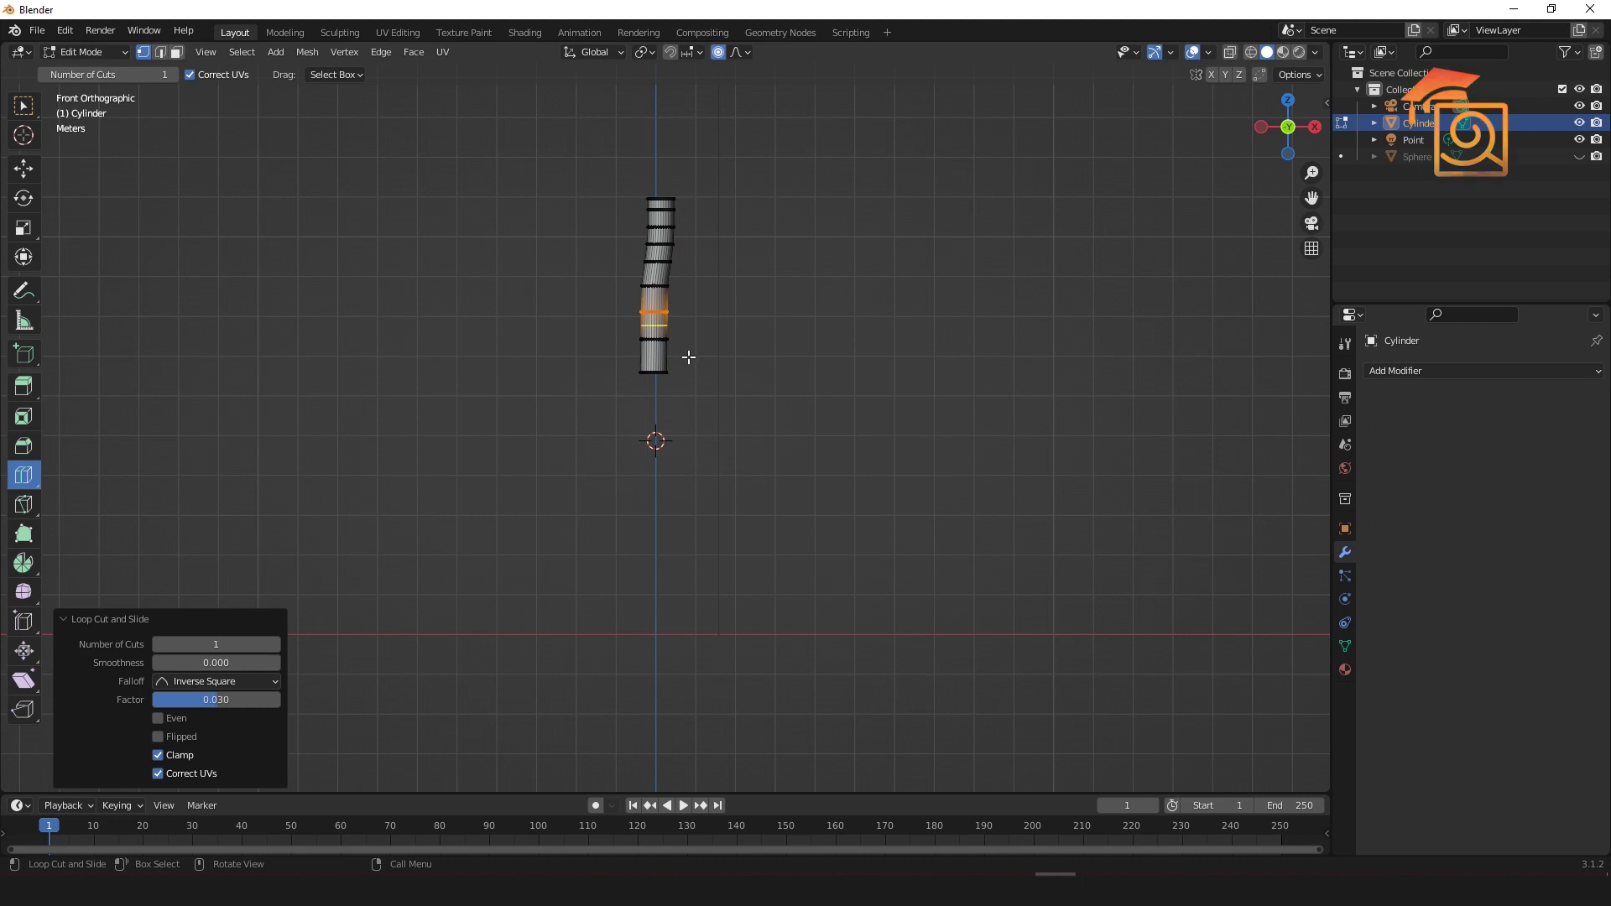
pyautogui.press('g')
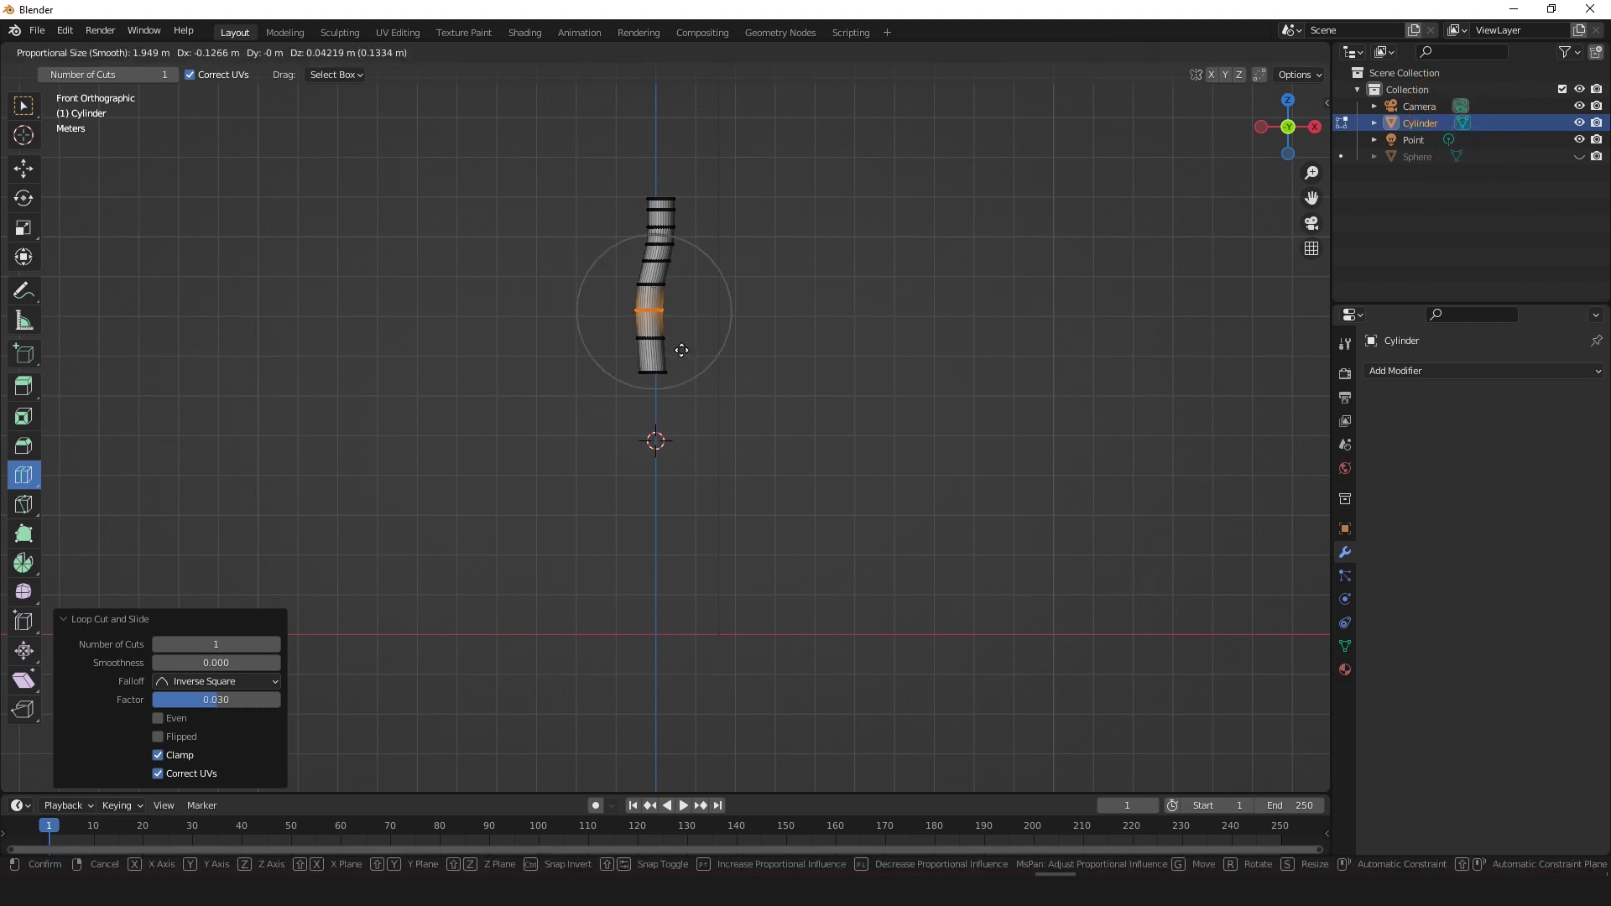
pyautogui.click(681, 350)
# Step: Return to Object Mode, unhide the sphere in the viewport and deselect the stem
pyautogui.moveTo(747, 360); pyautogui.dragTo(787, 399, button='middle')
pyautogui.press('Tab')
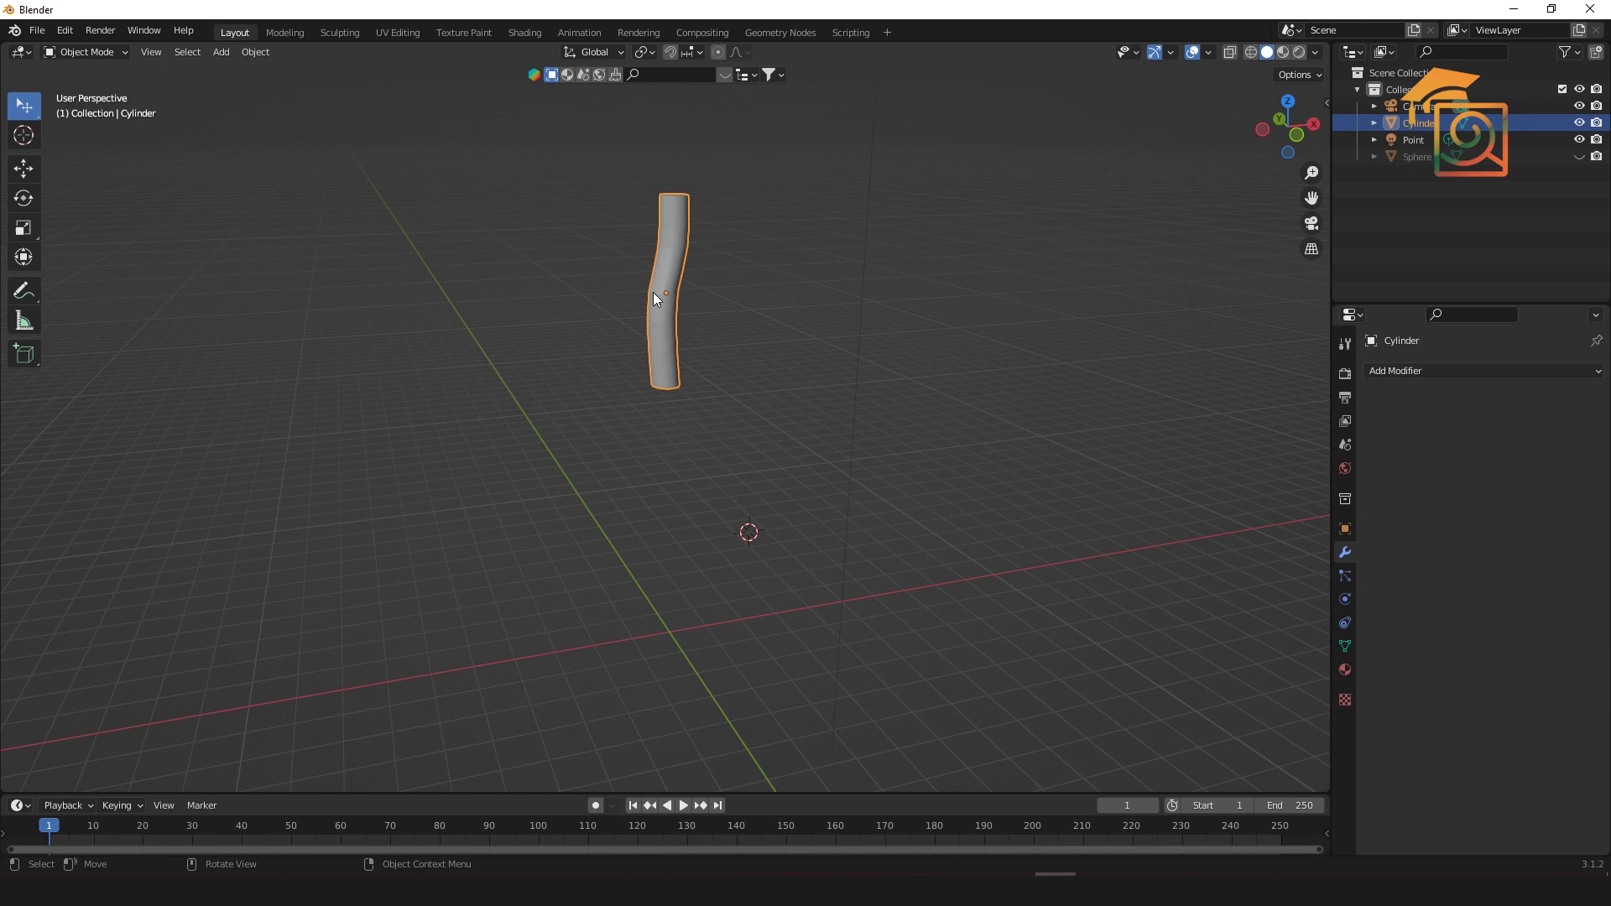
pyautogui.click(1579, 157)
pyautogui.moveTo(798, 379)
pyautogui.mouseDown(button='middle')
pyautogui.moveTo(802, 399)
pyautogui.moveTo(621, 434)
pyautogui.moveTo(825, 401)
pyautogui.moveTo(846, 329)
pyautogui.moveTo(807, 347)
pyautogui.moveTo(807, 372)
pyautogui.mouseUp(button='middle')
pyautogui.scroll(2, 768, 344)
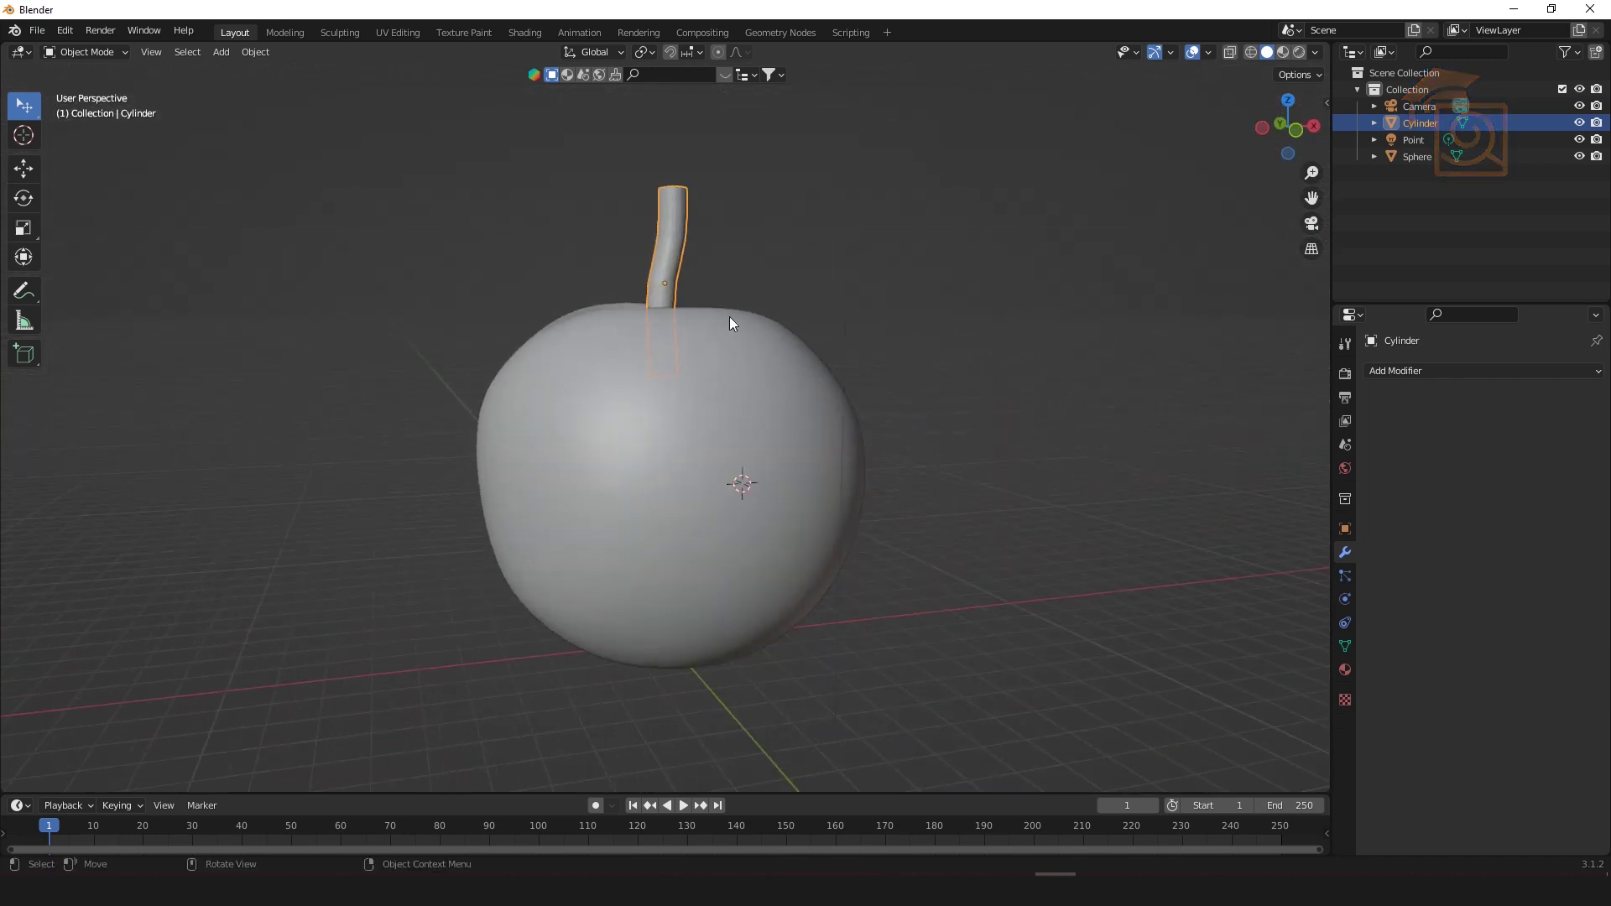
pyautogui.click(762, 211)
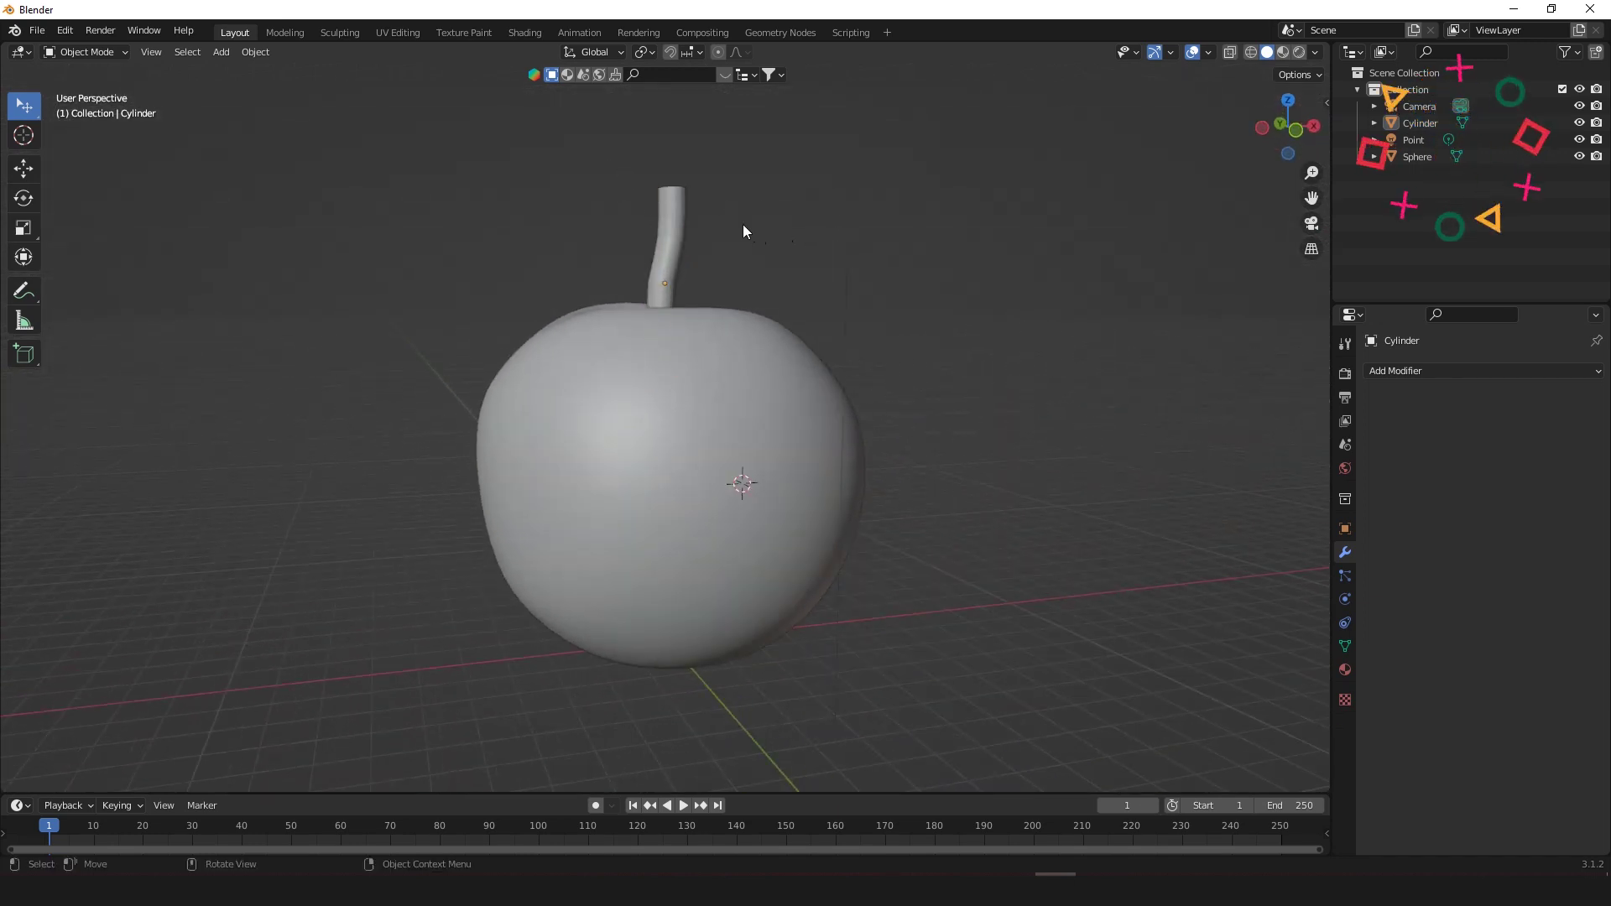
# Step: Reopen the stem's mesh for editing with the box selection tool active, and hide the sphere in the viewport
pyautogui.press('Tab')
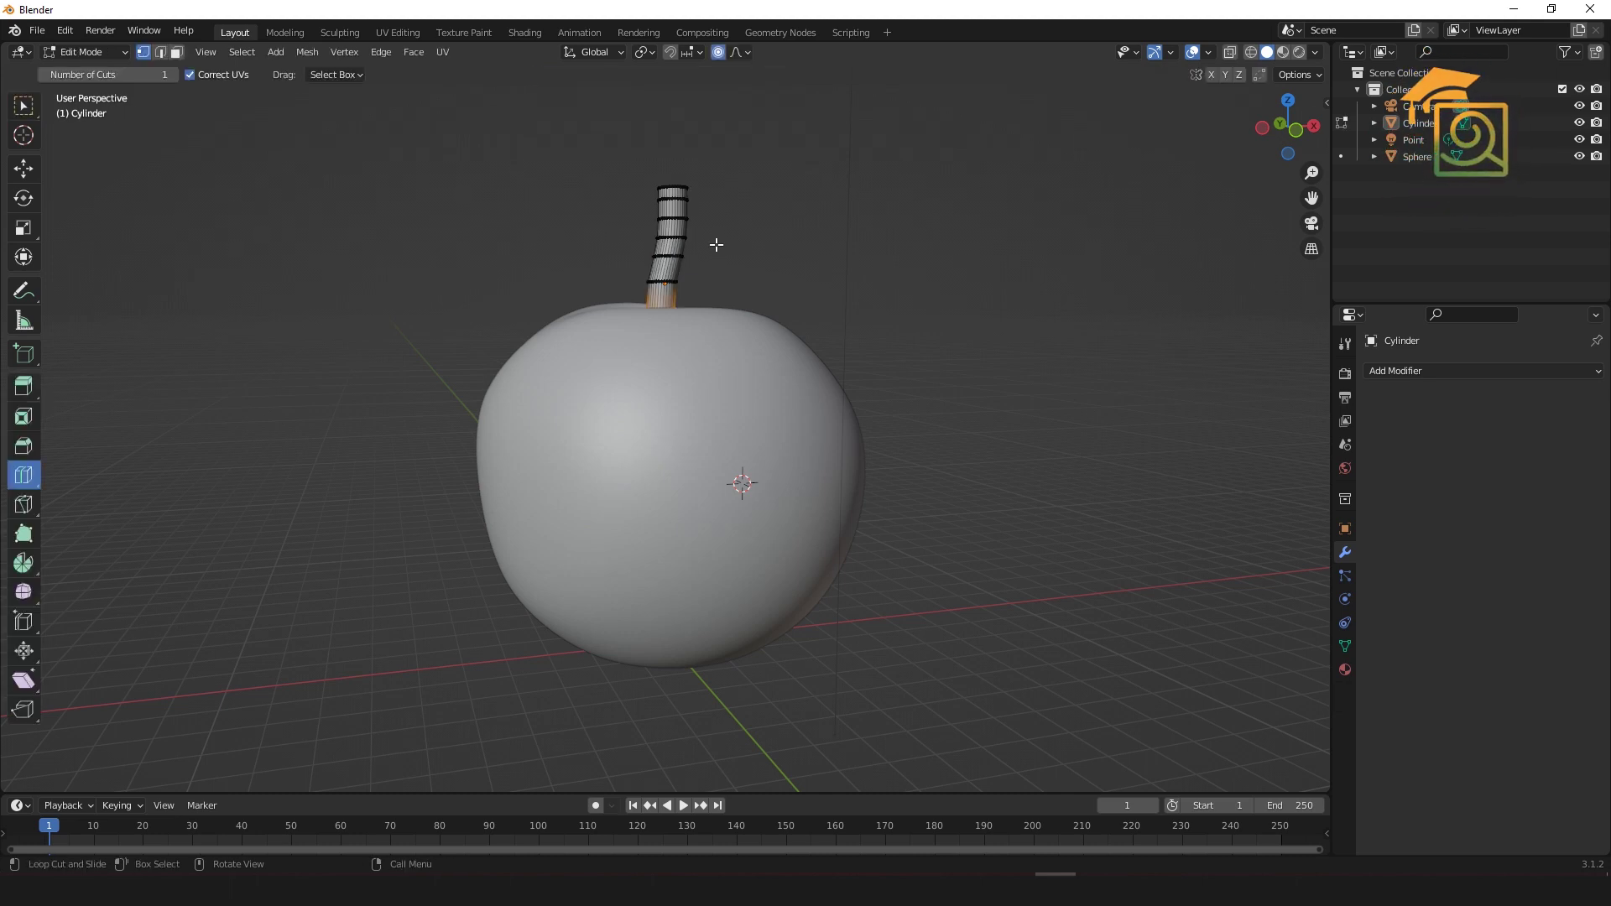
pyautogui.moveTo(585, 170); pyautogui.dragTo(737, 211)
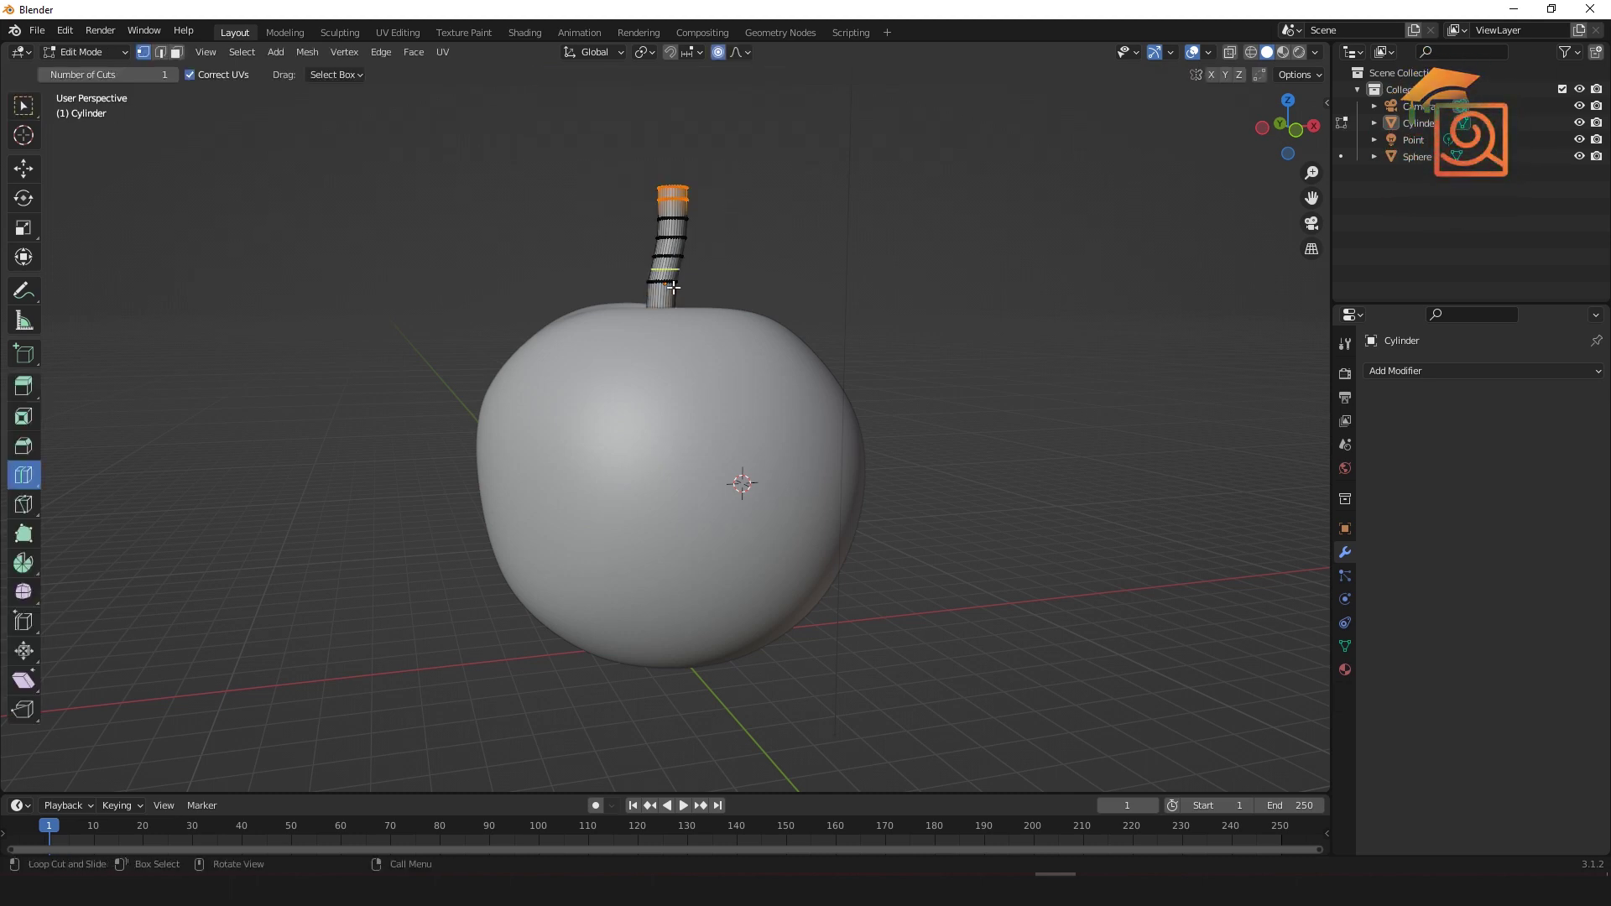
pyautogui.click(36, 109)
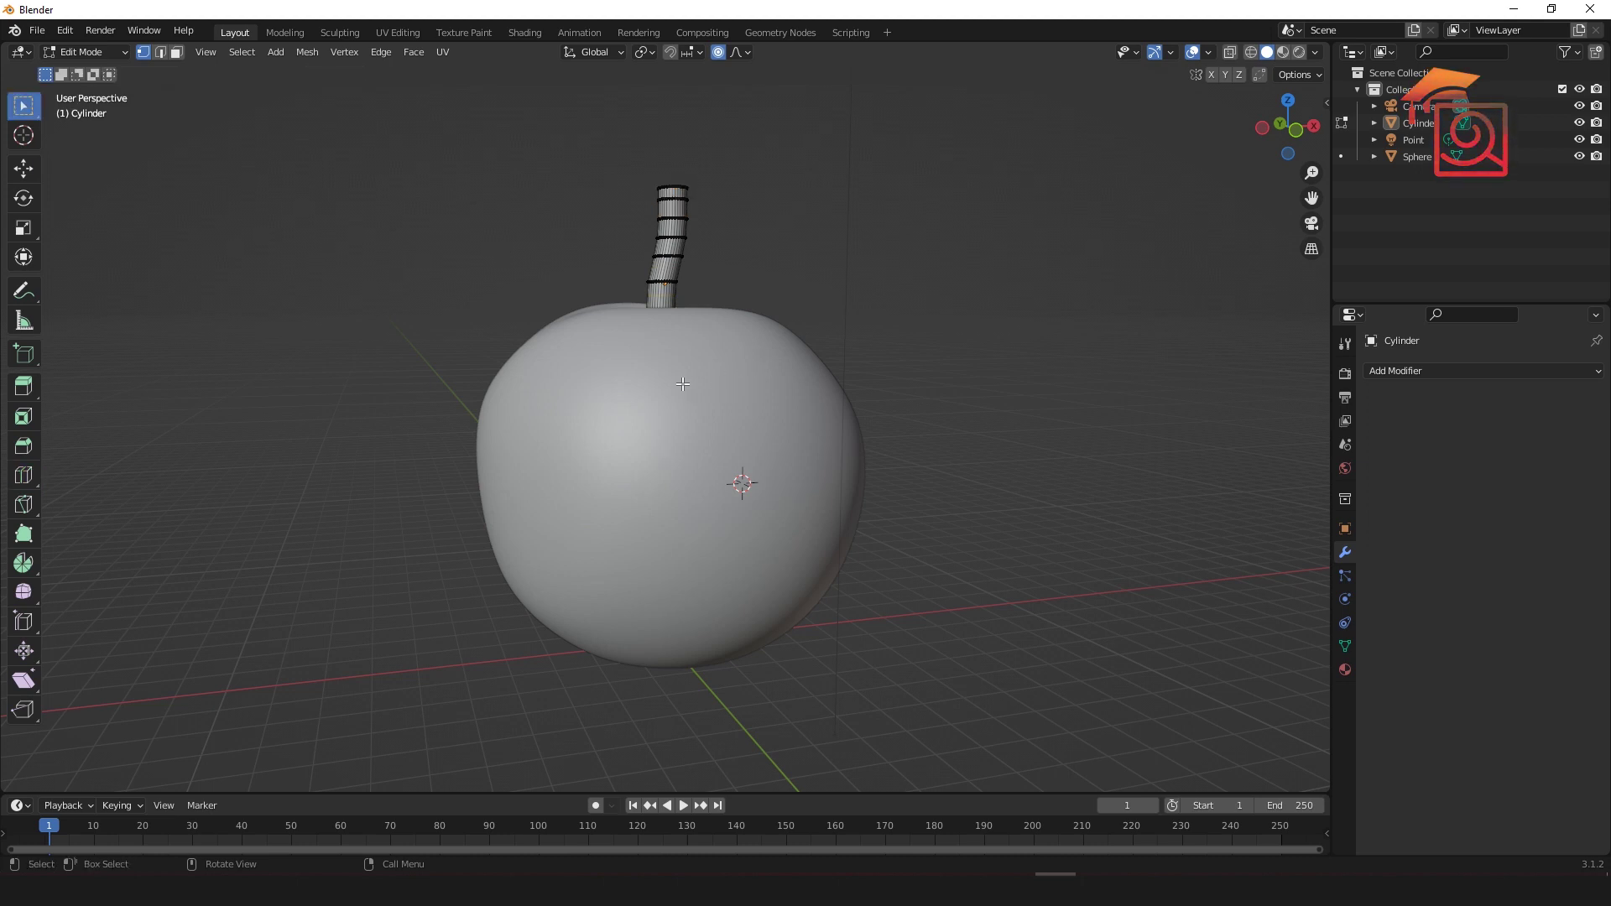
pyautogui.click(1579, 156)
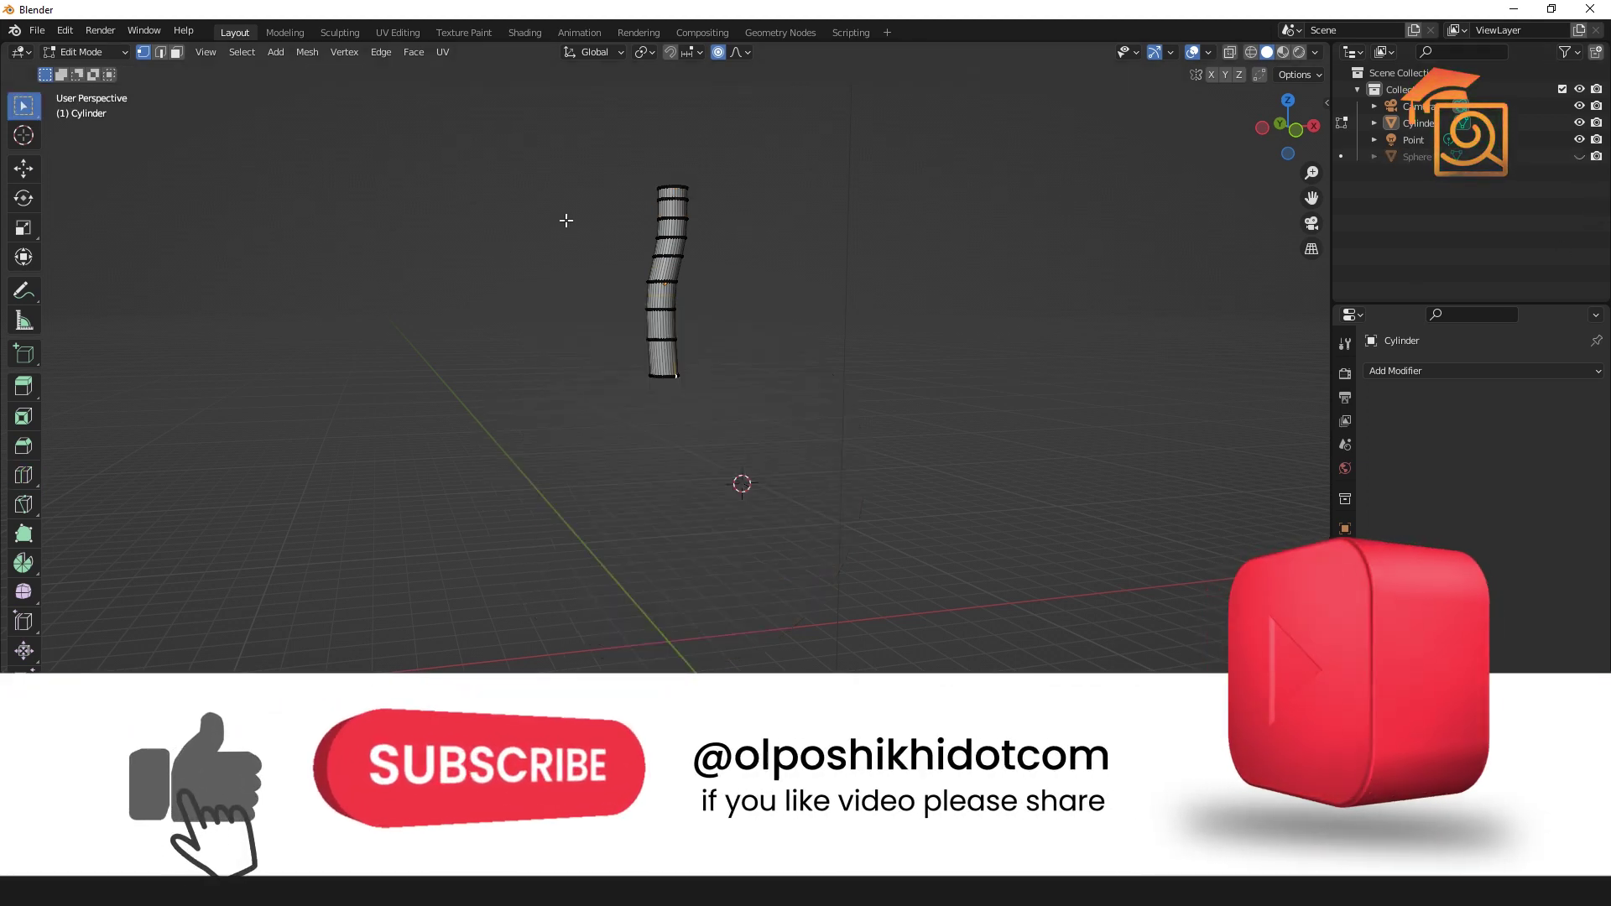
# Step: Scale down the stem's lower three edge rings and then its top four, using proportional editing to thin both ends
pyautogui.moveTo(590, 295); pyautogui.dragTo(733, 400)
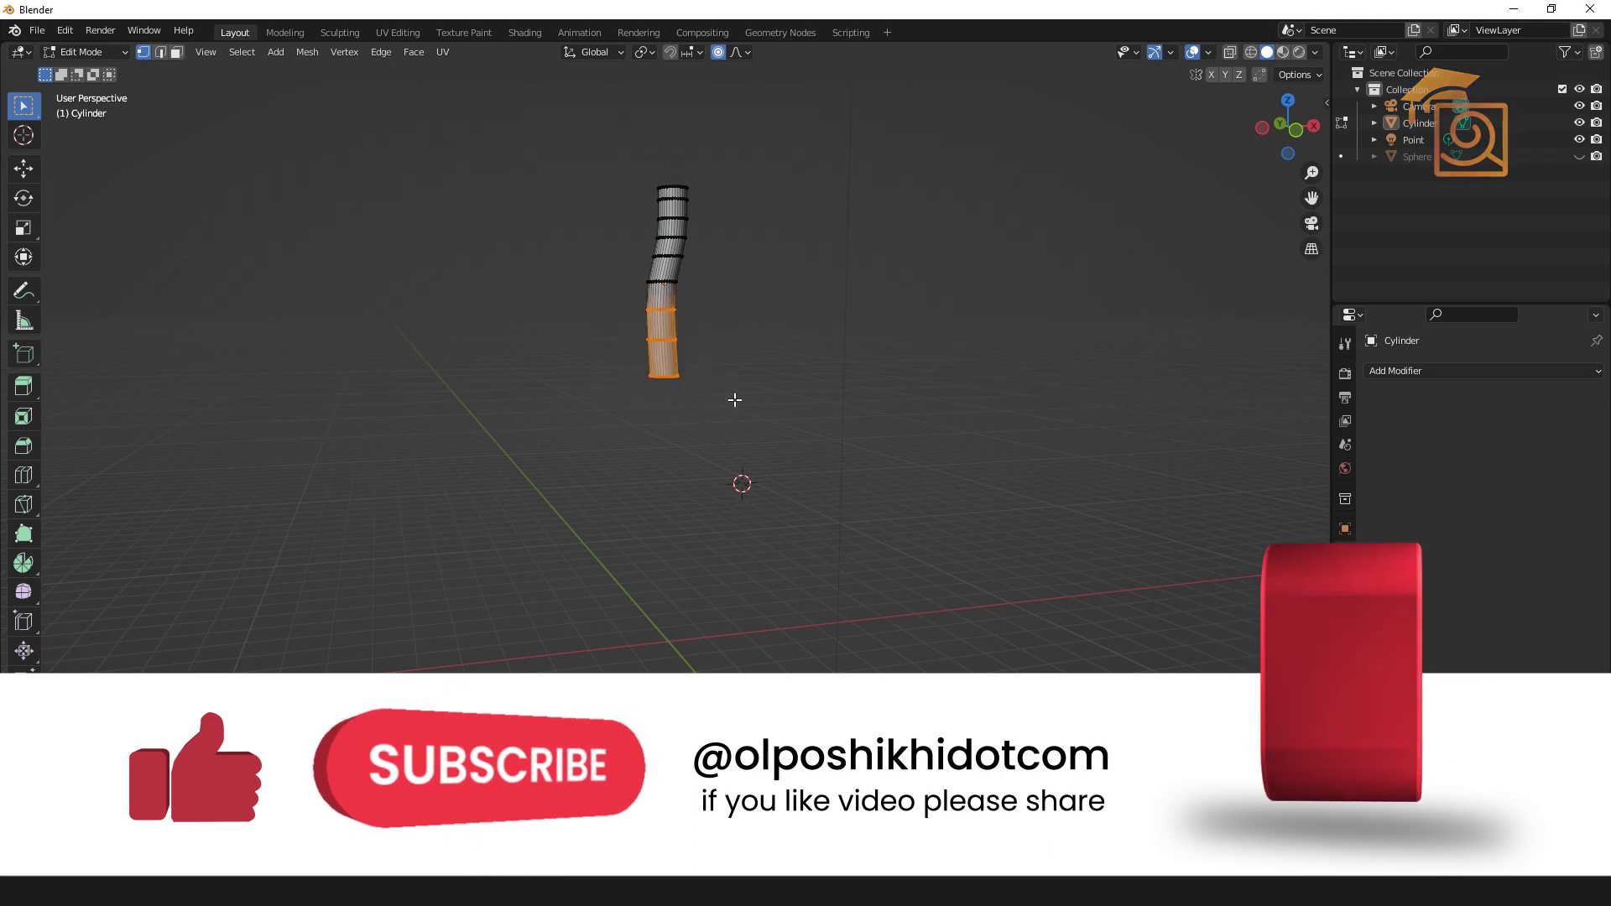
pyautogui.press('s')
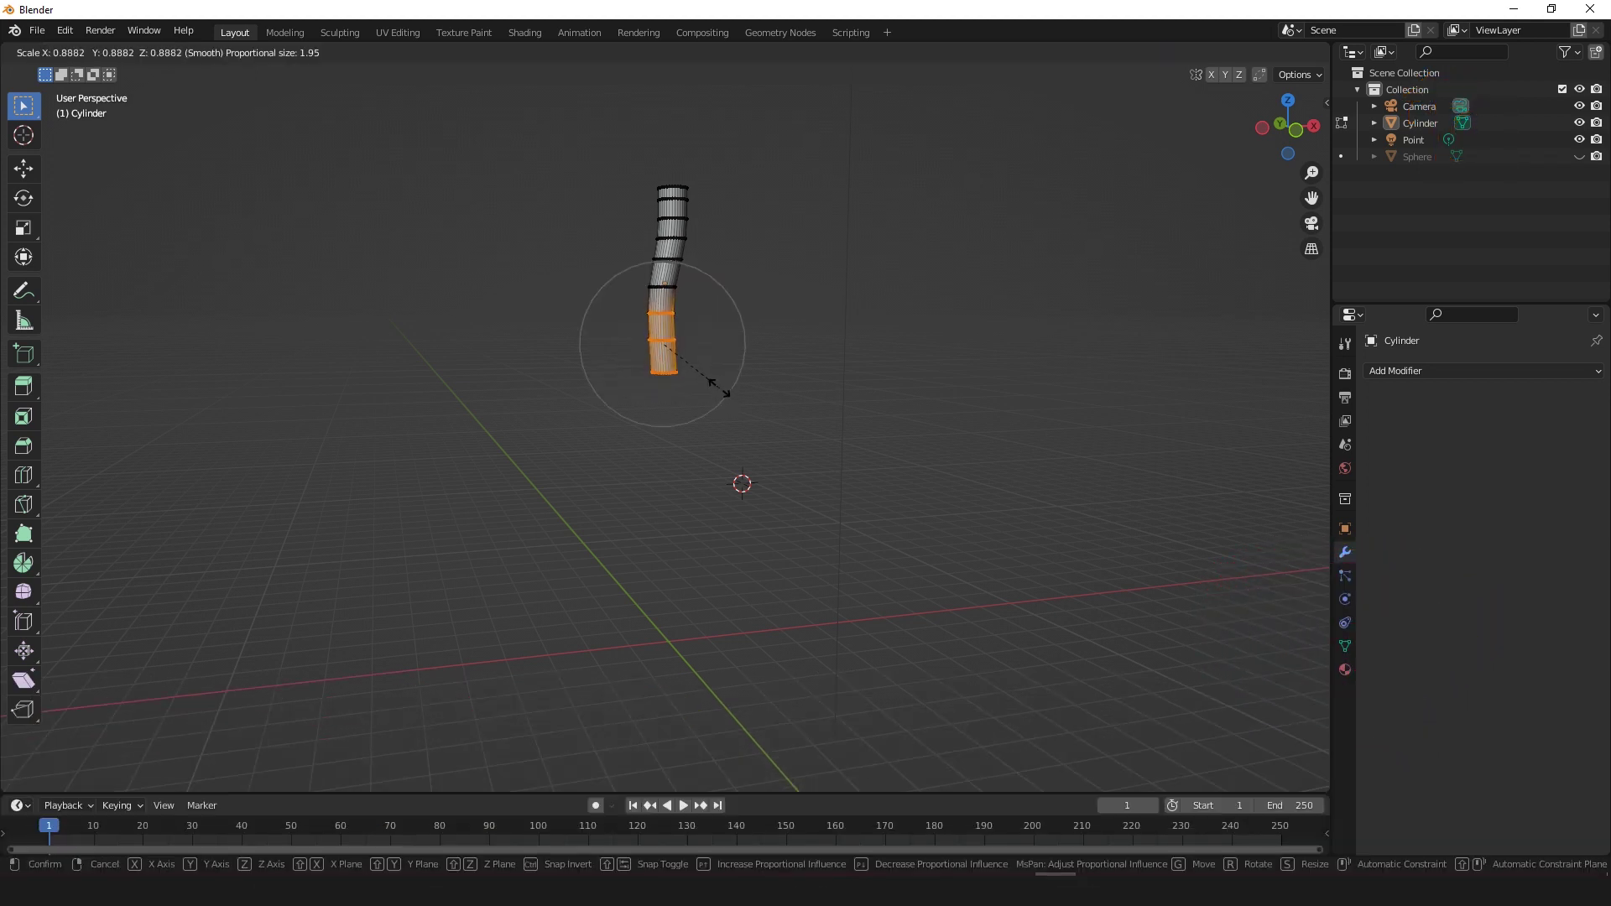
pyautogui.click(705, 374)
pyautogui.moveTo(614, 163); pyautogui.dragTo(726, 248)
pyautogui.press('s')
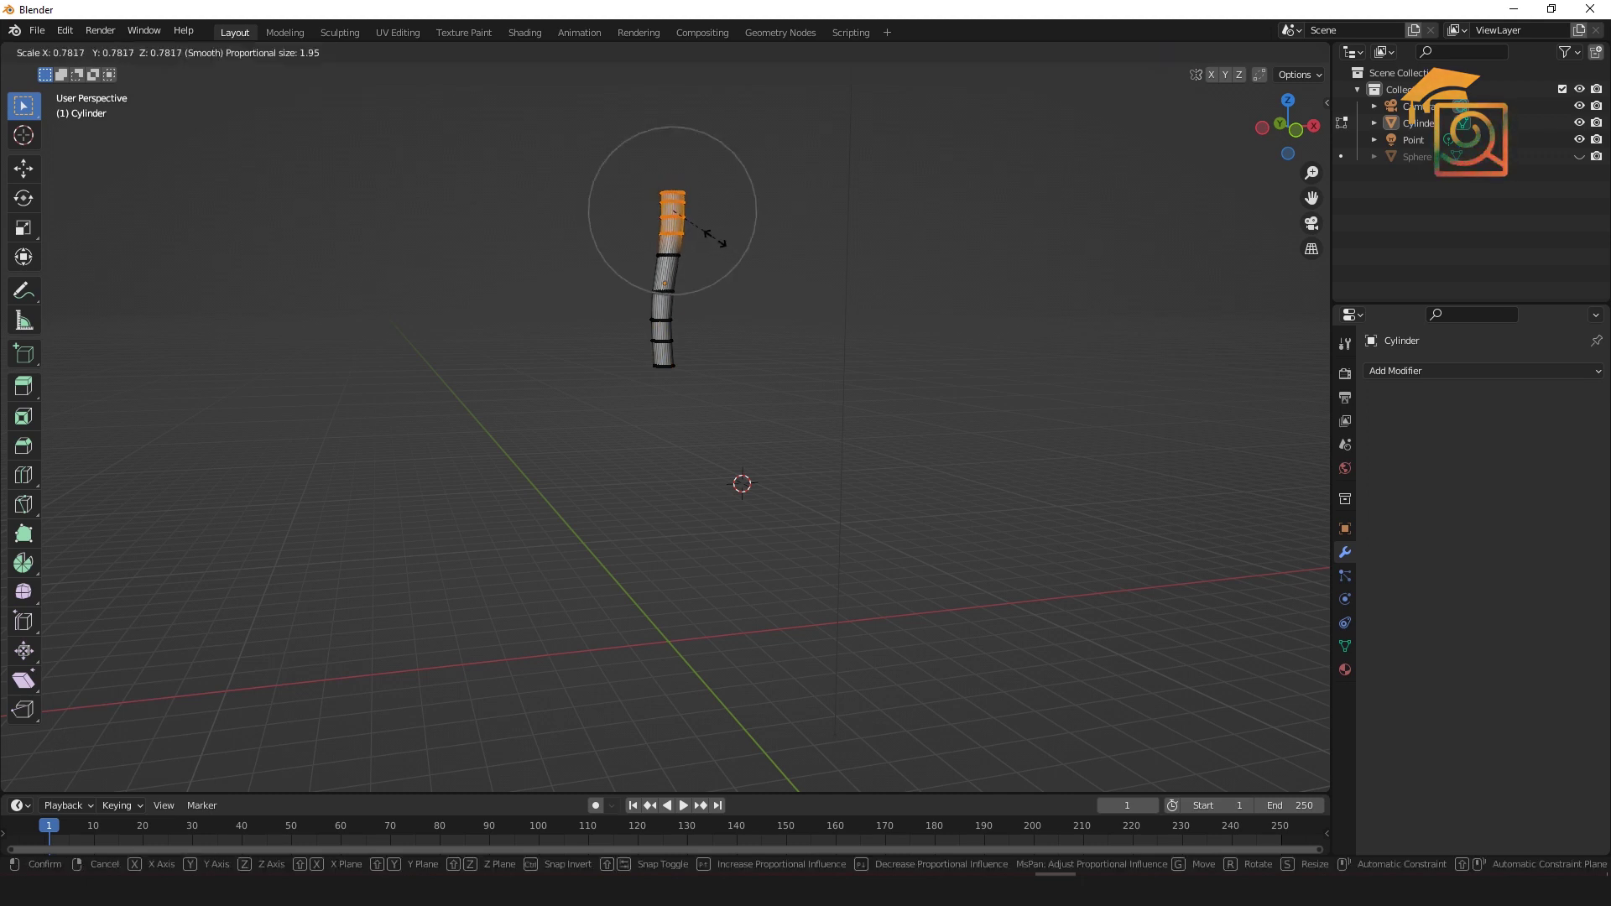
pyautogui.click(727, 245)
# Step: Scale the stem's lower three edge rings again by 0.838 with proportional editing
pyautogui.moveTo(730, 411); pyautogui.dragTo(610, 315)
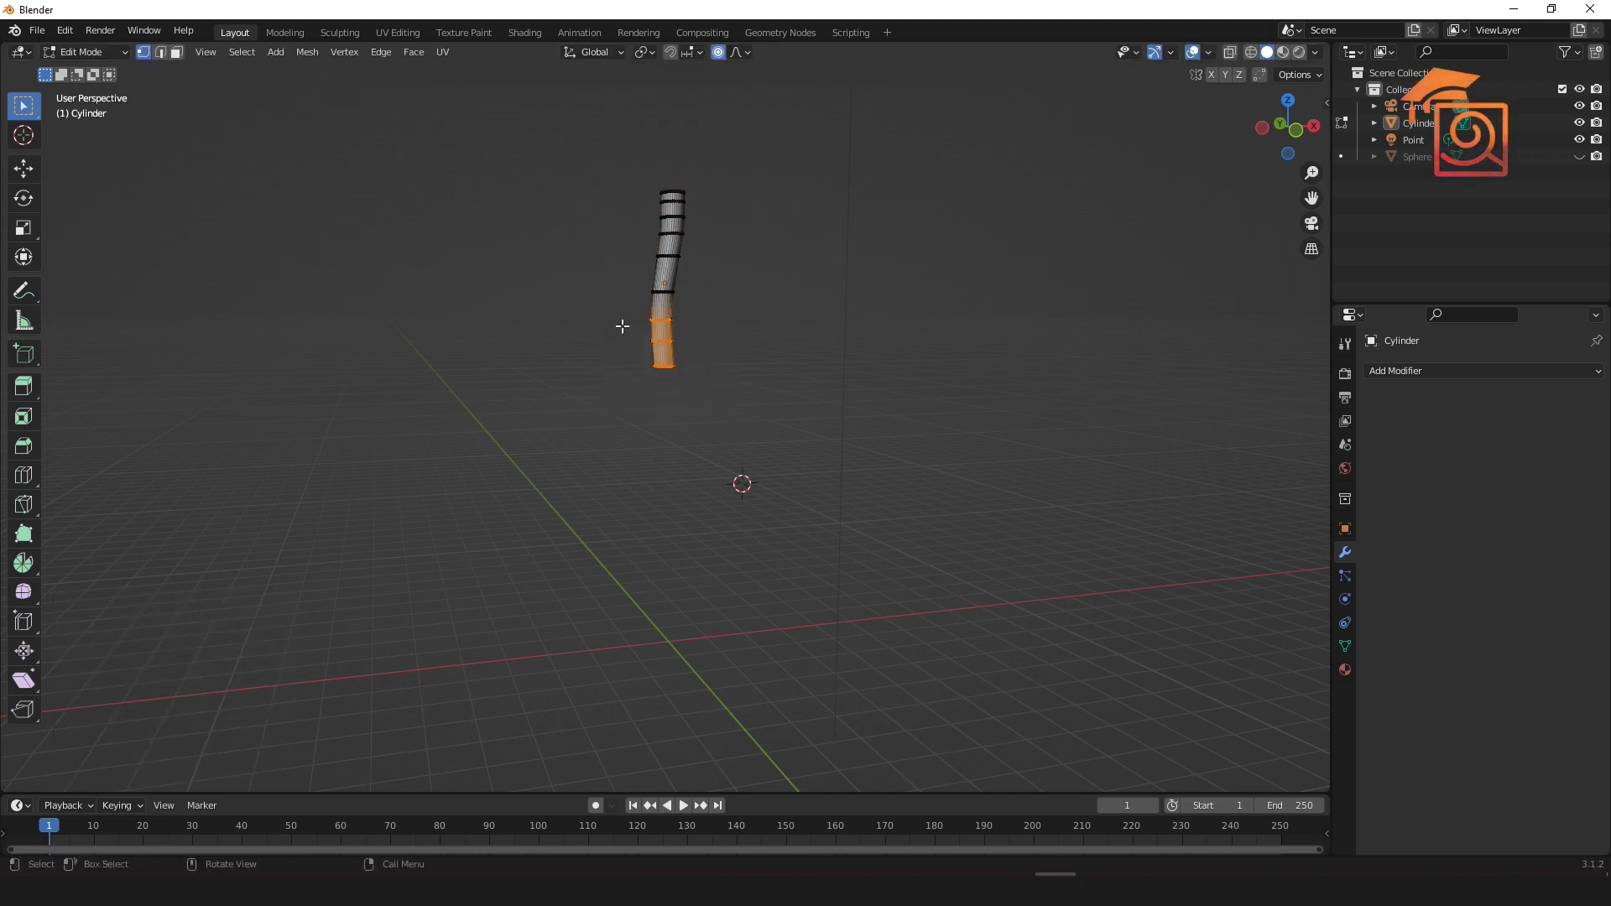
pyautogui.press('s')
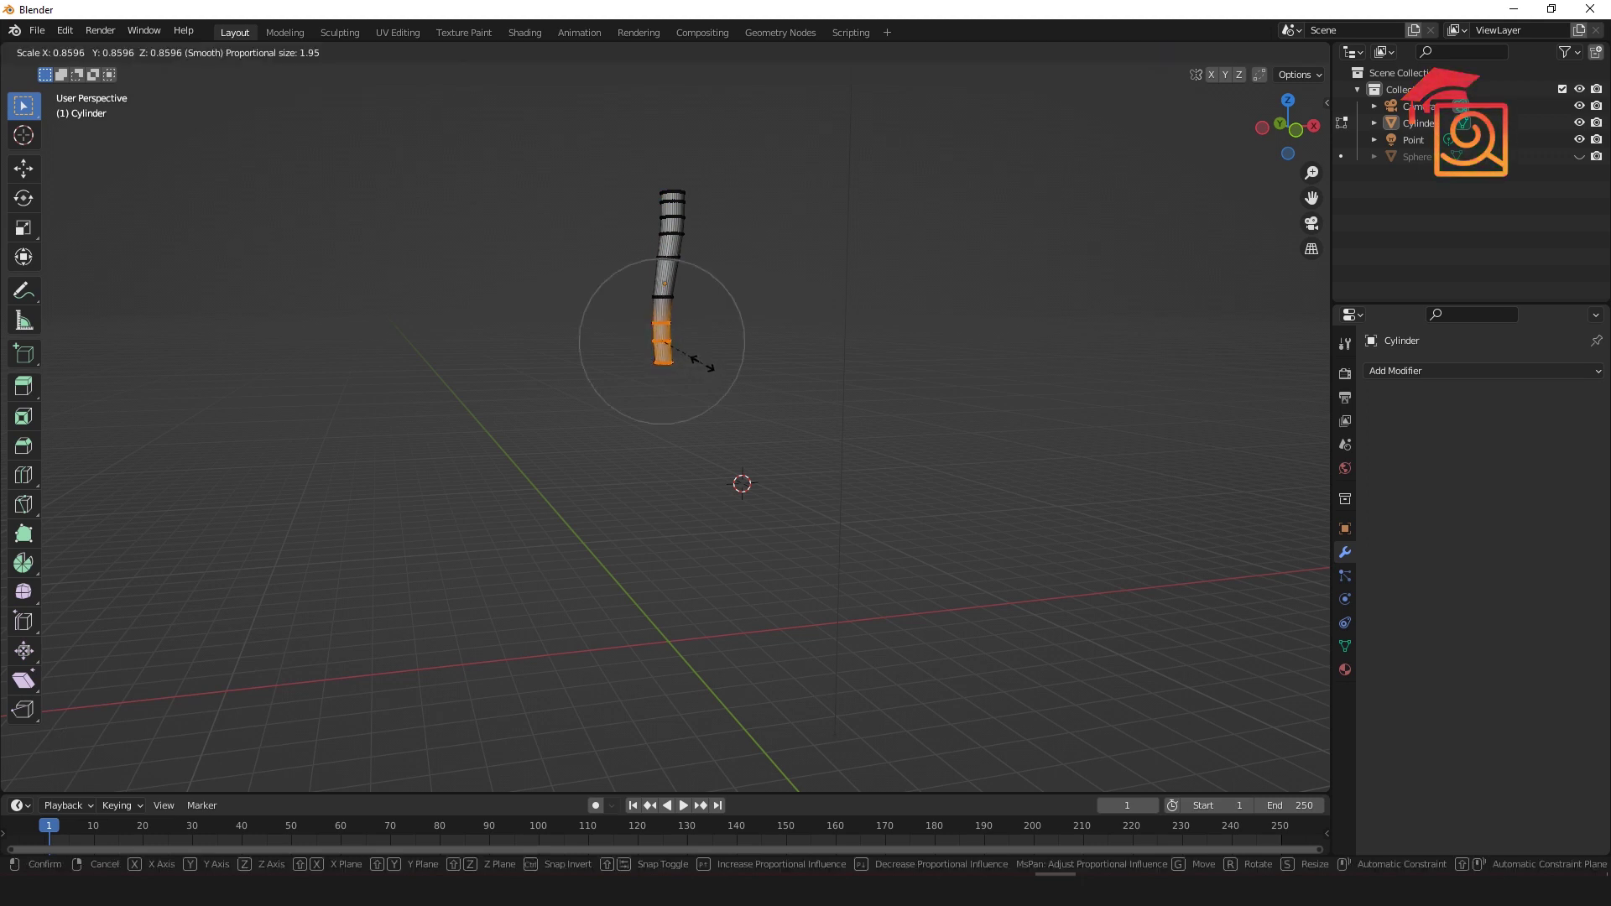
pyautogui.click(703, 361)
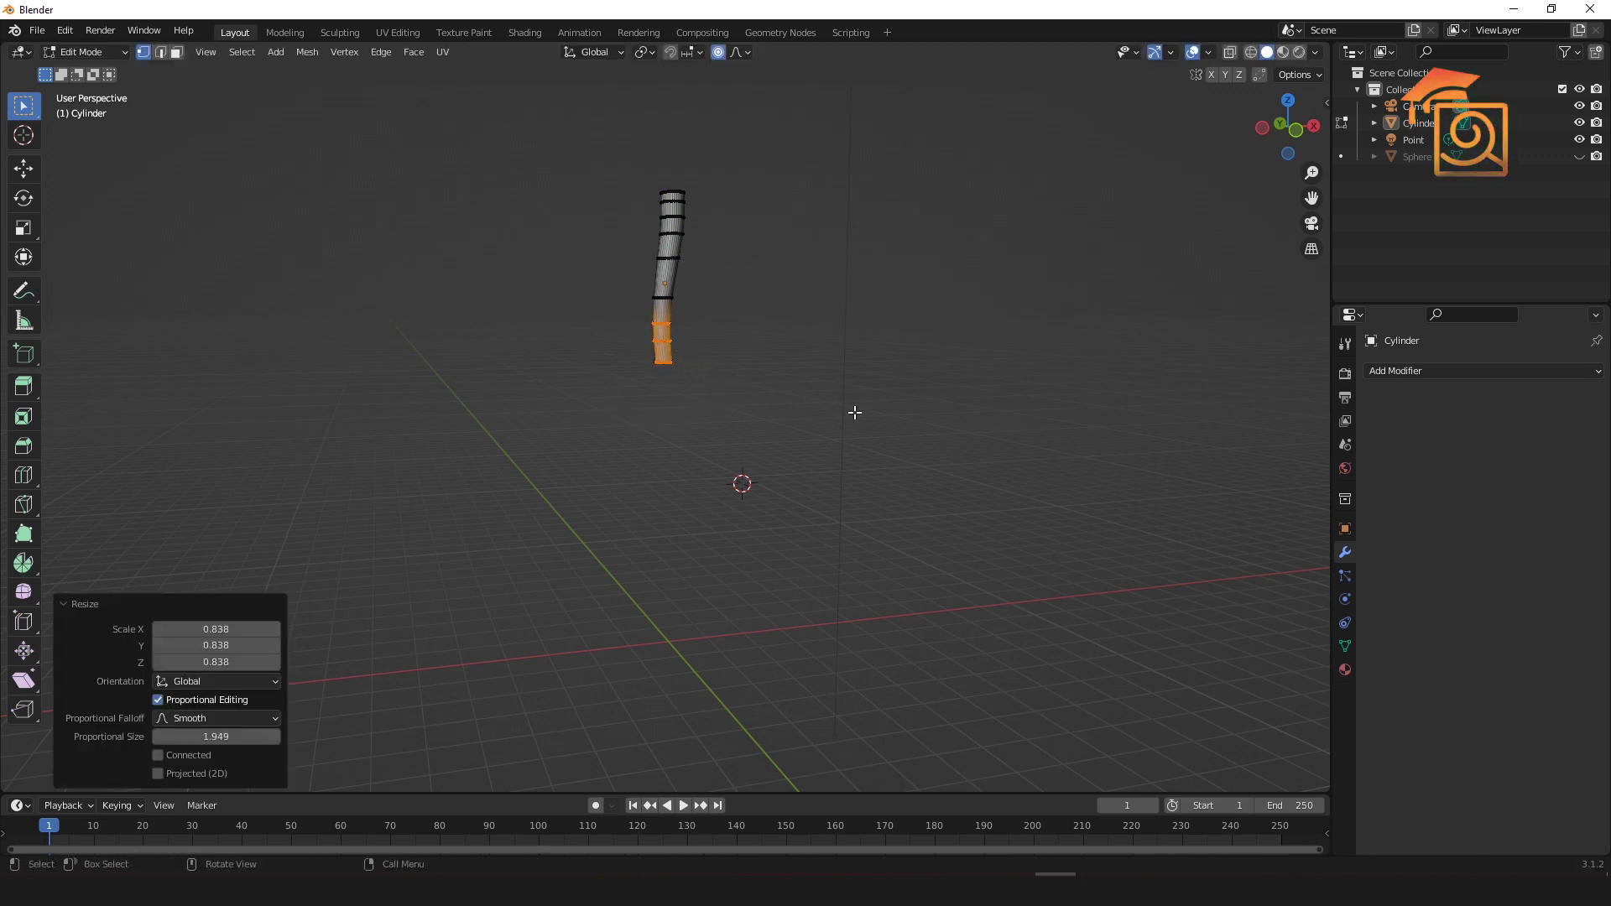
# Step: Unhide the sphere and return to Object Mode, viewing the apple with its stem in front view
pyautogui.click(1579, 157)
pyautogui.press('Tab')
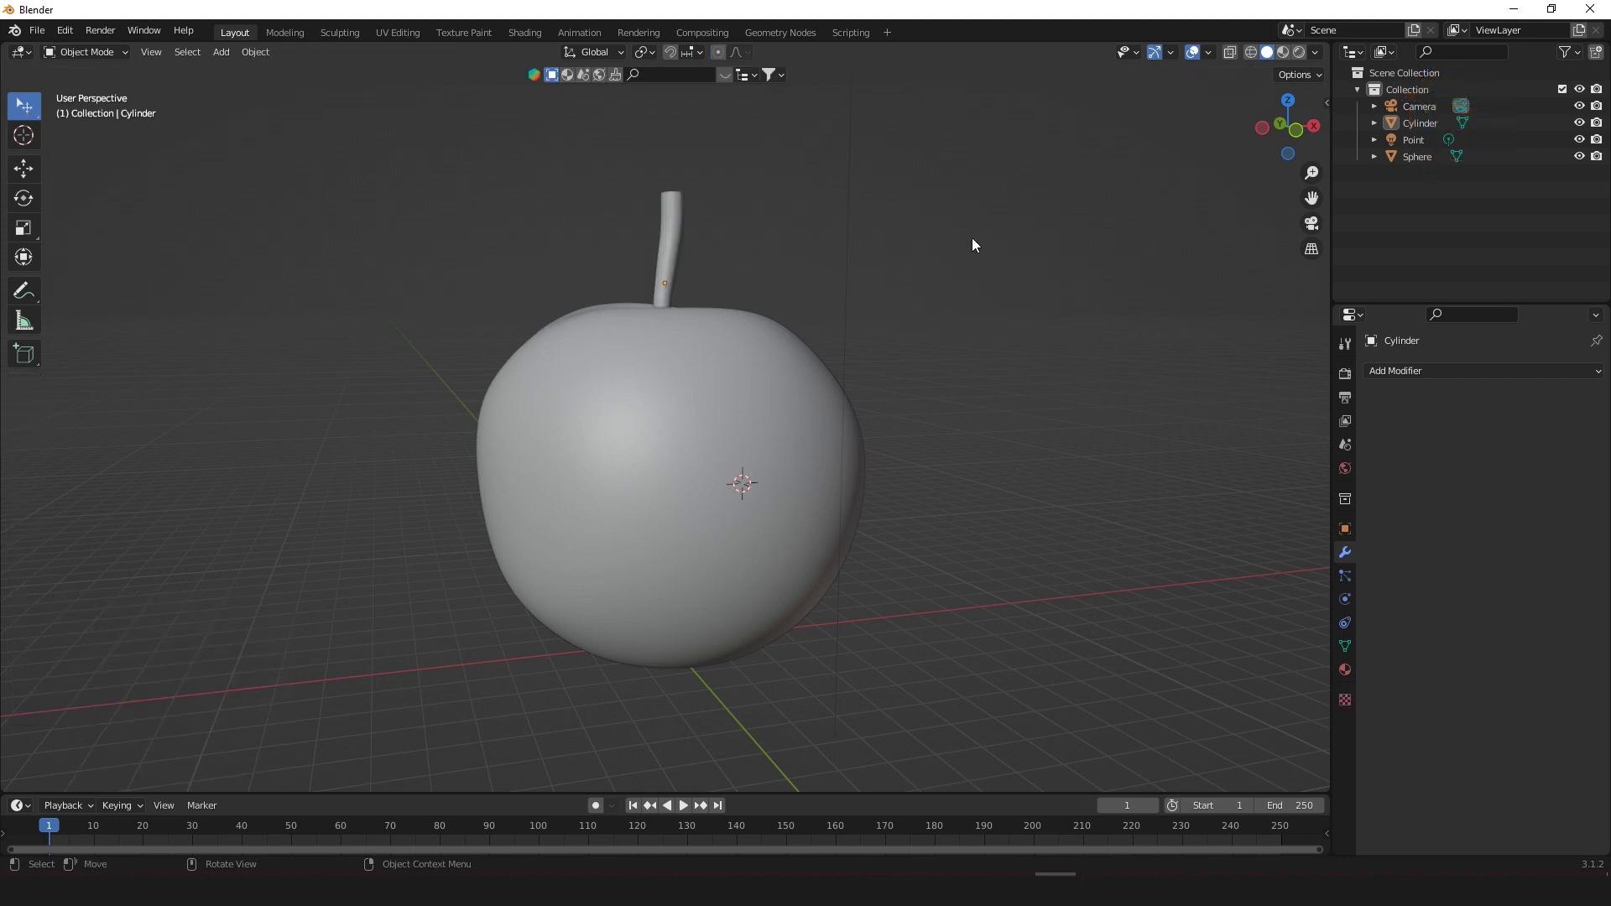
pyautogui.moveTo(944, 343); pyautogui.dragTo(691, 444, button='middle')
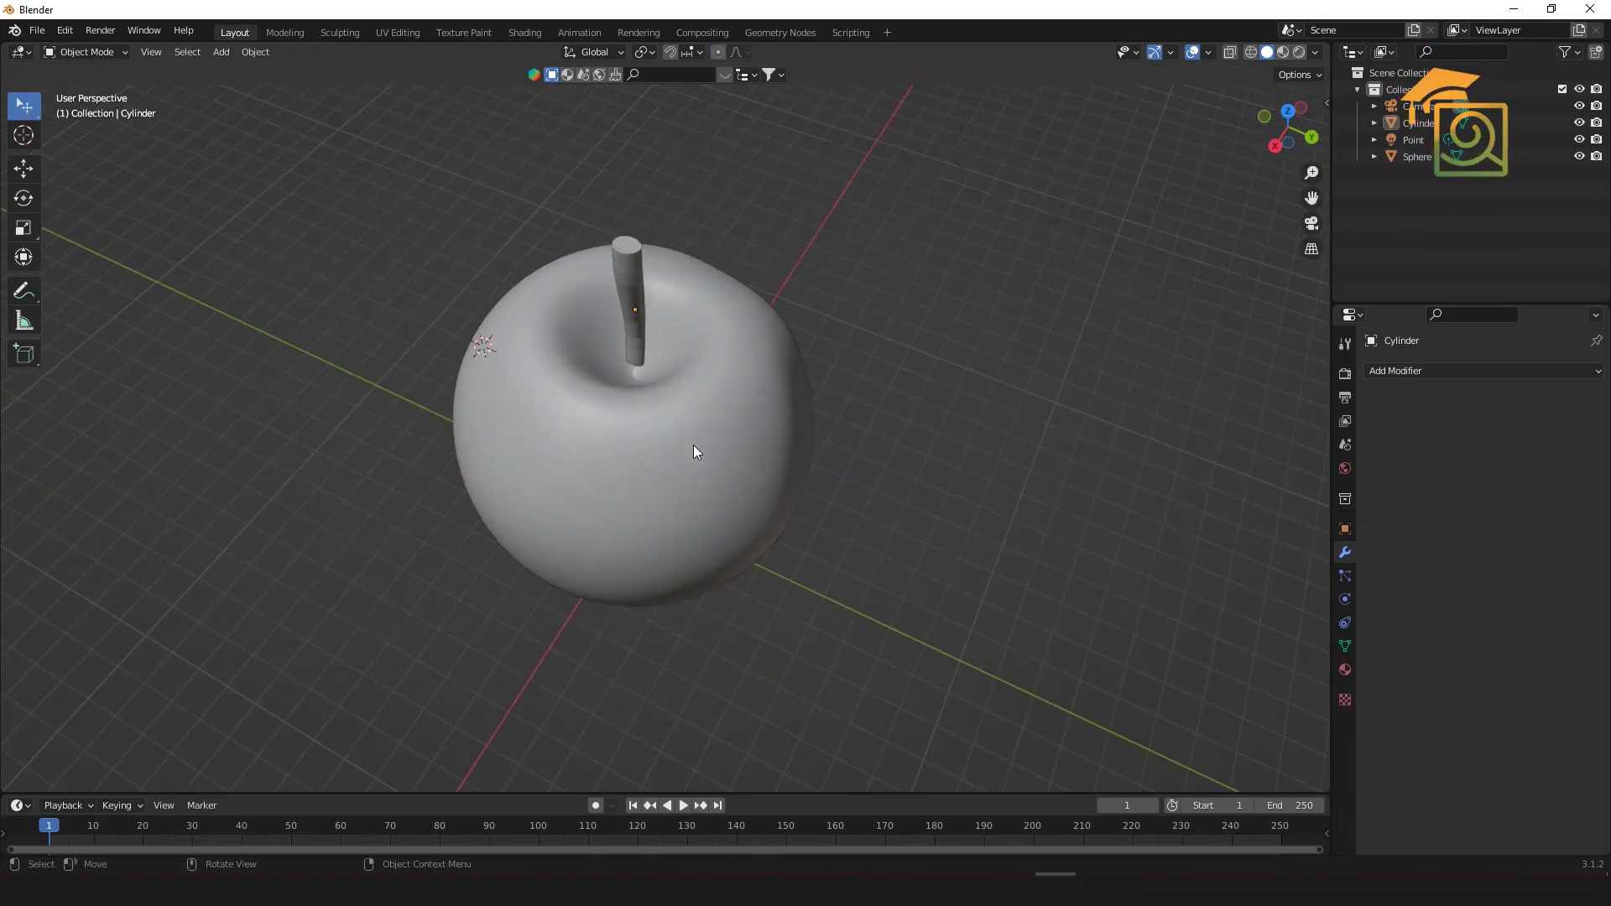
pyautogui.press('KP_1')
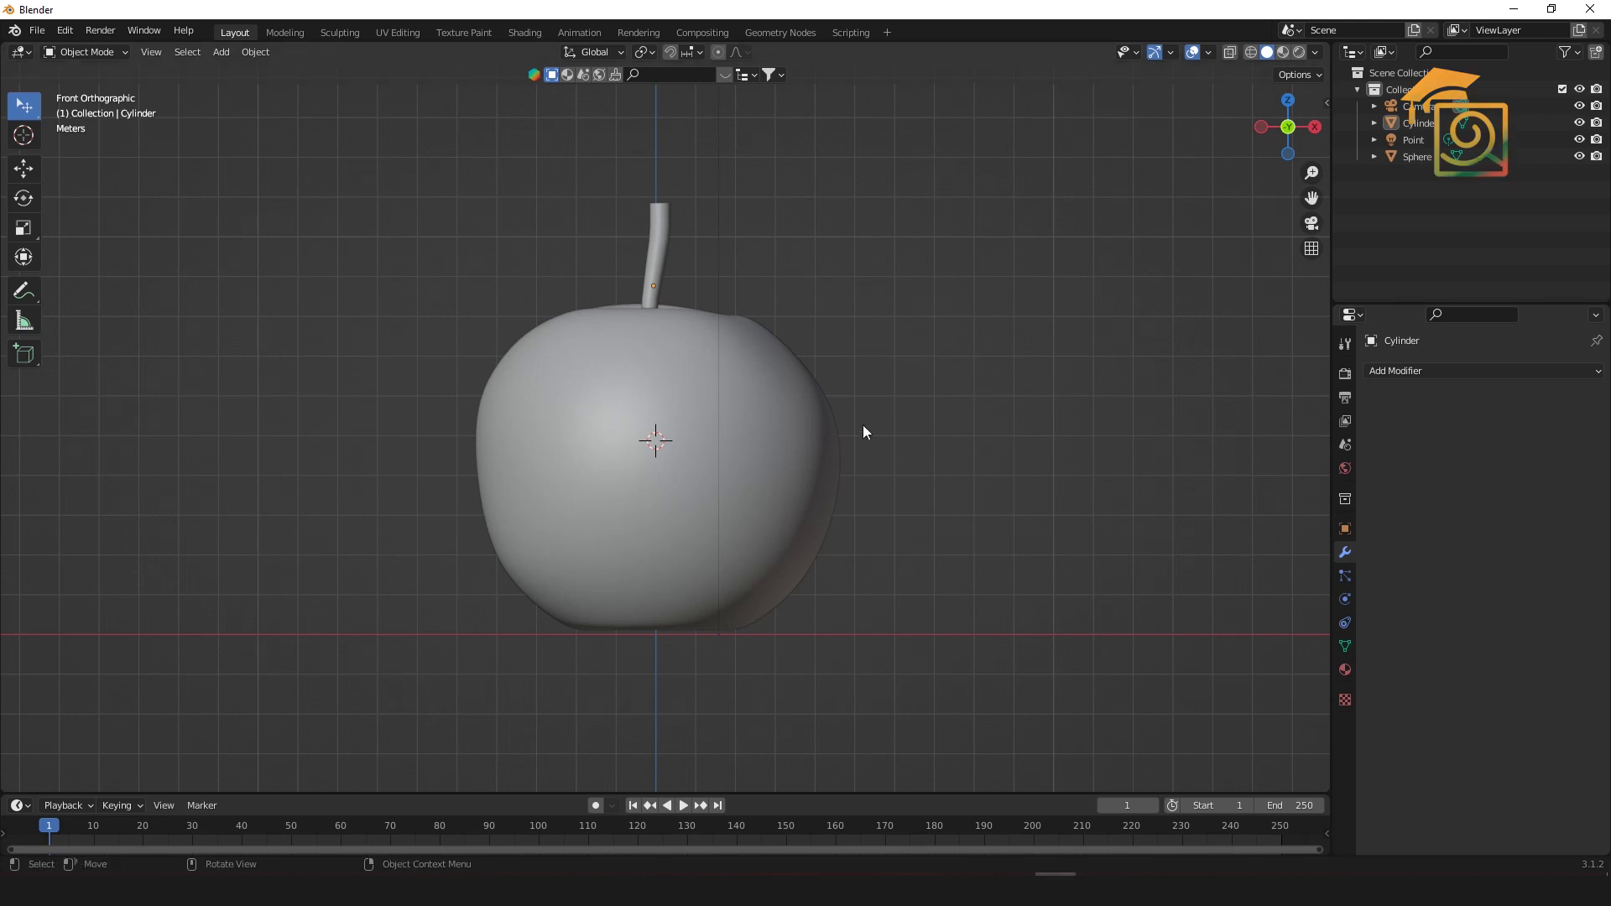
pyautogui.scroll(-1, 760, 344)
# Step: Switch to Chrome and replace the wood texture image search with a search for "apple texture"
pyautogui.moveTo(891, 885)
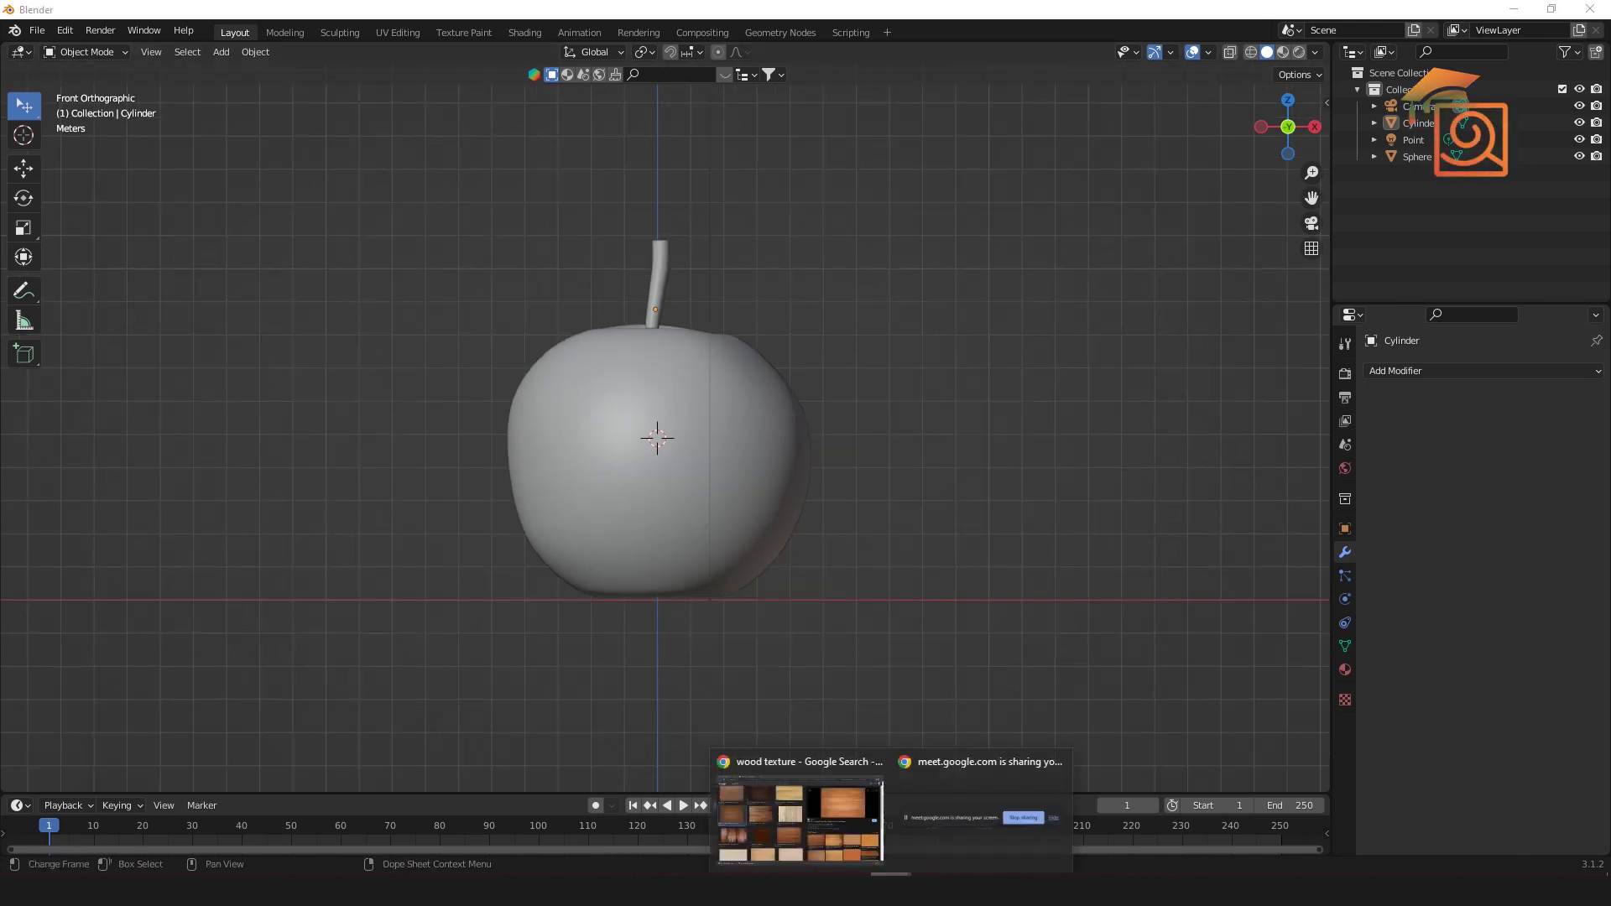
pyautogui.click(814, 815)
pyautogui.click(212, 81)
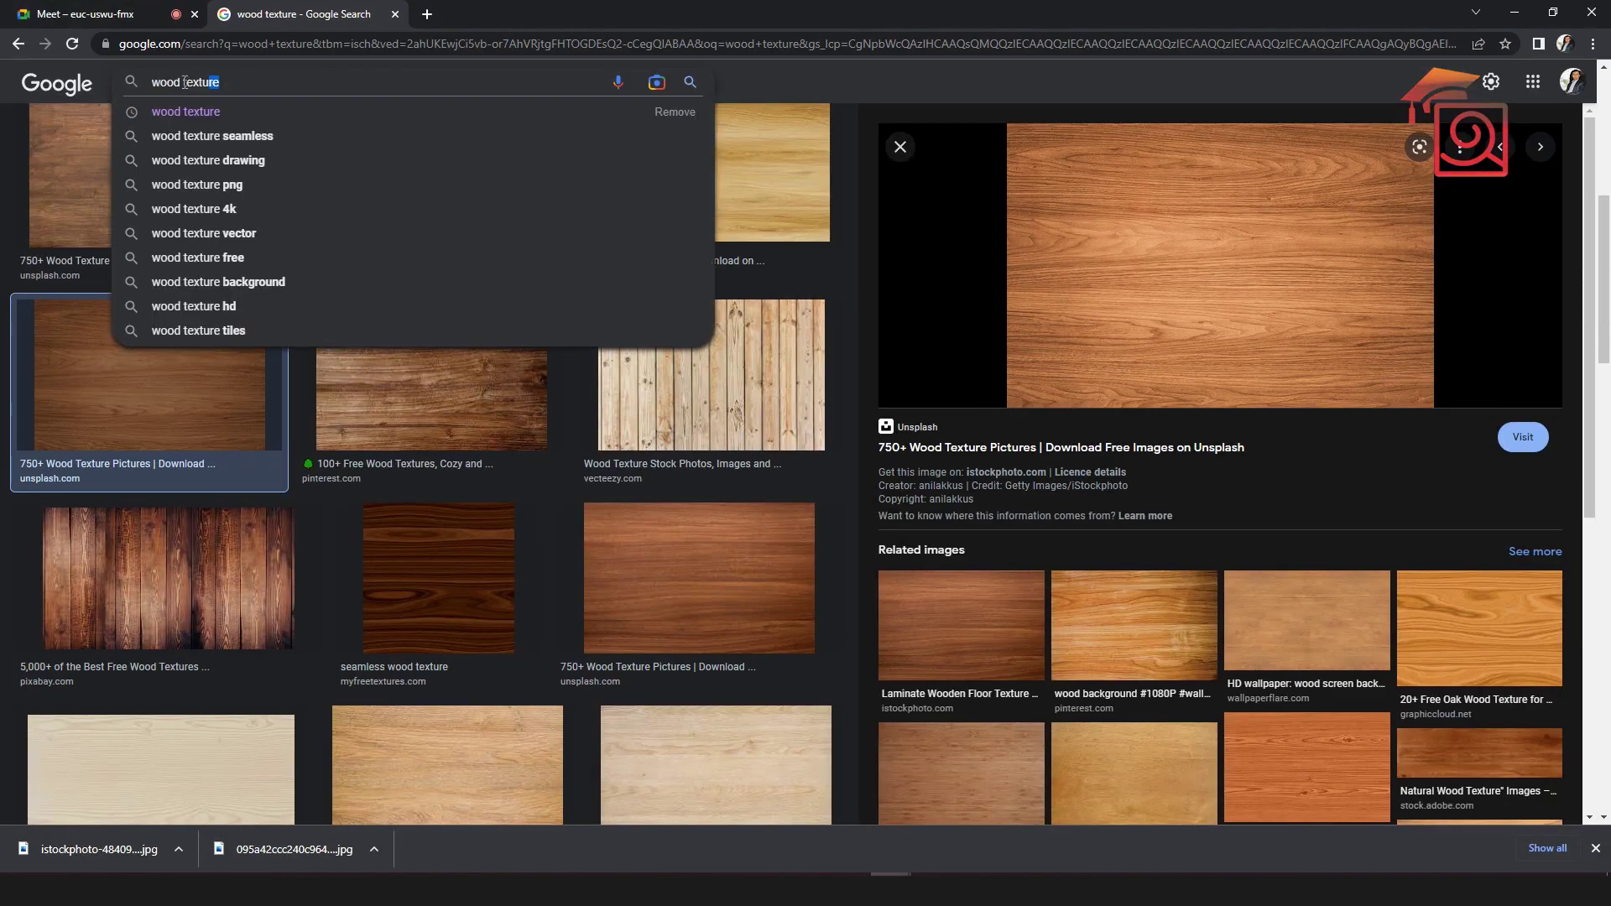
pyautogui.moveTo(181, 82); pyautogui.dragTo(130, 79)
pyautogui.write('appl')
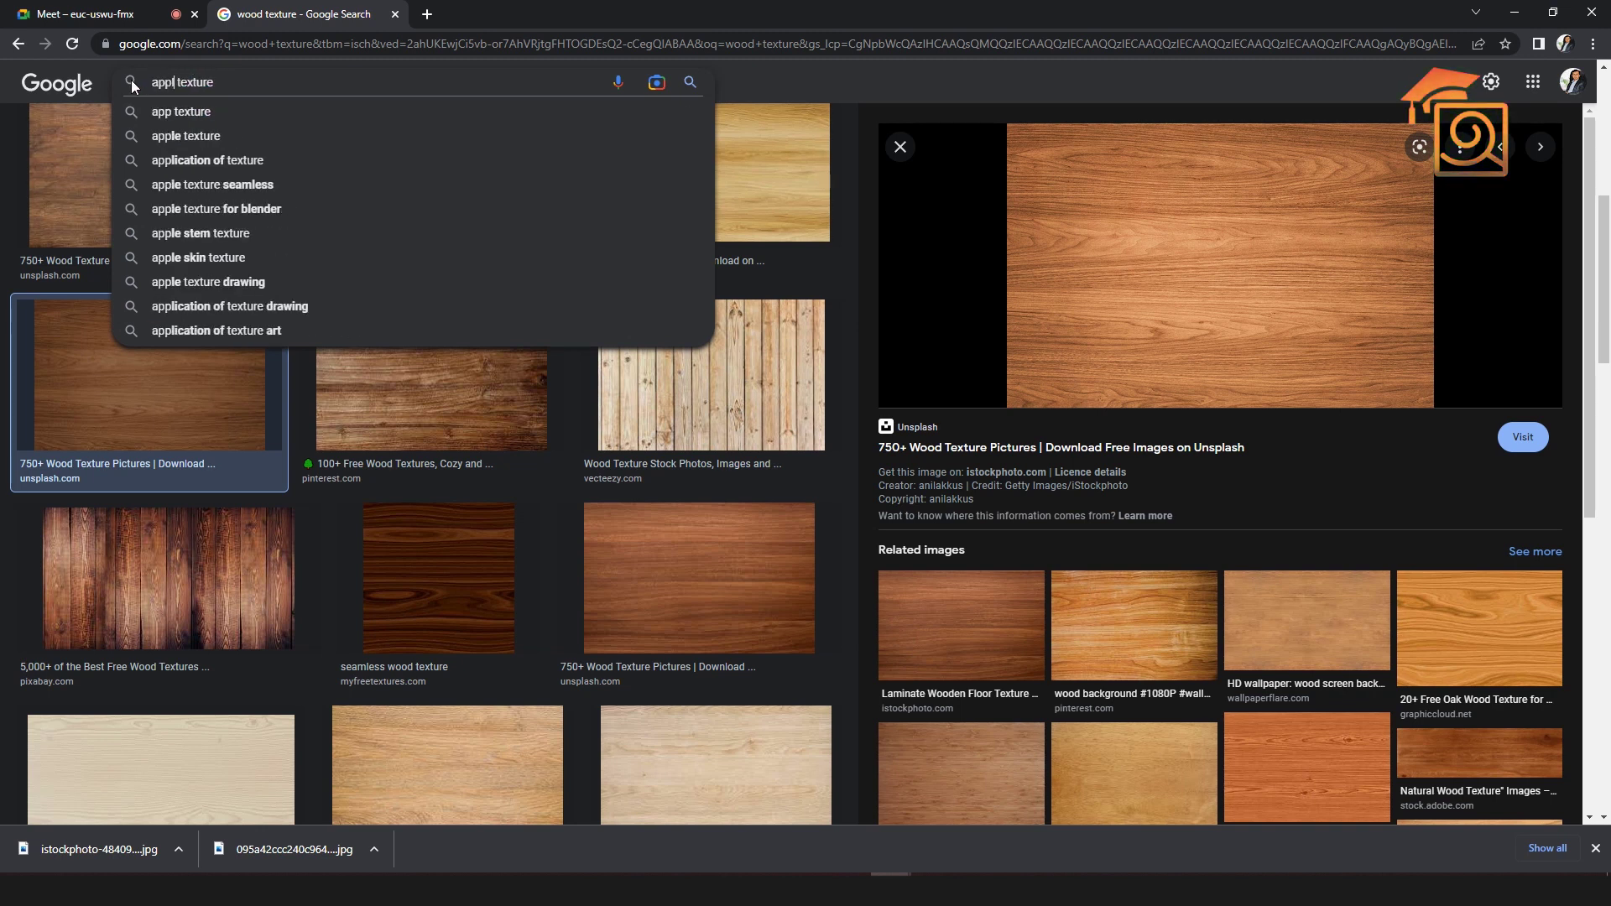
pyautogui.write('e')
pyautogui.press('Return')
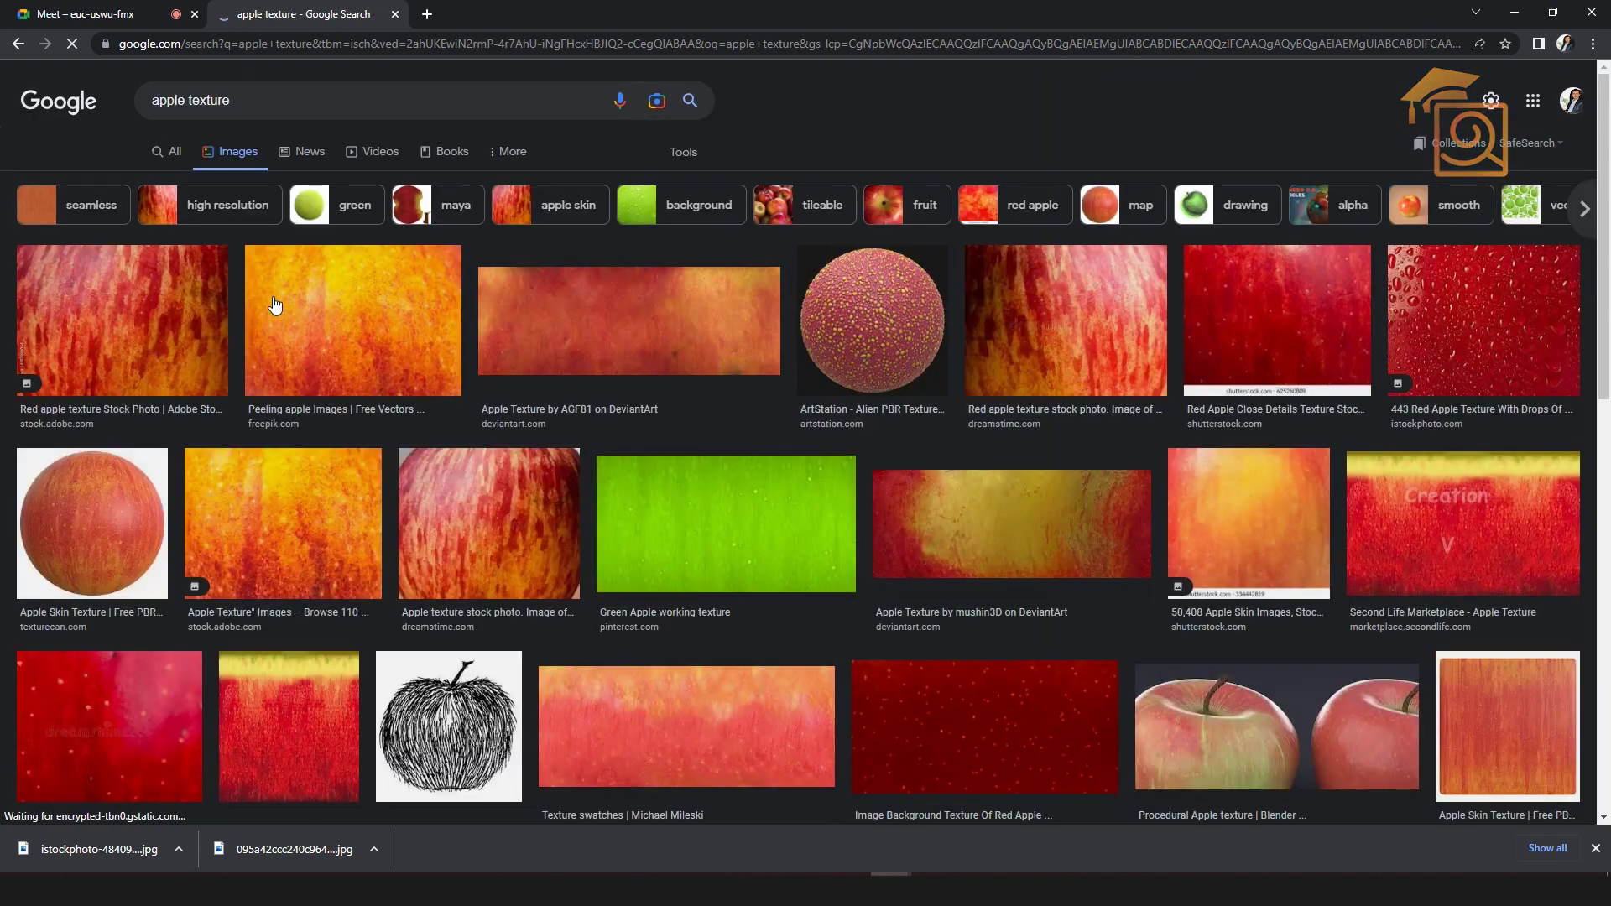
# Step: Open the pink and yellow "Texture swatches" image from the results and save it to the Desktop as apple_texture.jpg
pyautogui.scroll(-2, 658, 546)
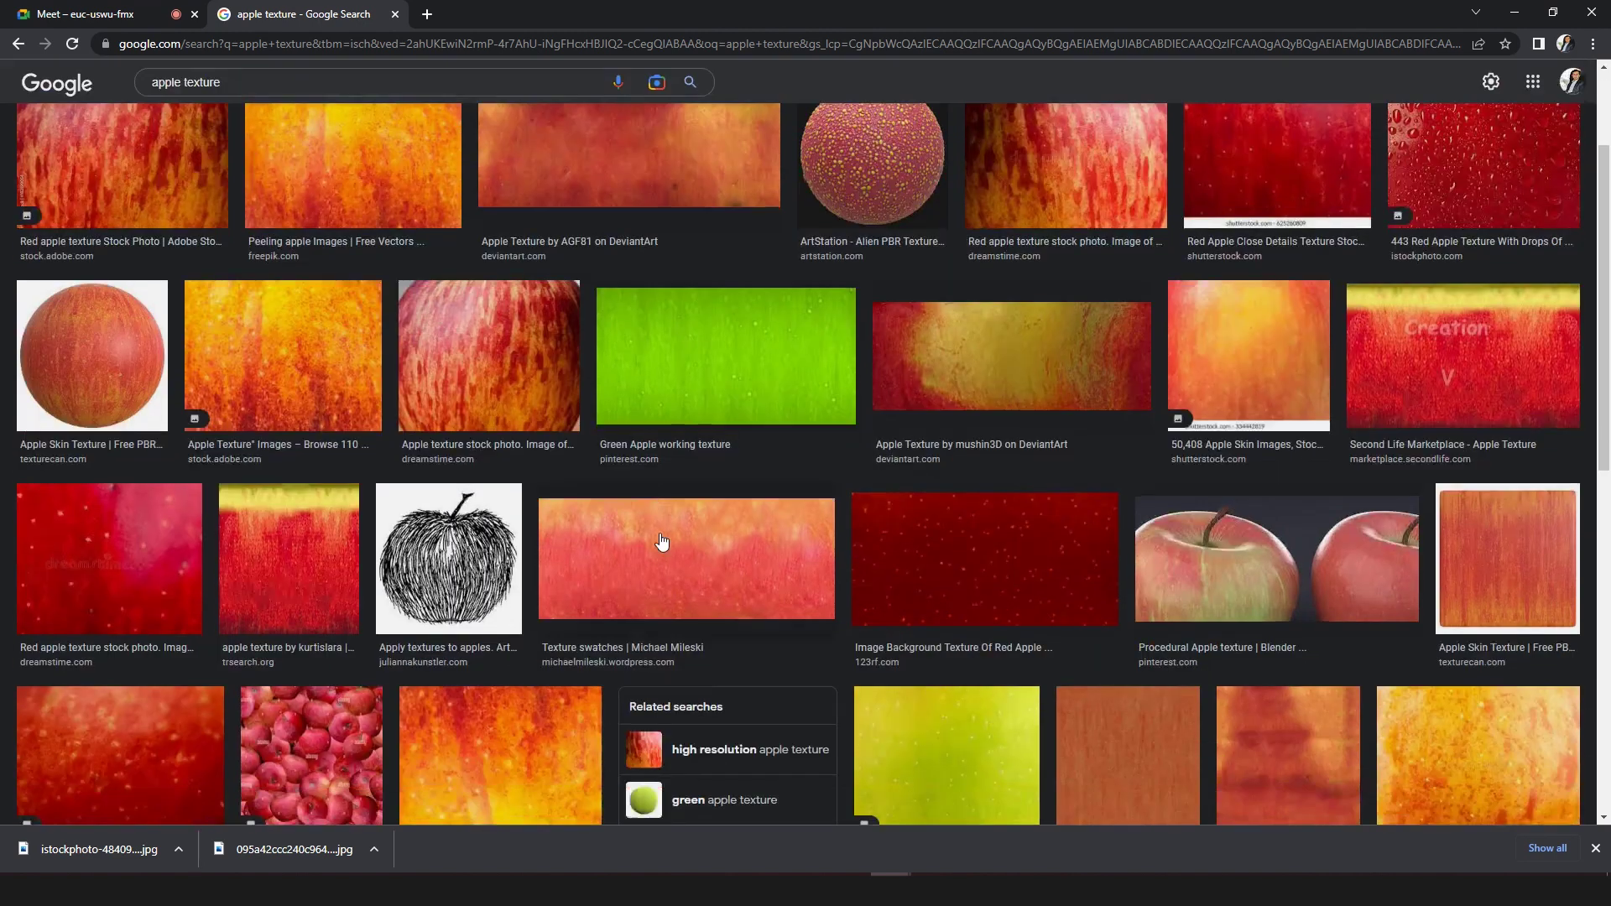
pyautogui.click(662, 542)
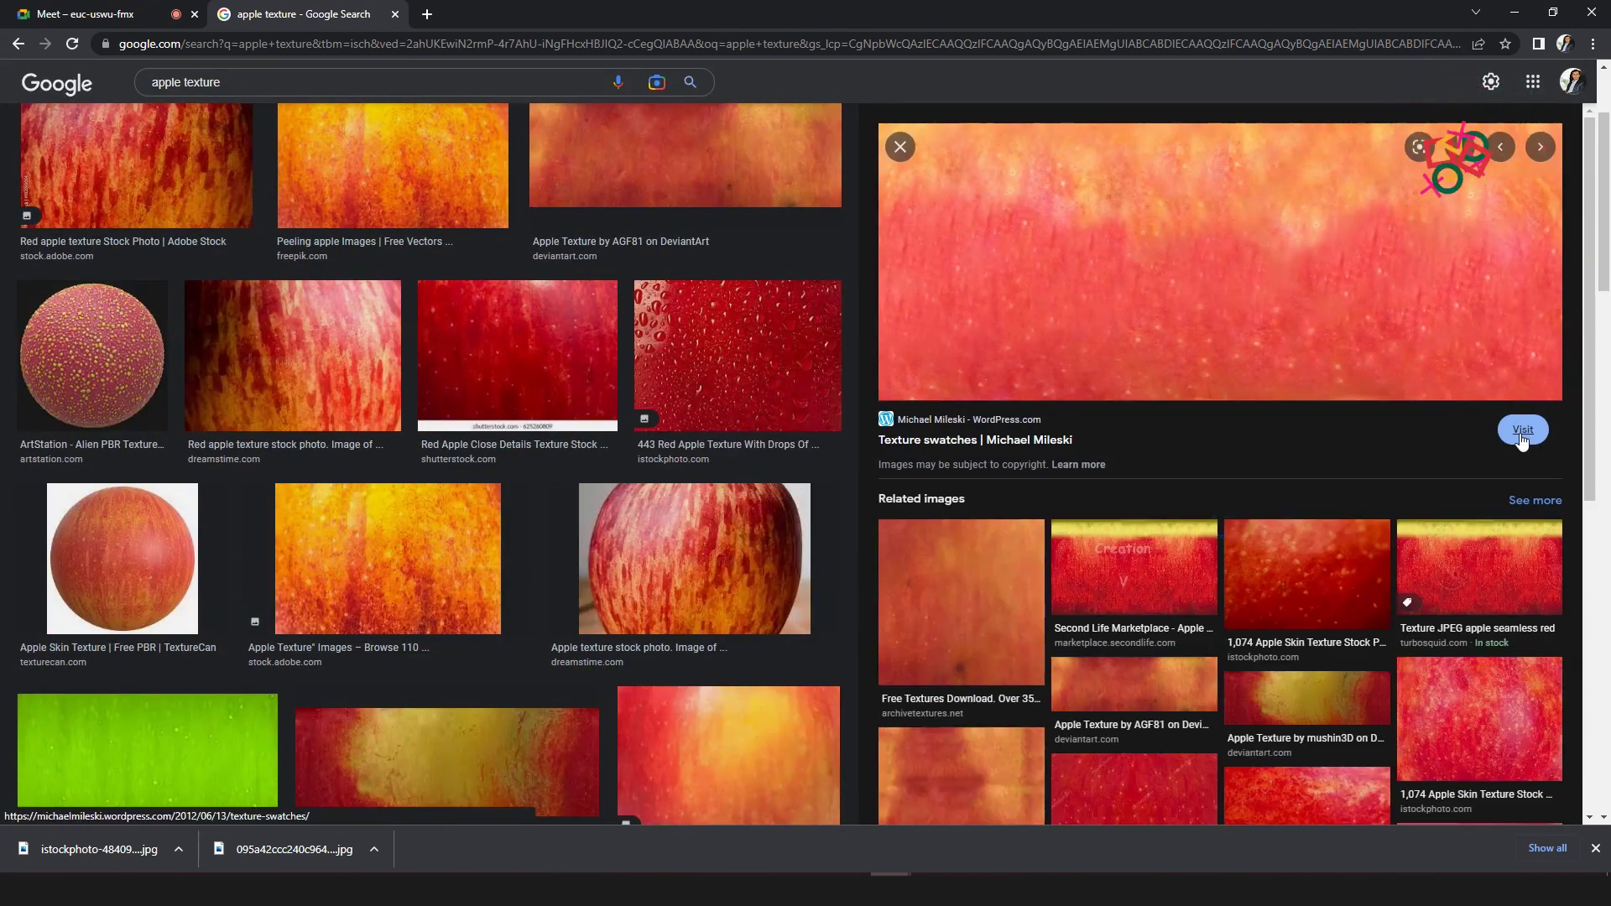
pyautogui.scroll(-4, 554, 480)
pyautogui.scroll(-7, 554, 474)
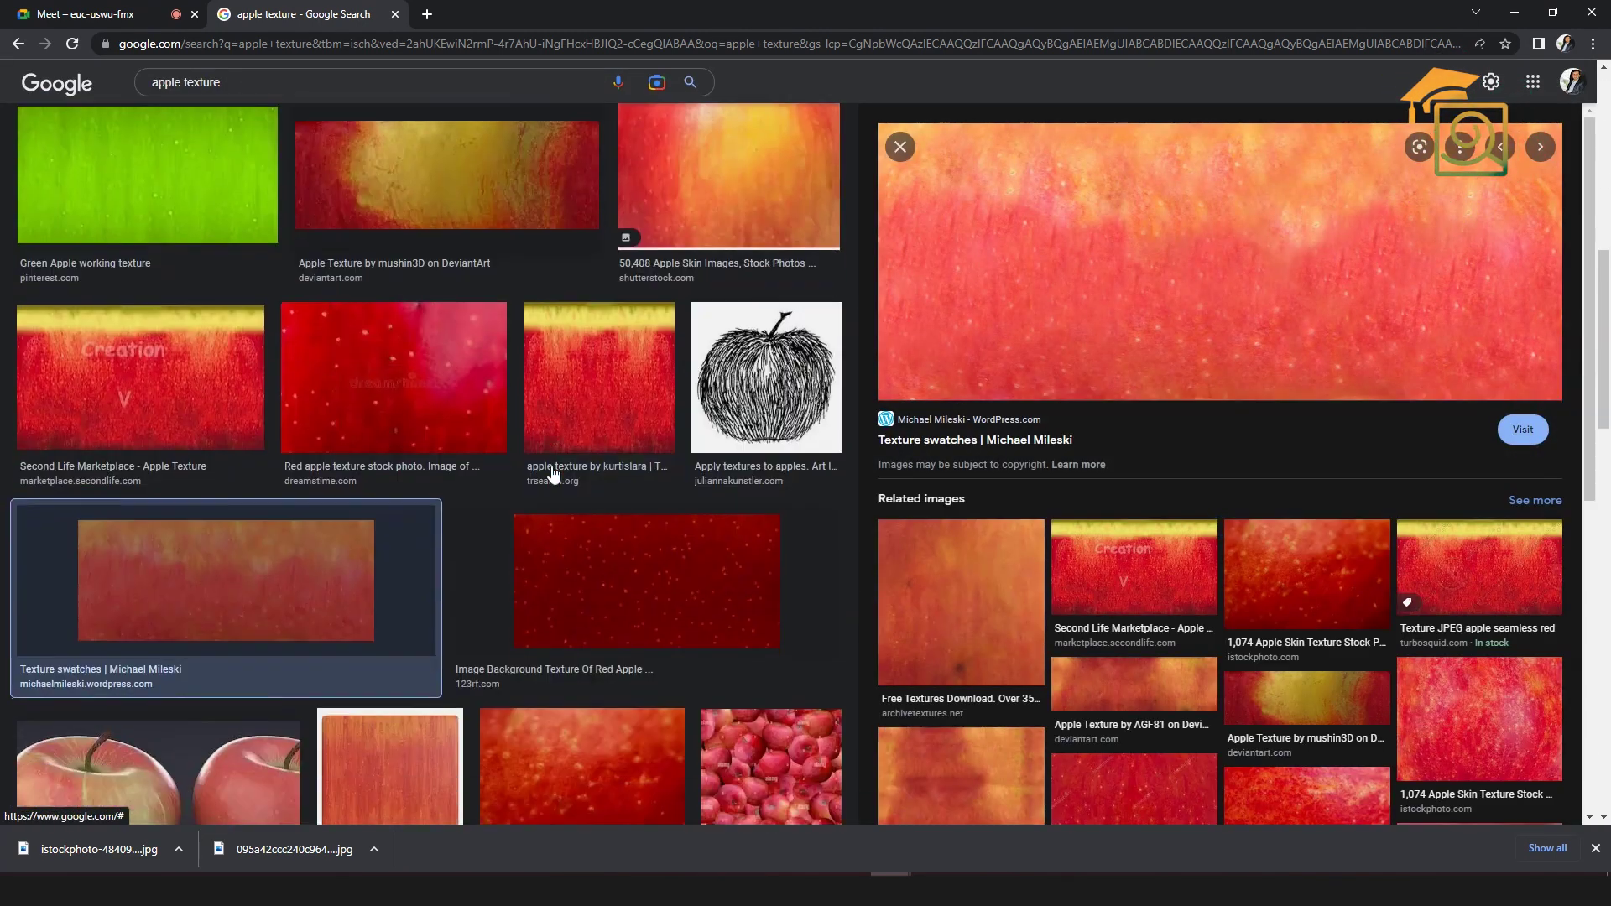
pyautogui.rightClick(1250, 198)
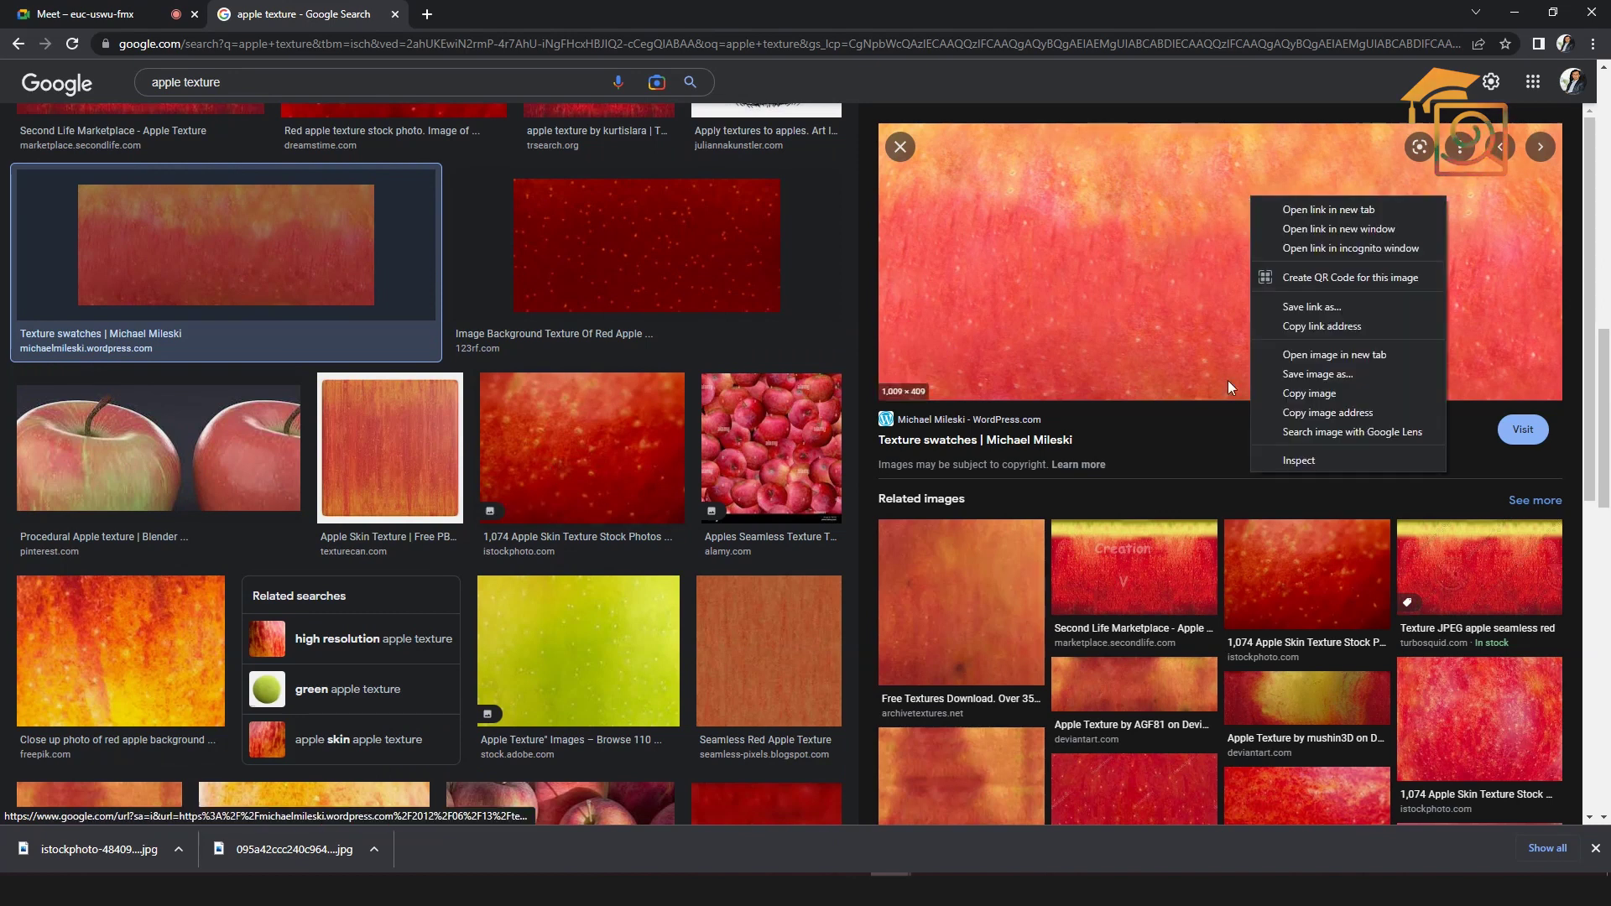
pyautogui.click(1297, 372)
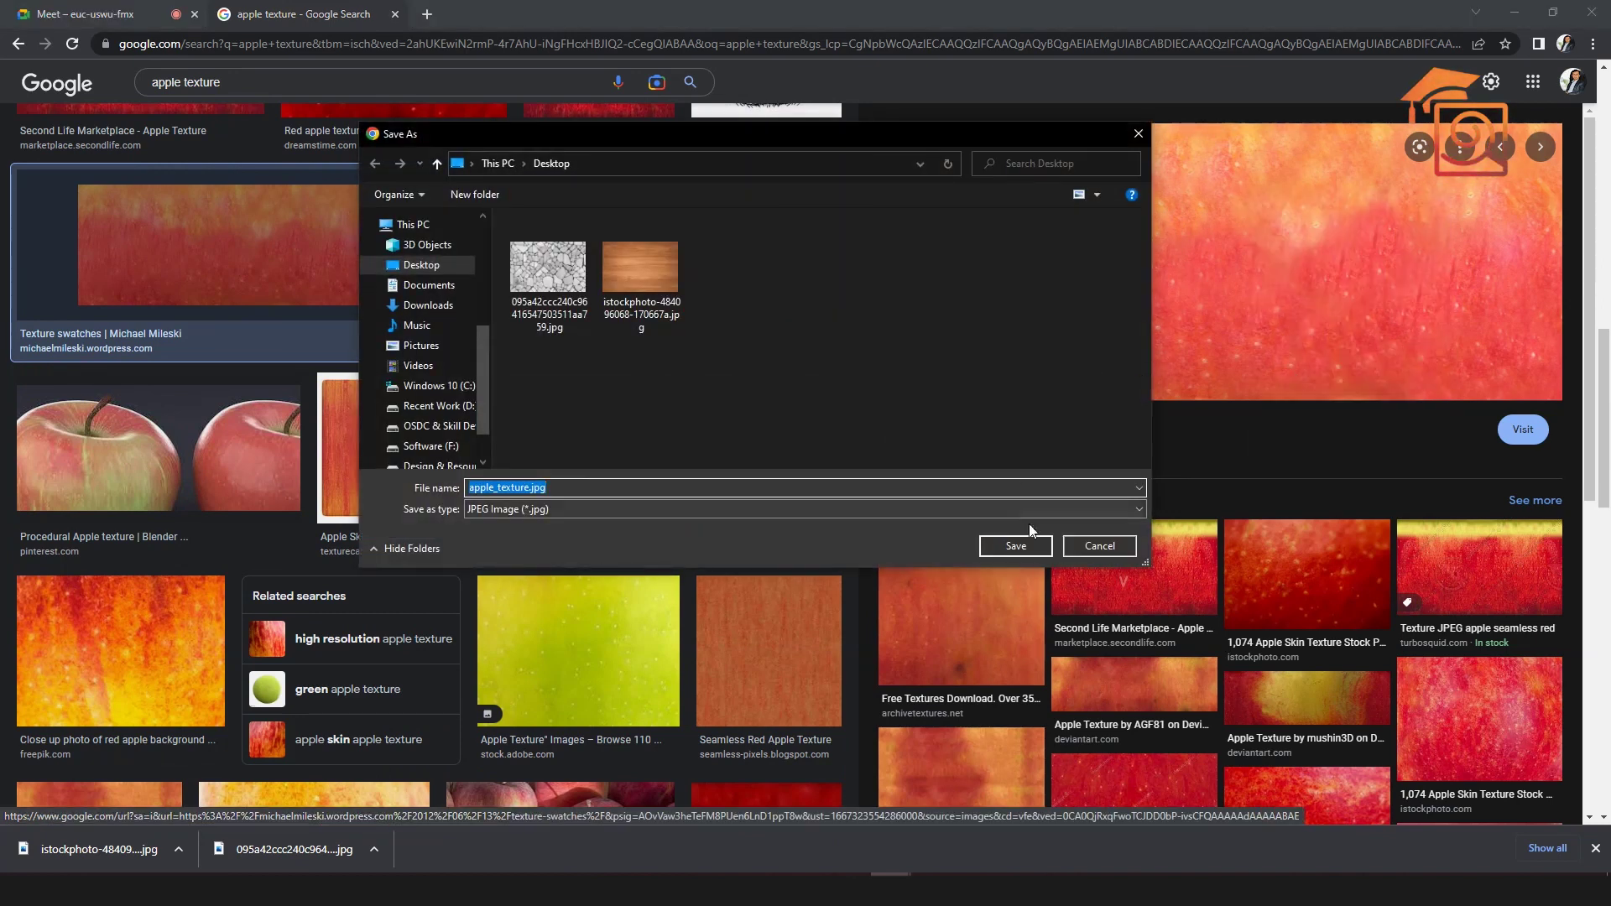
pyautogui.click(1029, 538)
# Step: Browse the "apple texture" image results for other suitable apple skin textures, previewing the "Apple Skin Texture For 3d Mesh" image
pyautogui.scroll(15, 386, 417)
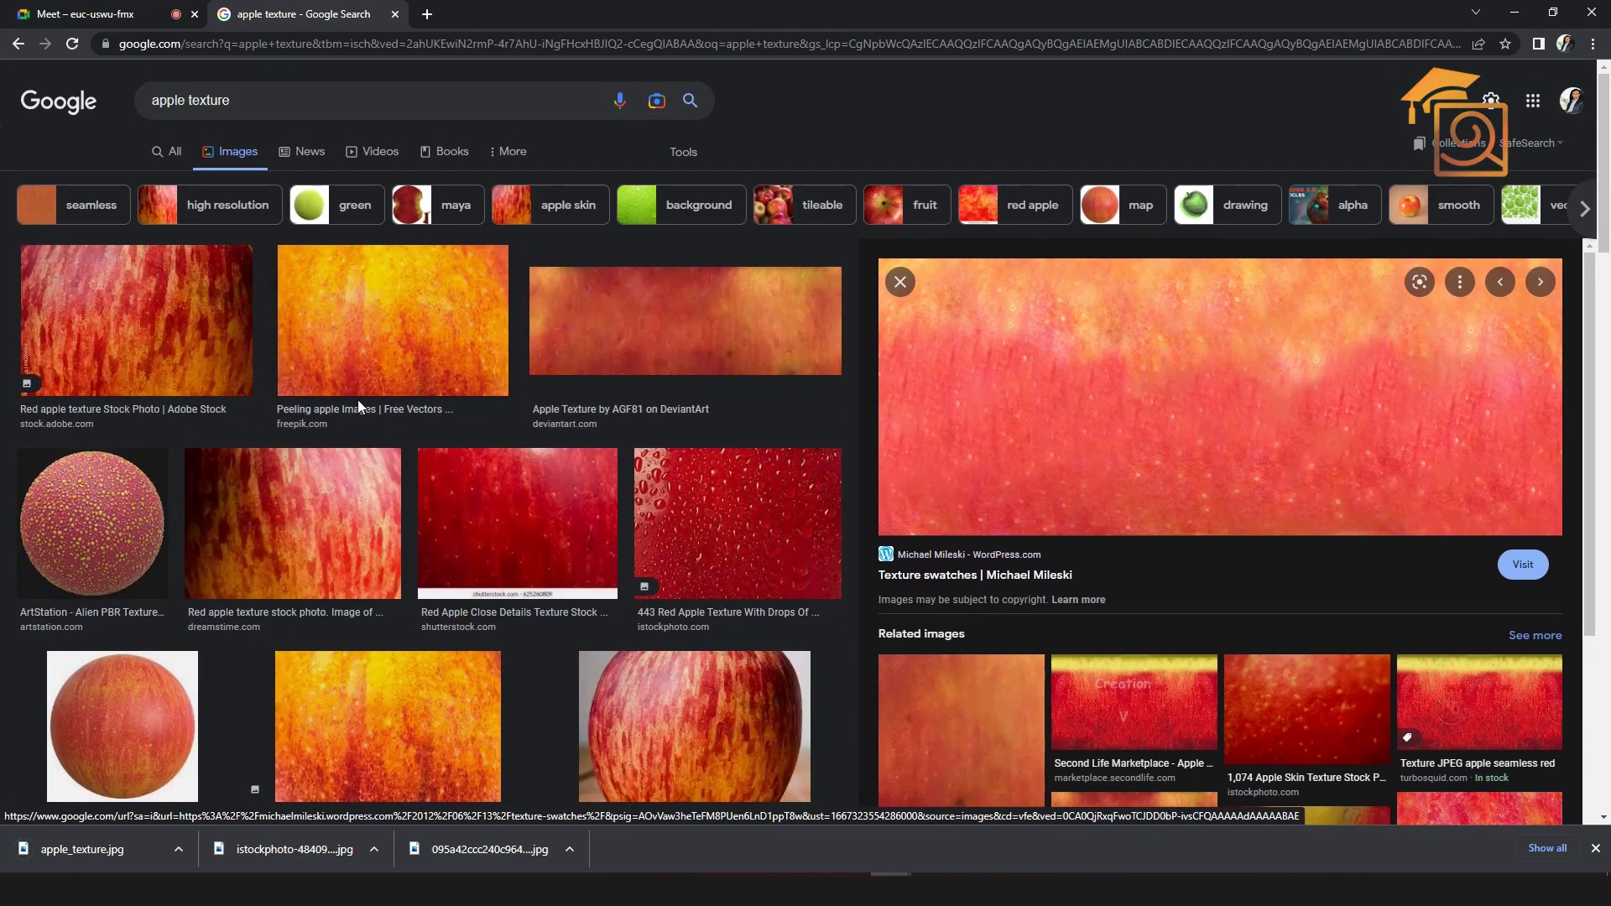
pyautogui.scroll(-15, 420, 436)
pyautogui.scroll(-5, 542, 470)
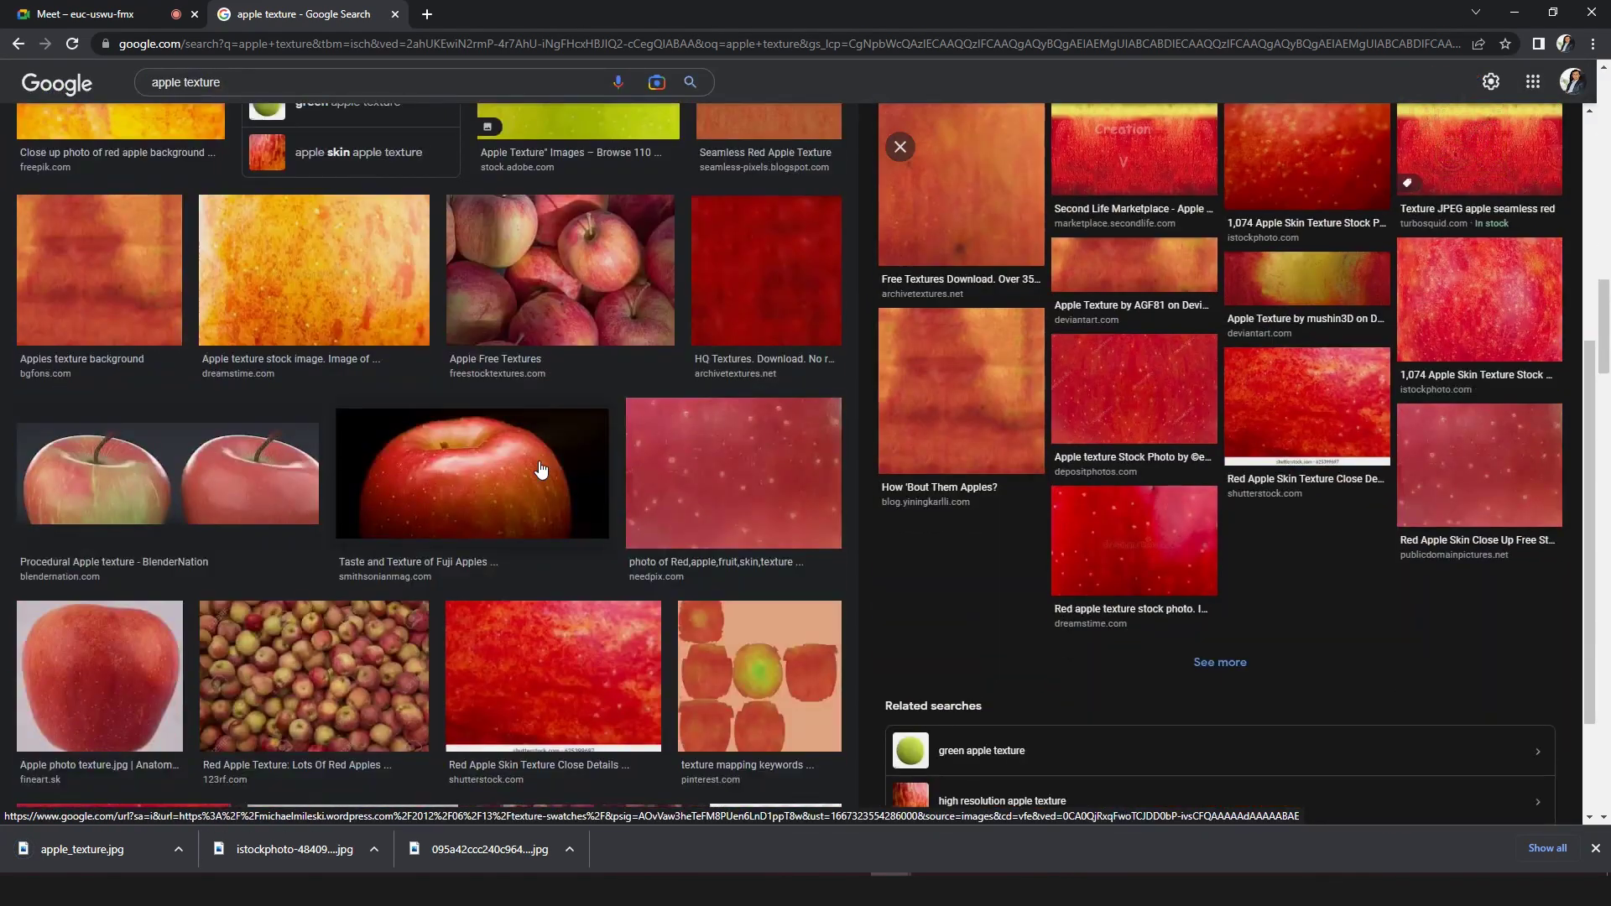
pyautogui.scroll(-10, 540, 468)
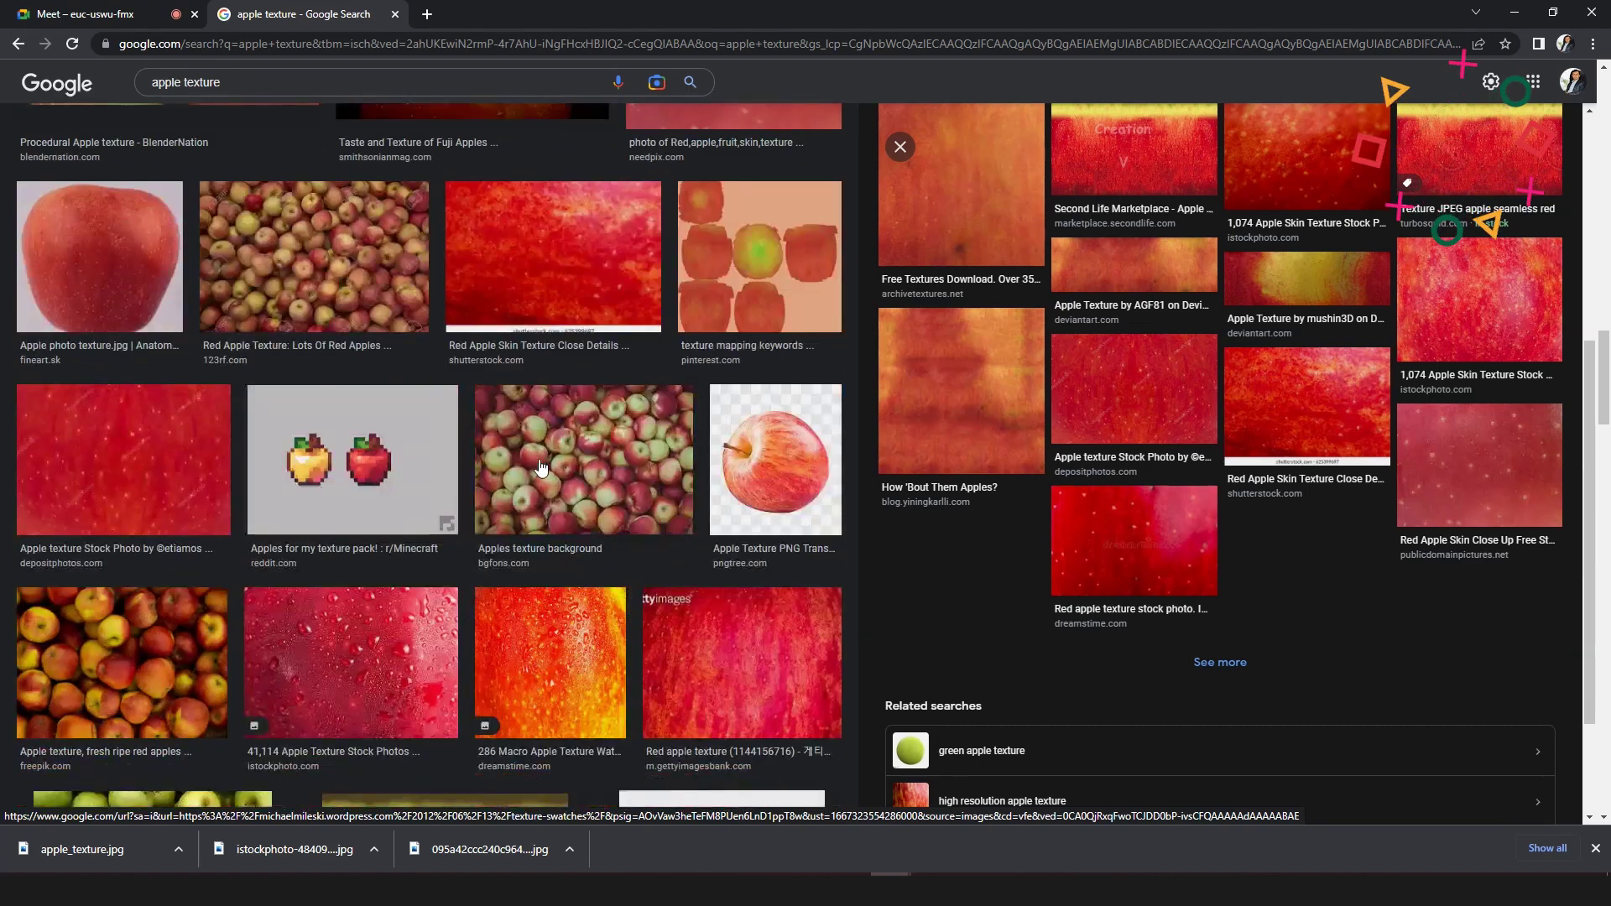
pyautogui.scroll(-8, 540, 467)
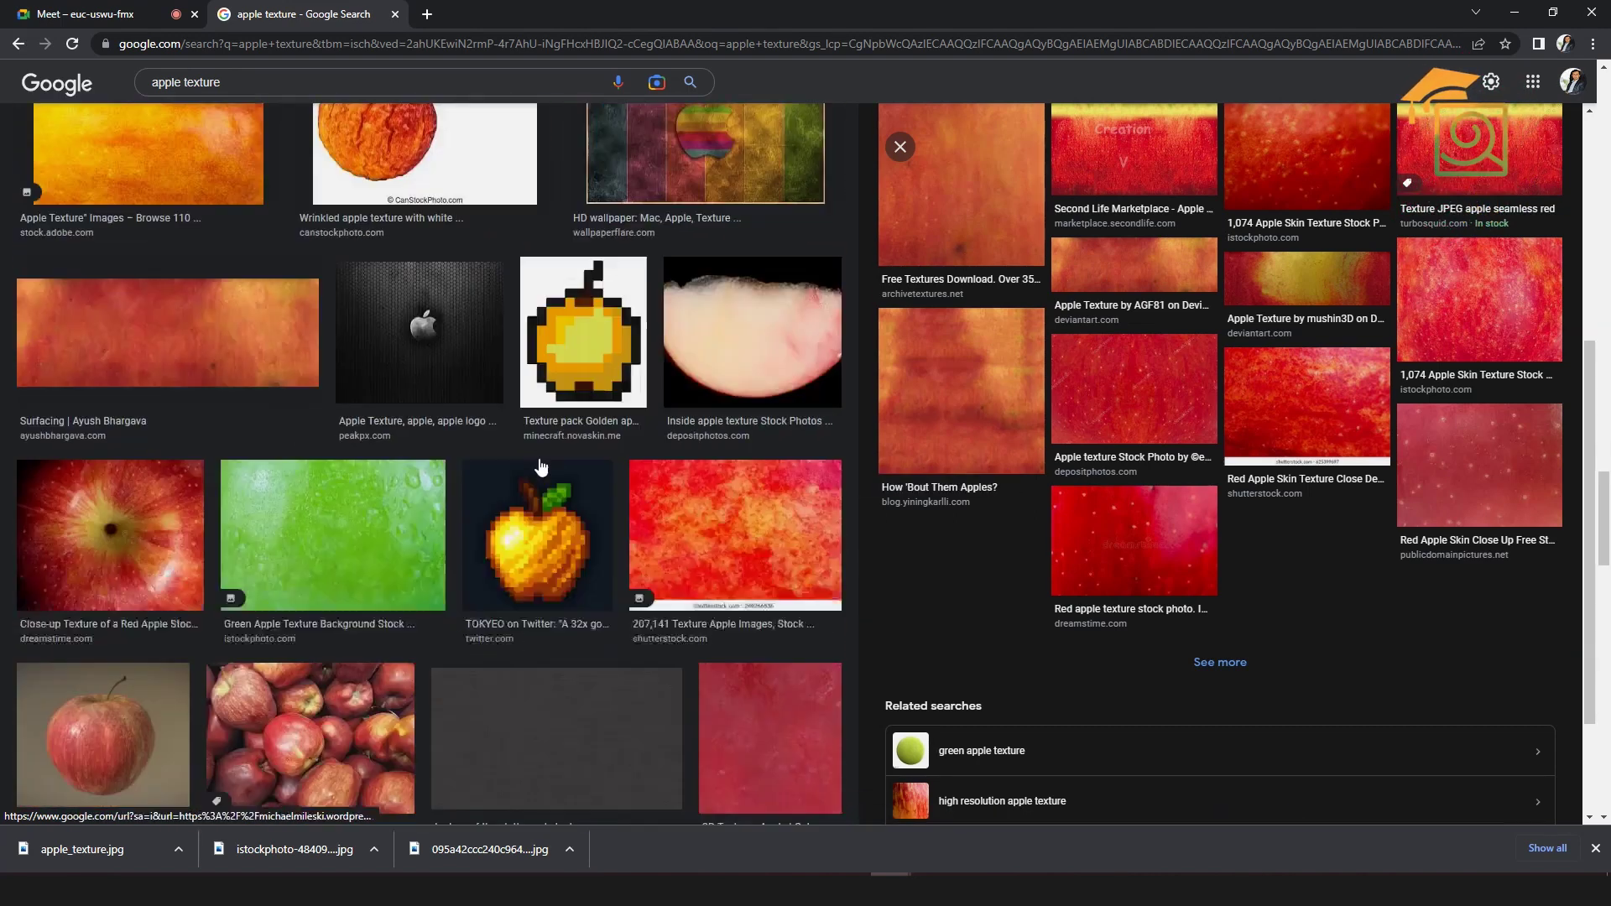
pyautogui.scroll(-4, 540, 466)
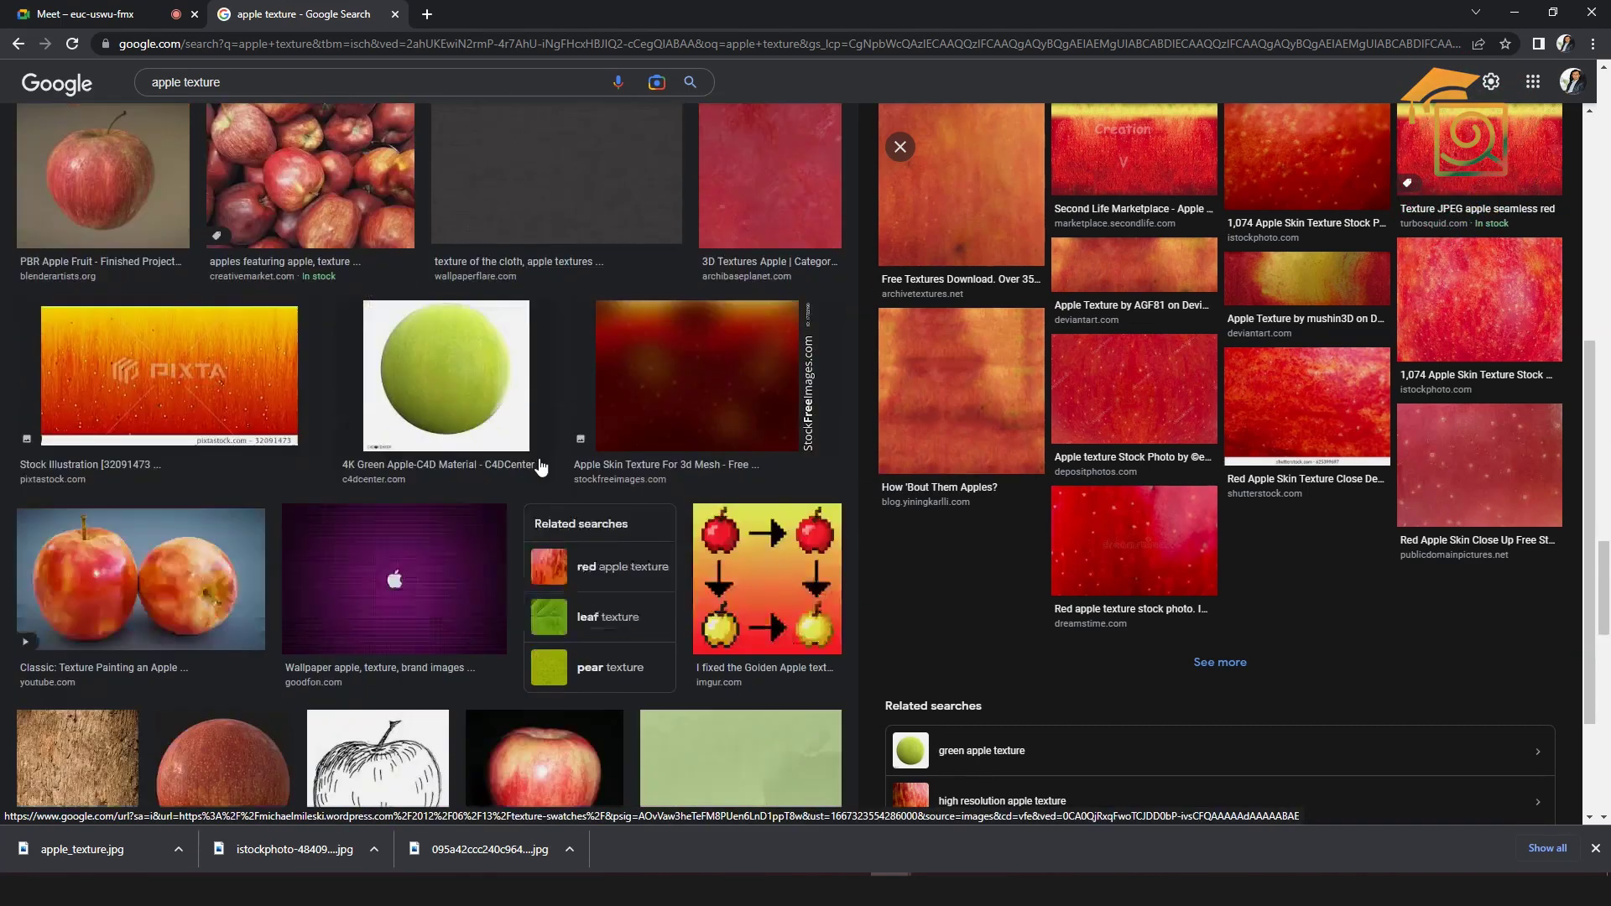
pyautogui.click(708, 223)
pyautogui.scroll(-4, 1323, 454)
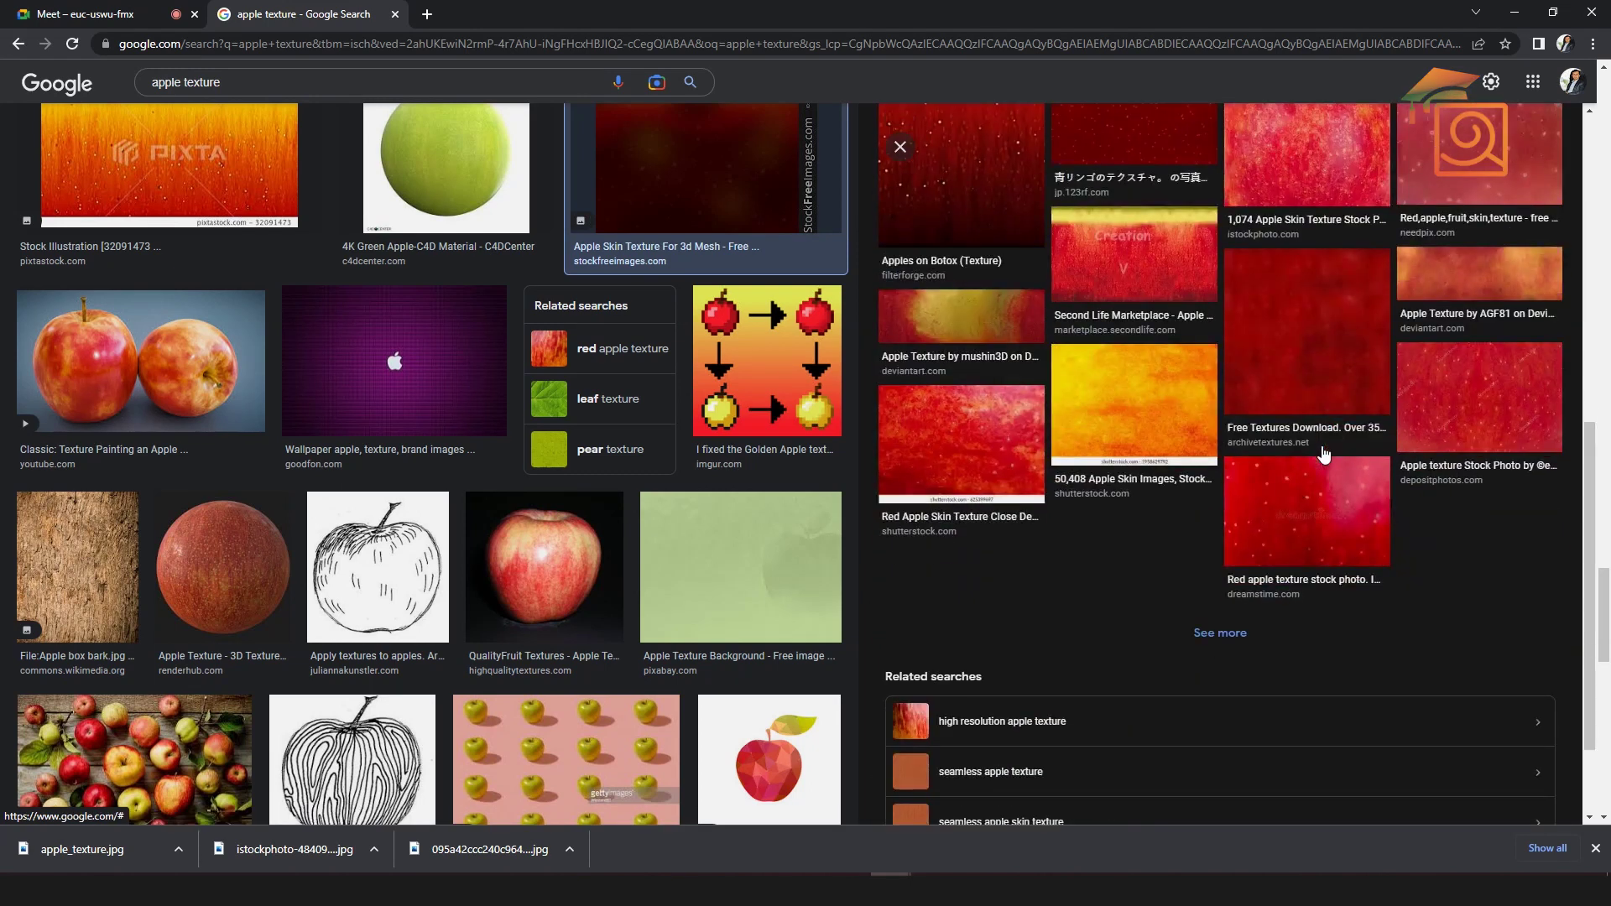
pyautogui.scroll(-8, 290, 429)
pyautogui.scroll(-9, 295, 427)
pyautogui.scroll(-4, 296, 426)
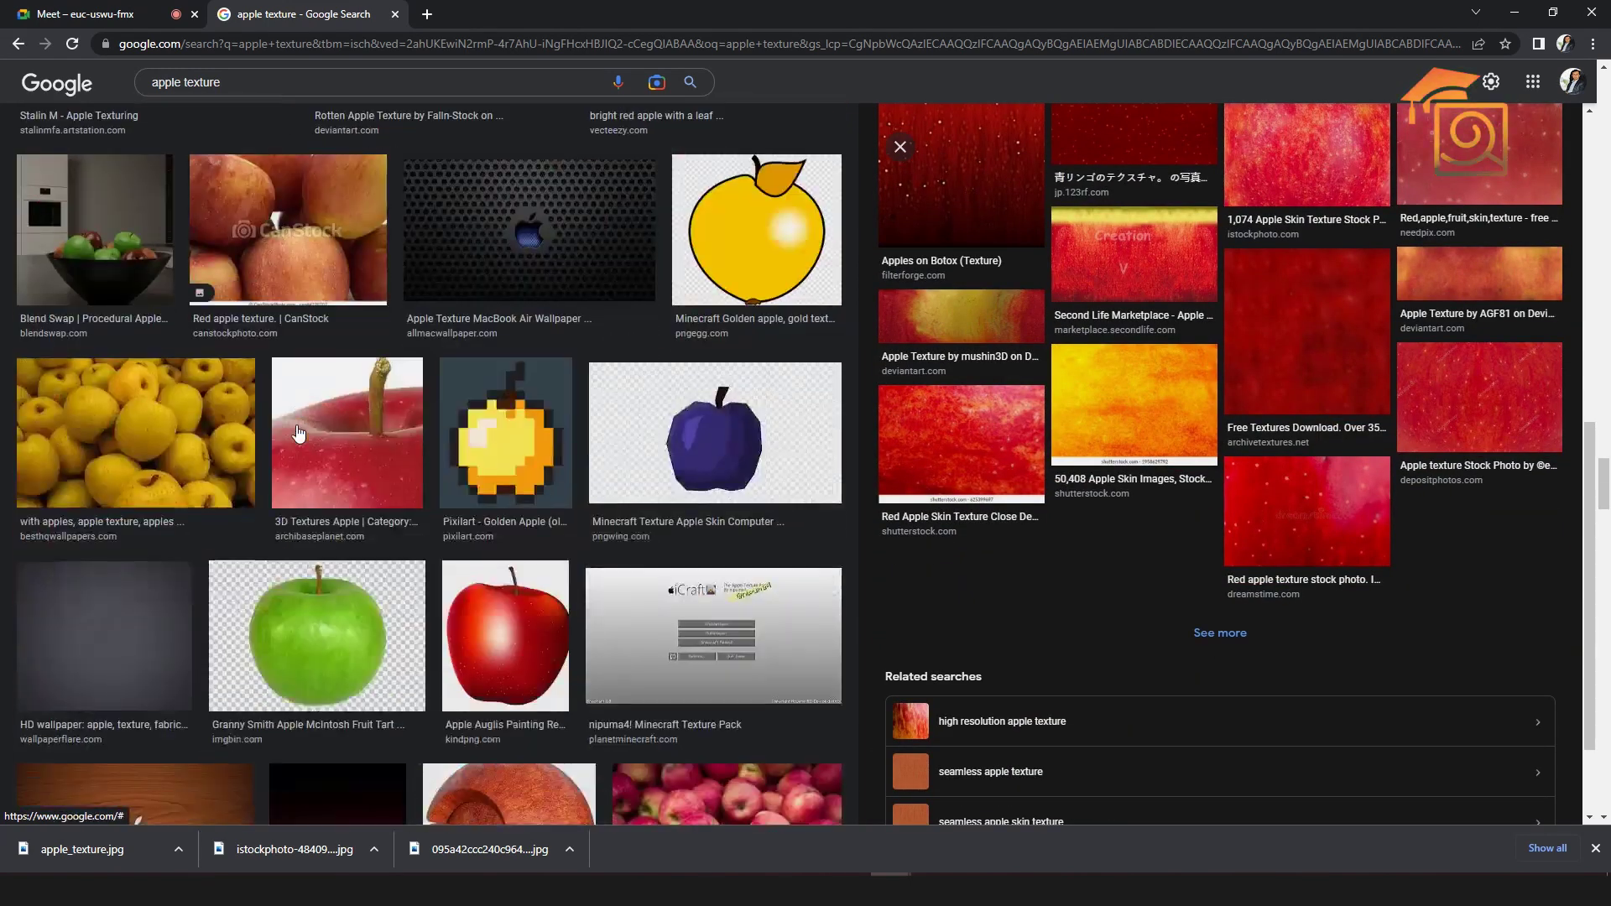
pyautogui.scroll(-7, 585, 485)
pyautogui.scroll(-8, 585, 485)
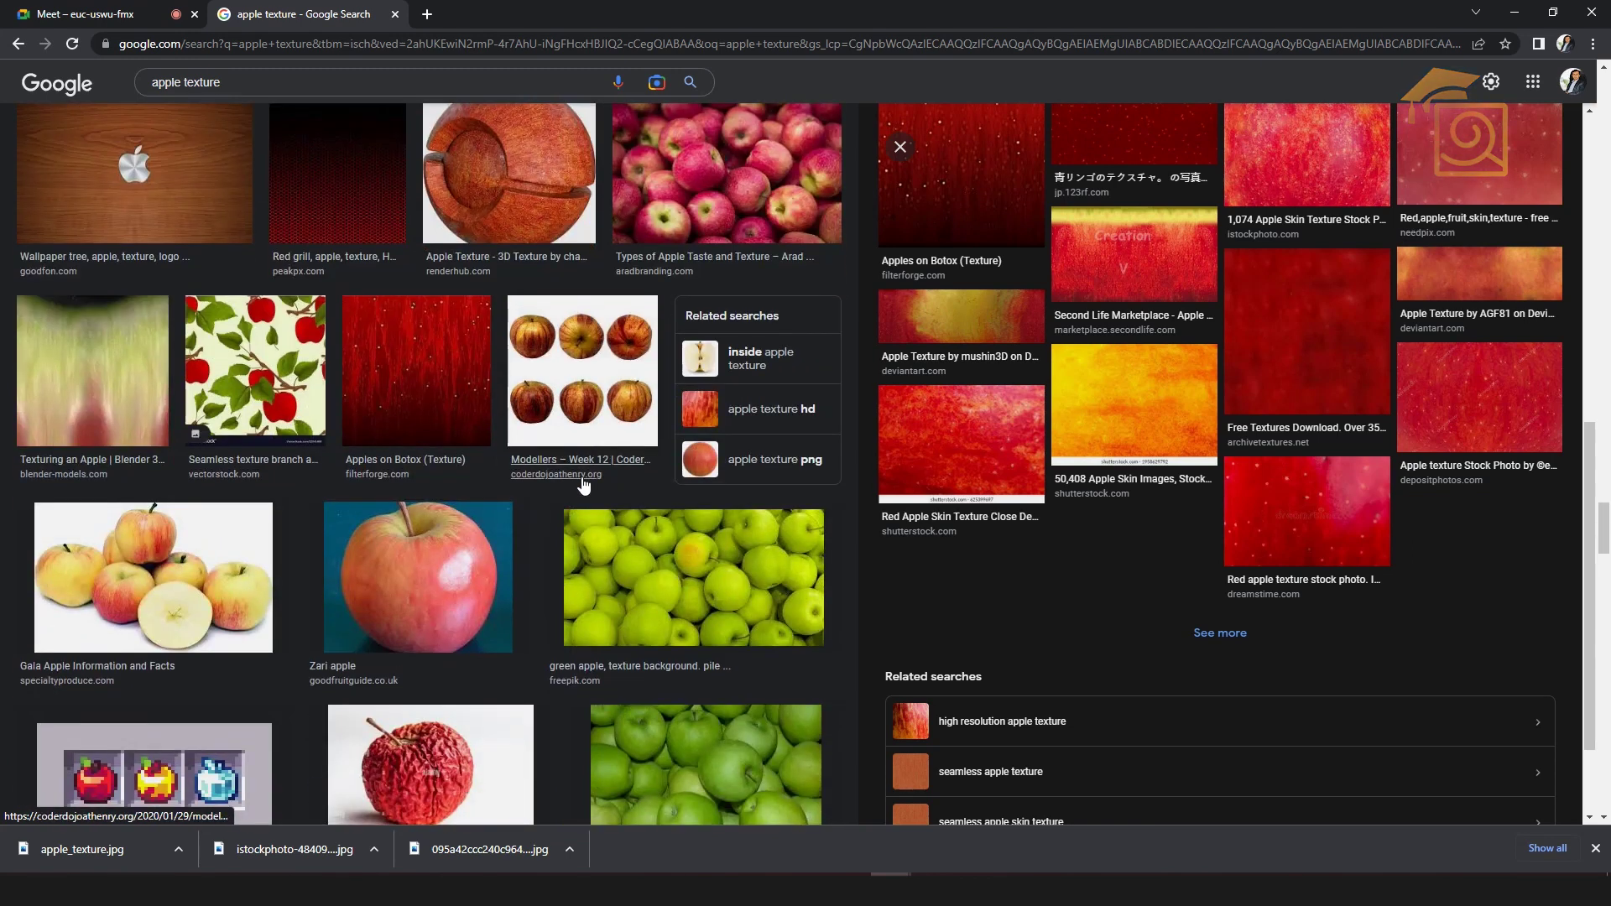
pyautogui.scroll(-1, 584, 485)
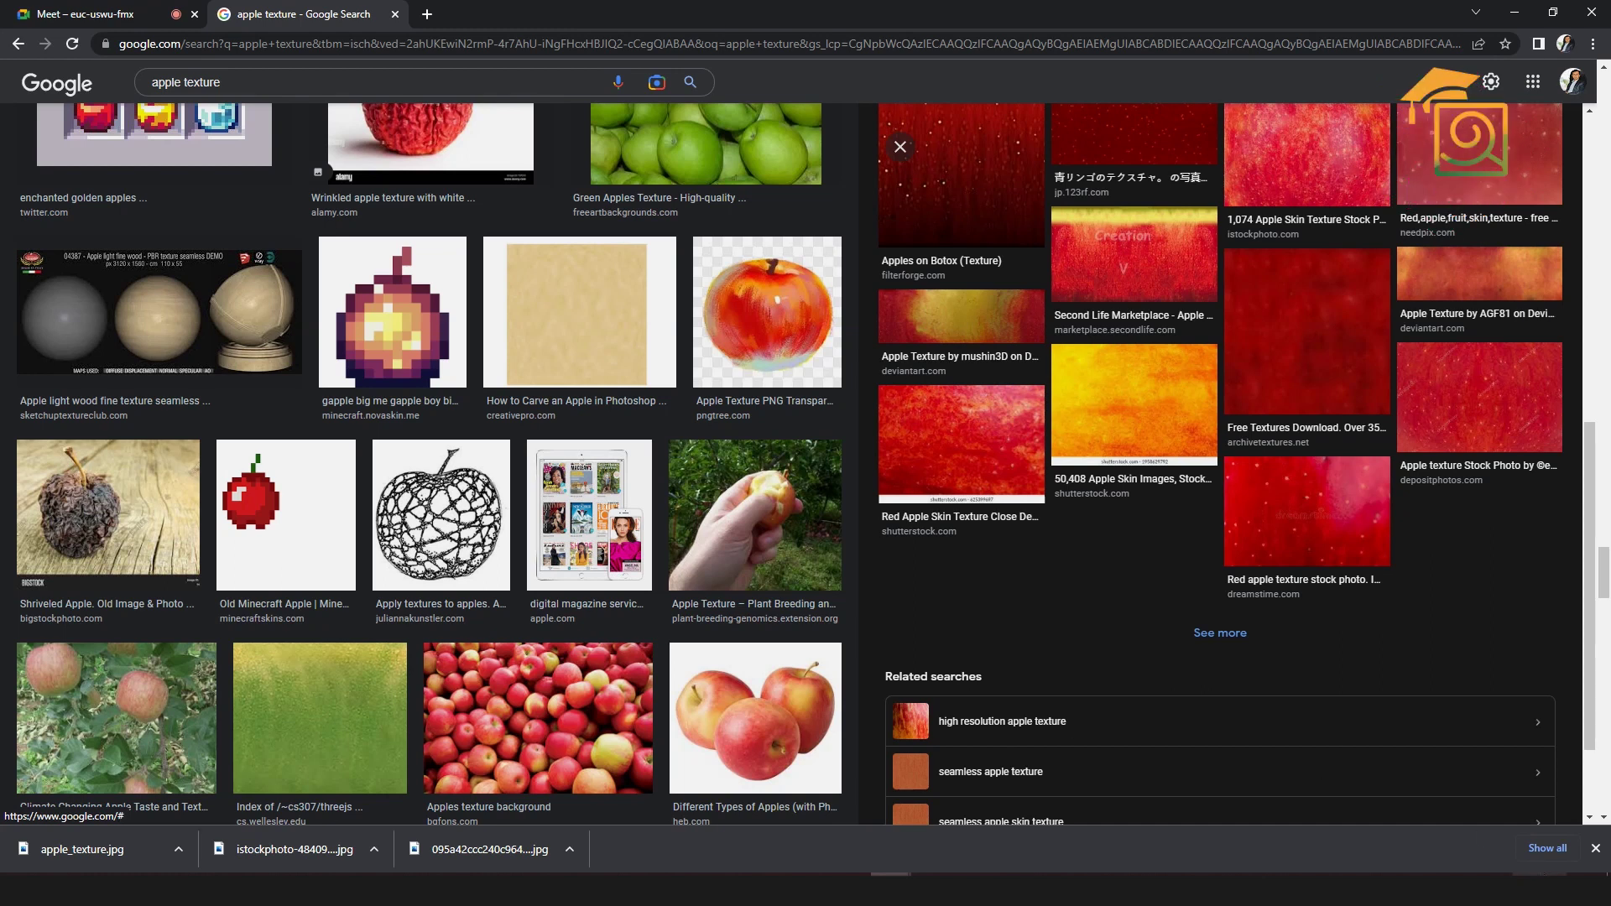
# Step: Close the browser's downloads bar, switch to Blender and create a new material for the apple sphere in the Shading workspace
pyautogui.click(1595, 848)
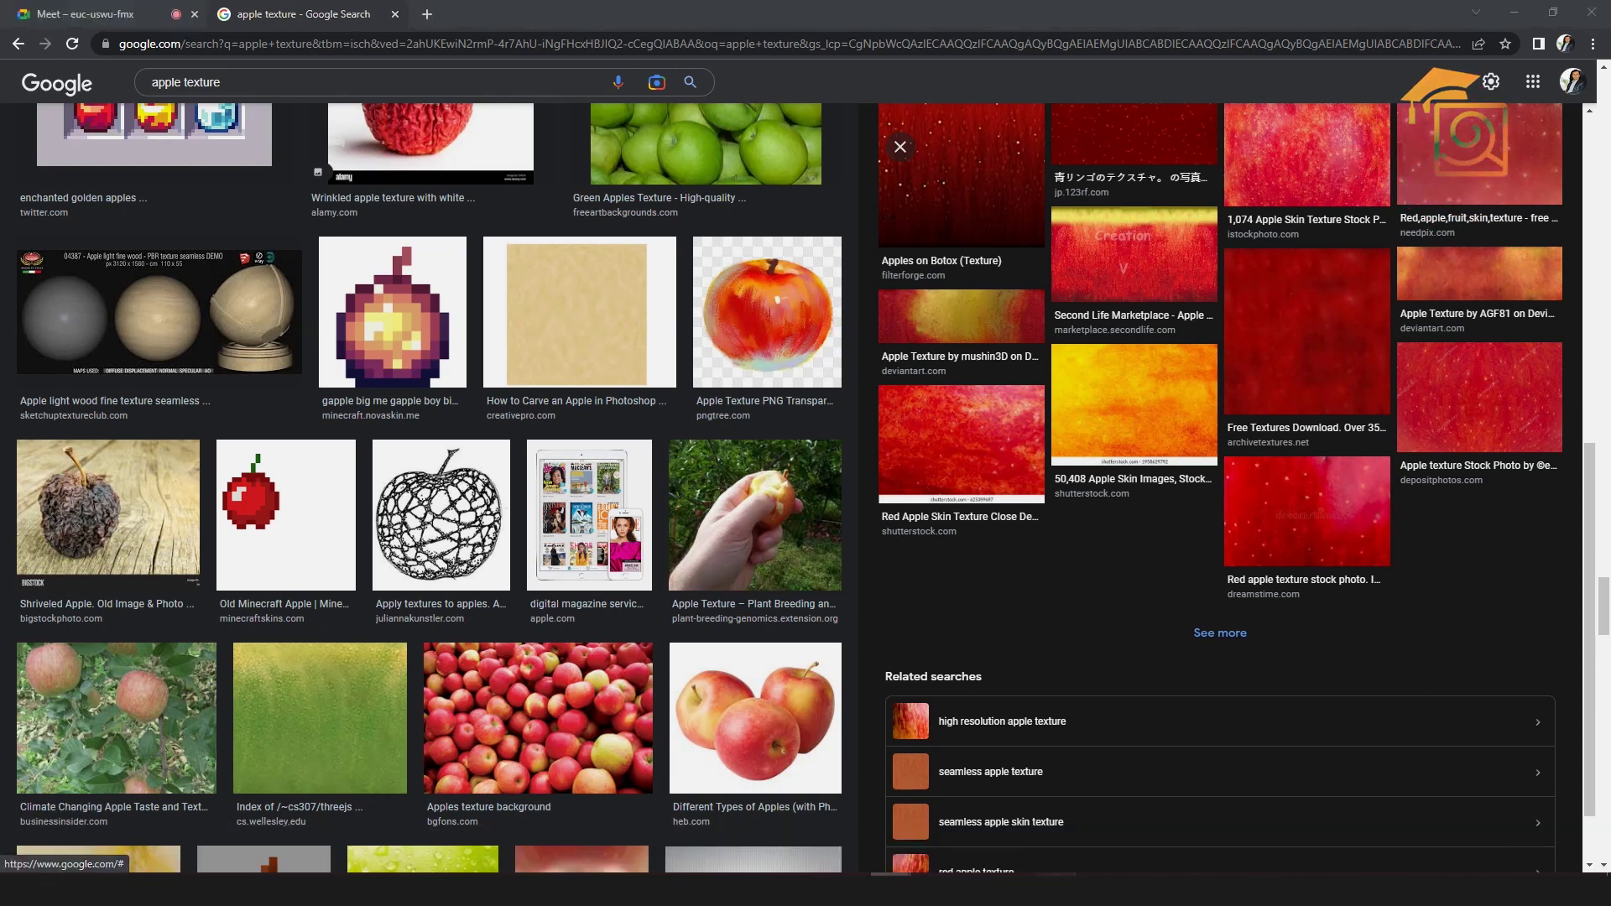
pyautogui.hotkey('alt', 'Tab')
pyautogui.click(706, 431)
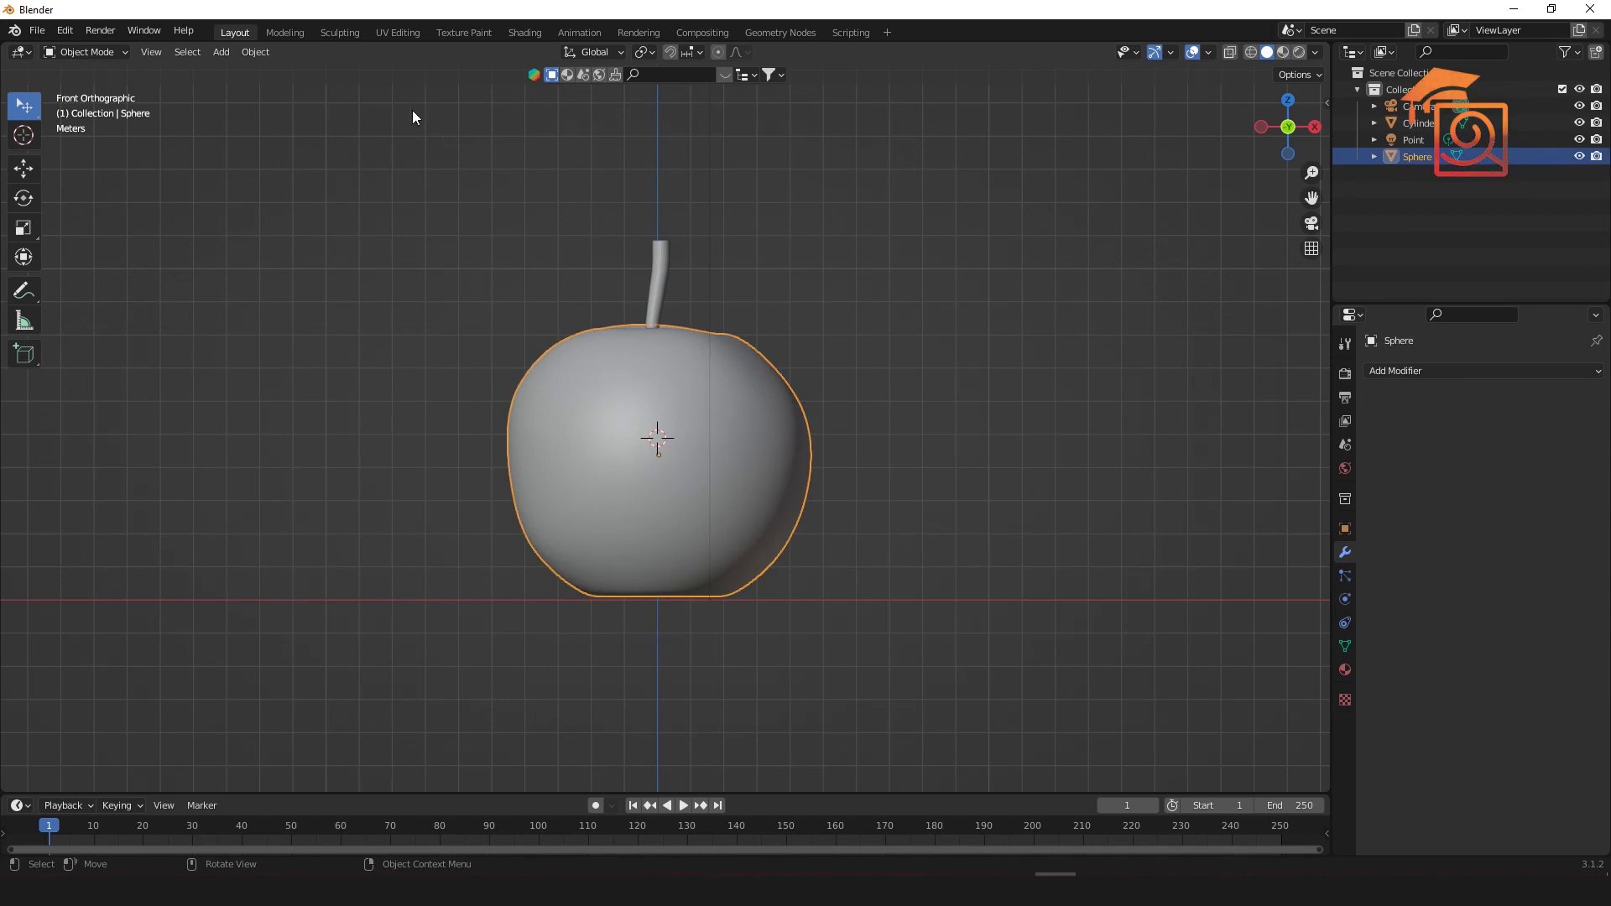
pyautogui.click(524, 32)
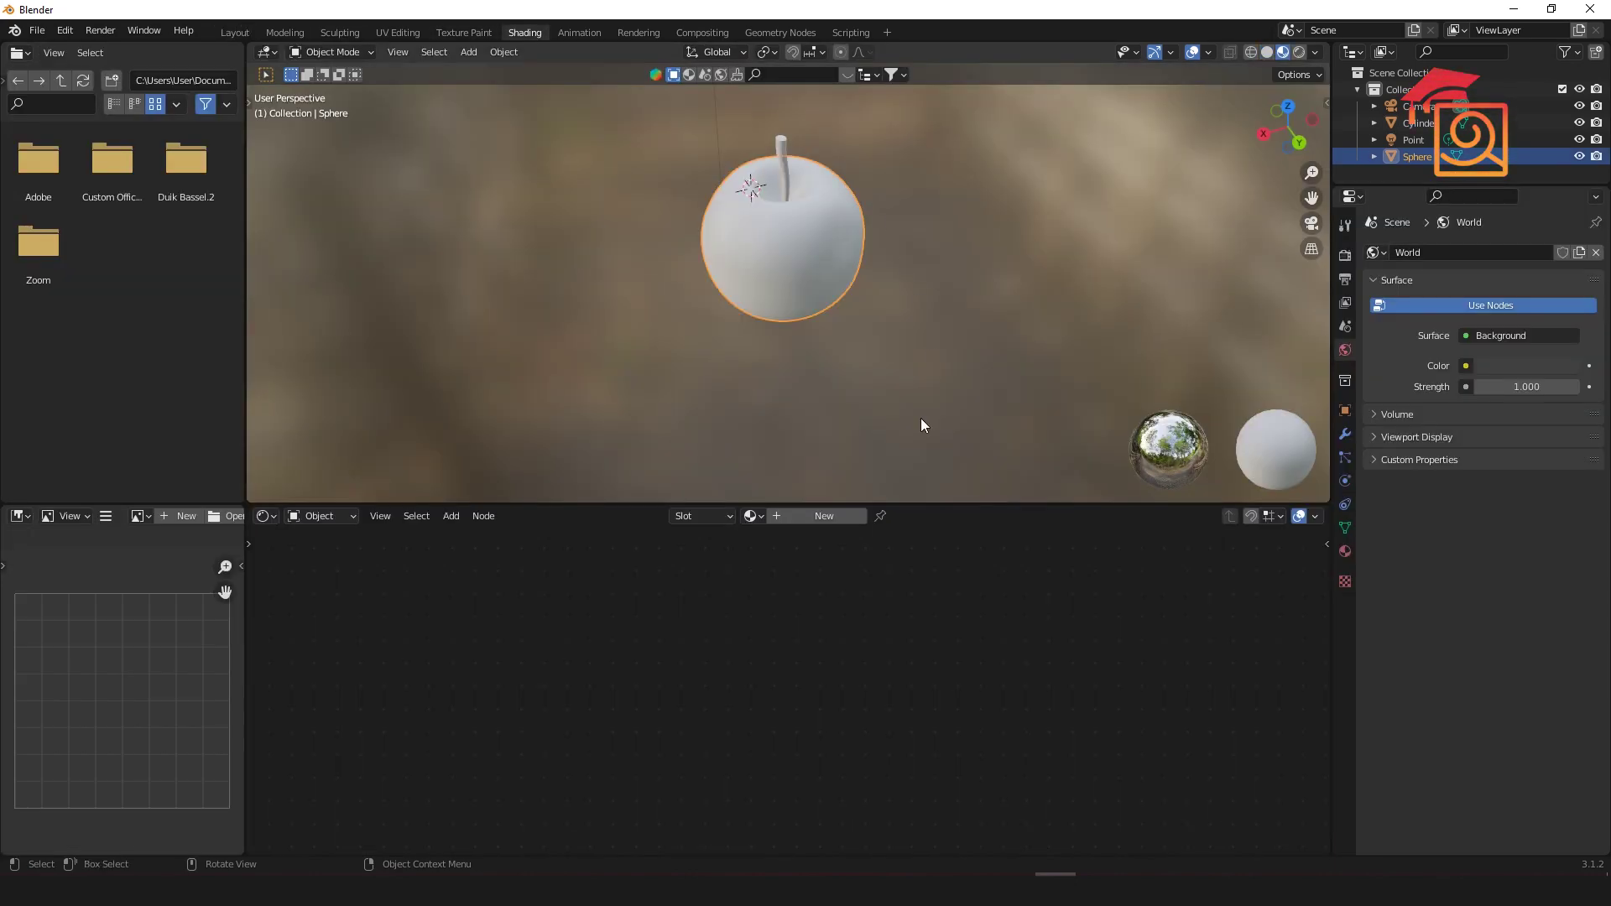
pyautogui.click(779, 516)
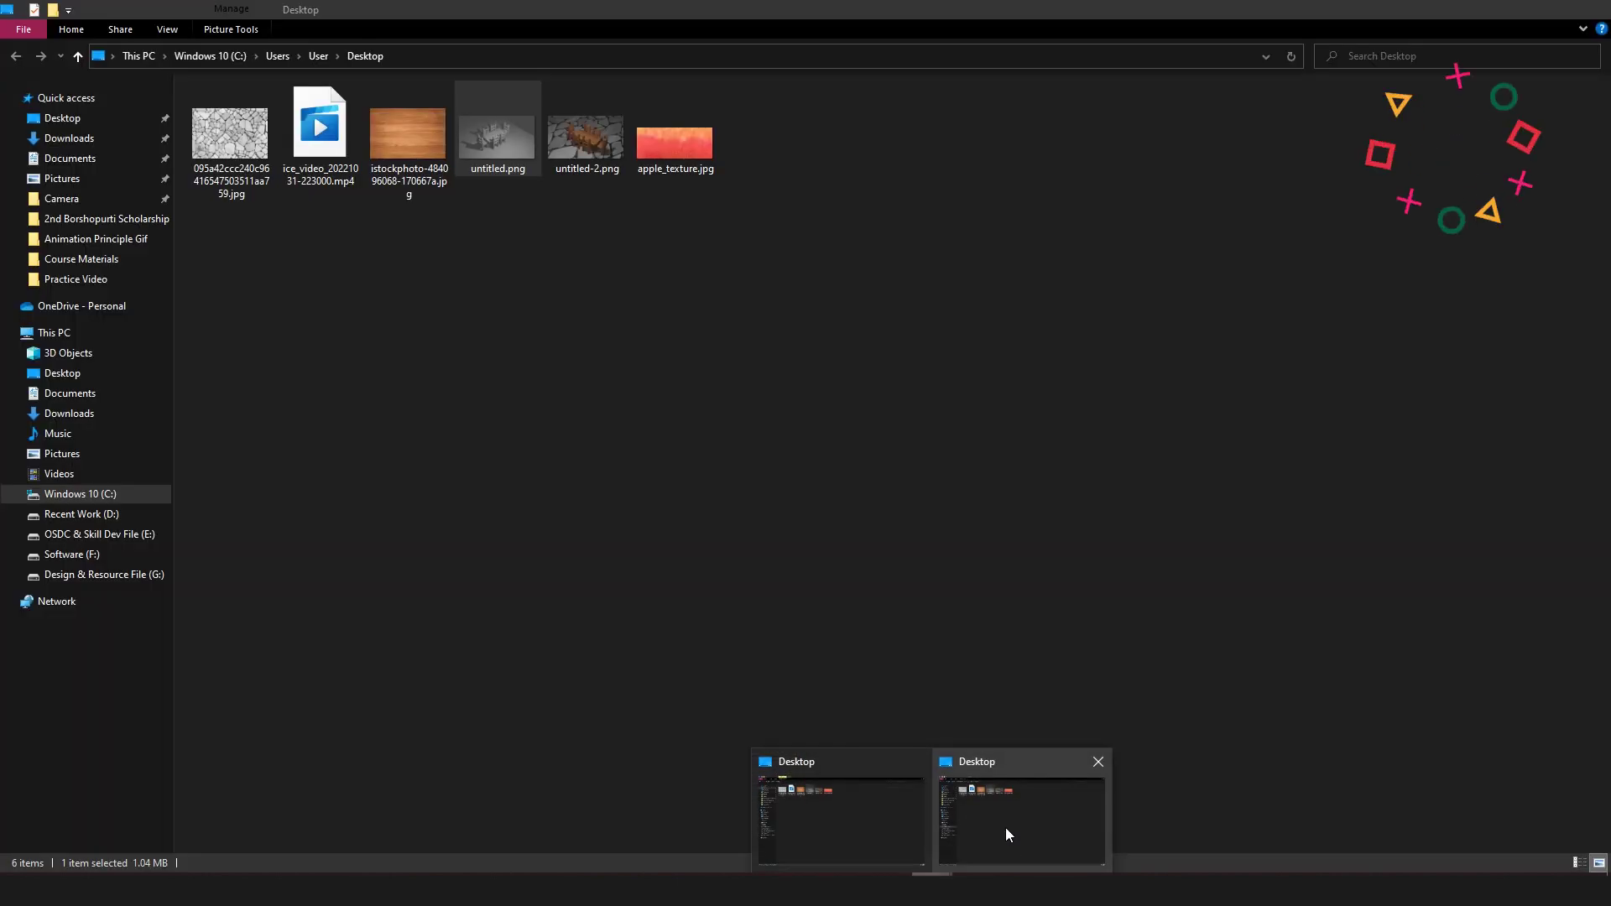
# Step: Bring apple_texture.jpg from the Desktop folder into the sphere's material as an image texture and connect its Color to Base Color
pyautogui.click(1005, 827)
pyautogui.moveTo(671, 165); pyautogui.dragTo(461, 553)
pyautogui.moveTo(558, 571); pyautogui.dragTo(664, 609)
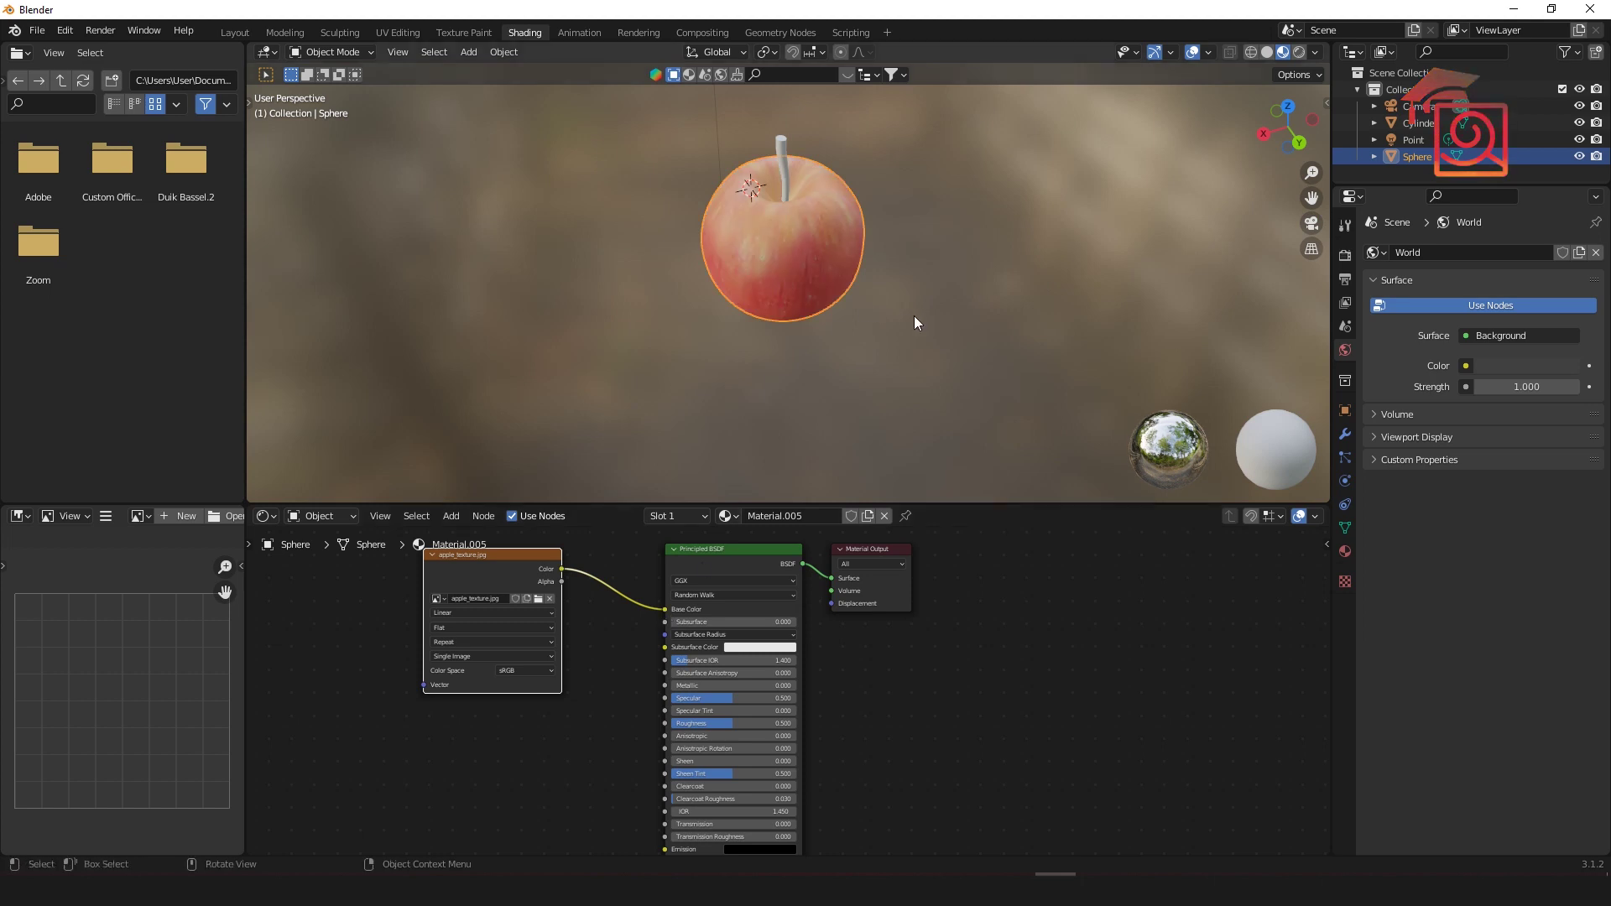
# Step: Assign the existing wood-textured Material.001 to the stem cylinder
pyautogui.moveTo(818, 287); pyautogui.dragTo(758, 265, button='middle')
pyautogui.click(793, 137)
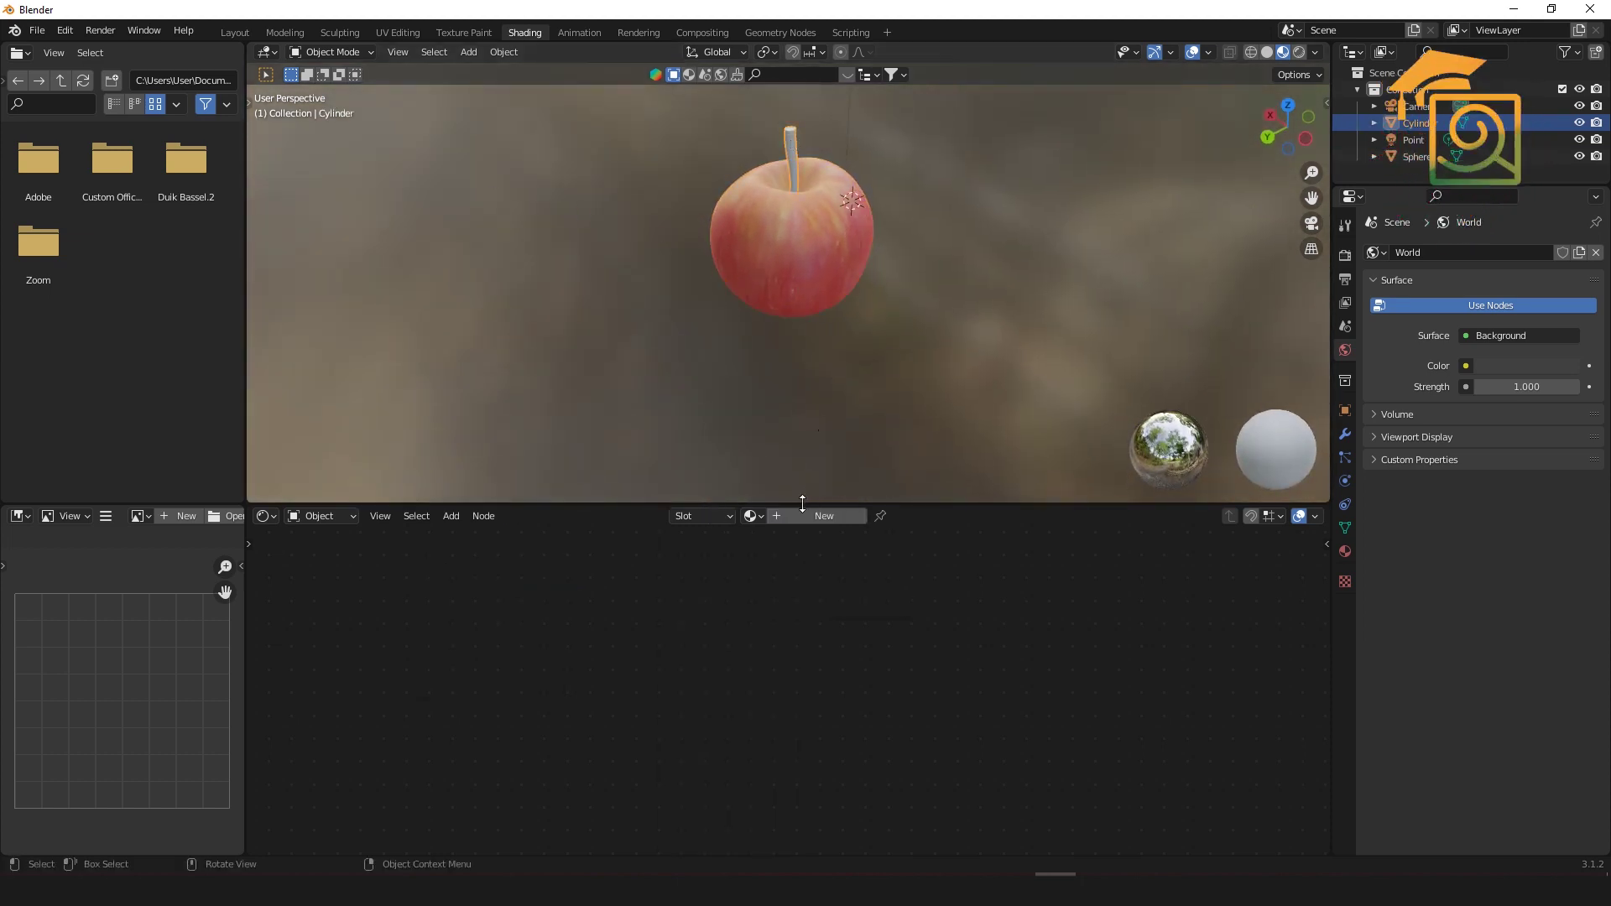
pyautogui.click(753, 516)
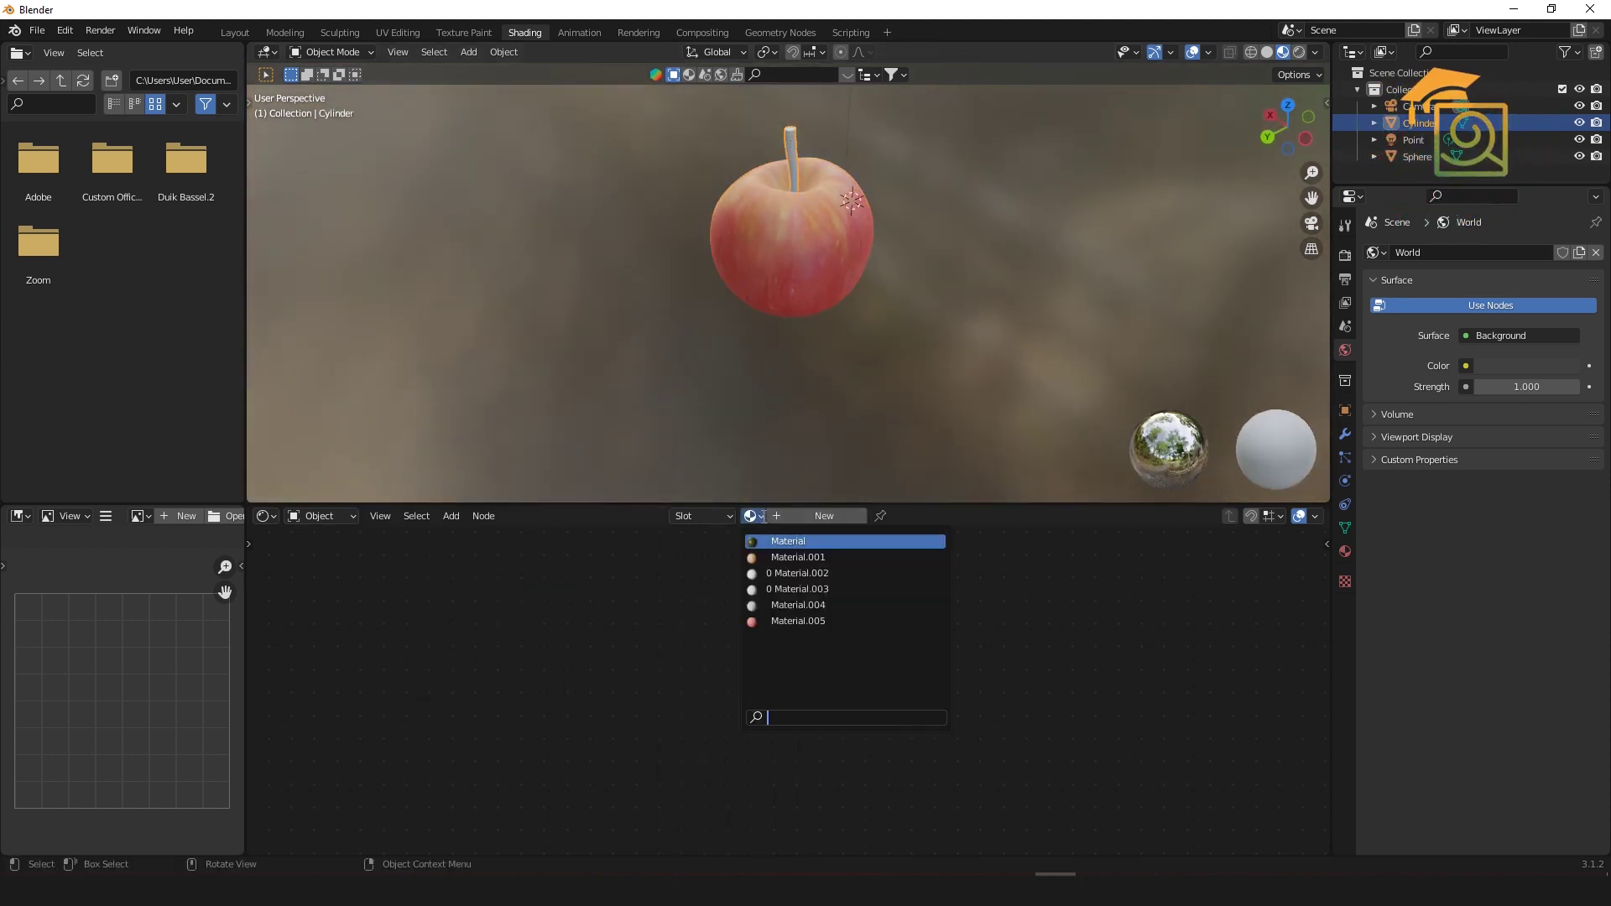
pyautogui.click(778, 557)
pyautogui.scroll(3, 803, 134)
pyautogui.moveTo(803, 135); pyautogui.dragTo(831, 204, button='middle')
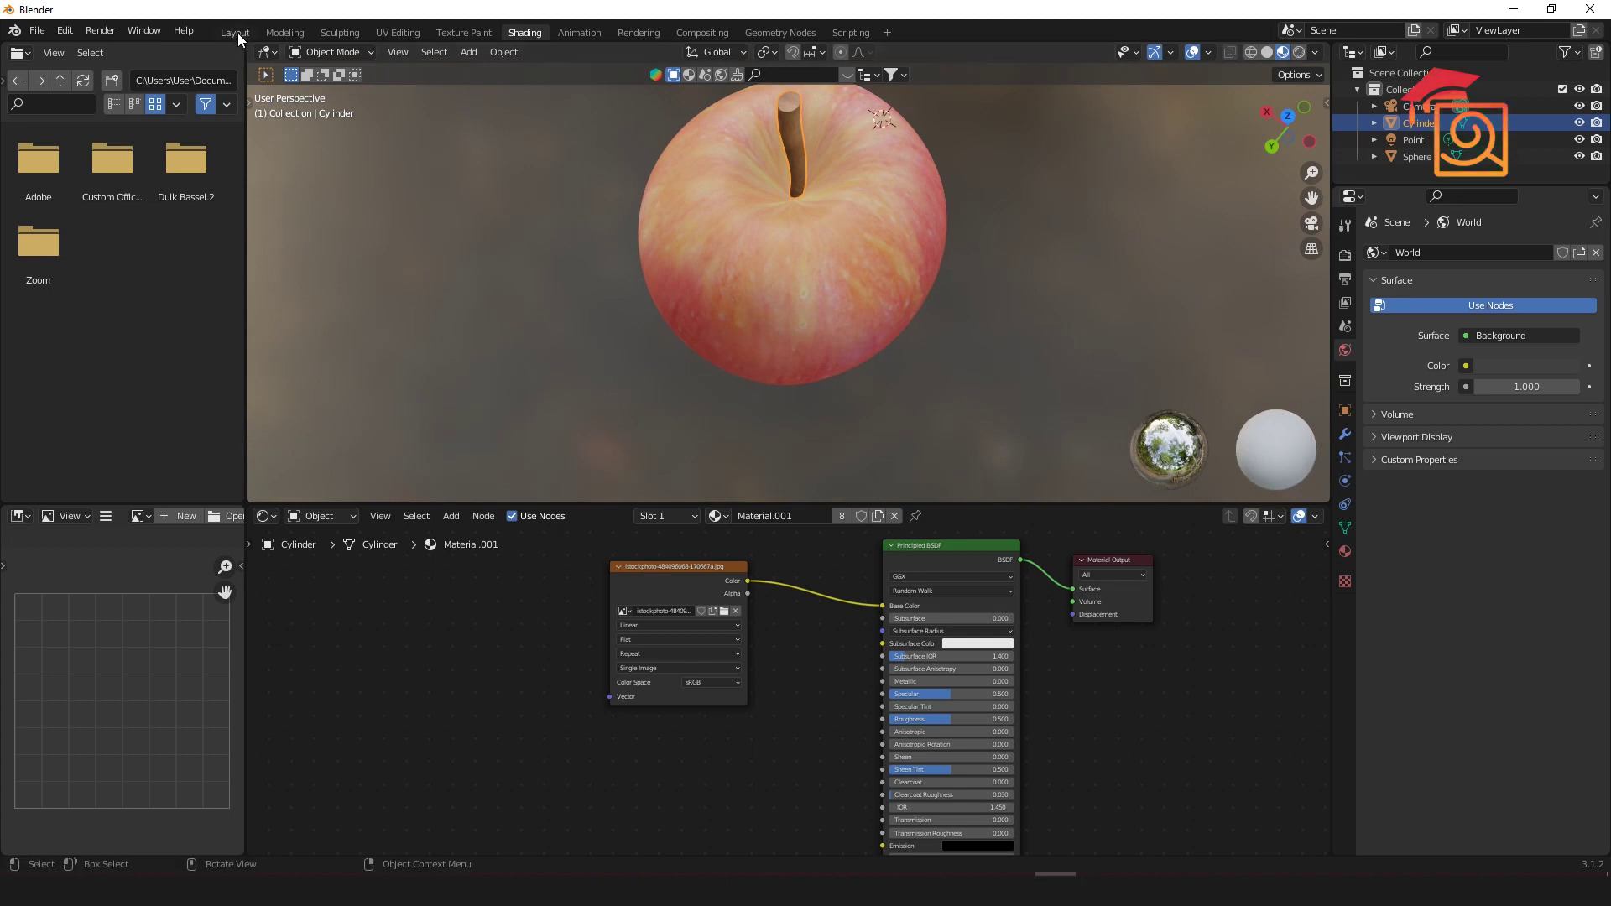
# Step: Return to the Layout workspace, turn on rendered viewport shading and inspect the textured apple from above and in front view
pyautogui.click(239, 34)
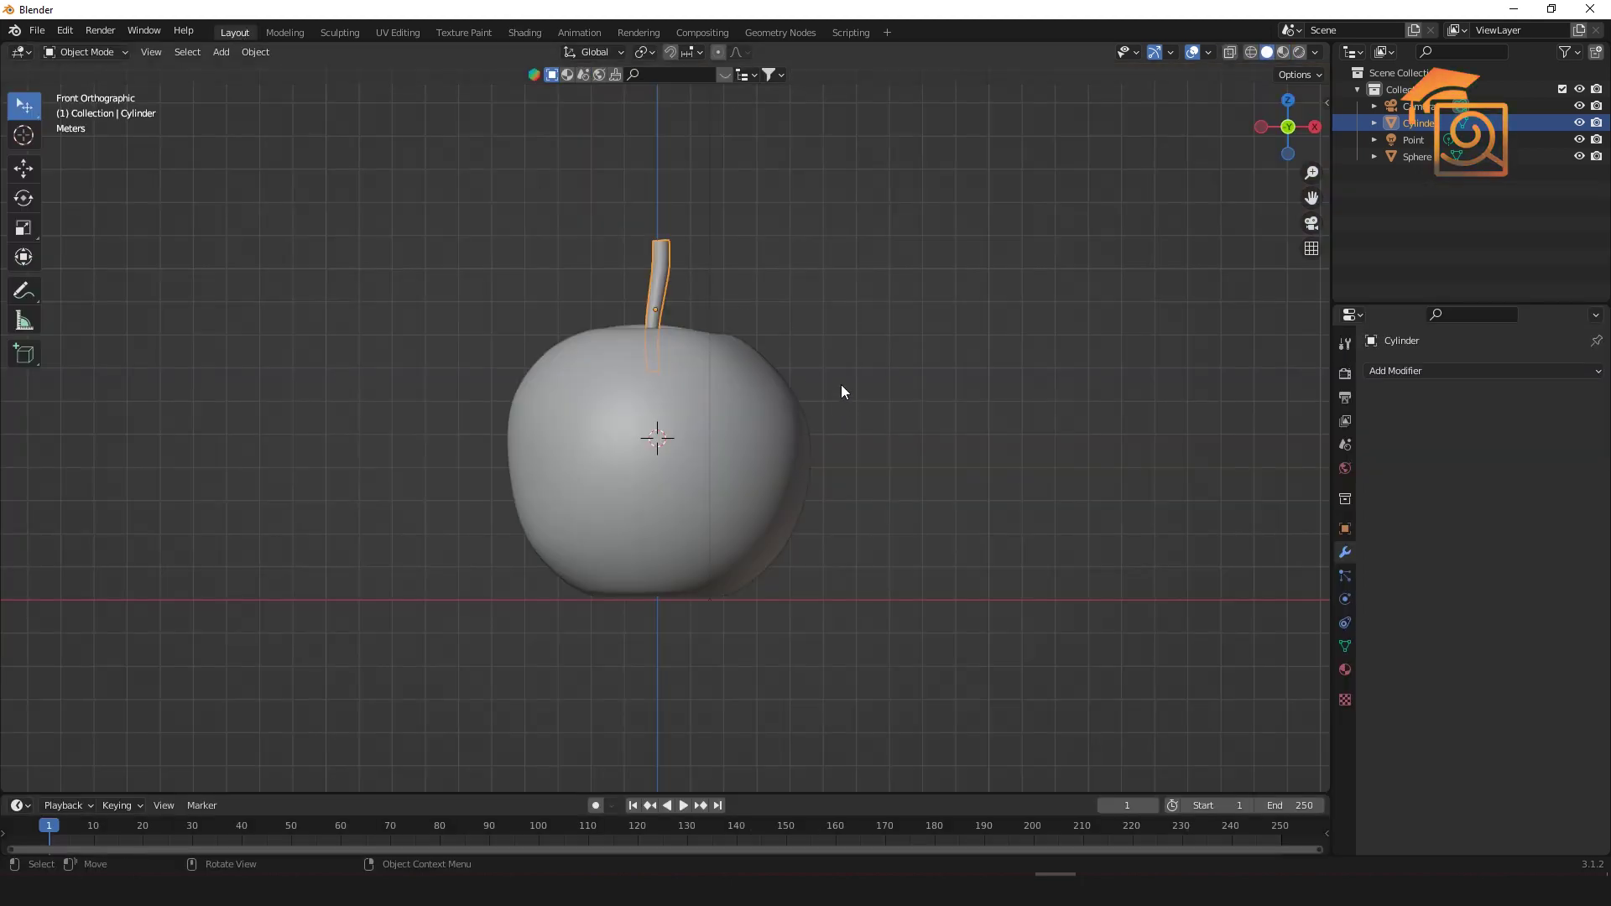
pyautogui.click(1300, 53)
pyautogui.moveTo(853, 352); pyautogui.dragTo(743, 491, button='middle')
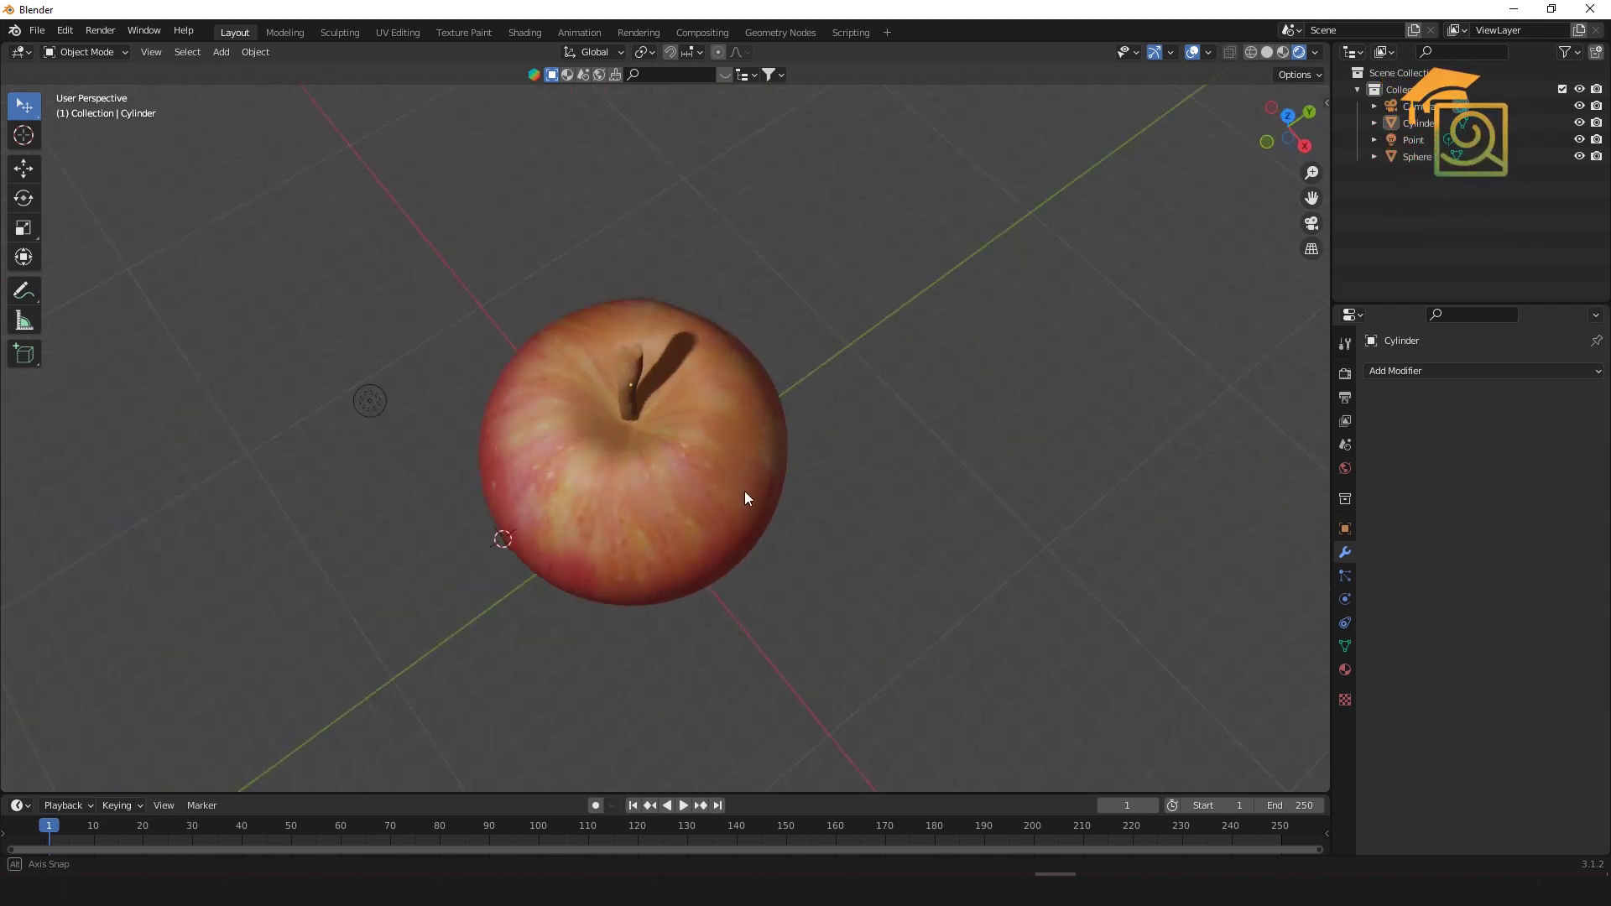
pyautogui.moveTo(635, 387); pyautogui.dragTo(864, 352, button='middle')
pyautogui.press('KP_1')
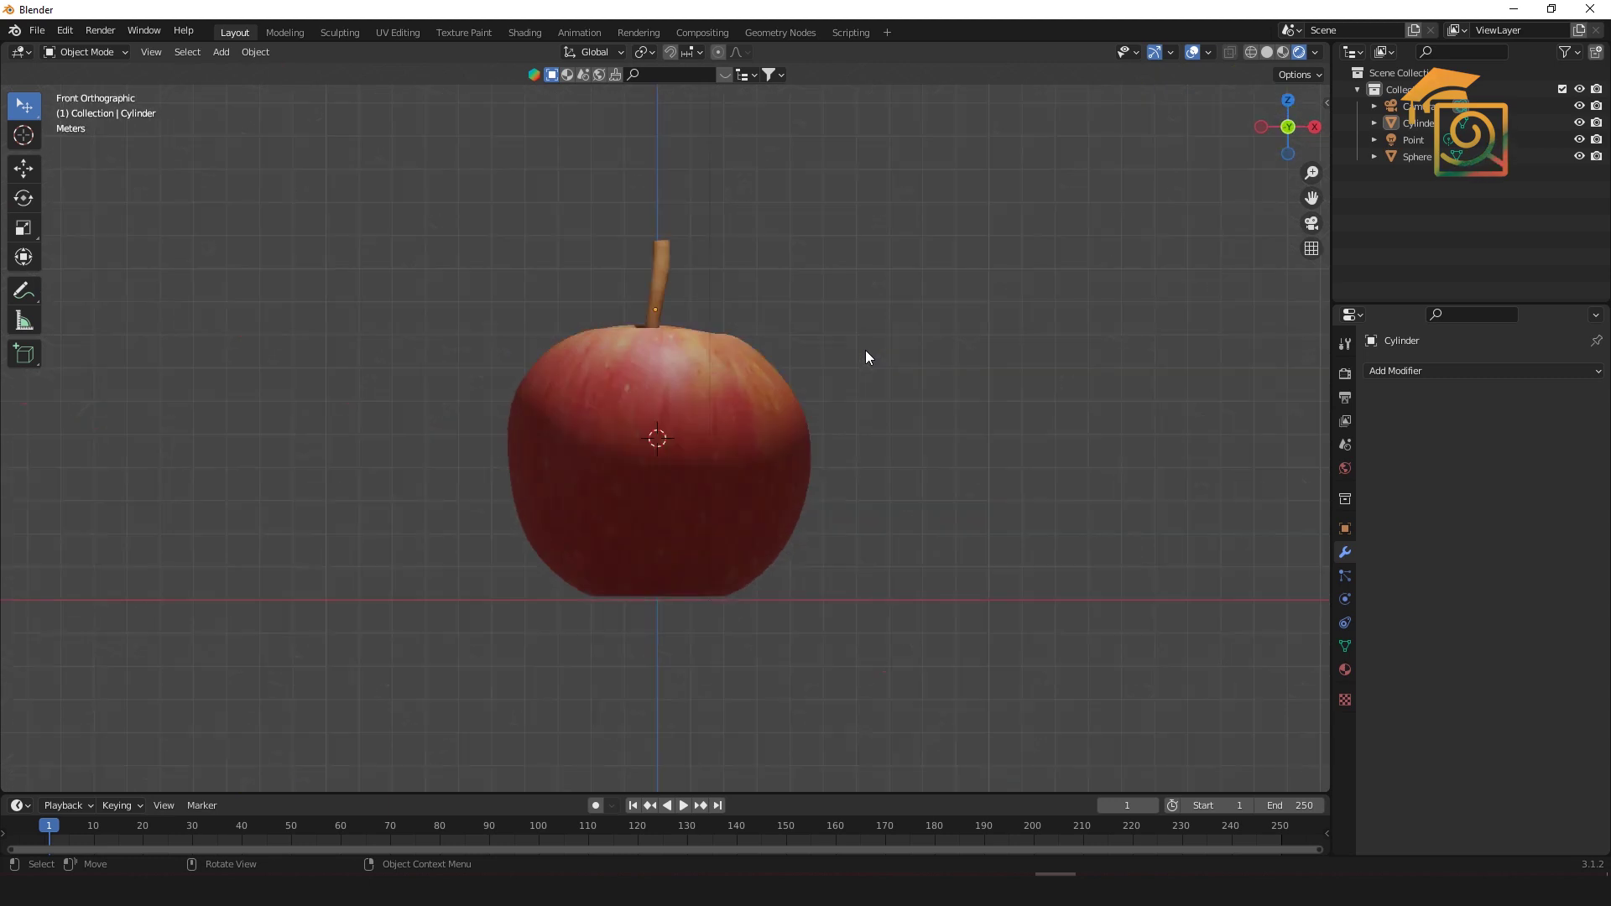
# Step: Move the stem about 1.04 m down into the apple and about 0.05 m along X
pyautogui.click(662, 267)
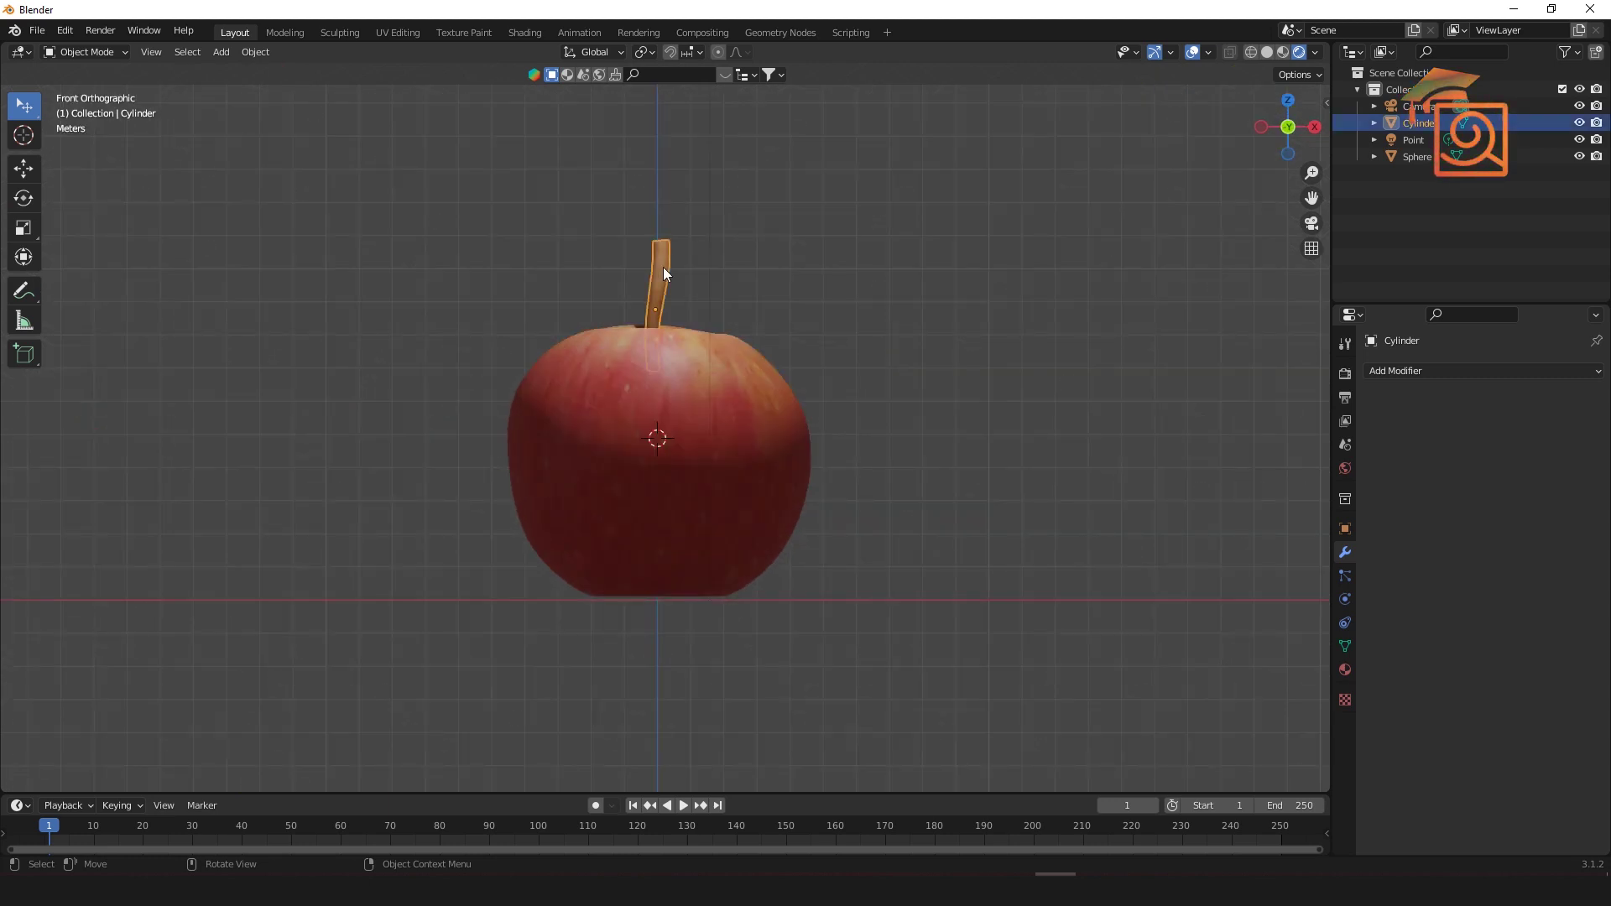
pyautogui.press('g')
pyautogui.click(665, 301)
pyautogui.moveTo(955, 406)
pyautogui.mouseDown(button='middle')
pyautogui.moveTo(673, 564)
pyautogui.moveTo(694, 593)
pyautogui.moveTo(879, 396)
pyautogui.moveTo(968, 418)
pyautogui.mouseUp(button='middle')
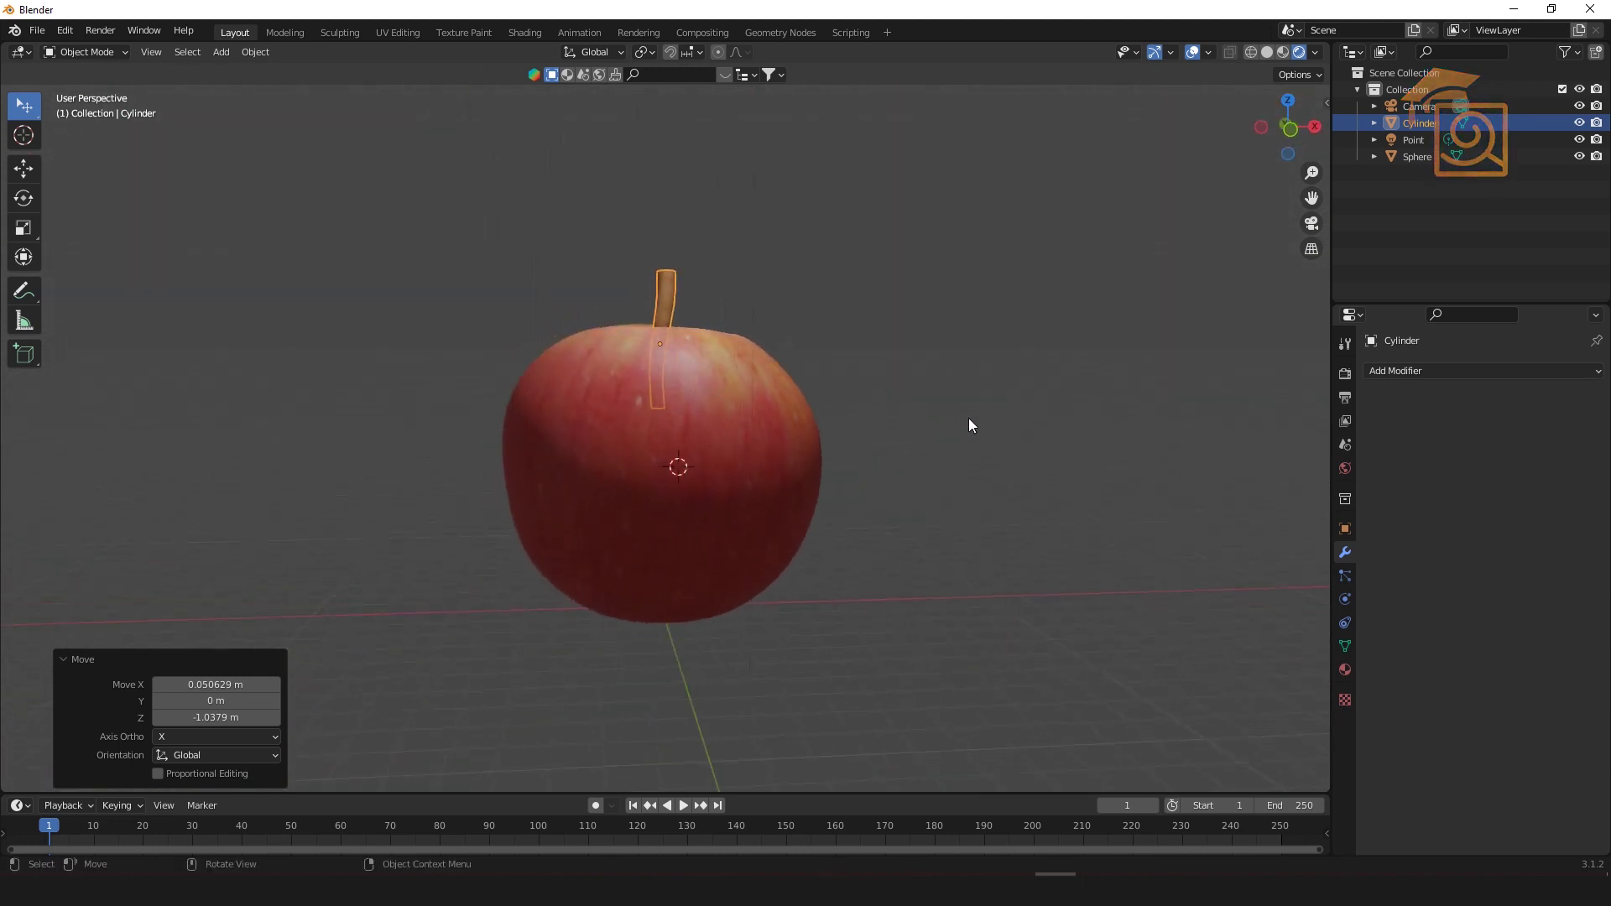
# Step: Raise the stem about 0.76 m along Z in front view and check its position from another angle
pyautogui.press('KP_1')
pyautogui.press('g')
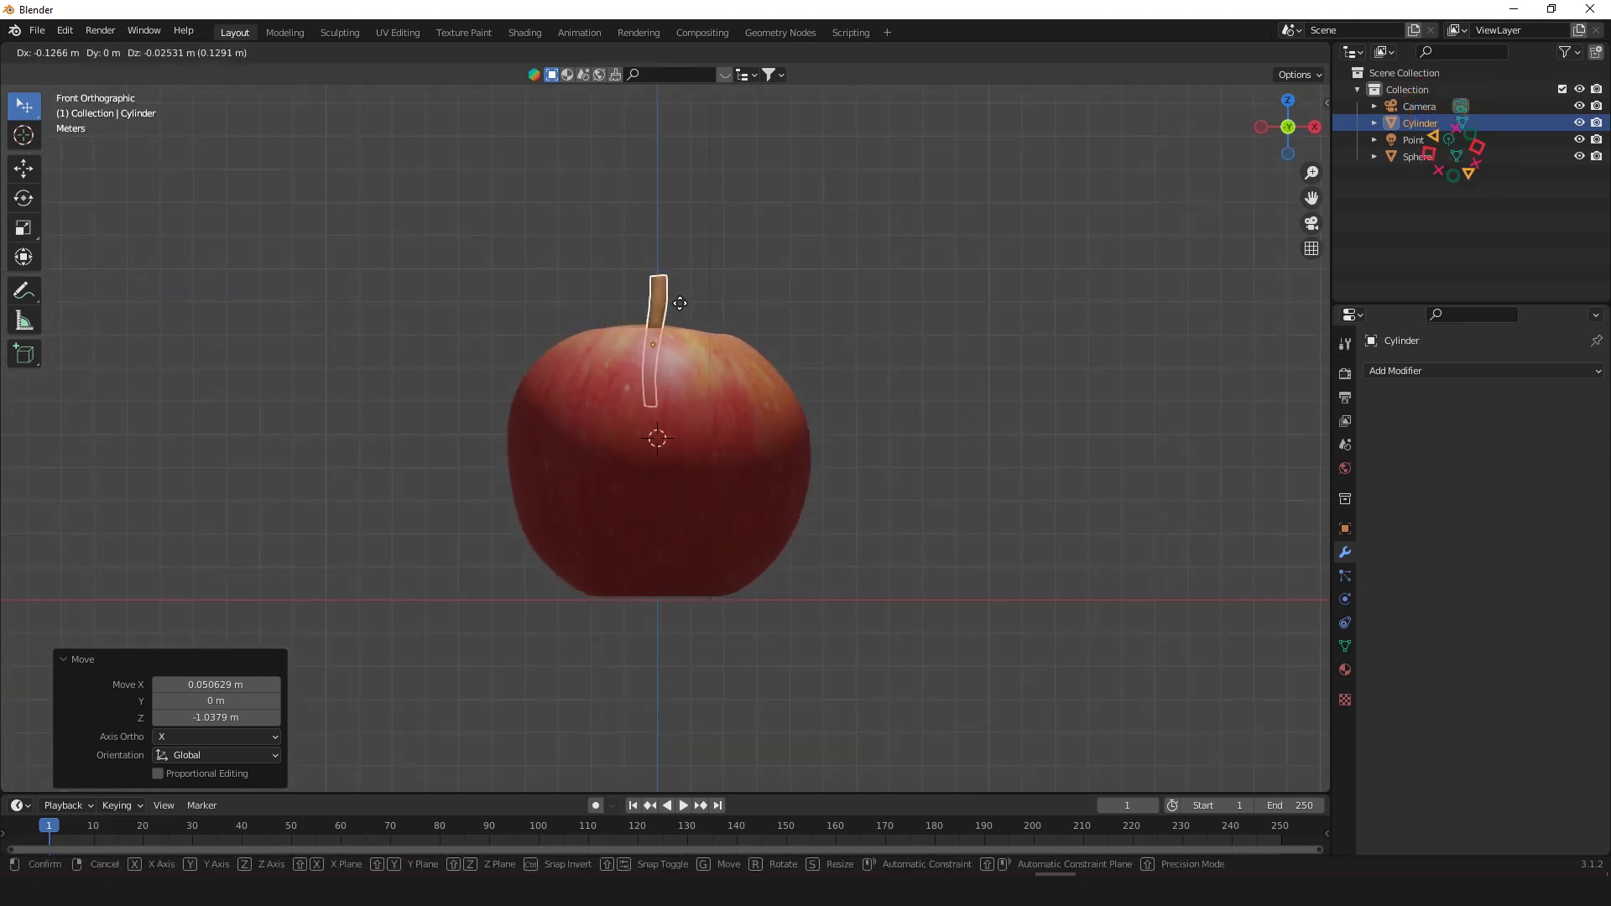
pyautogui.press('z')
pyautogui.click(681, 277)
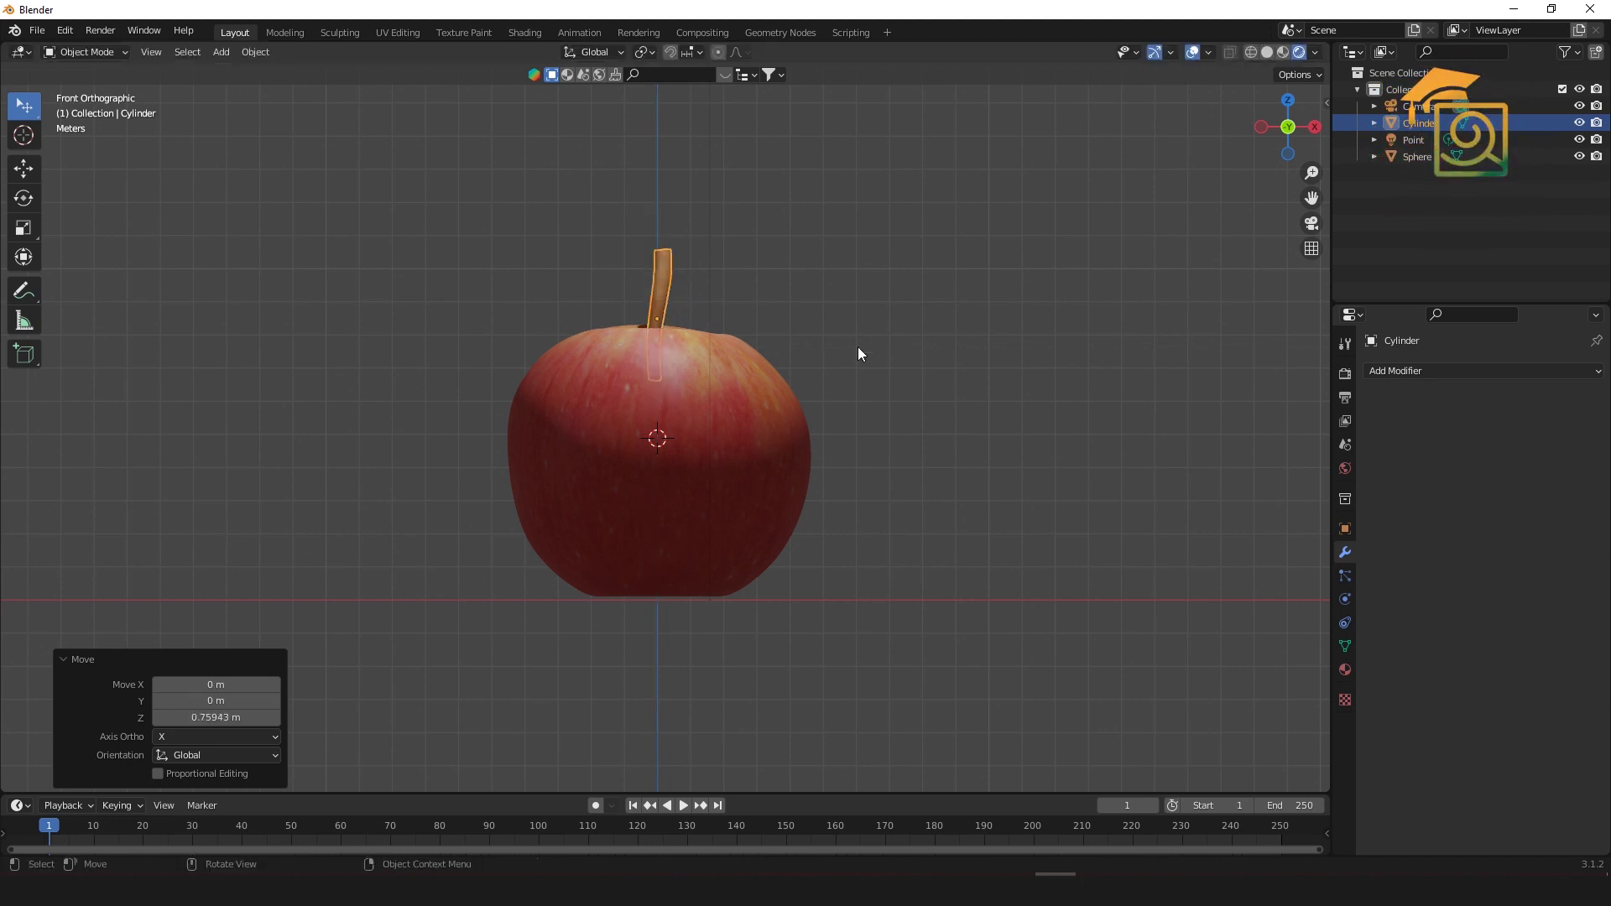
pyautogui.click(857, 345)
pyautogui.moveTo(963, 420); pyautogui.dragTo(1057, 446, button='middle')
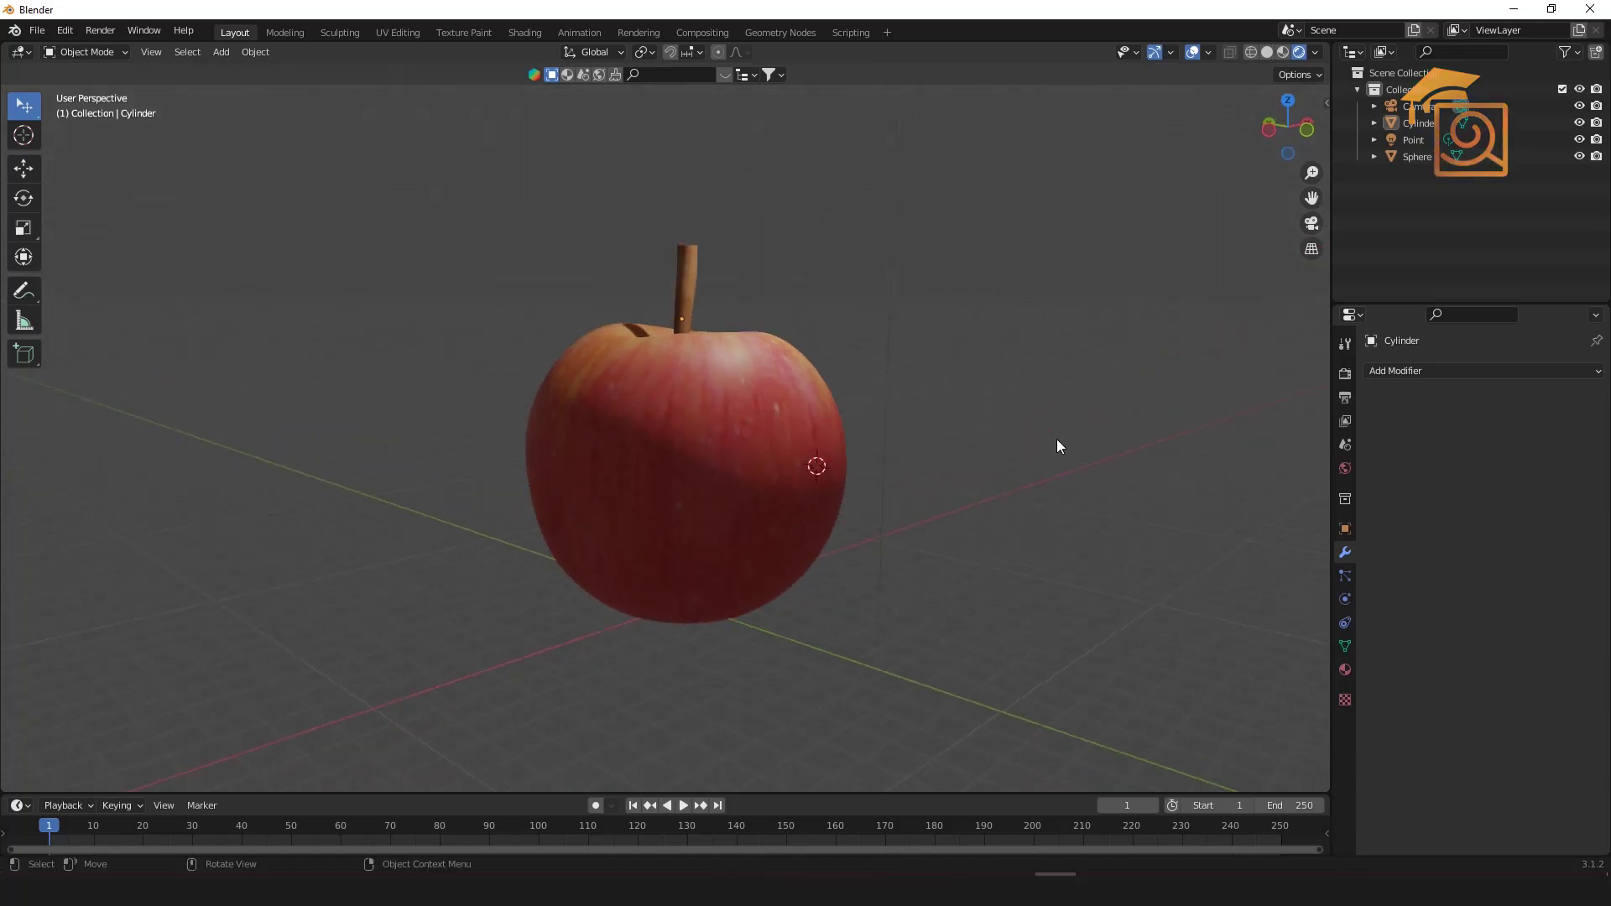
# Step: Lower the stem about 0.13 m along Z in front view, deselect it and view the apple from above
pyautogui.press('KP_1')
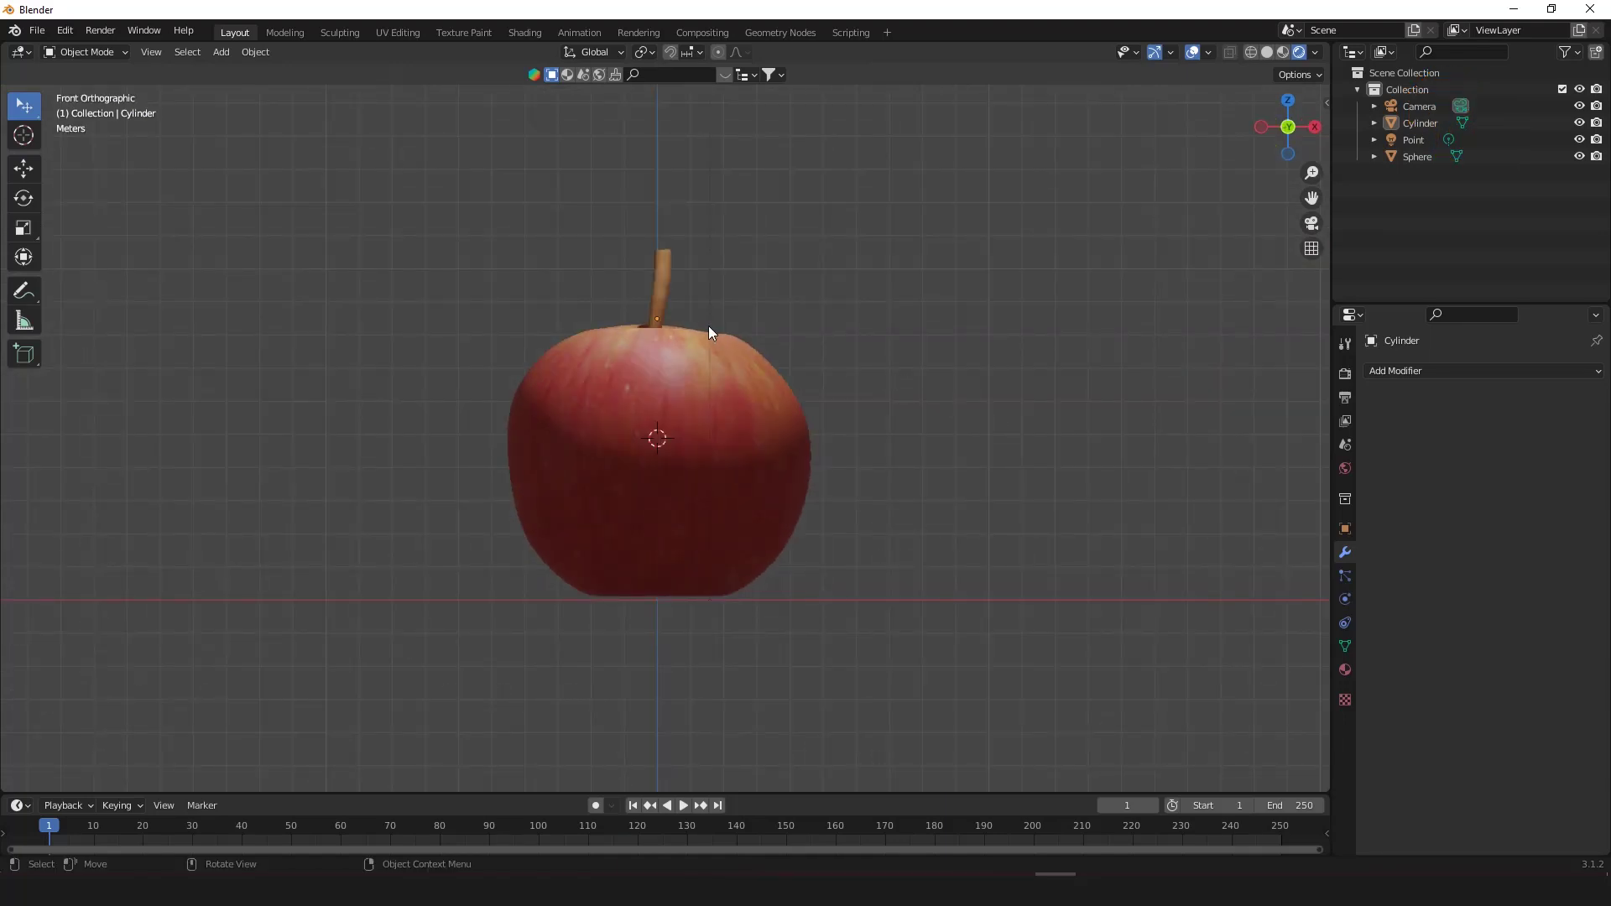
pyautogui.click(666, 266)
pyautogui.press('g')
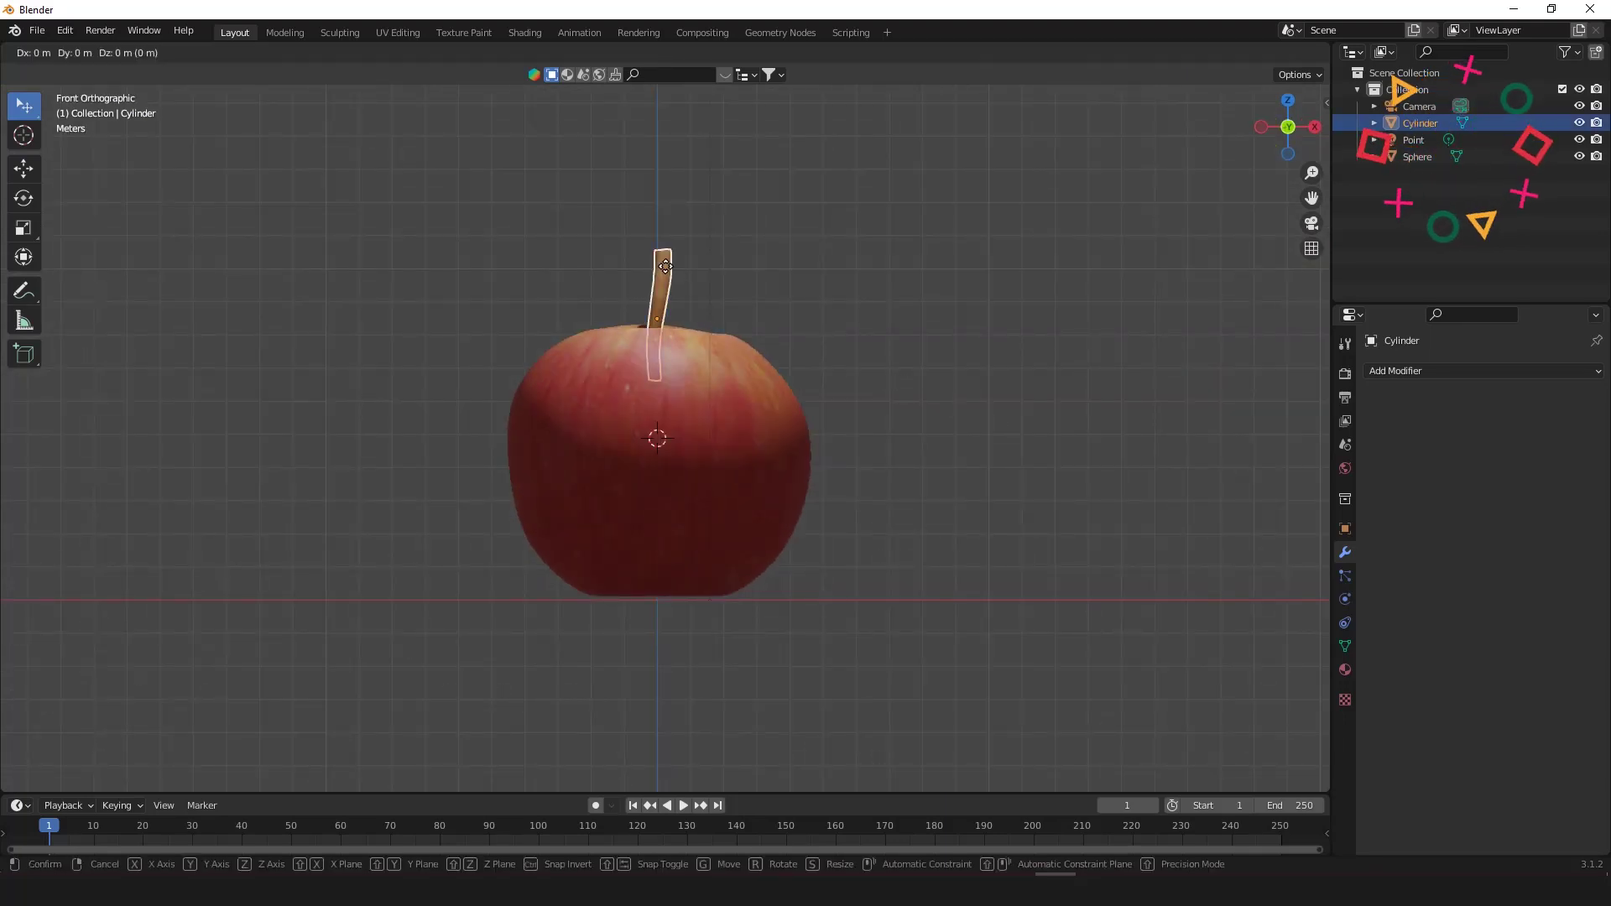
pyautogui.press('z')
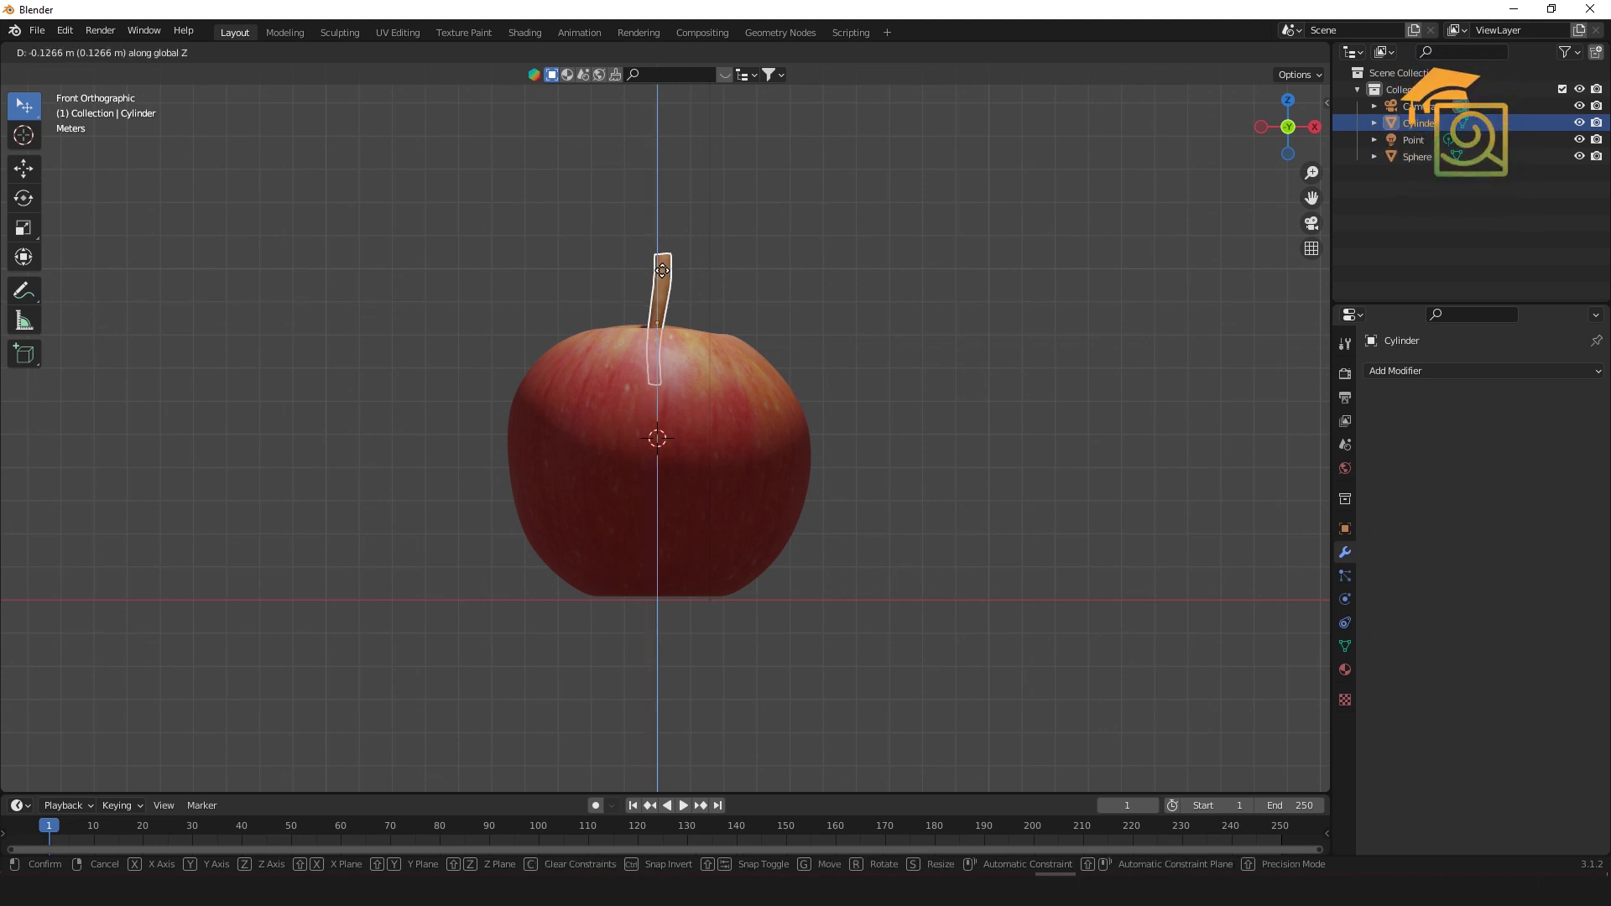
pyautogui.click(662, 270)
pyautogui.click(816, 304)
pyautogui.moveTo(933, 389); pyautogui.dragTo(807, 435, button='middle')
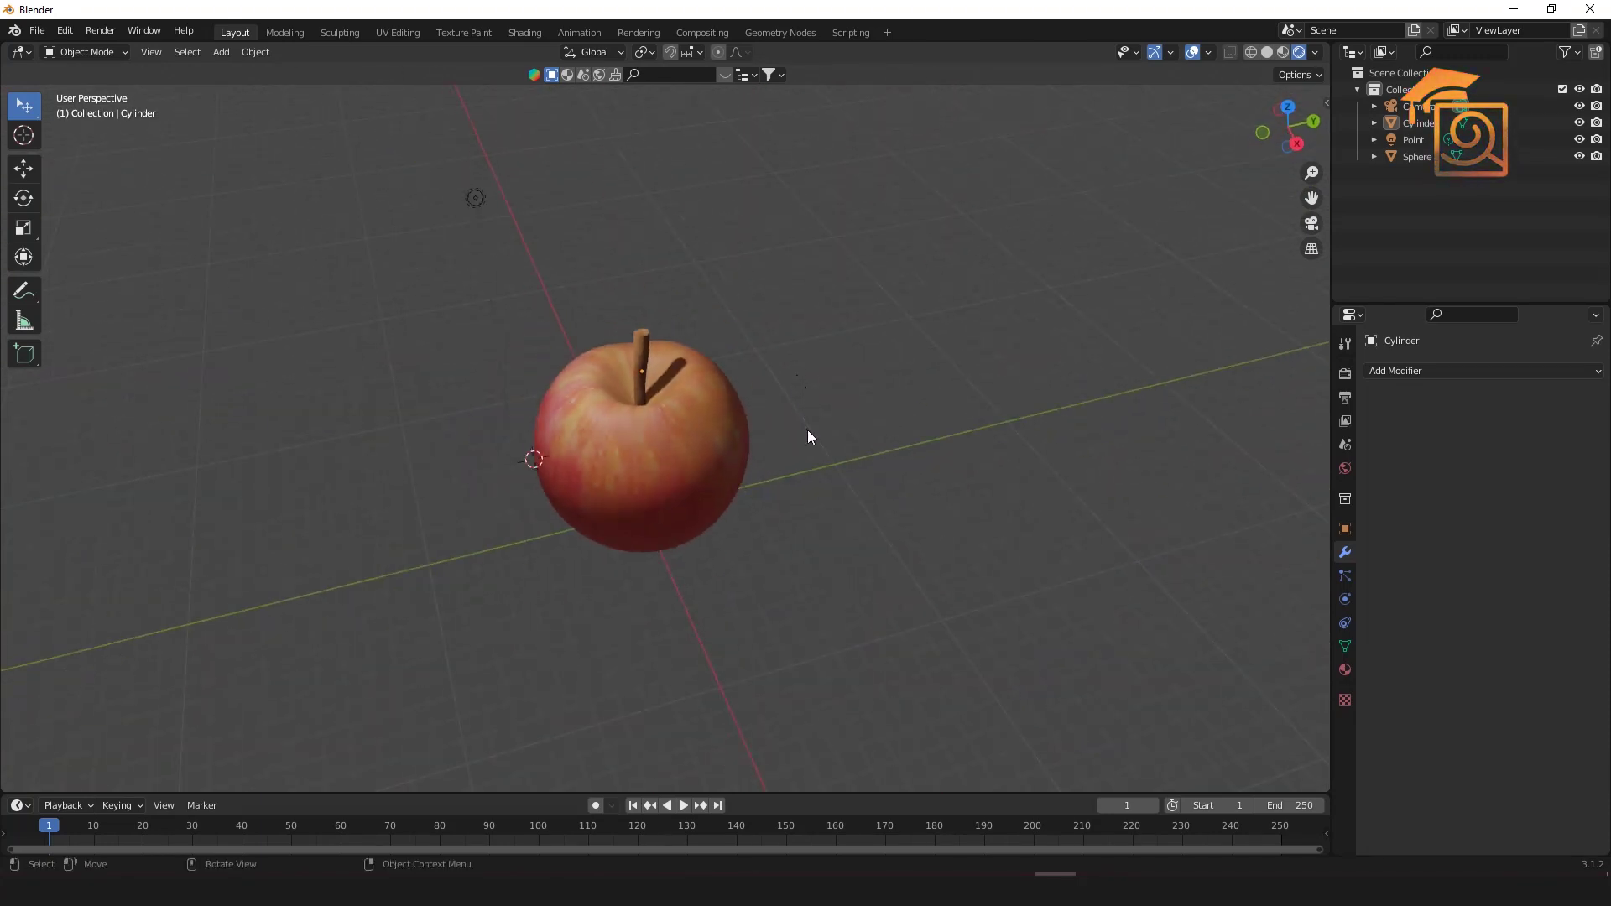
# Step: Duplicate the apple with its stem, offset about 2.17 m in X, 9.17 m in Y and 1.01 m in Z, and scale the copy to 0.579
pyautogui.click(642, 346)
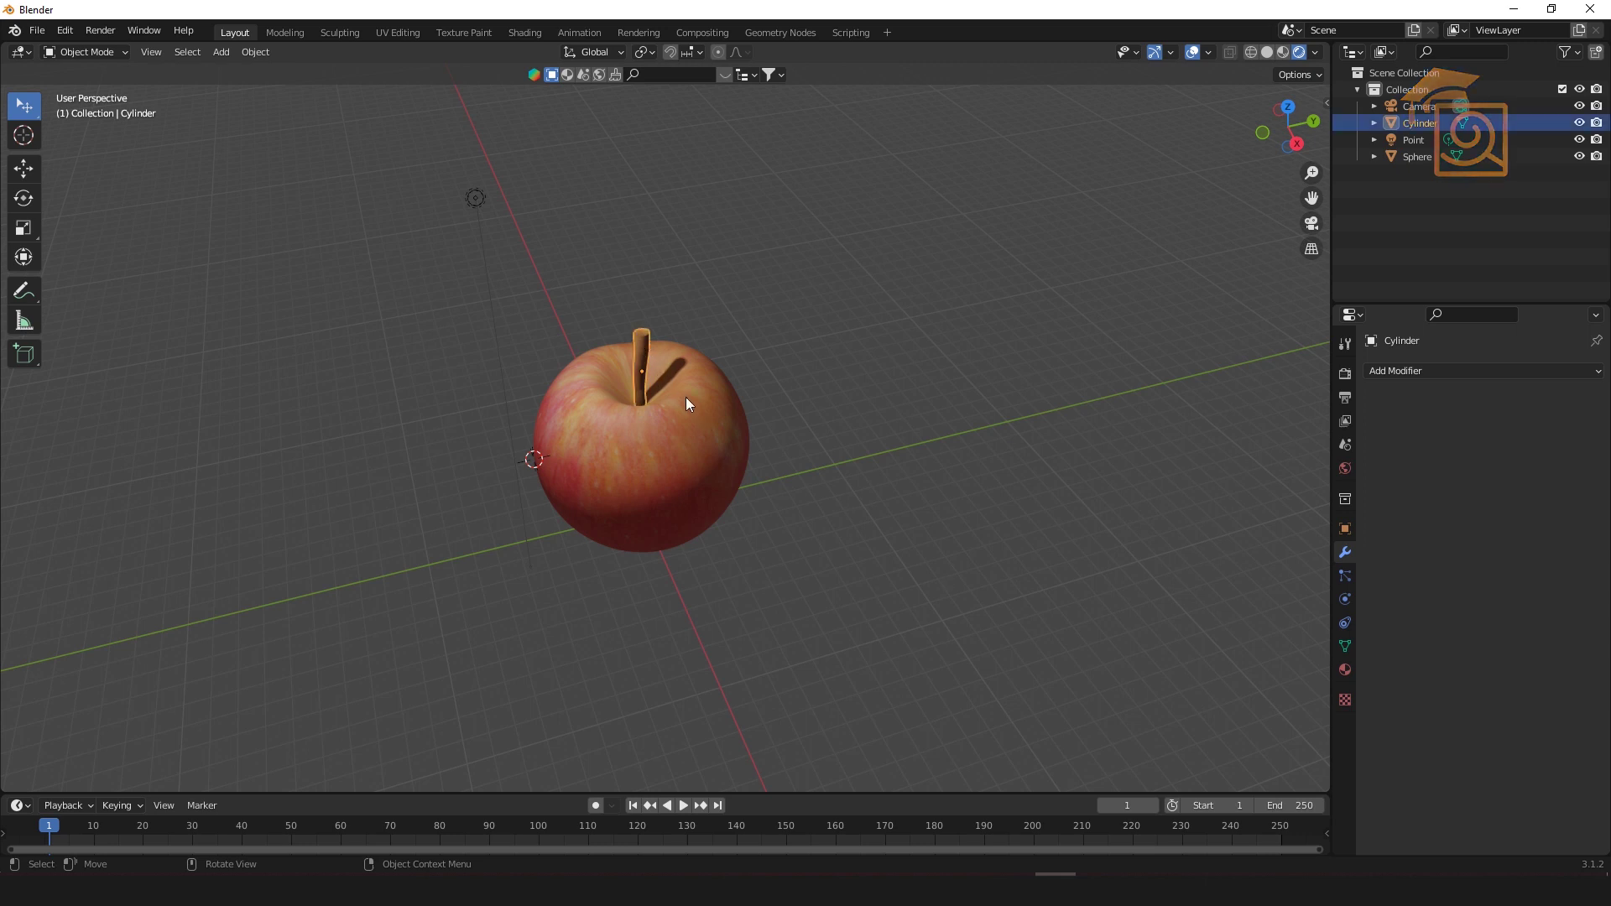
pyautogui.keyDown('shift'); pyautogui.click(697, 425); pyautogui.keyUp('shift')
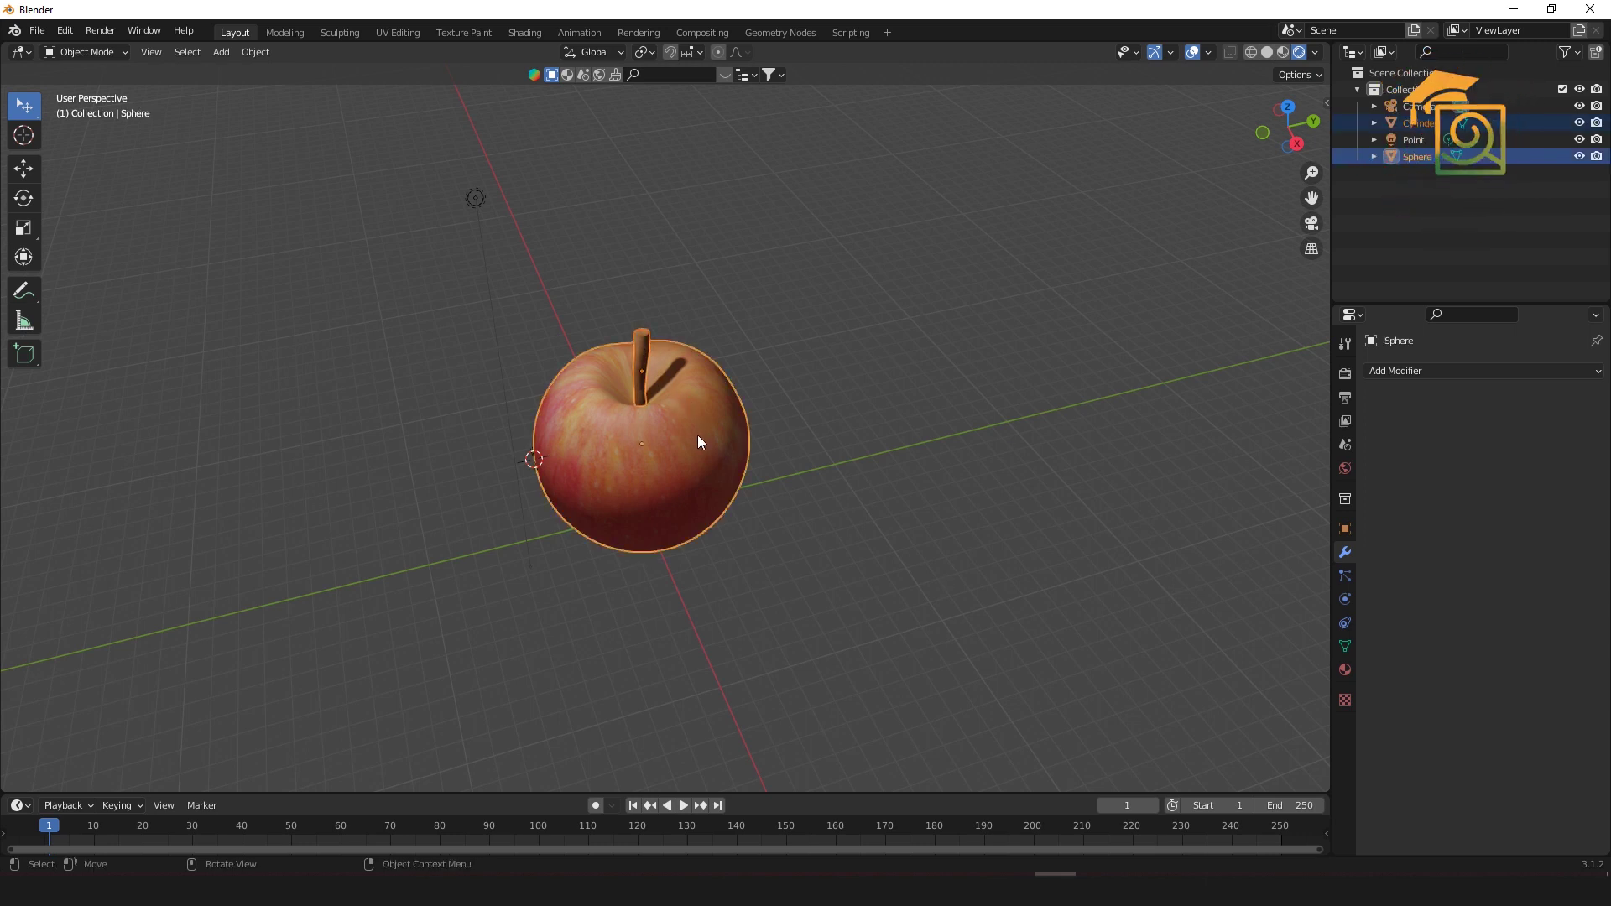
pyautogui.hotkey('shift', 'd')
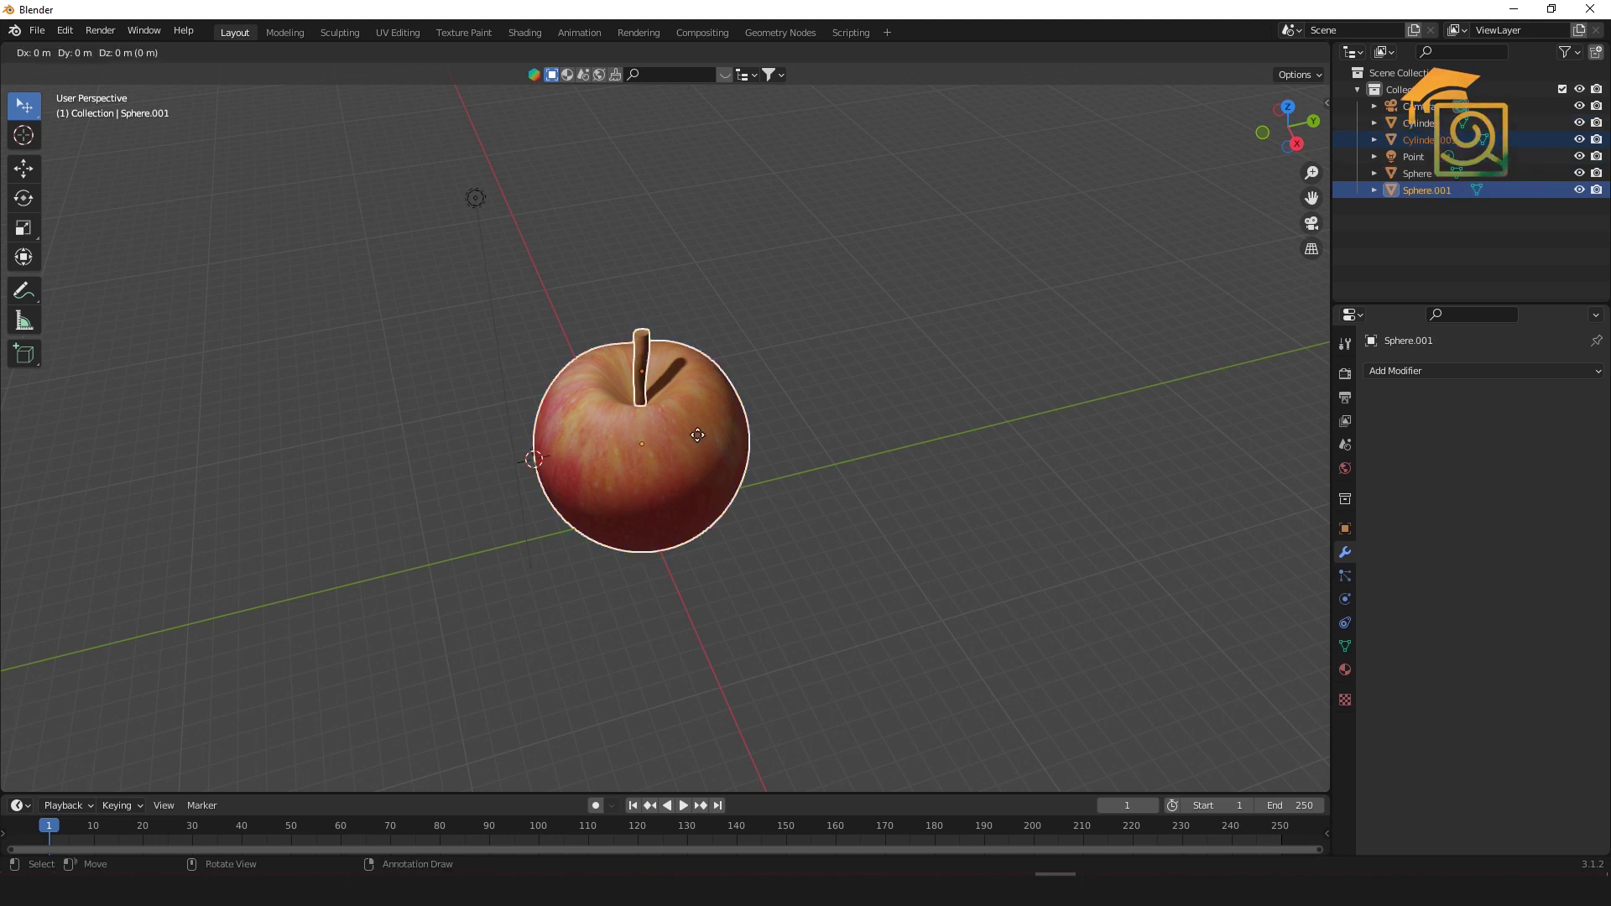
pyautogui.click(919, 409)
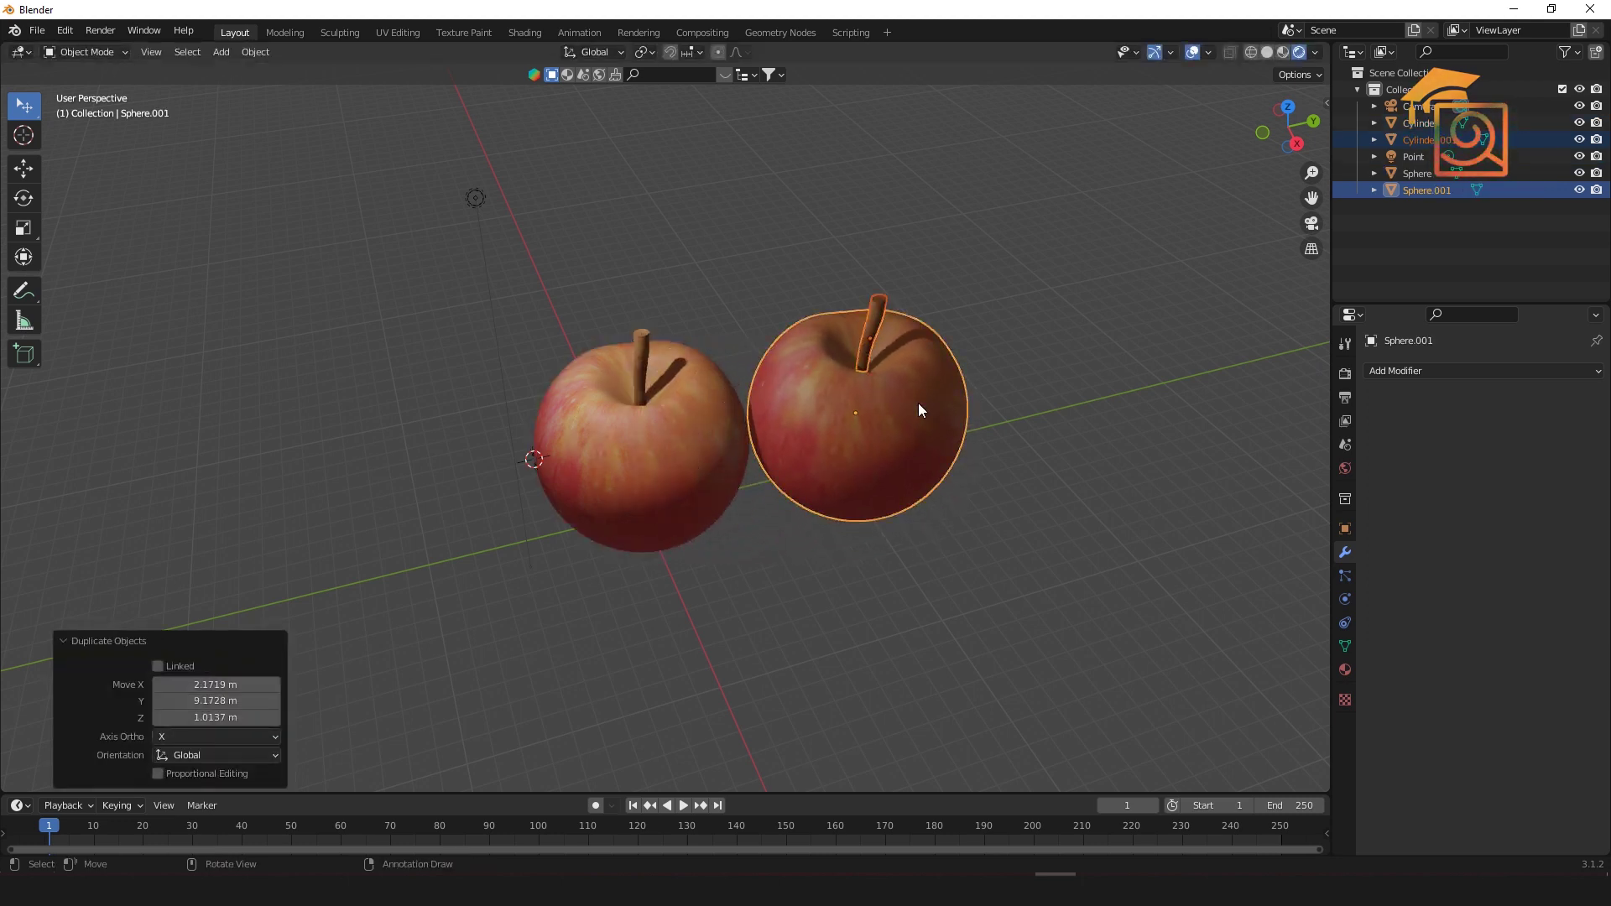
pyautogui.press('s')
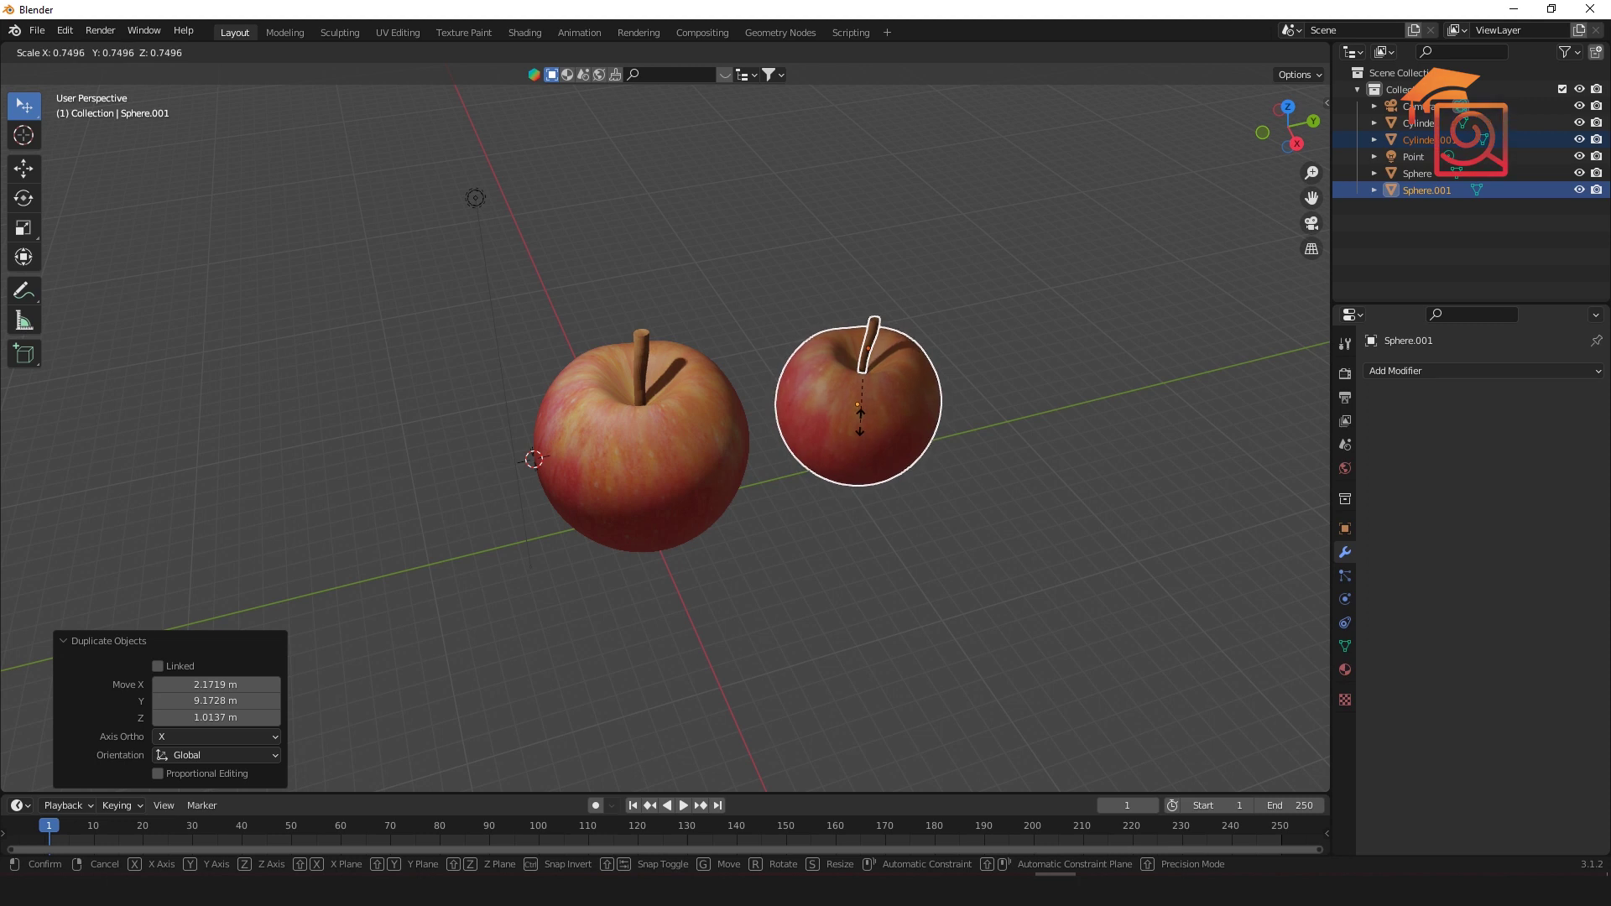
pyautogui.click(888, 410)
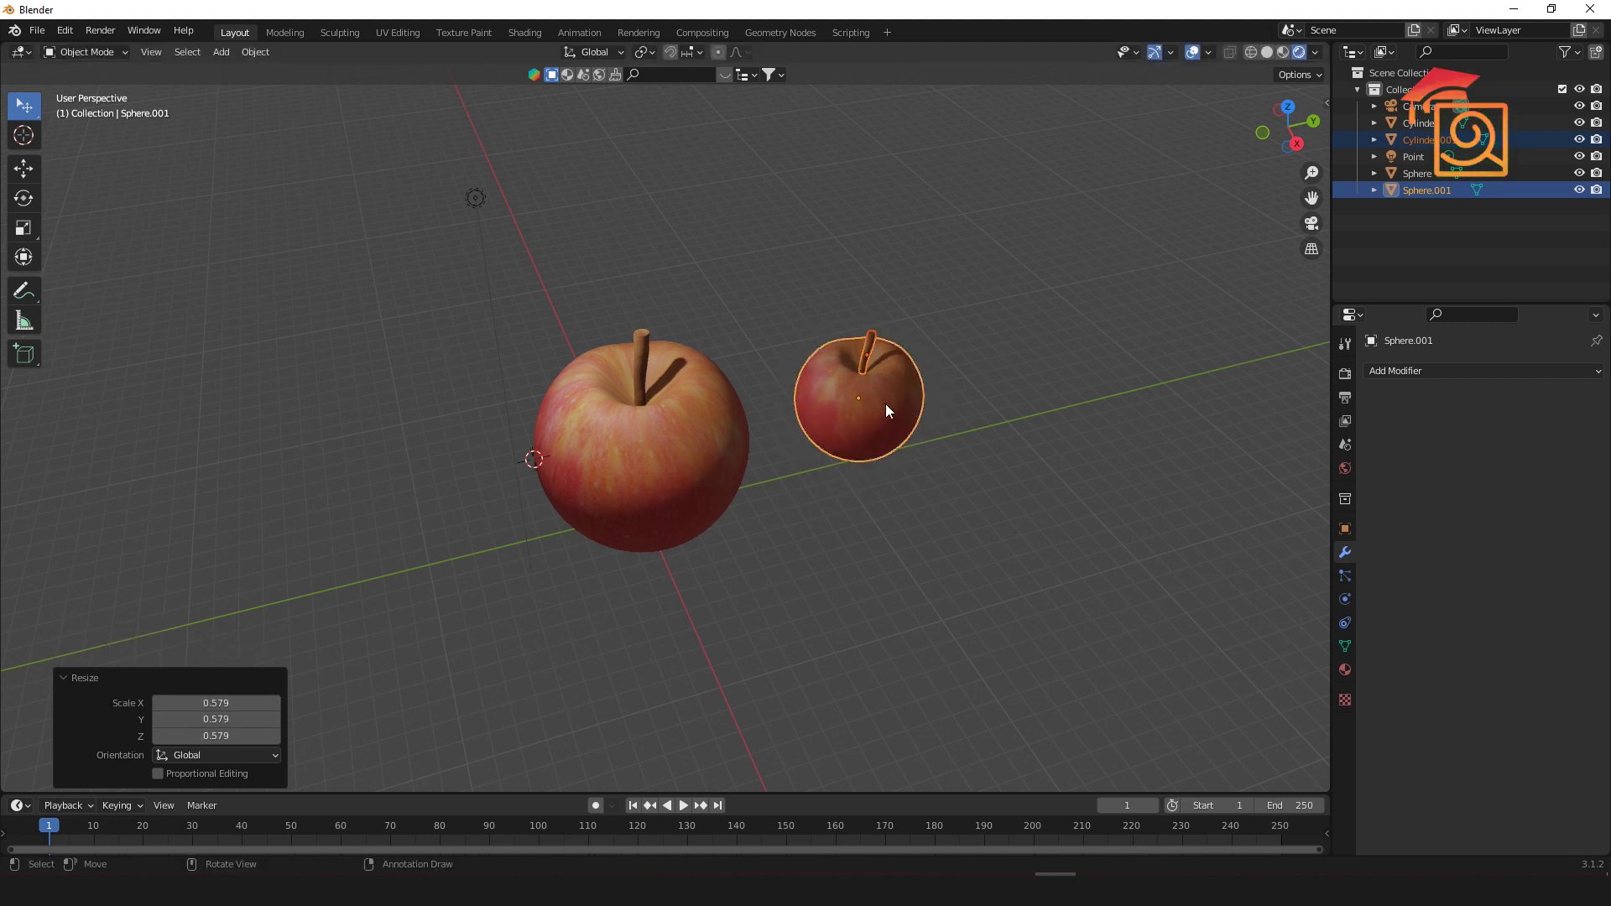
# Step: Rotate the small apple copy about -40.4° in the view and move it about -0.81 m in X, -4.13 m in Y and -0.64 m in Z
pyautogui.press('r')
pyautogui.click(904, 386)
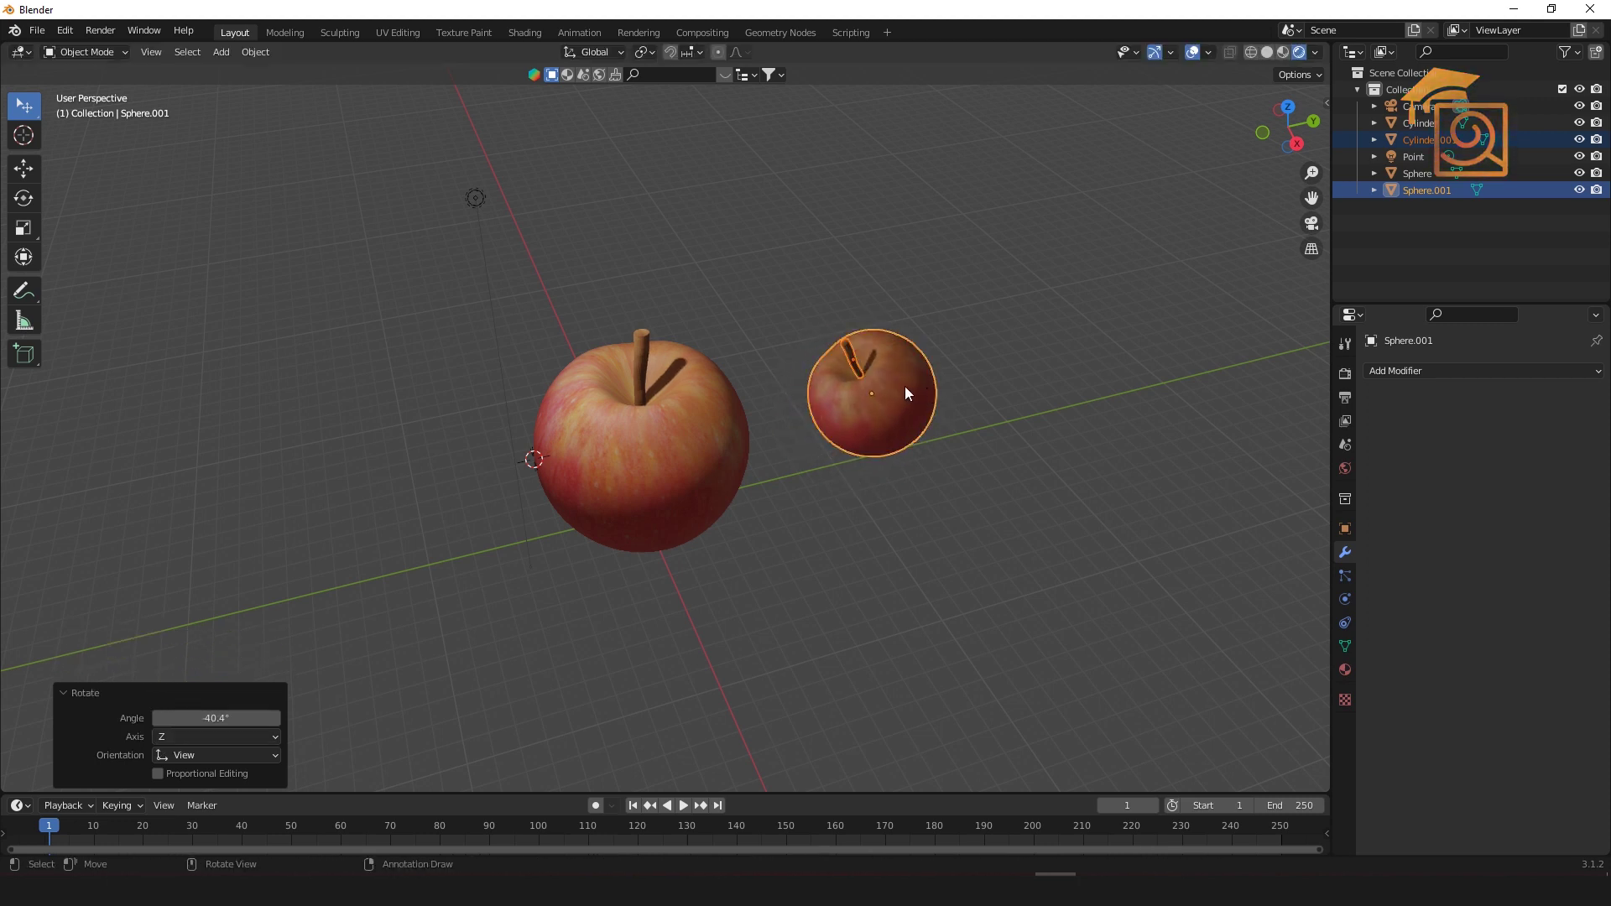
pyautogui.press('g')
pyautogui.click(819, 446)
# Step: Lower the small apple with its stem about 2.99 m along Z in right view, down to the ground line
pyautogui.moveTo(818, 446); pyautogui.dragTo(939, 525, button='middle')
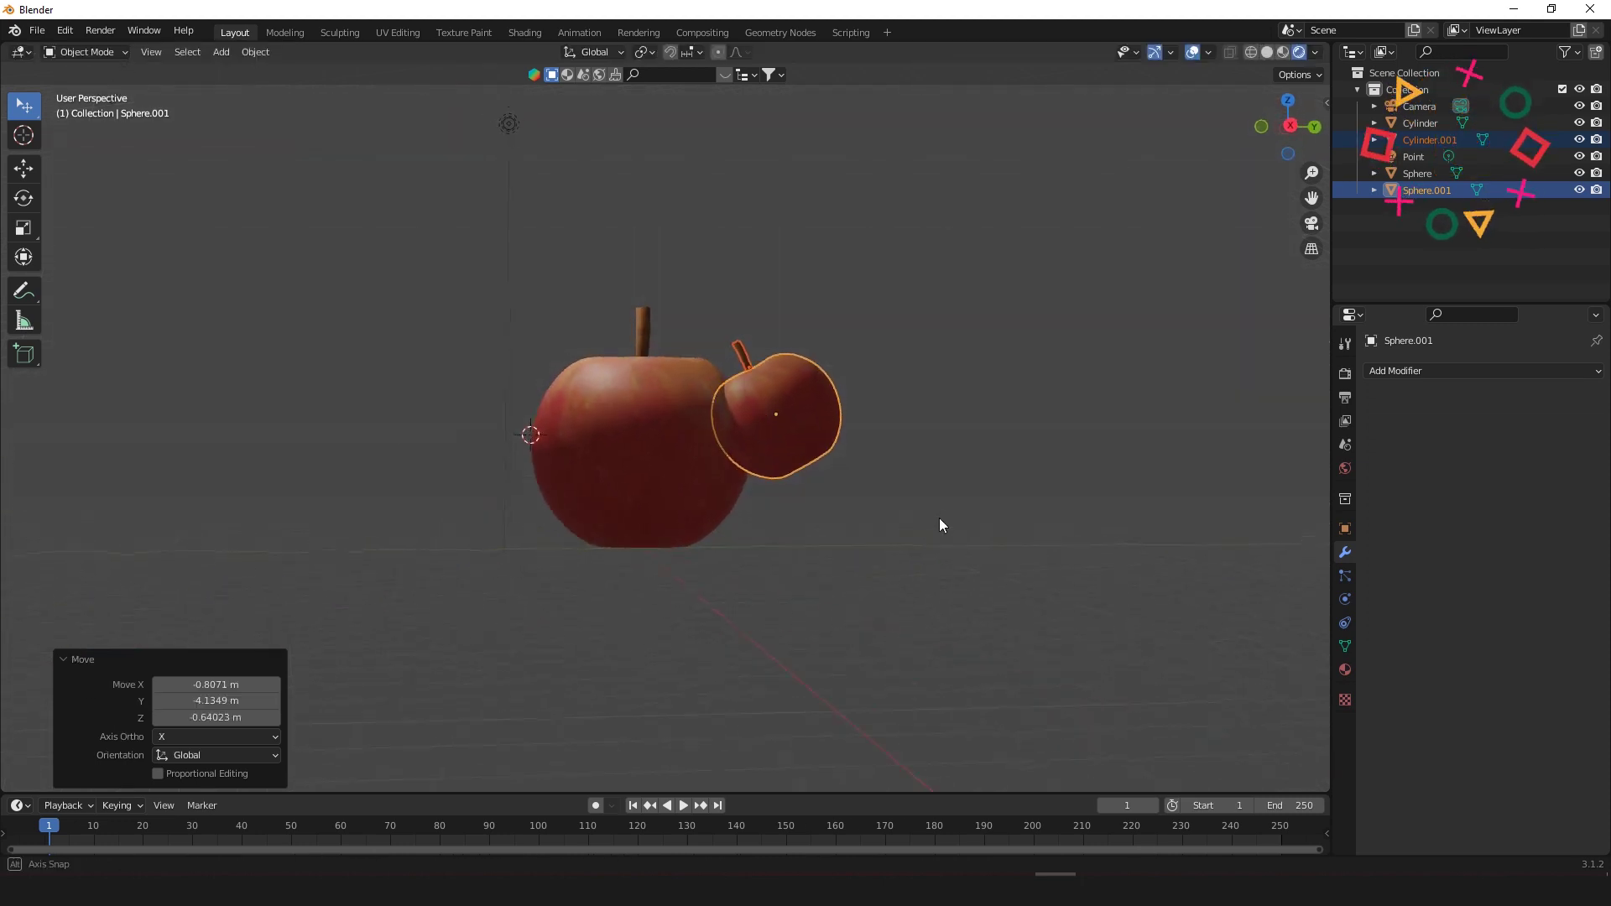
pyautogui.press('KP_1')
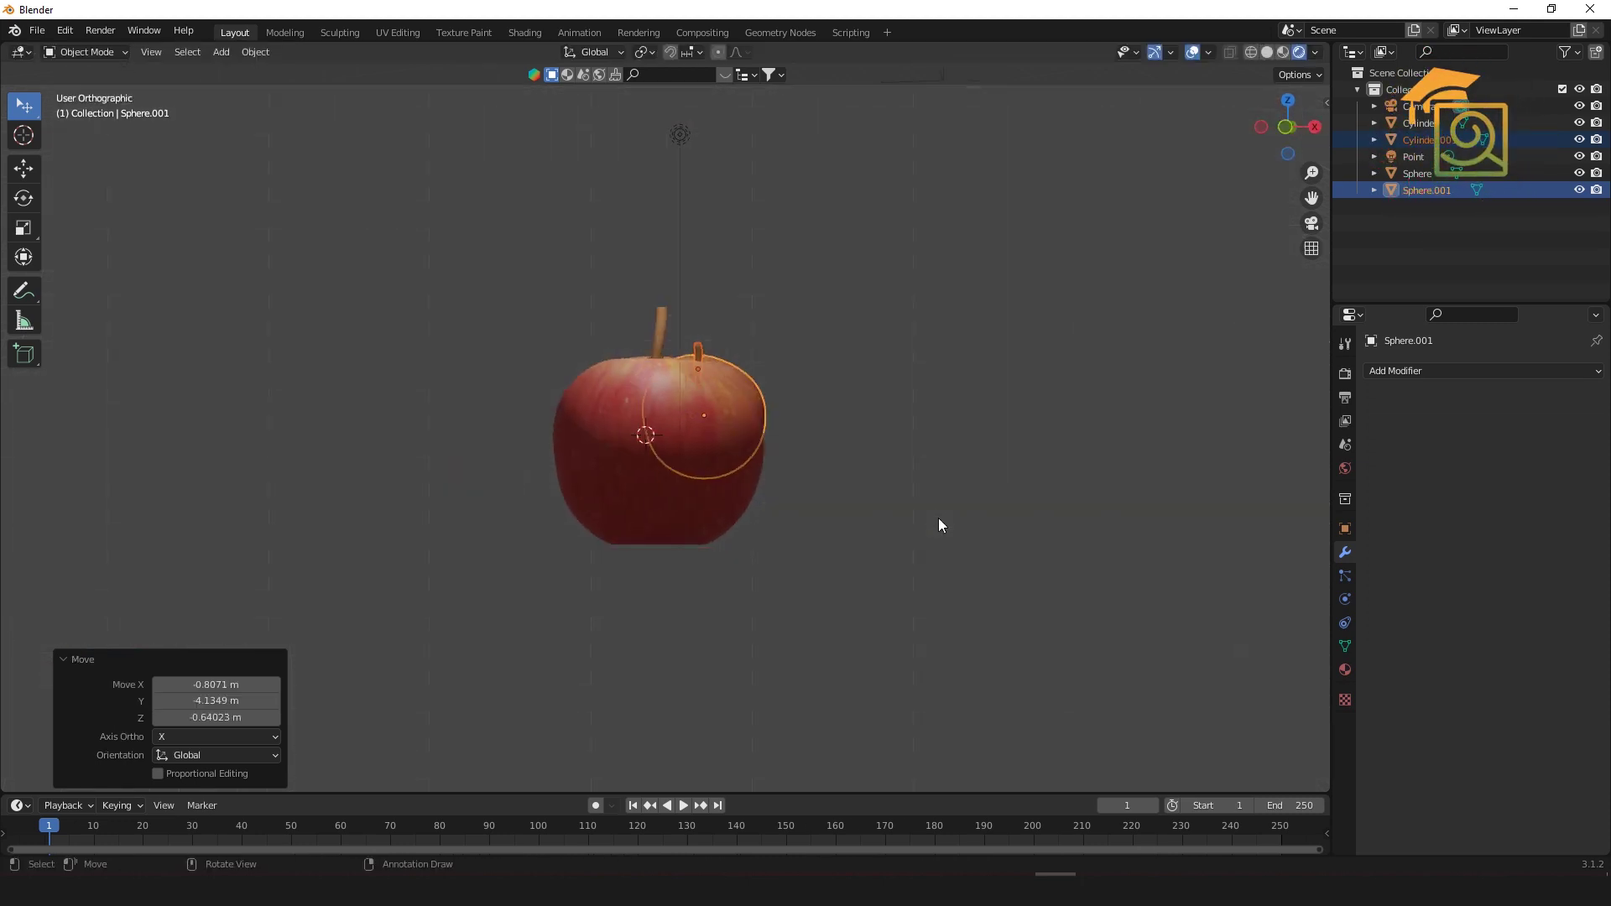
pyautogui.press('KP_3')
pyautogui.press('g')
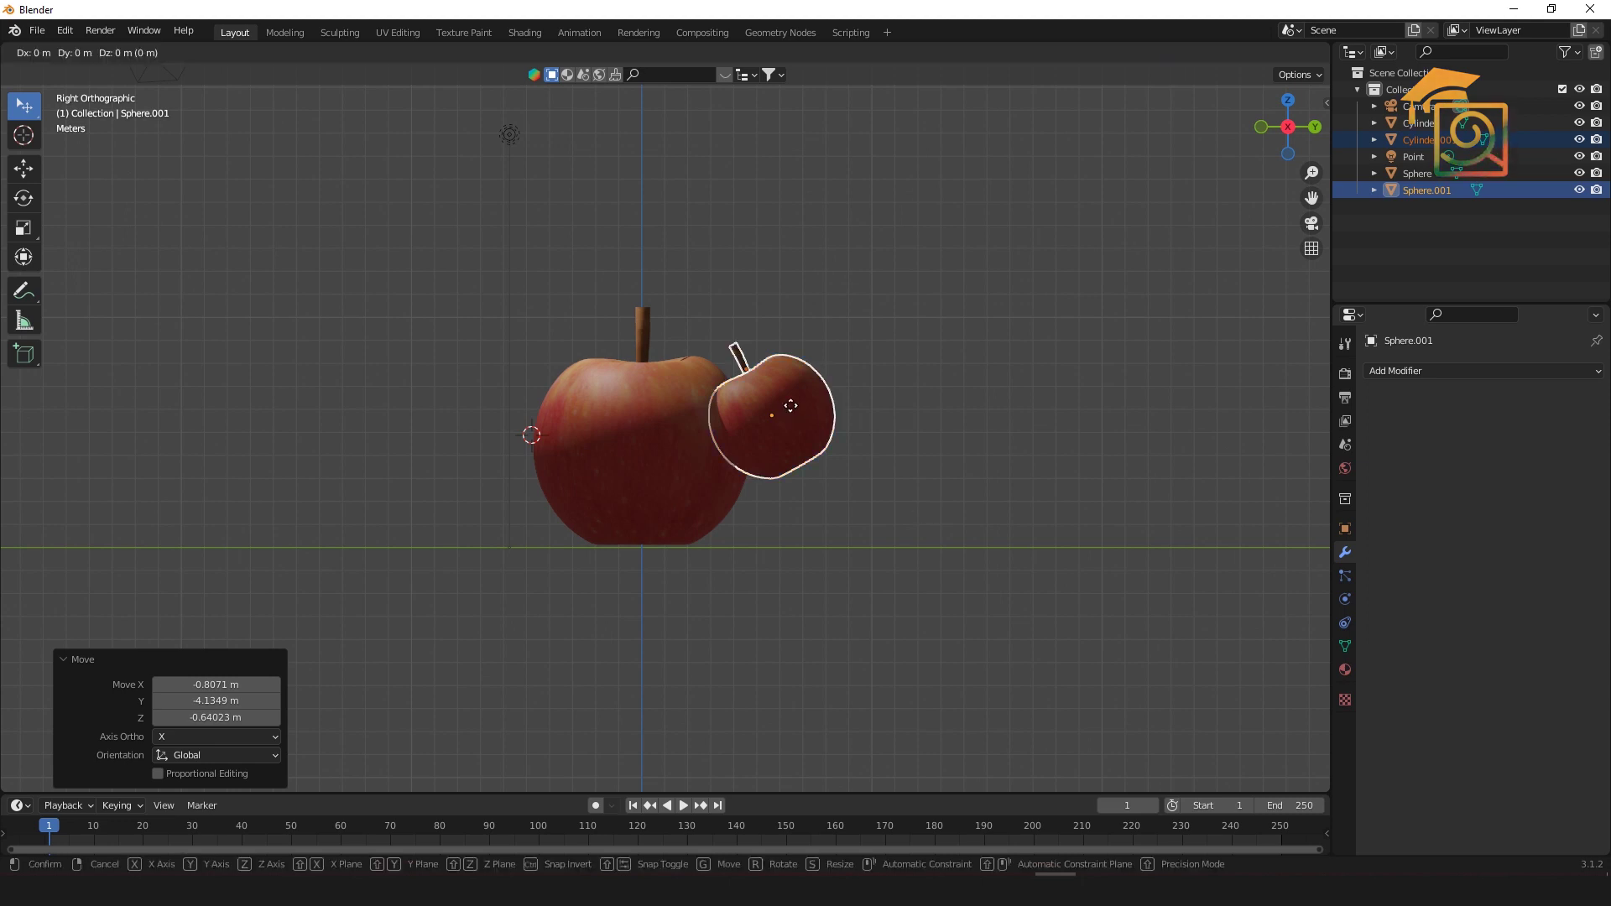
pyautogui.press('z')
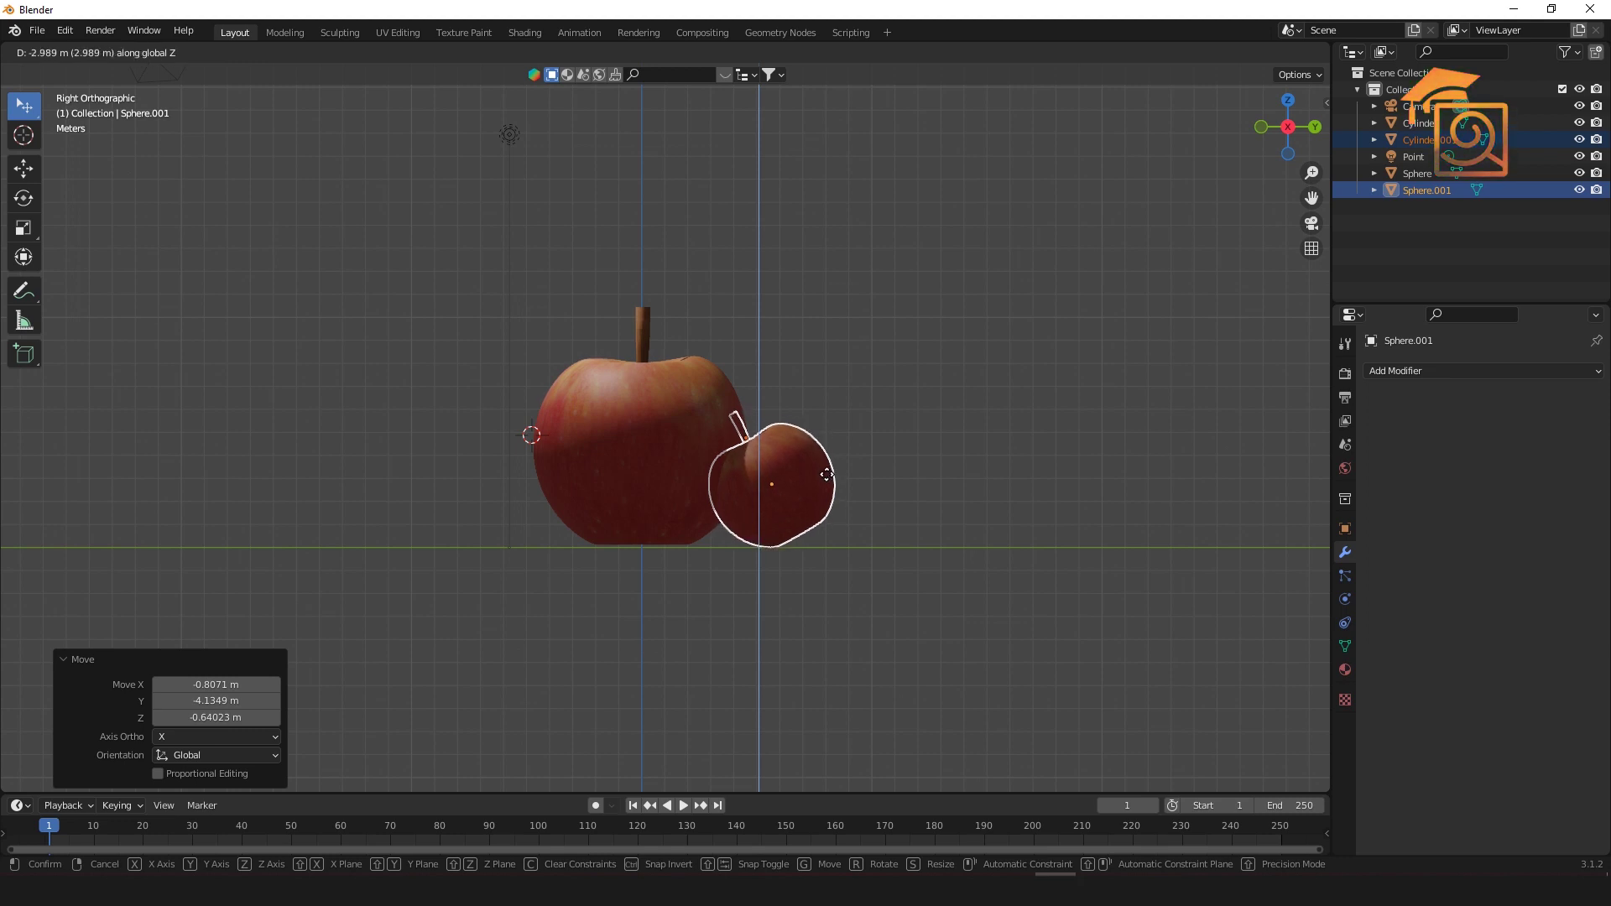
pyautogui.click(827, 480)
# Step: Move the small apple with its stem about 1.68 m along Y away from the large apple and deselect it
pyautogui.press('g')
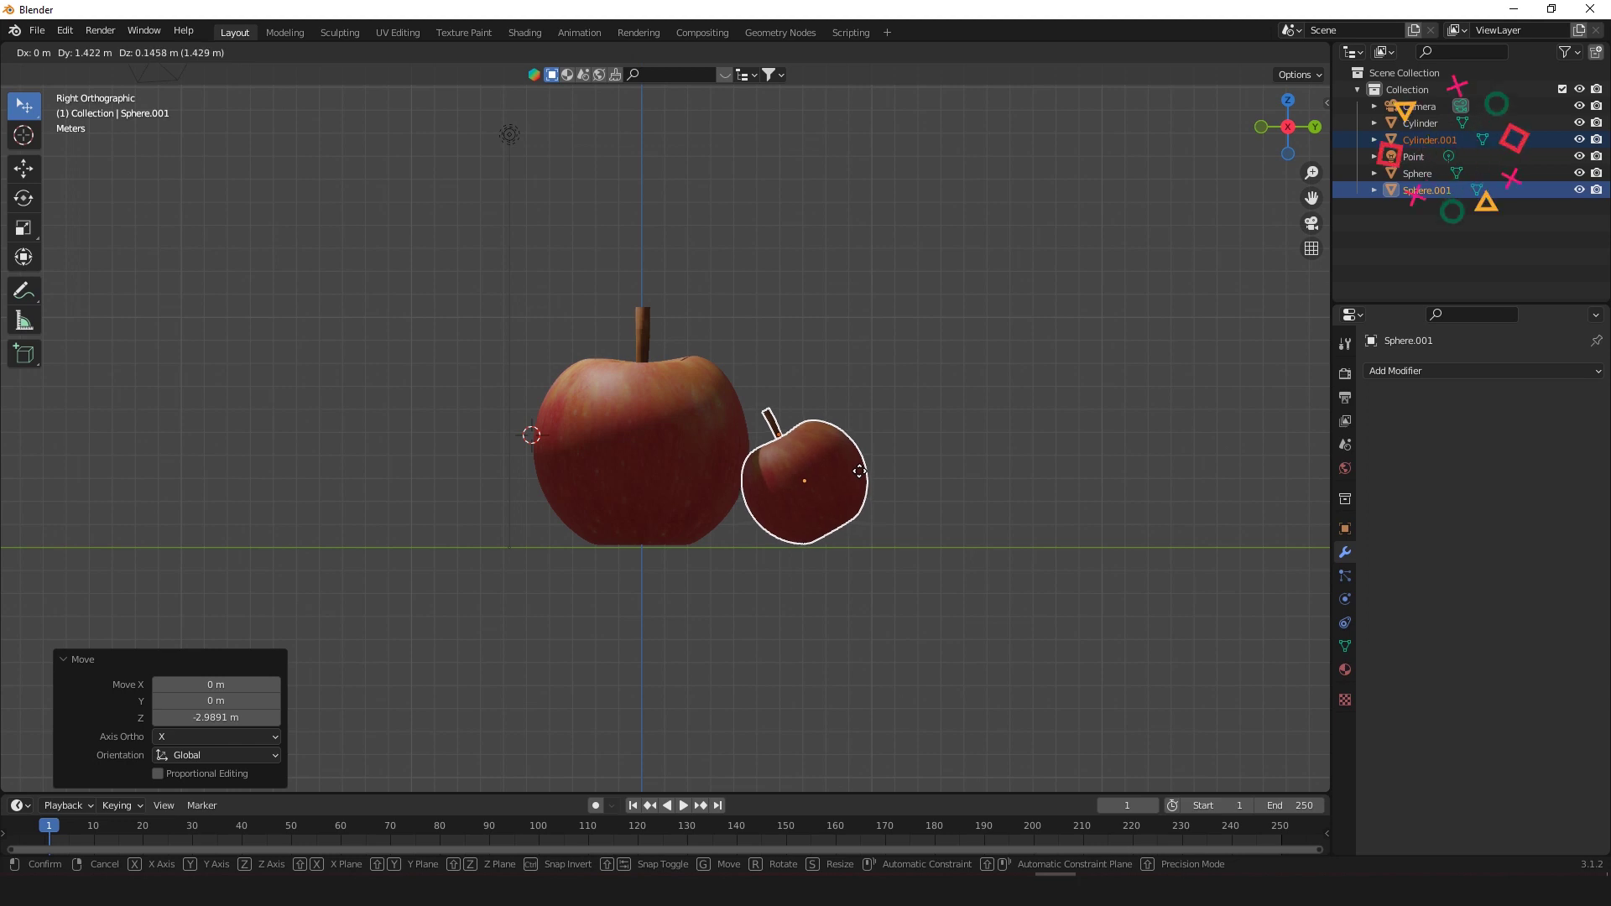
pyautogui.press('x')
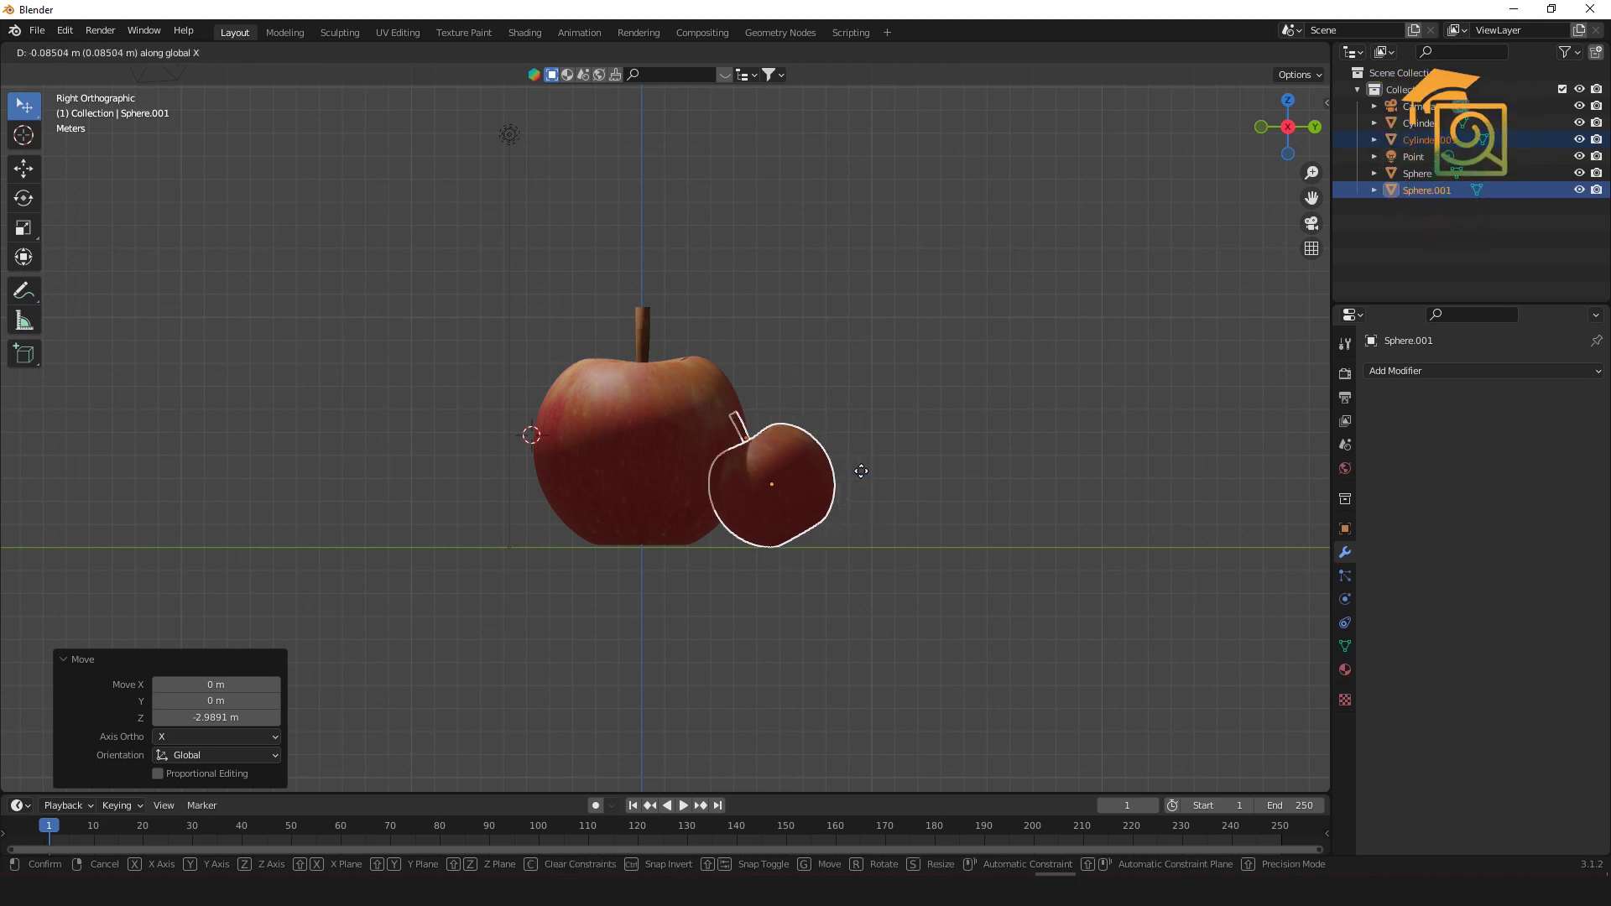
pyautogui.press('y')
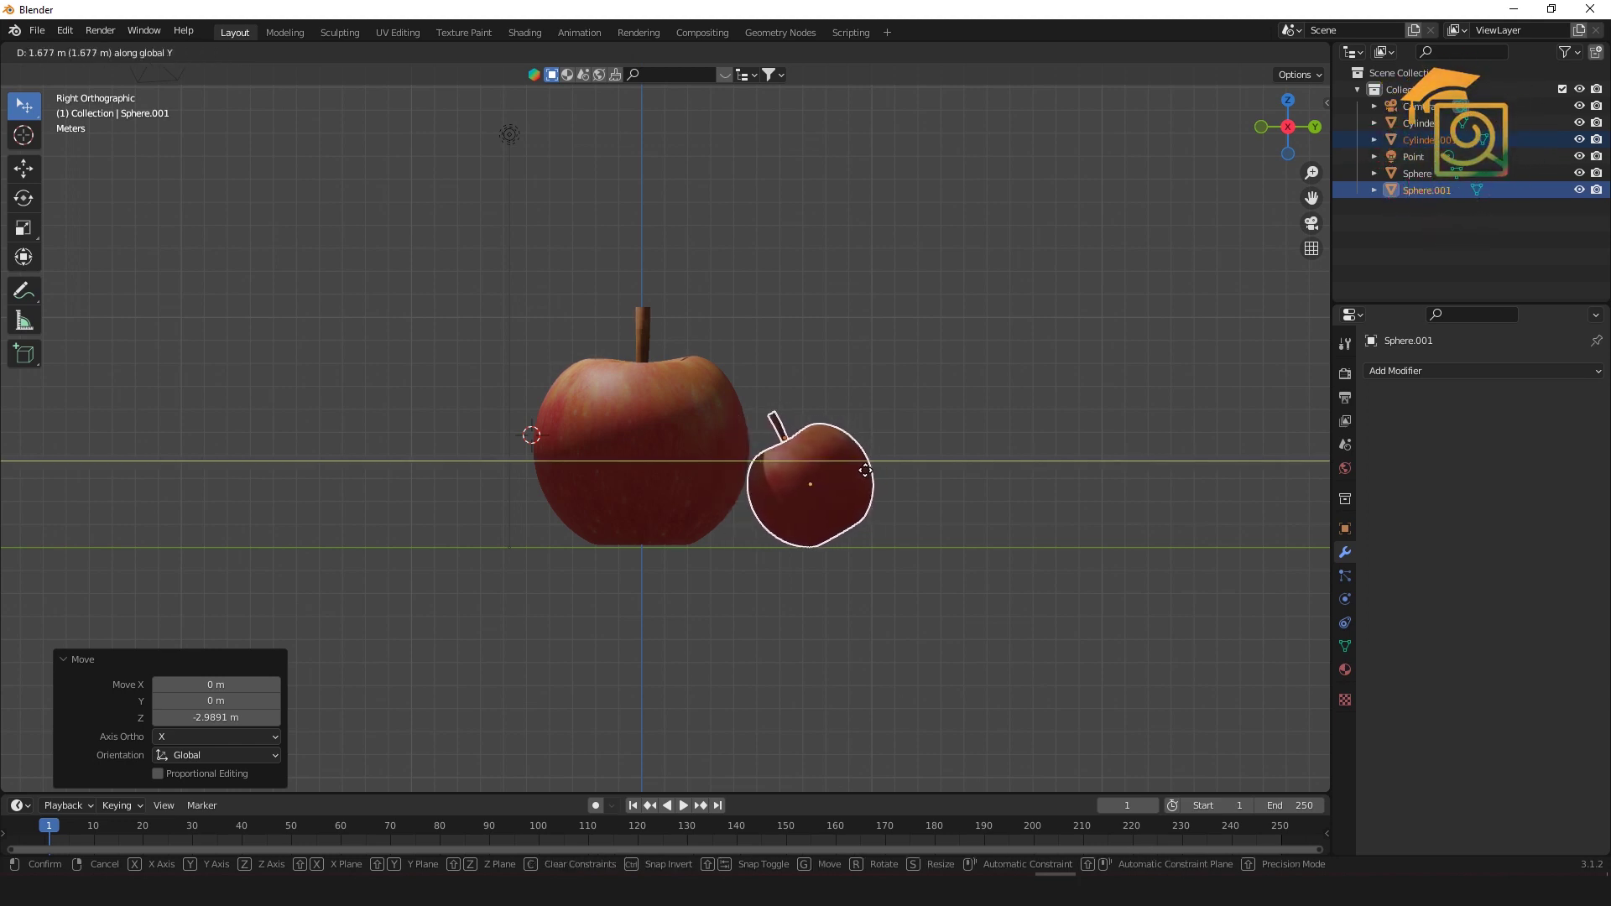
pyautogui.click(865, 471)
pyautogui.click(981, 630)
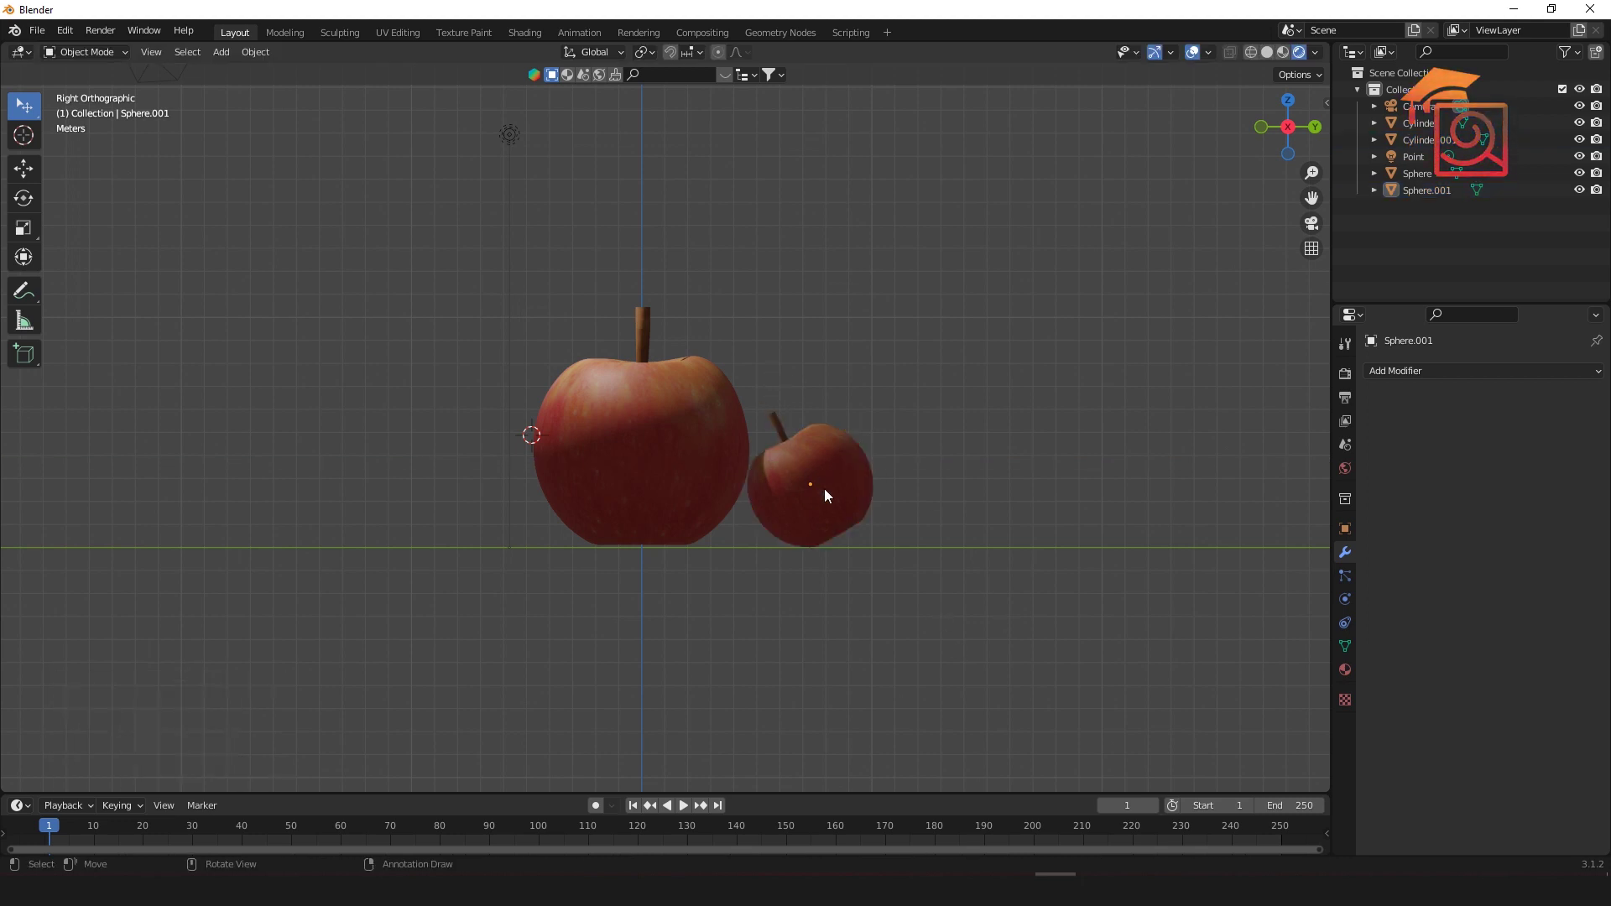
pyautogui.moveTo(864, 502); pyautogui.dragTo(785, 411)
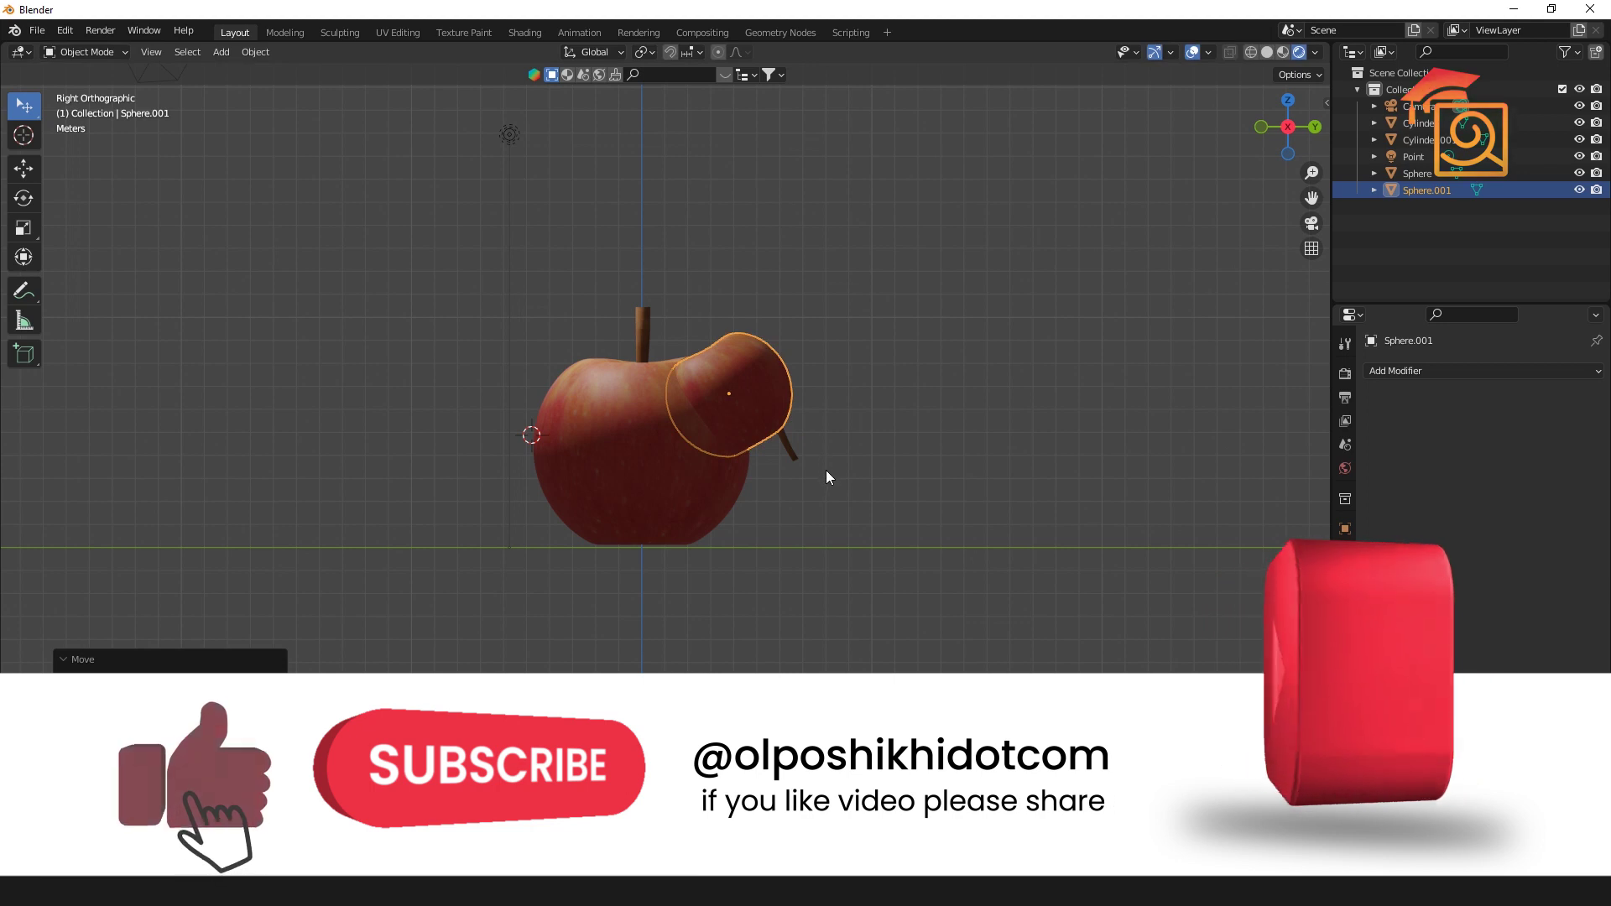
pyautogui.hotkey('ctrl', 'z')
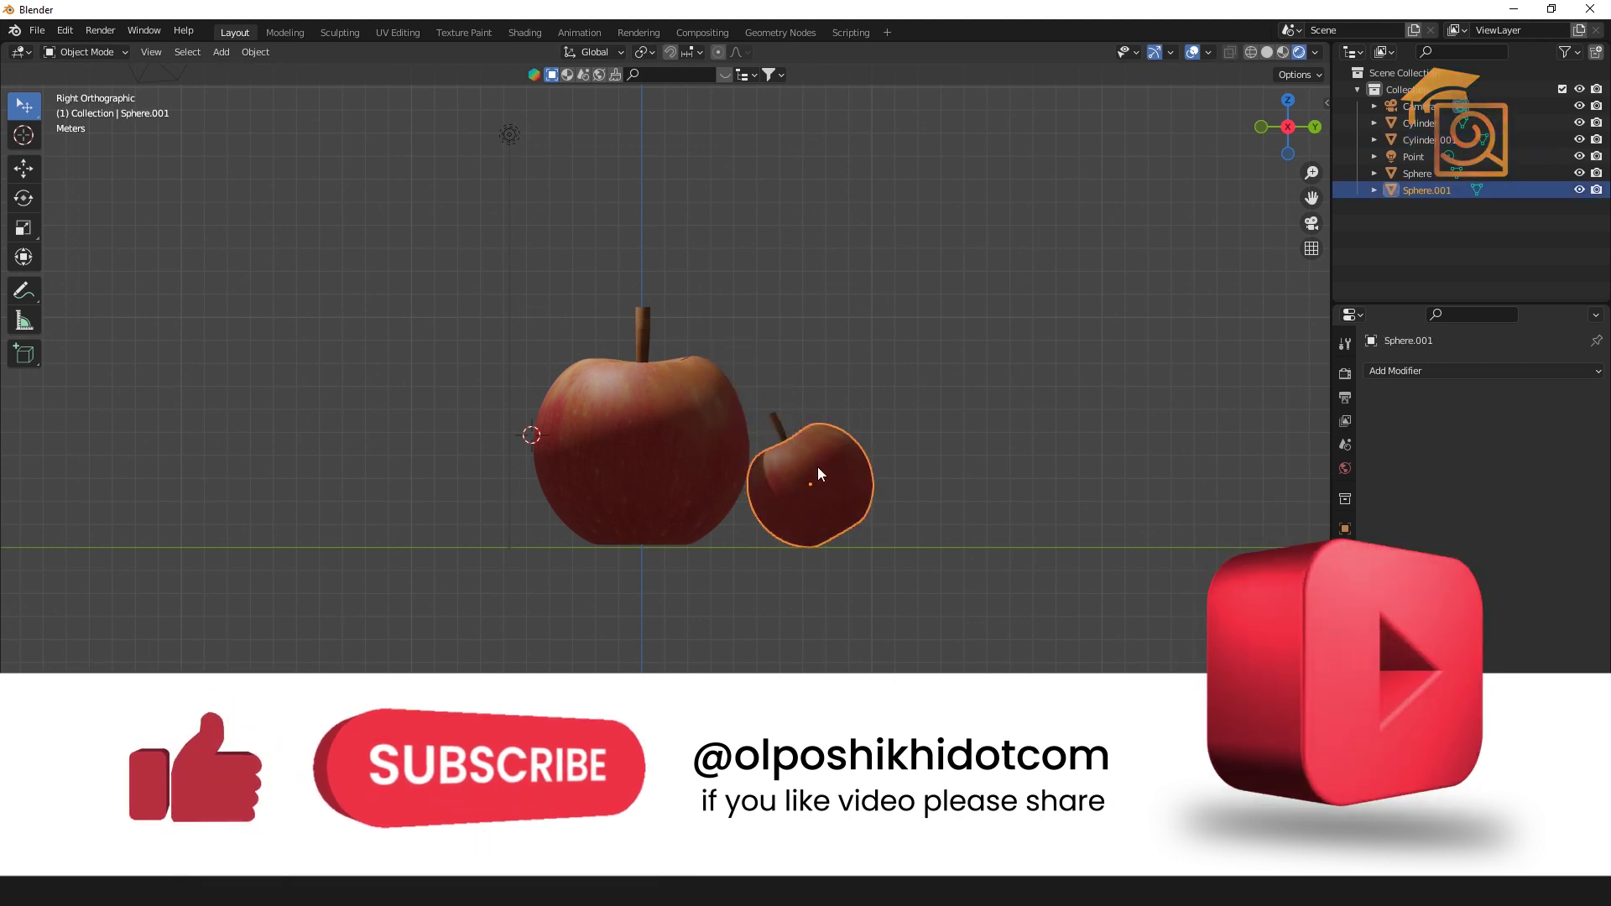
pyautogui.hotkey('ctrl', 'z')
# Step: Select the small apple together with its stem, move both about 3.32 m along X and deselect them
pyautogui.click(825, 482)
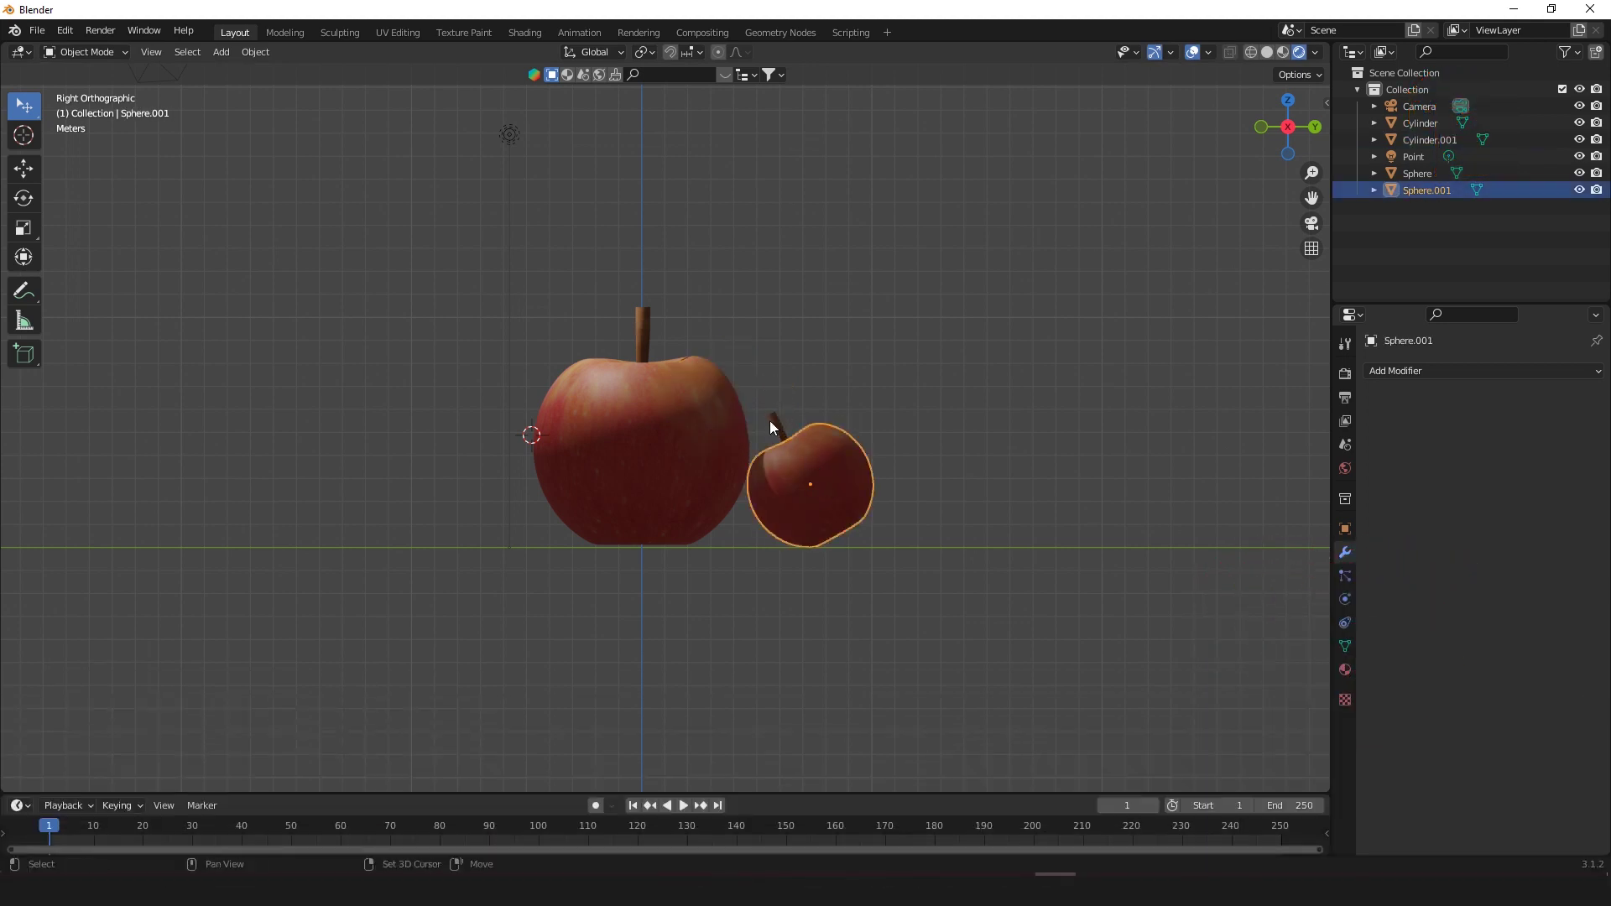
pyautogui.keyDown('shift'); pyautogui.click(780, 427); pyautogui.keyUp('shift')
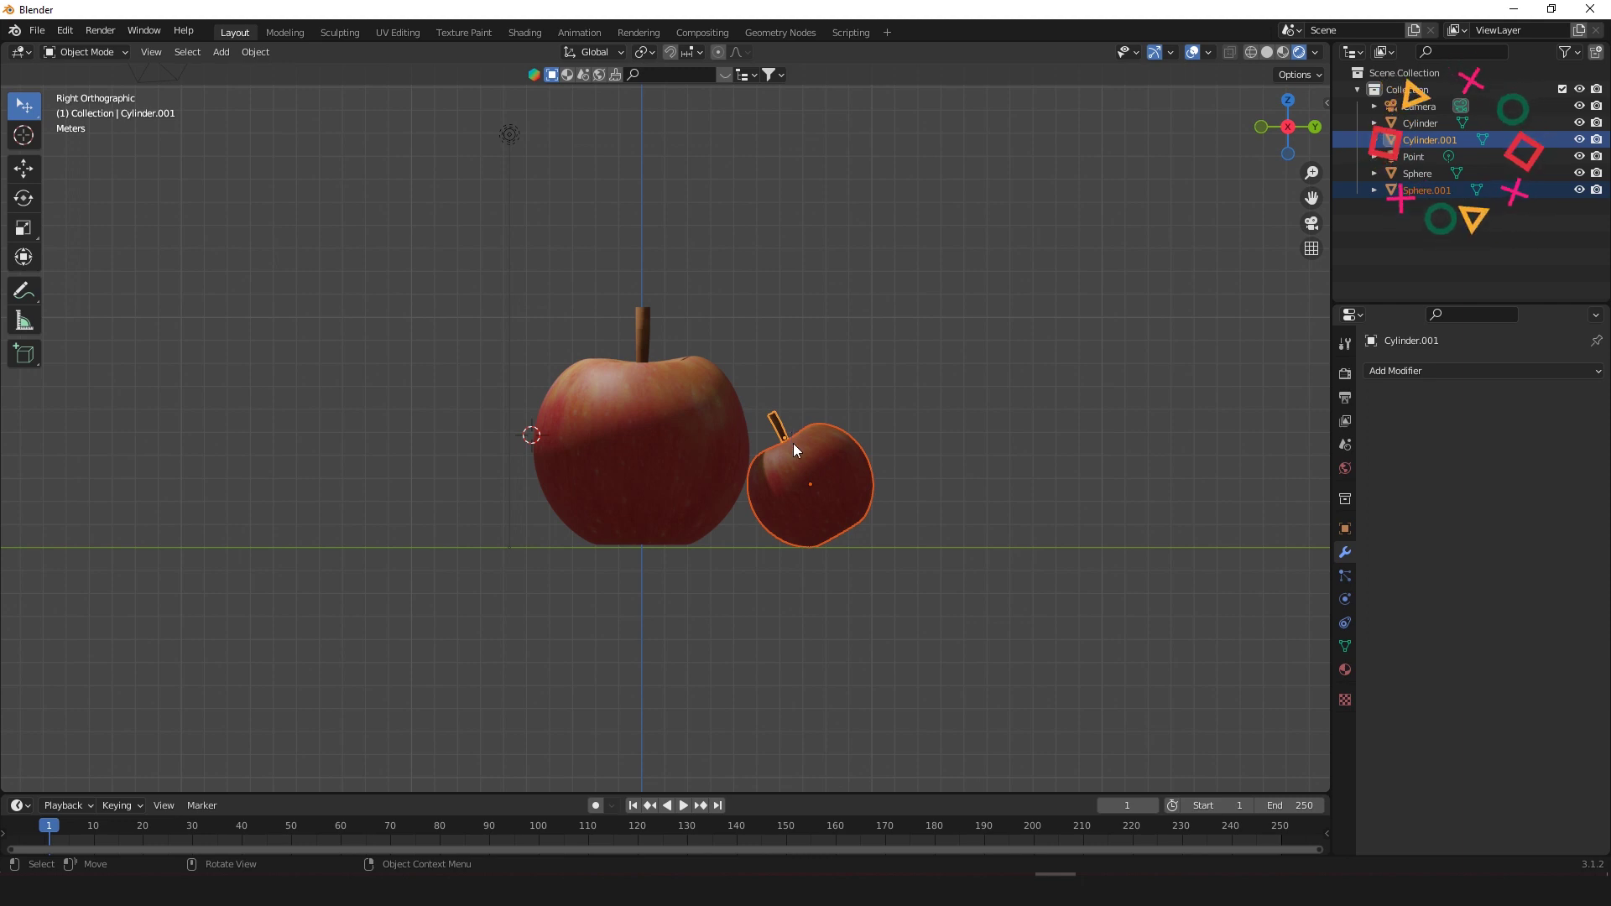
pyautogui.press('g')
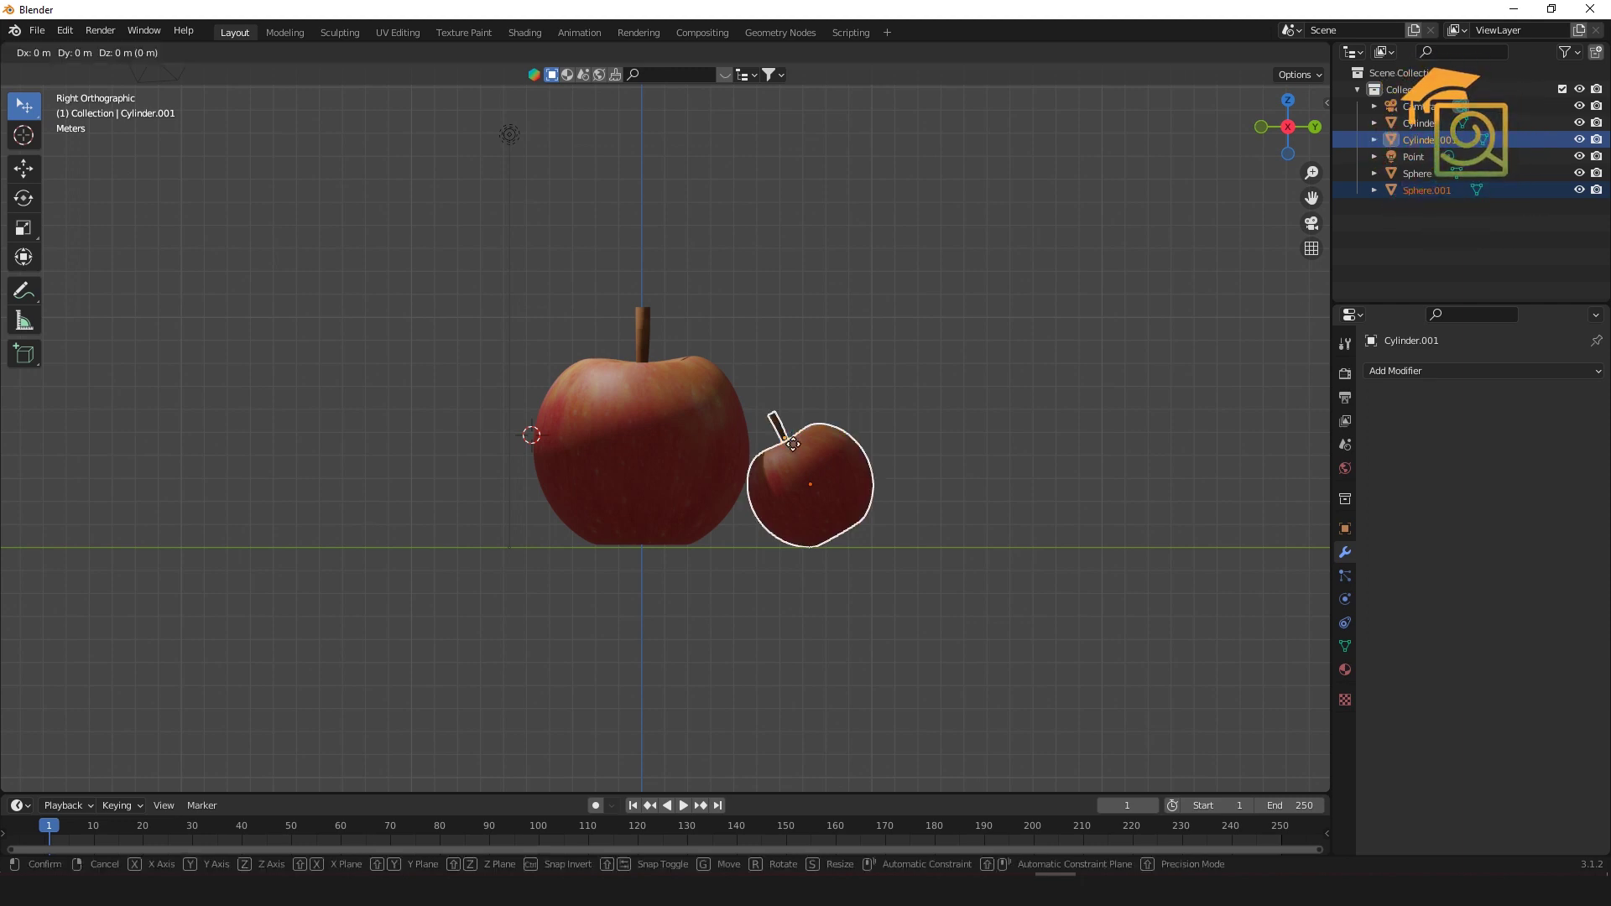
pyautogui.press('x')
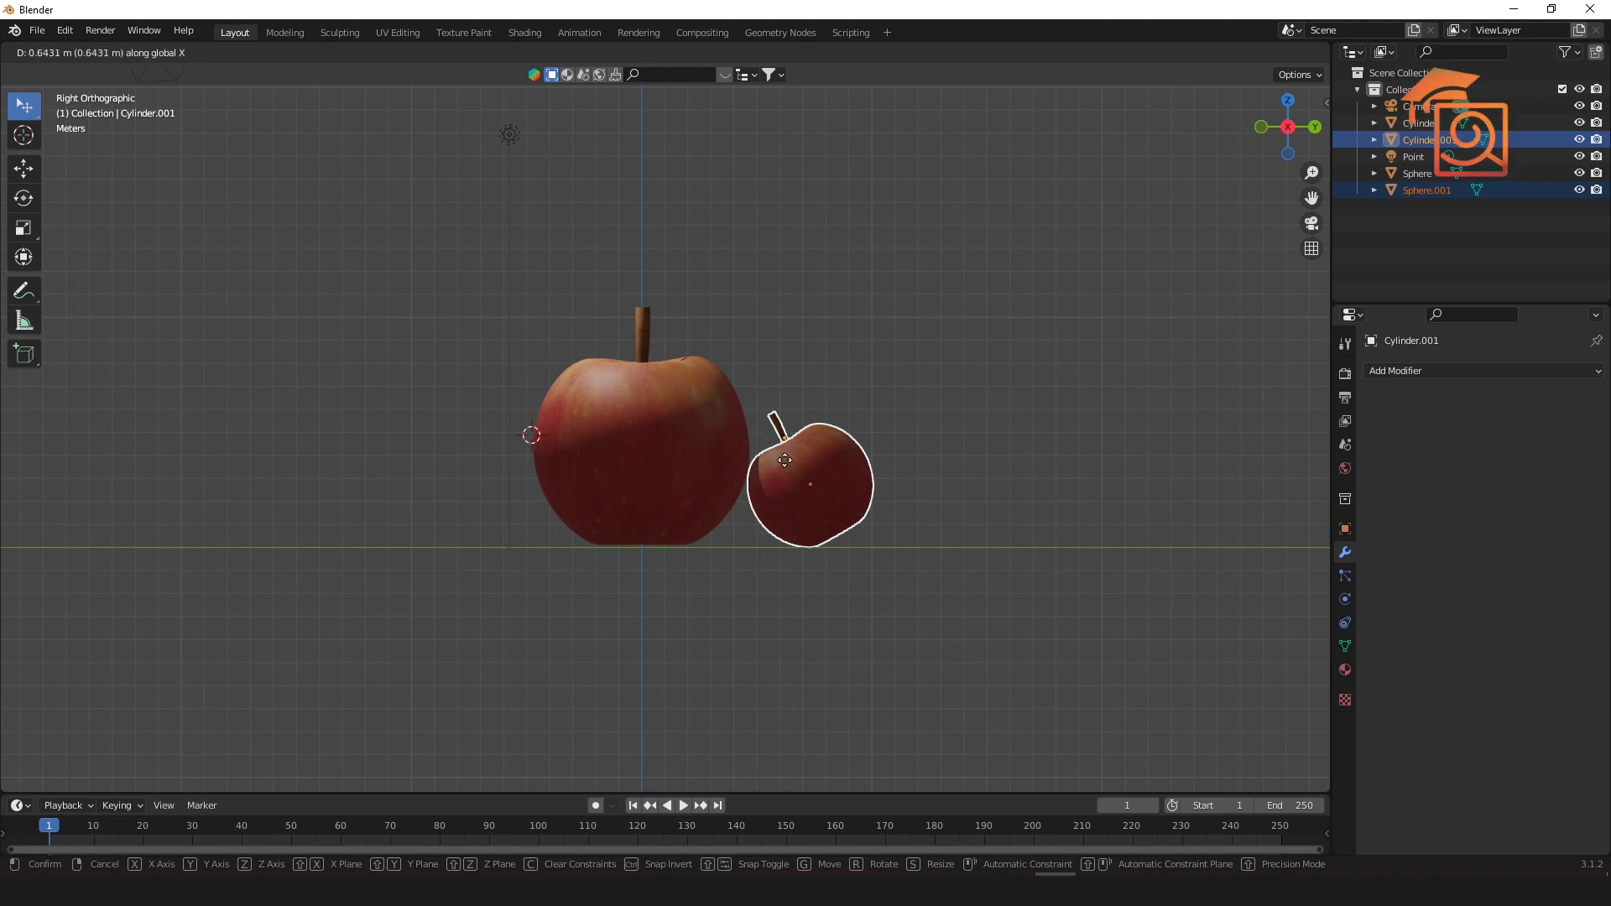
pyautogui.click(754, 467)
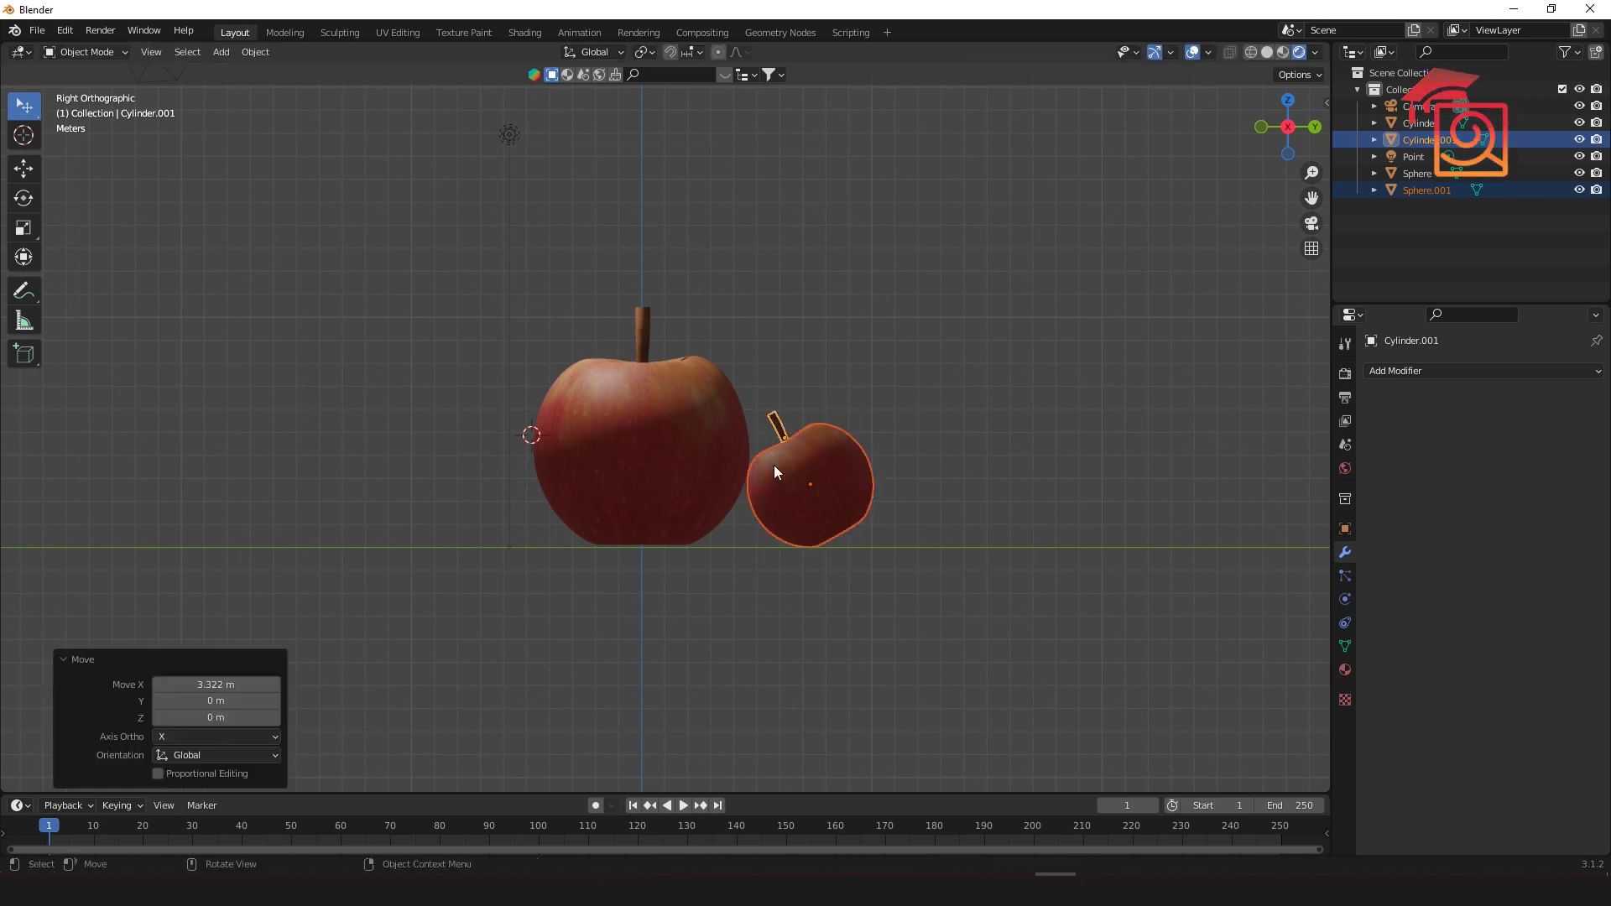
pyautogui.click(990, 527)
# Step: Shift the small apple and its stem about -0.07 m along Y in right view and deselect them
pyautogui.moveTo(990, 527); pyautogui.dragTo(802, 575, button='middle')
pyautogui.click(864, 459)
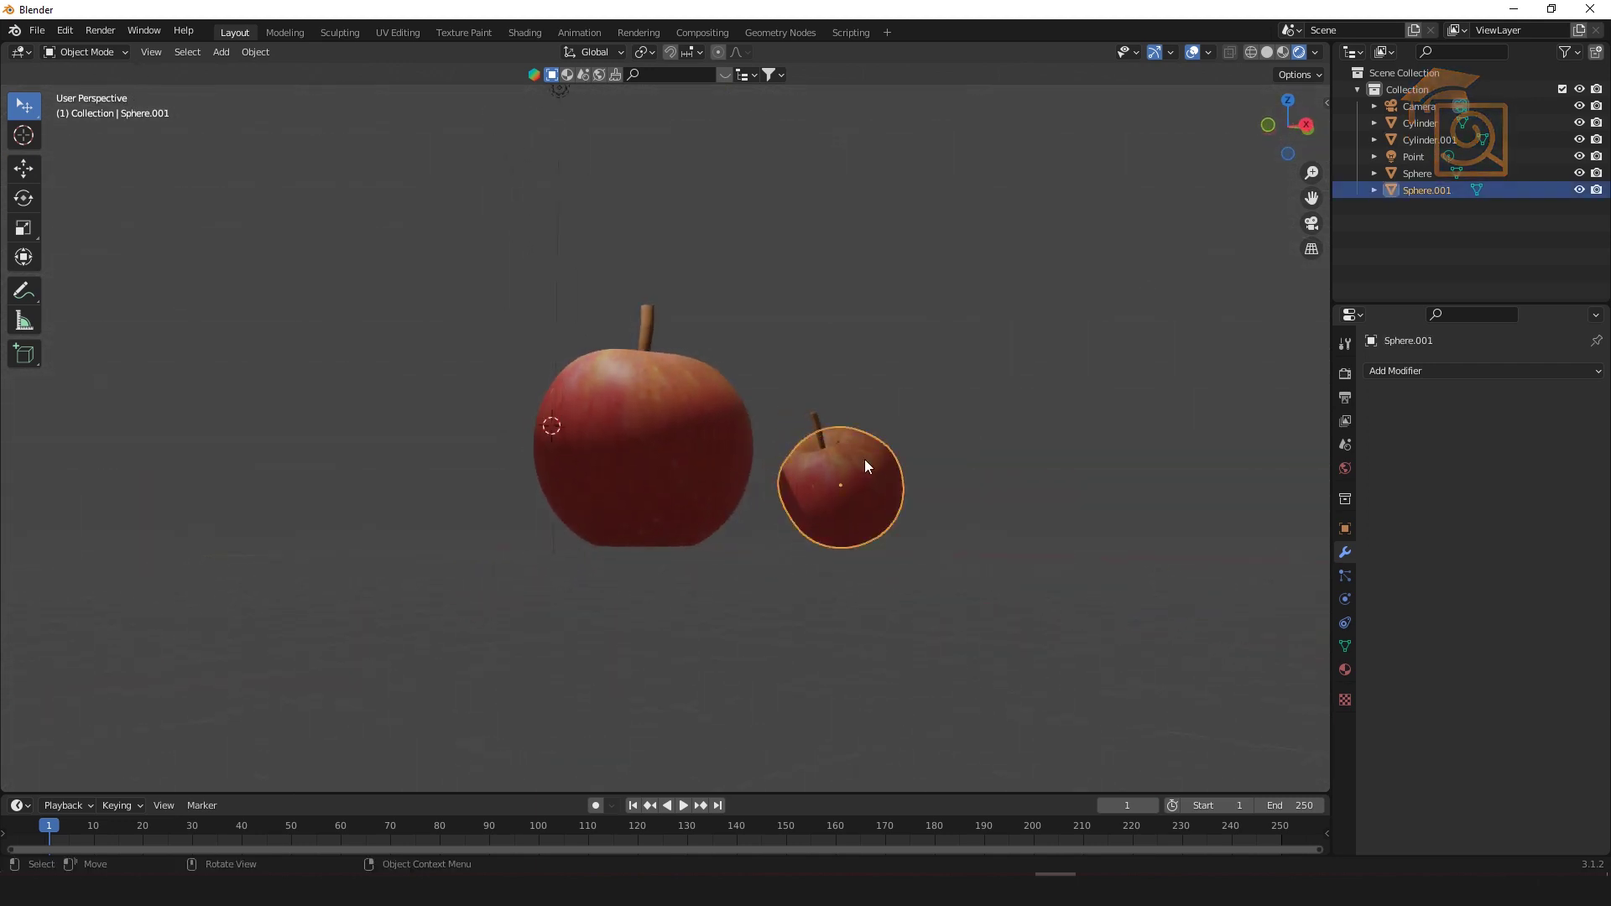
pyautogui.keyDown('shift'); pyautogui.click(817, 421); pyautogui.keyUp('shift')
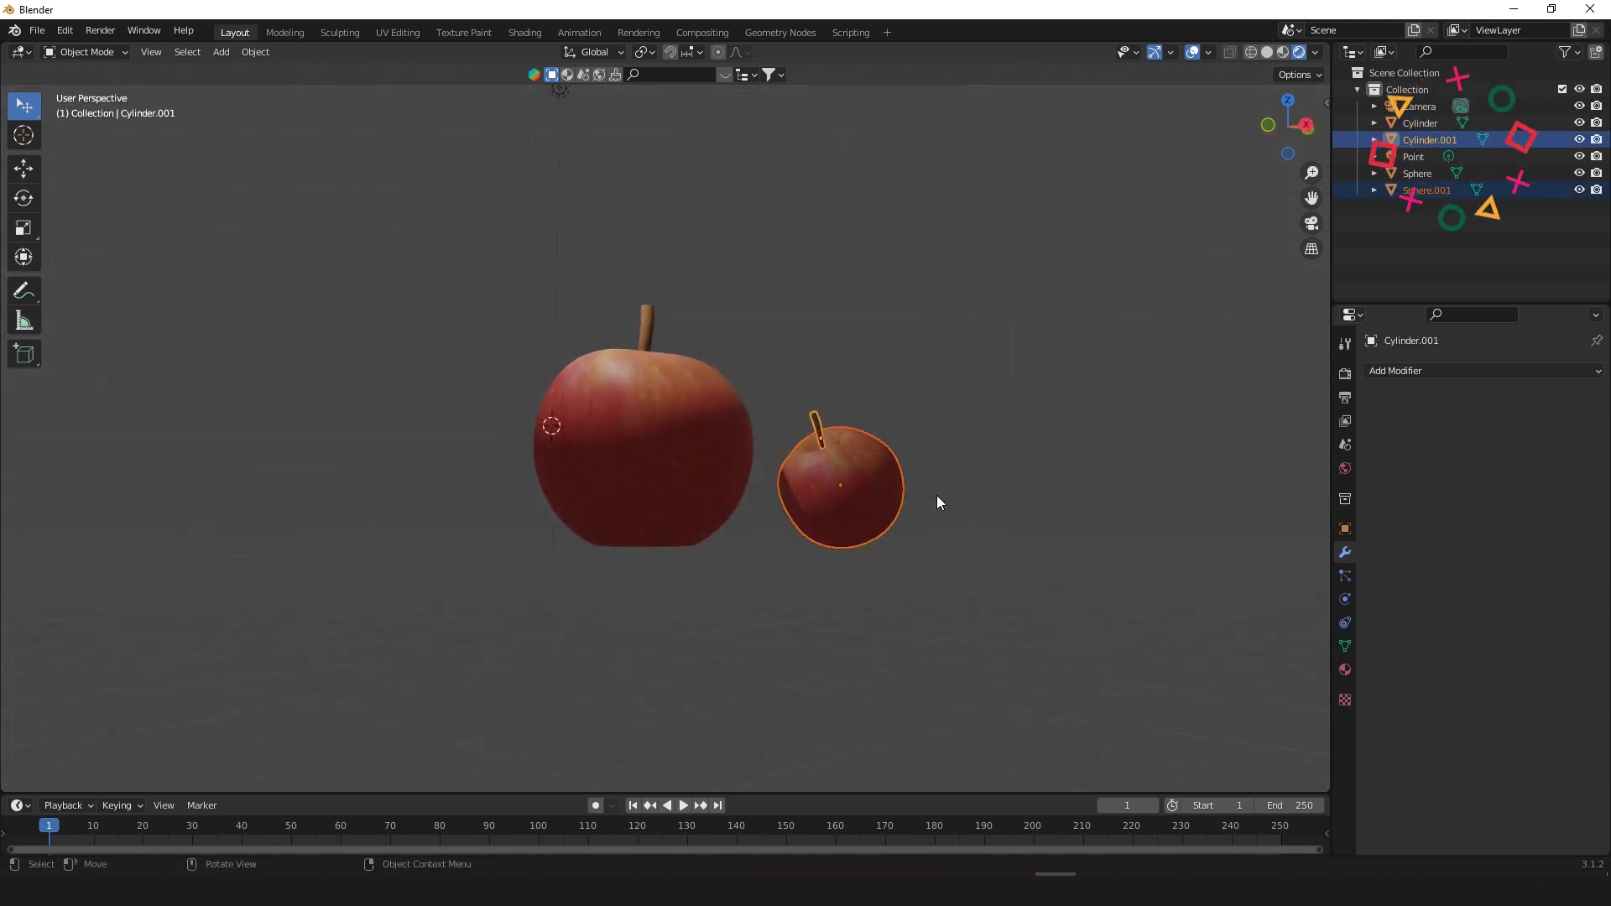
pyautogui.press('KP_3')
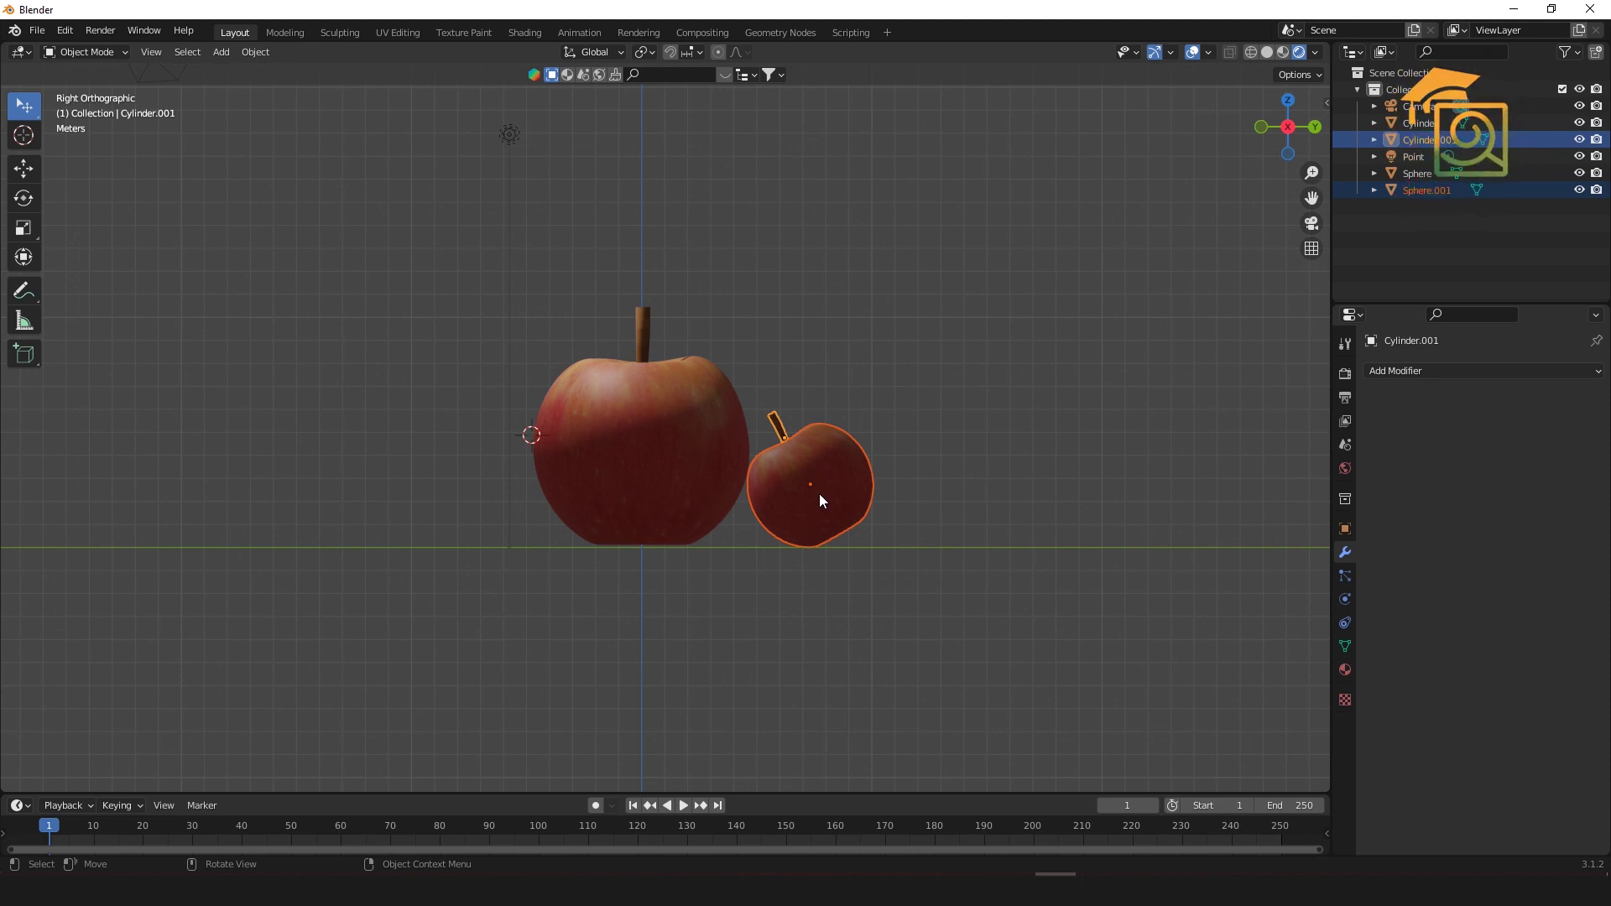
pyautogui.press('g')
pyautogui.press('x')
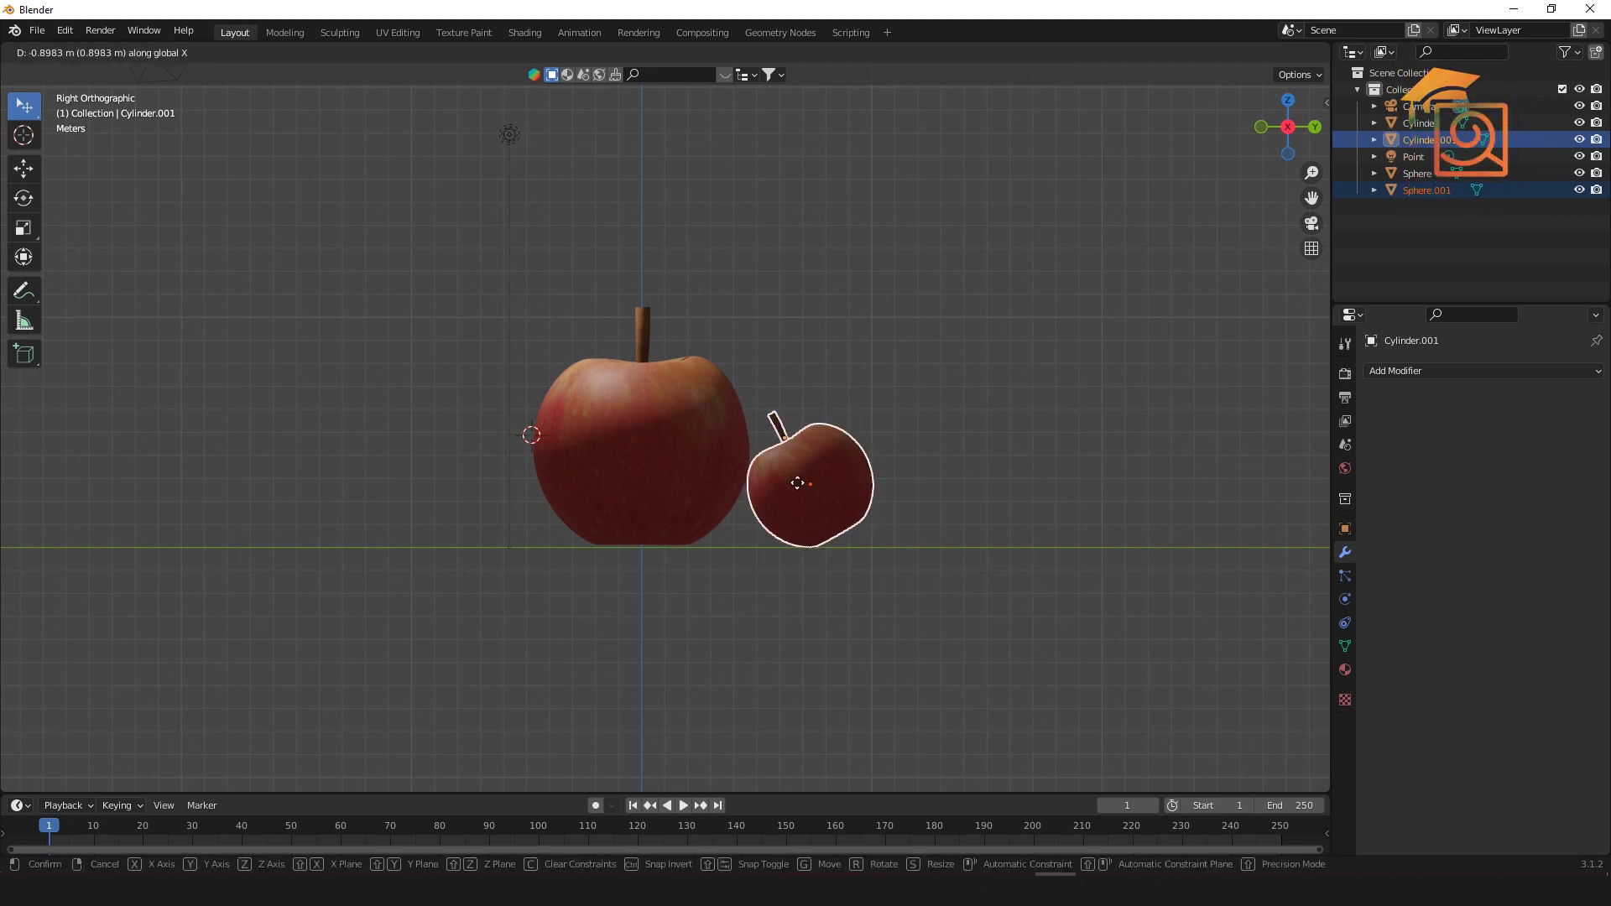
pyautogui.press('y')
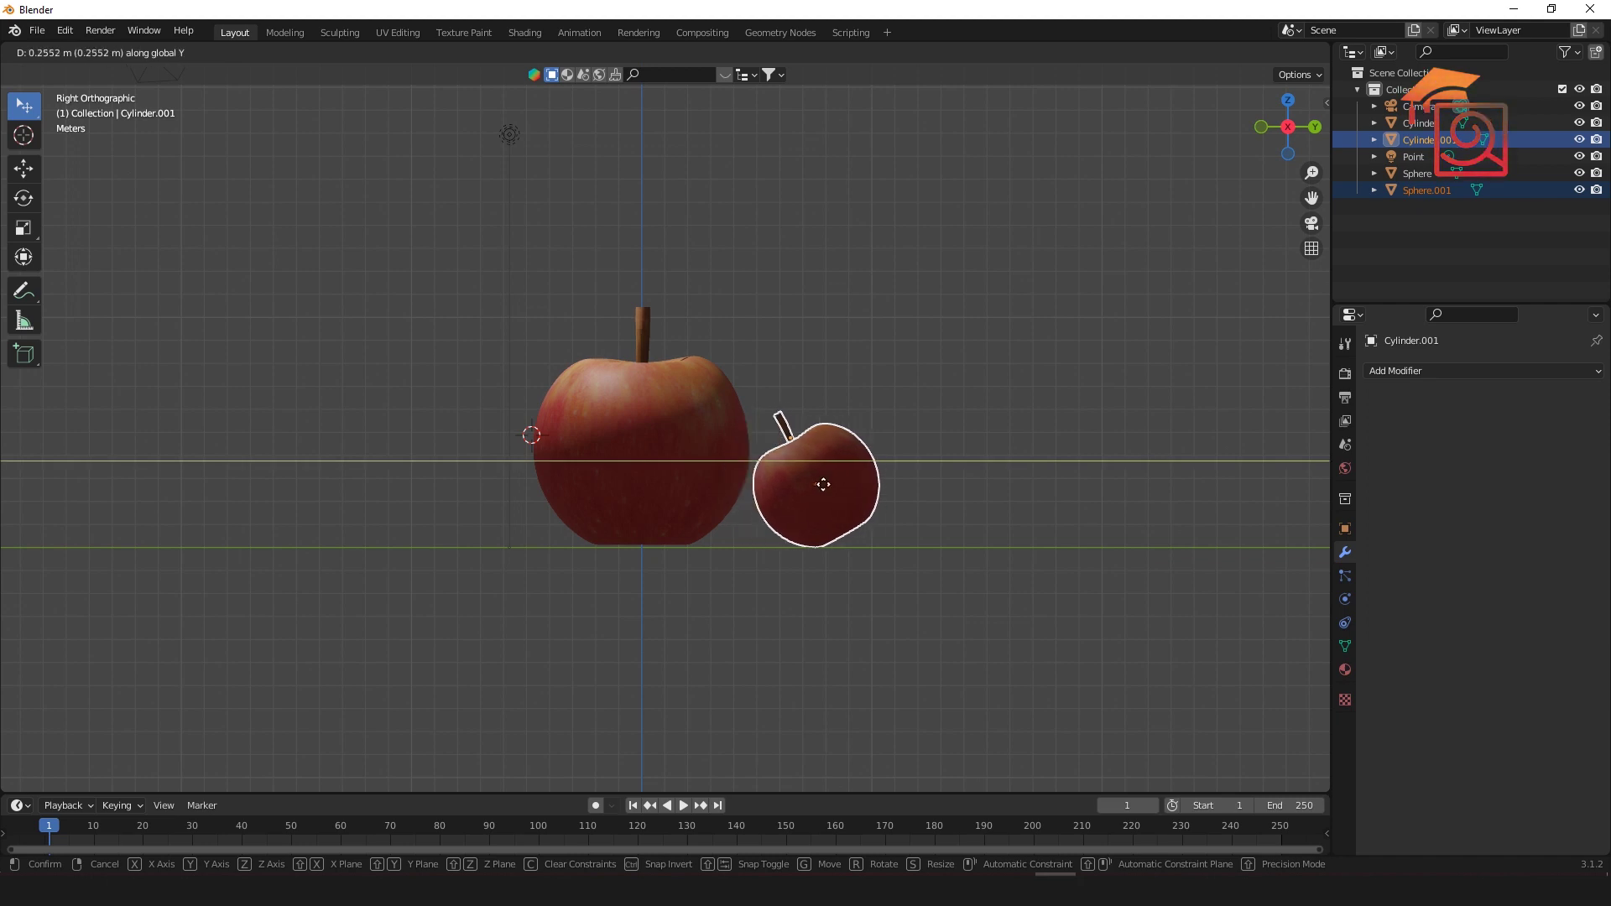
pyautogui.click(817, 482)
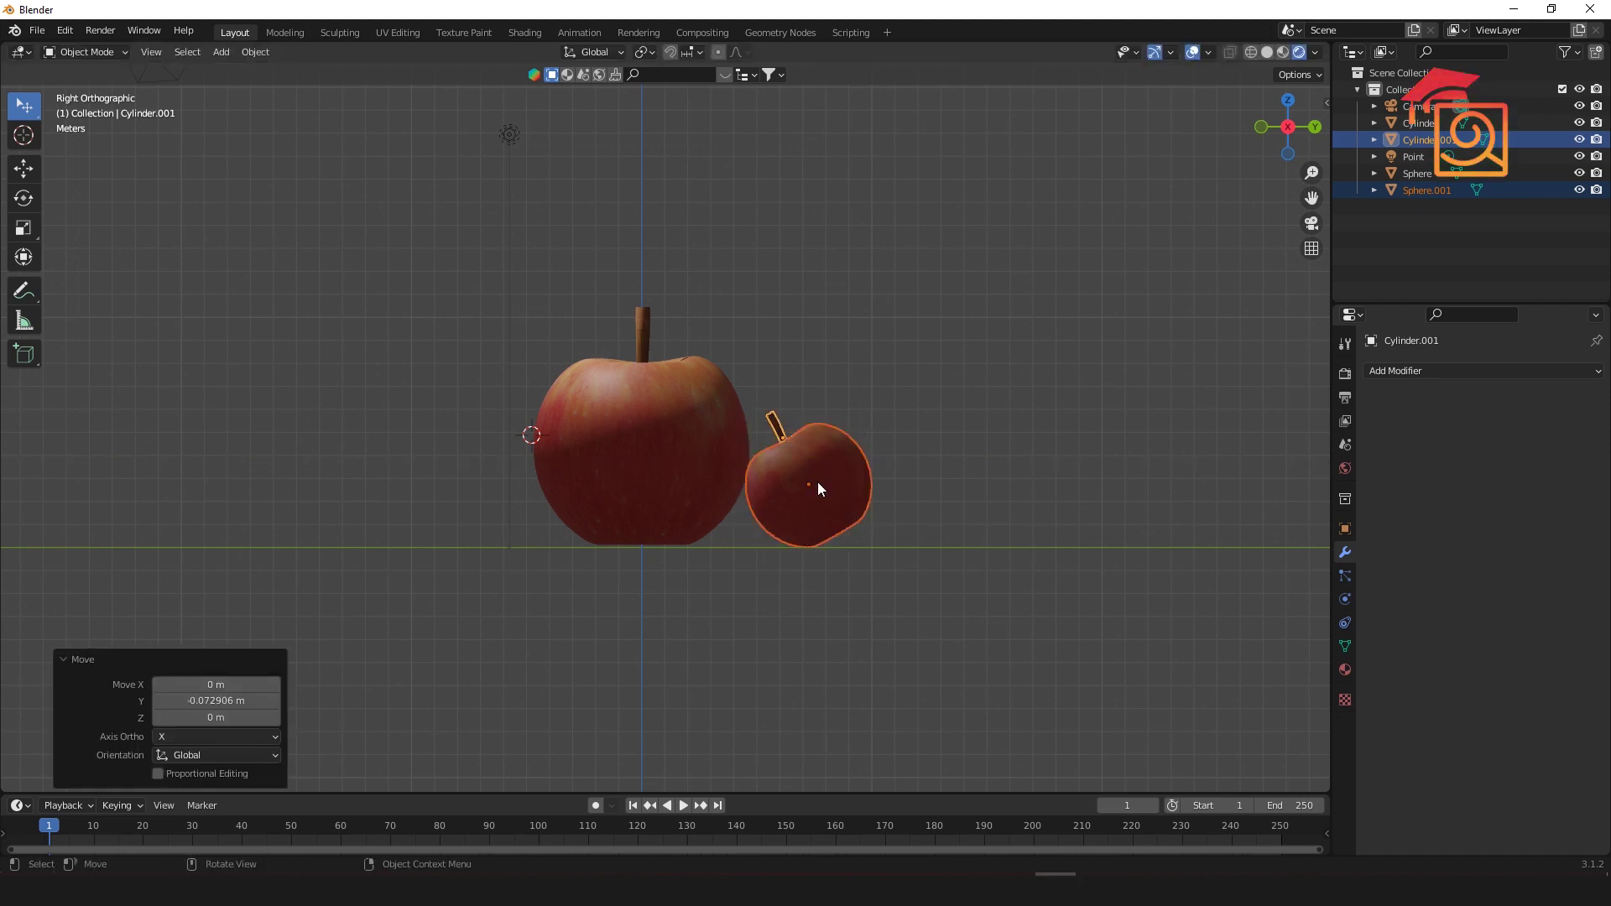
pyautogui.click(890, 584)
# Step: Move the small apple and its stem about -1.51 m along Y toward the large apple in top view
pyautogui.moveTo(942, 578); pyautogui.dragTo(887, 699, button='middle')
pyautogui.scroll(-3, 943, 587)
pyautogui.press('KP_7')
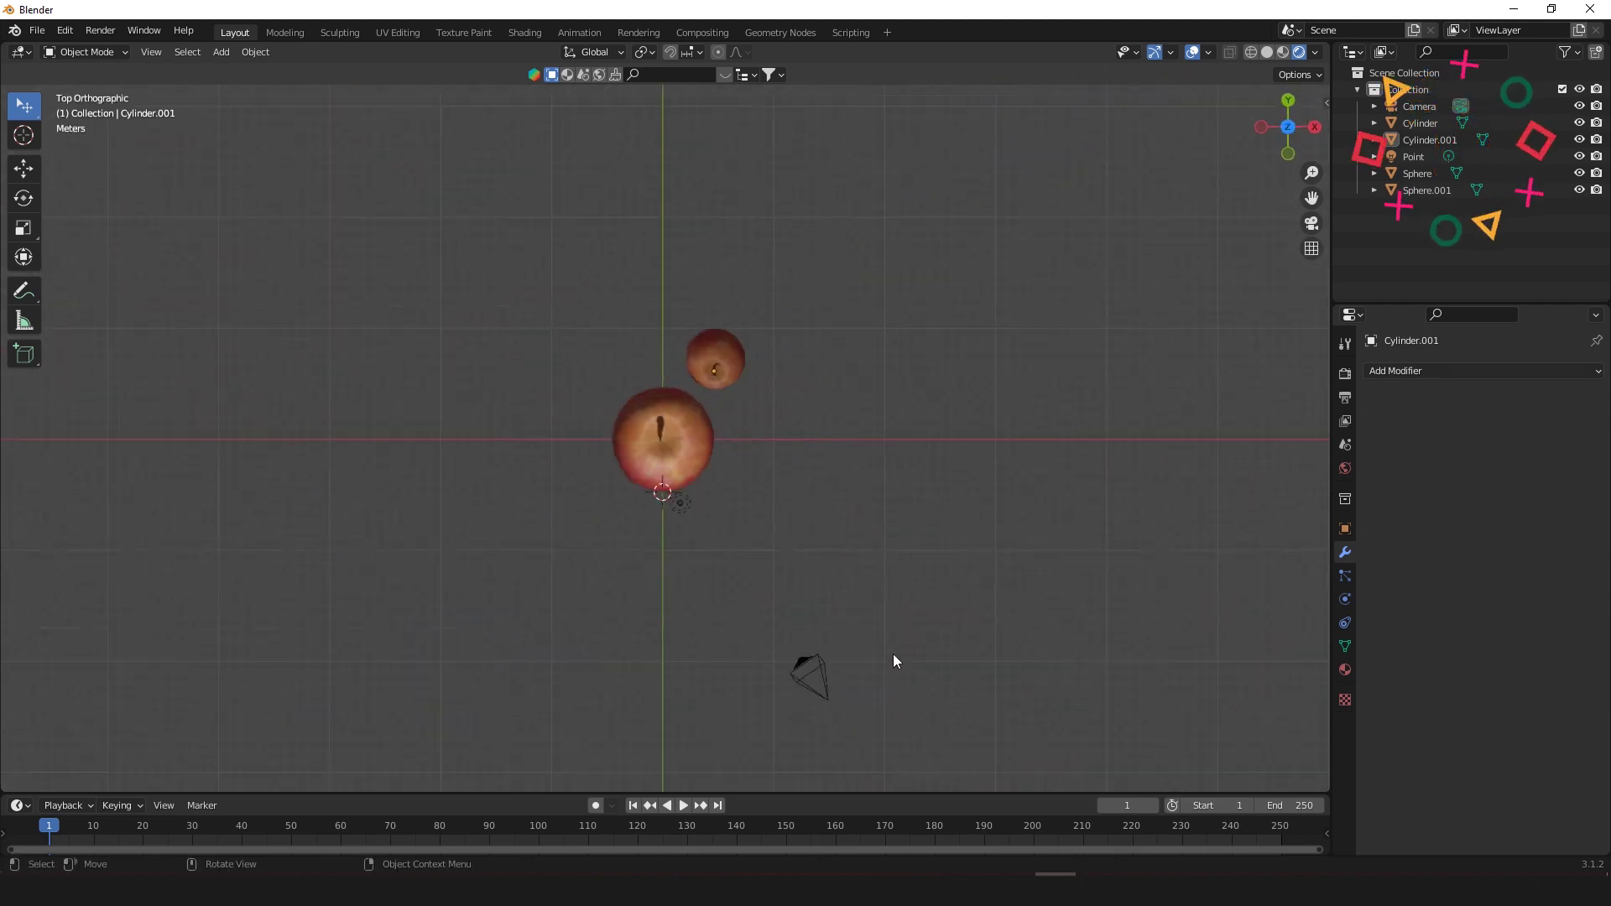
pyautogui.click(719, 369)
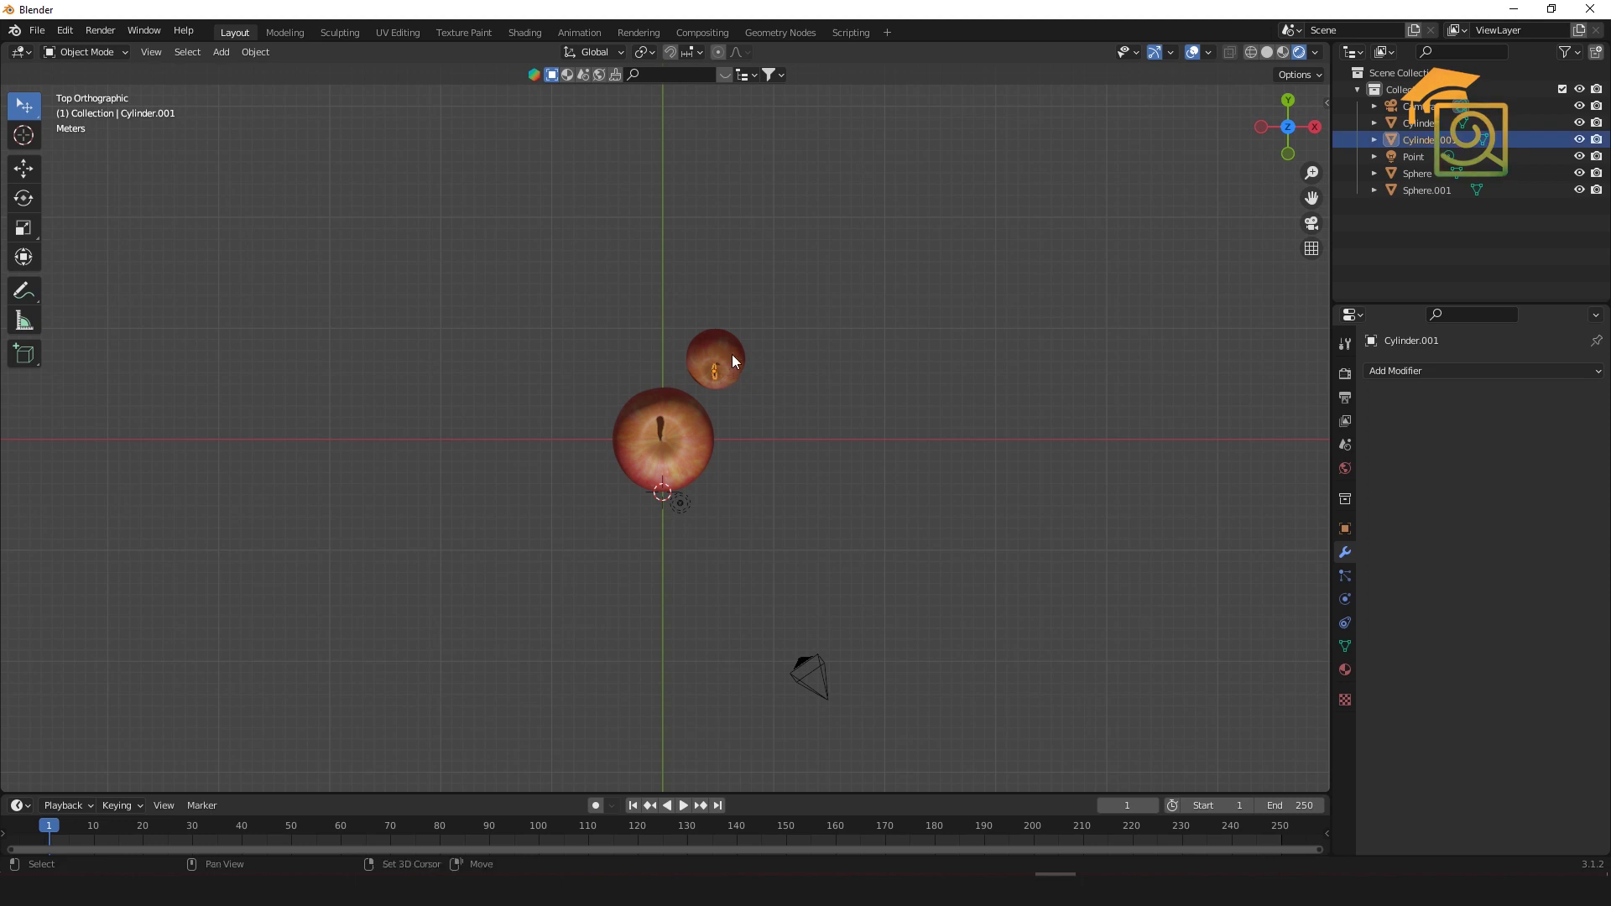
pyautogui.keyDown('shift'); pyautogui.click(731, 355); pyautogui.keyUp('shift')
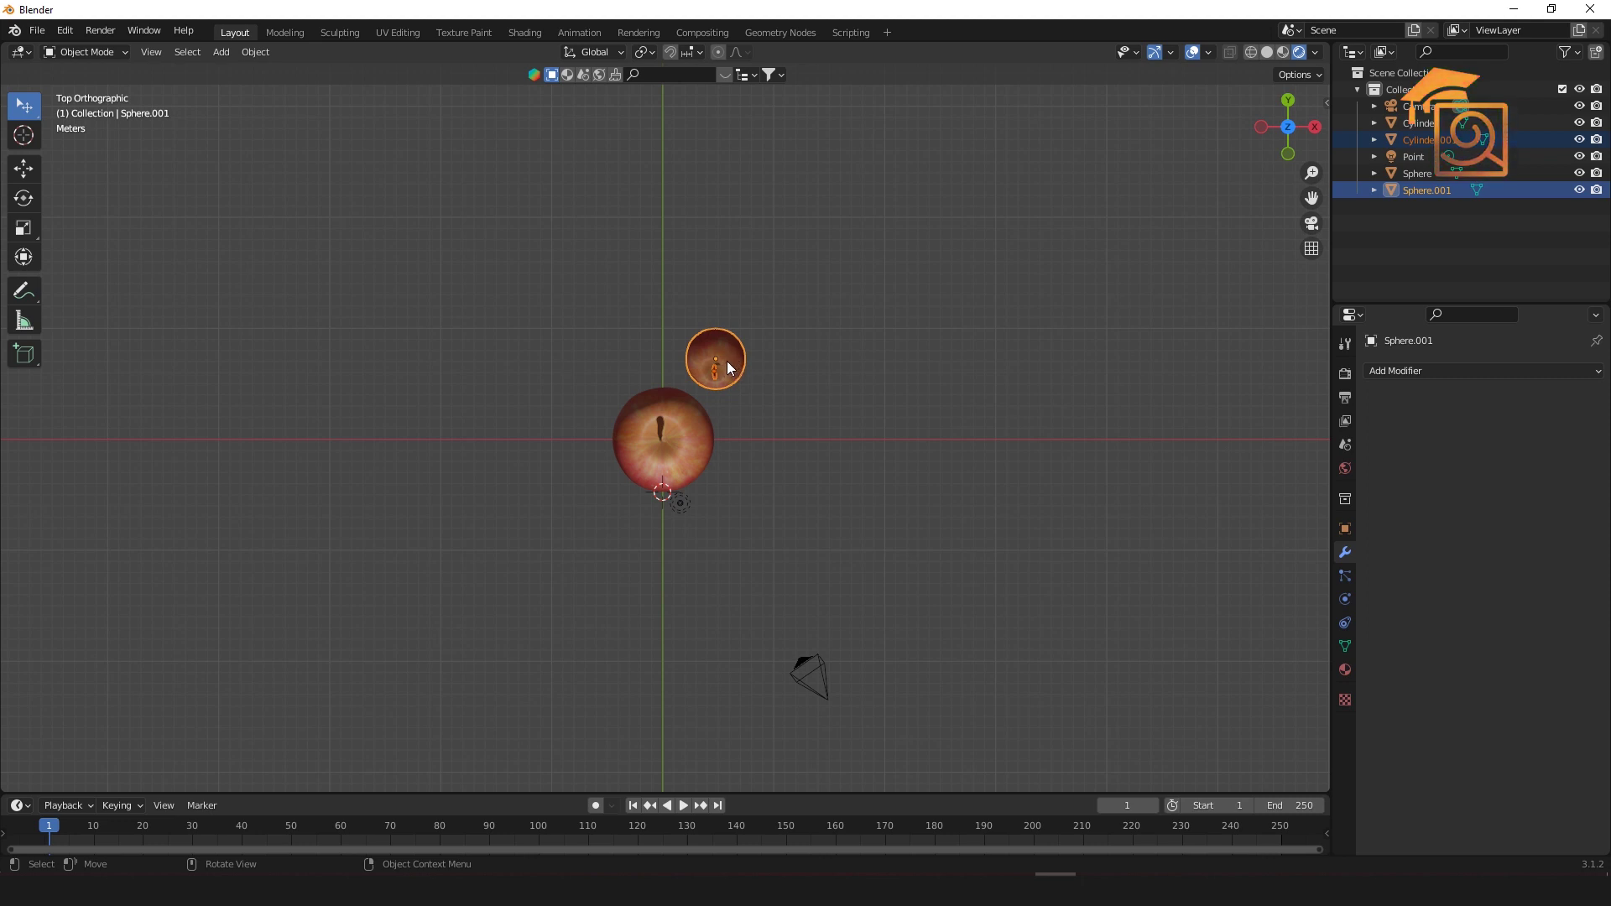
pyautogui.hotkey('ctrl', 'p')
pyautogui.click(732, 356)
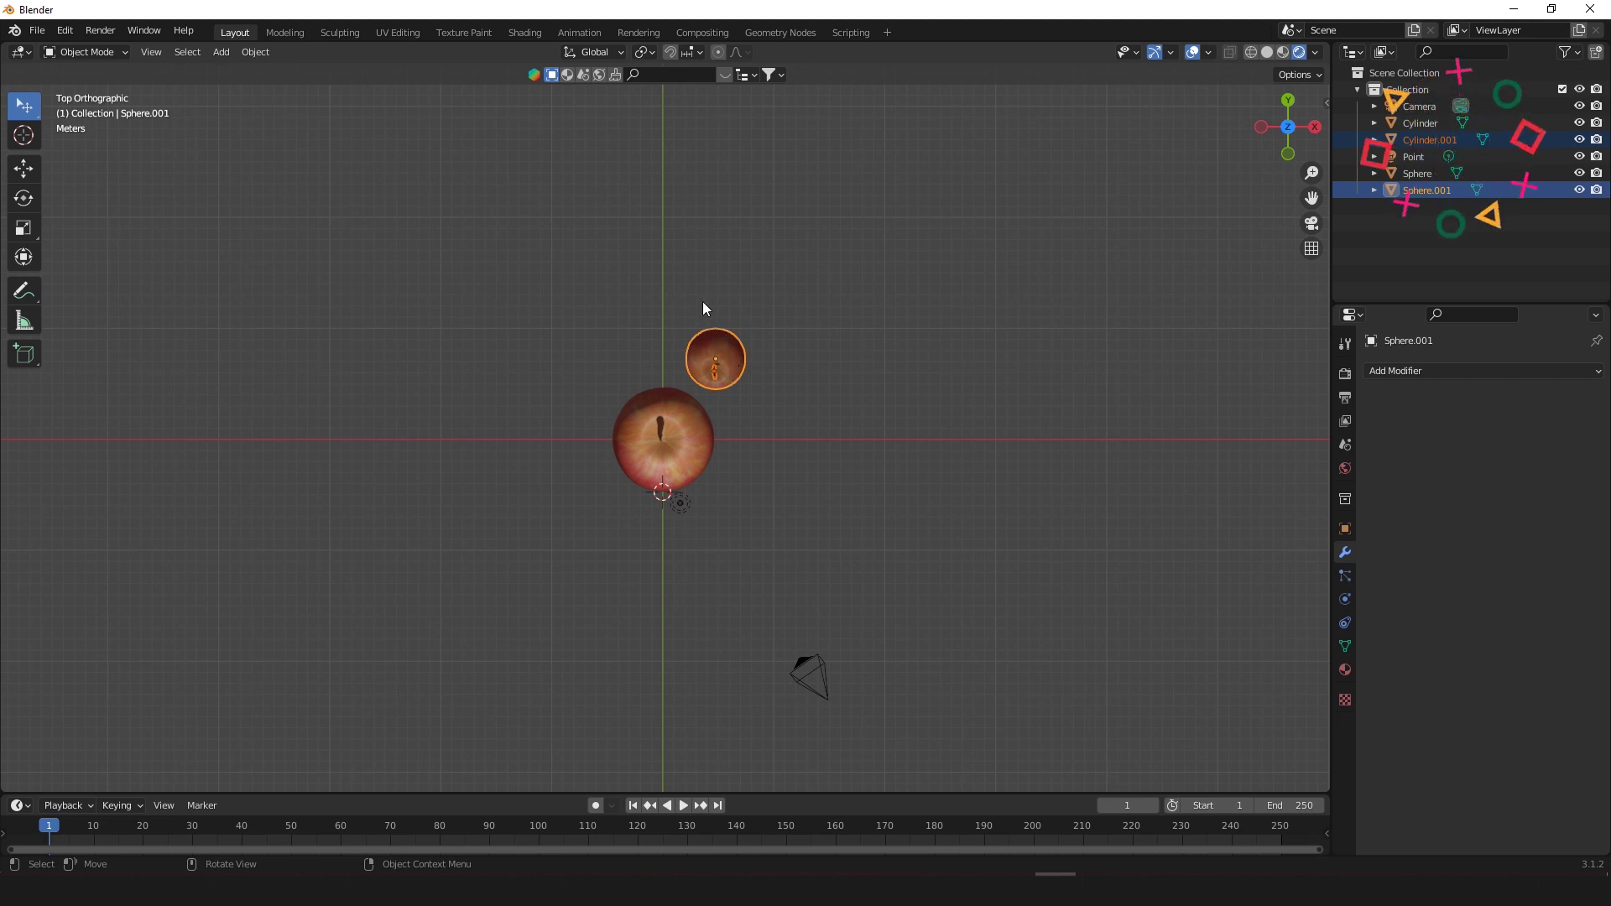
pyautogui.press('g')
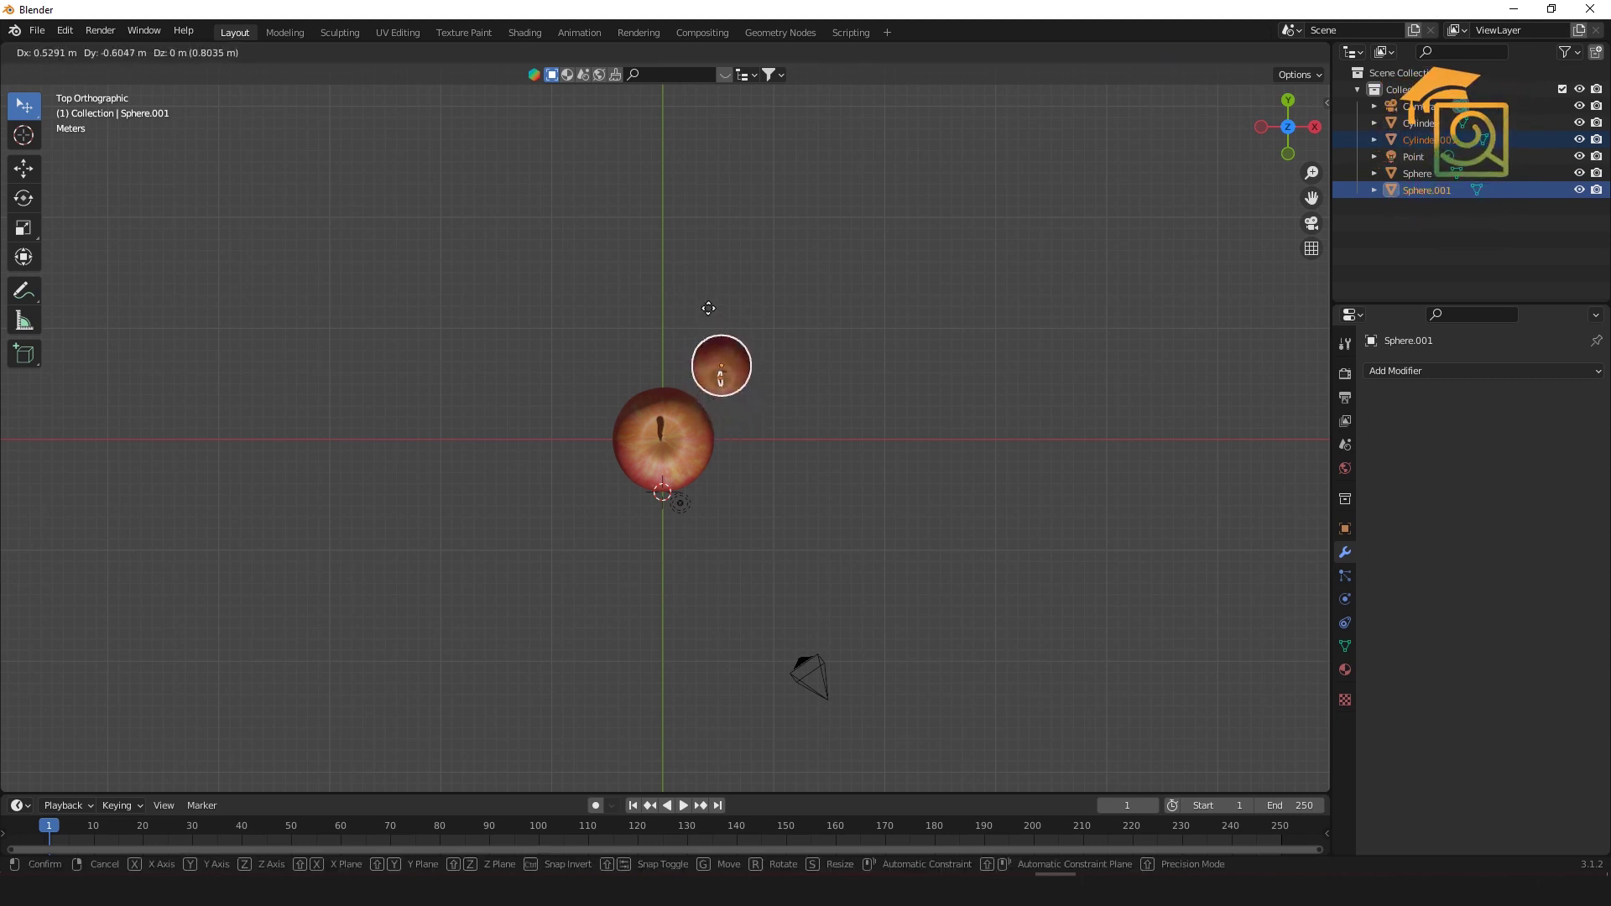
pyautogui.press('y')
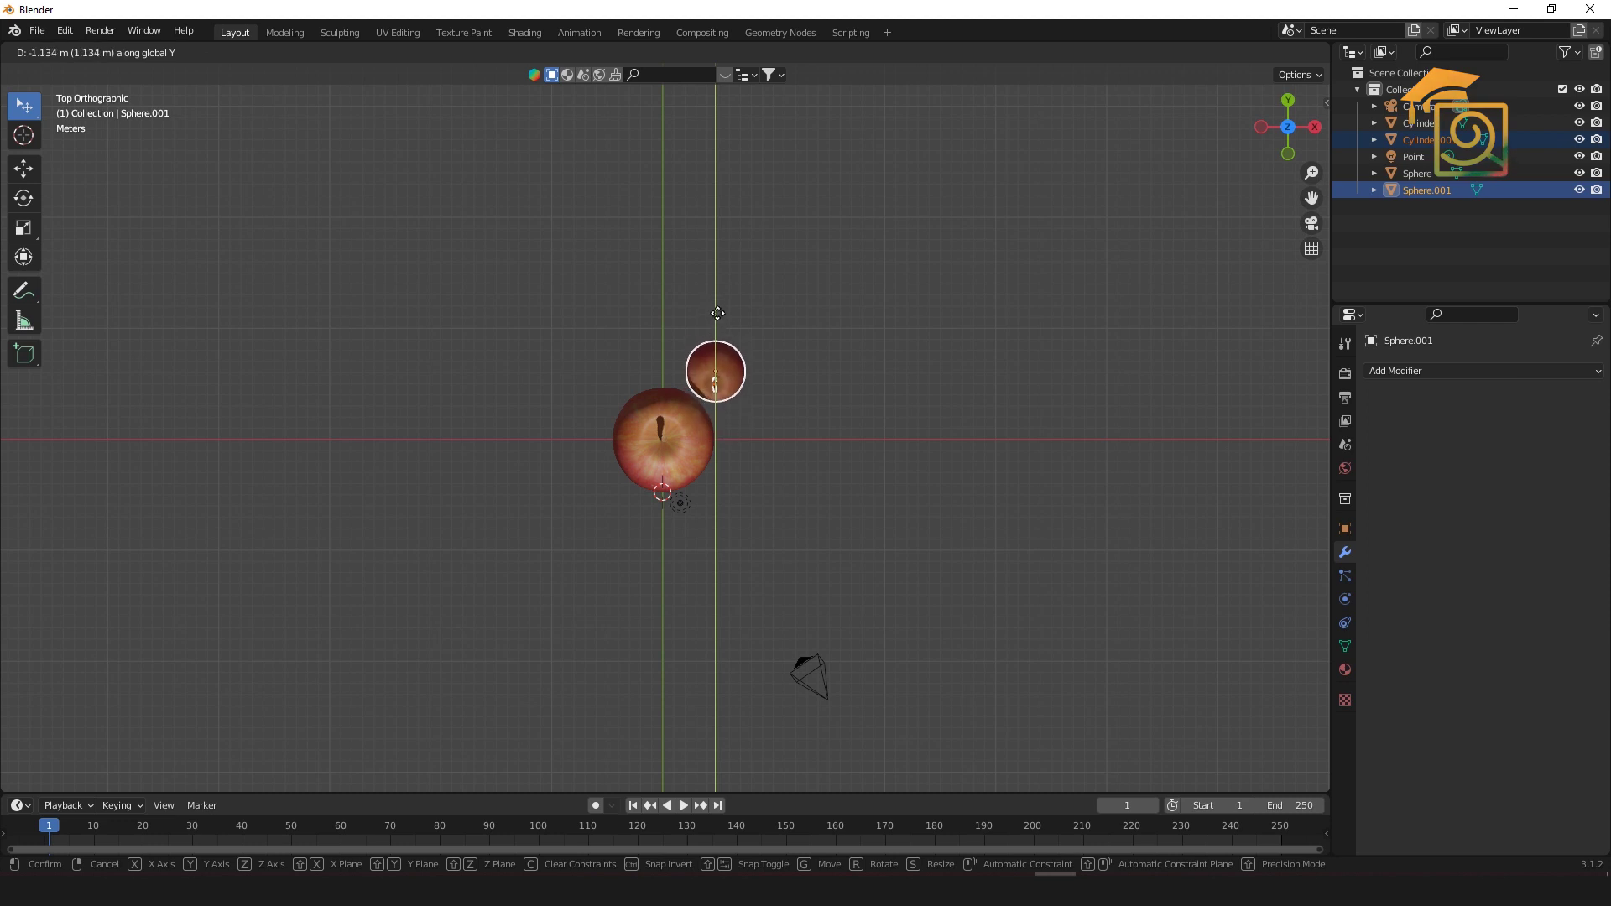
pyautogui.click(717, 319)
# Step: Deselect the small apple and examine from several angles how the two apples sit beside each other
pyautogui.moveTo(793, 532); pyautogui.dragTo(716, 411, button='middle')
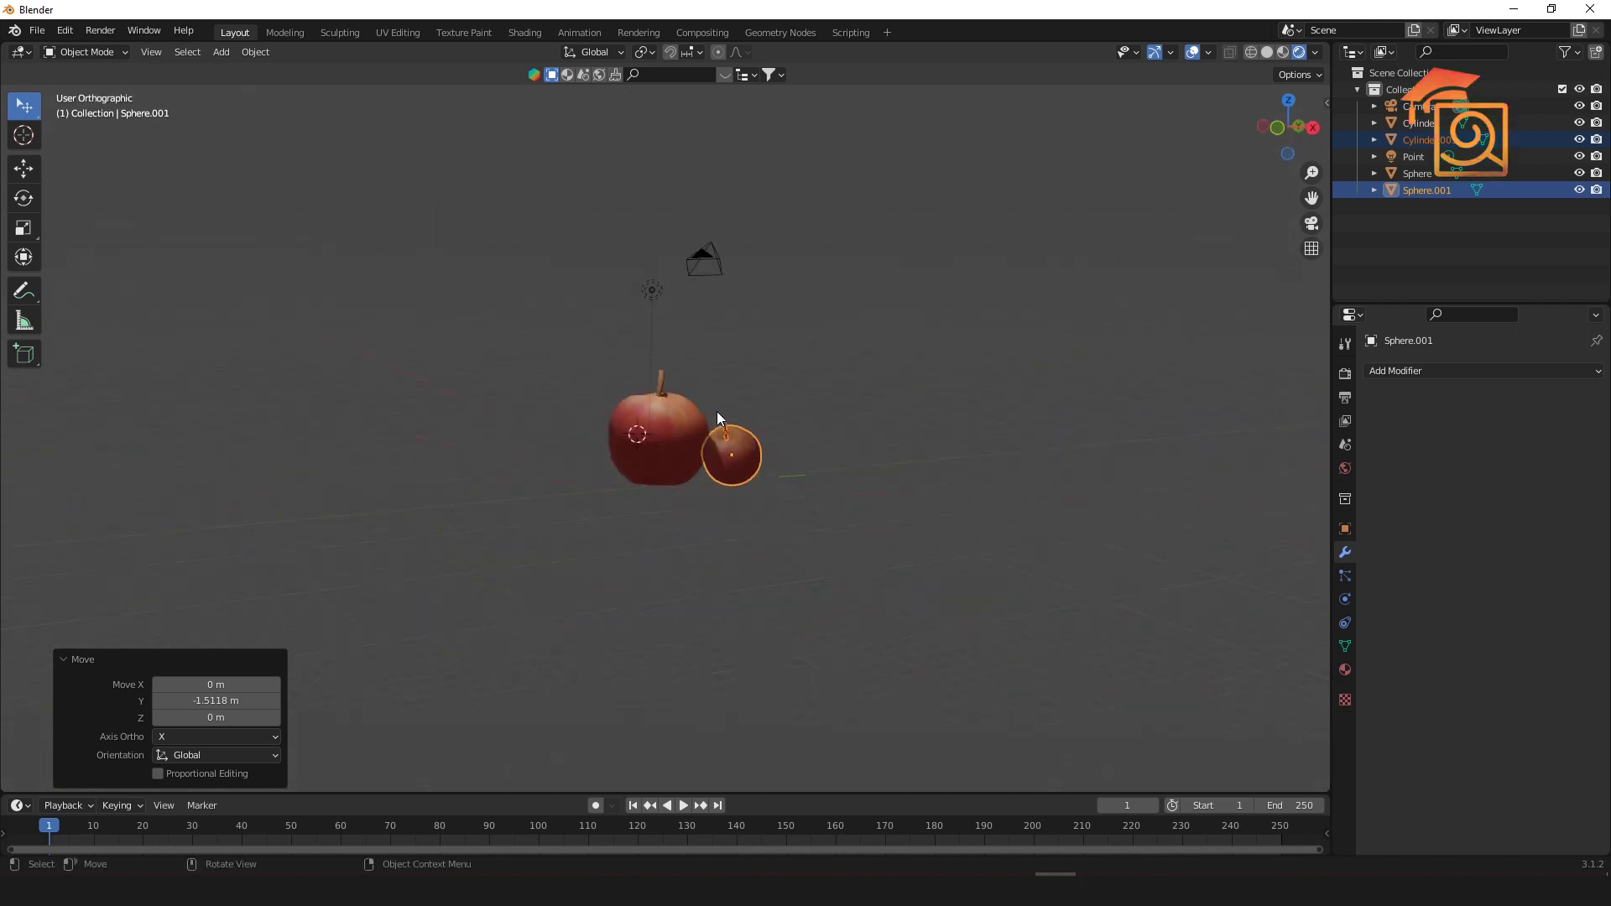
pyautogui.scroll(5, 718, 443)
pyautogui.moveTo(950, 514); pyautogui.dragTo(752, 512, button='middle')
pyautogui.scroll(-2, 820, 474)
pyautogui.click(873, 417)
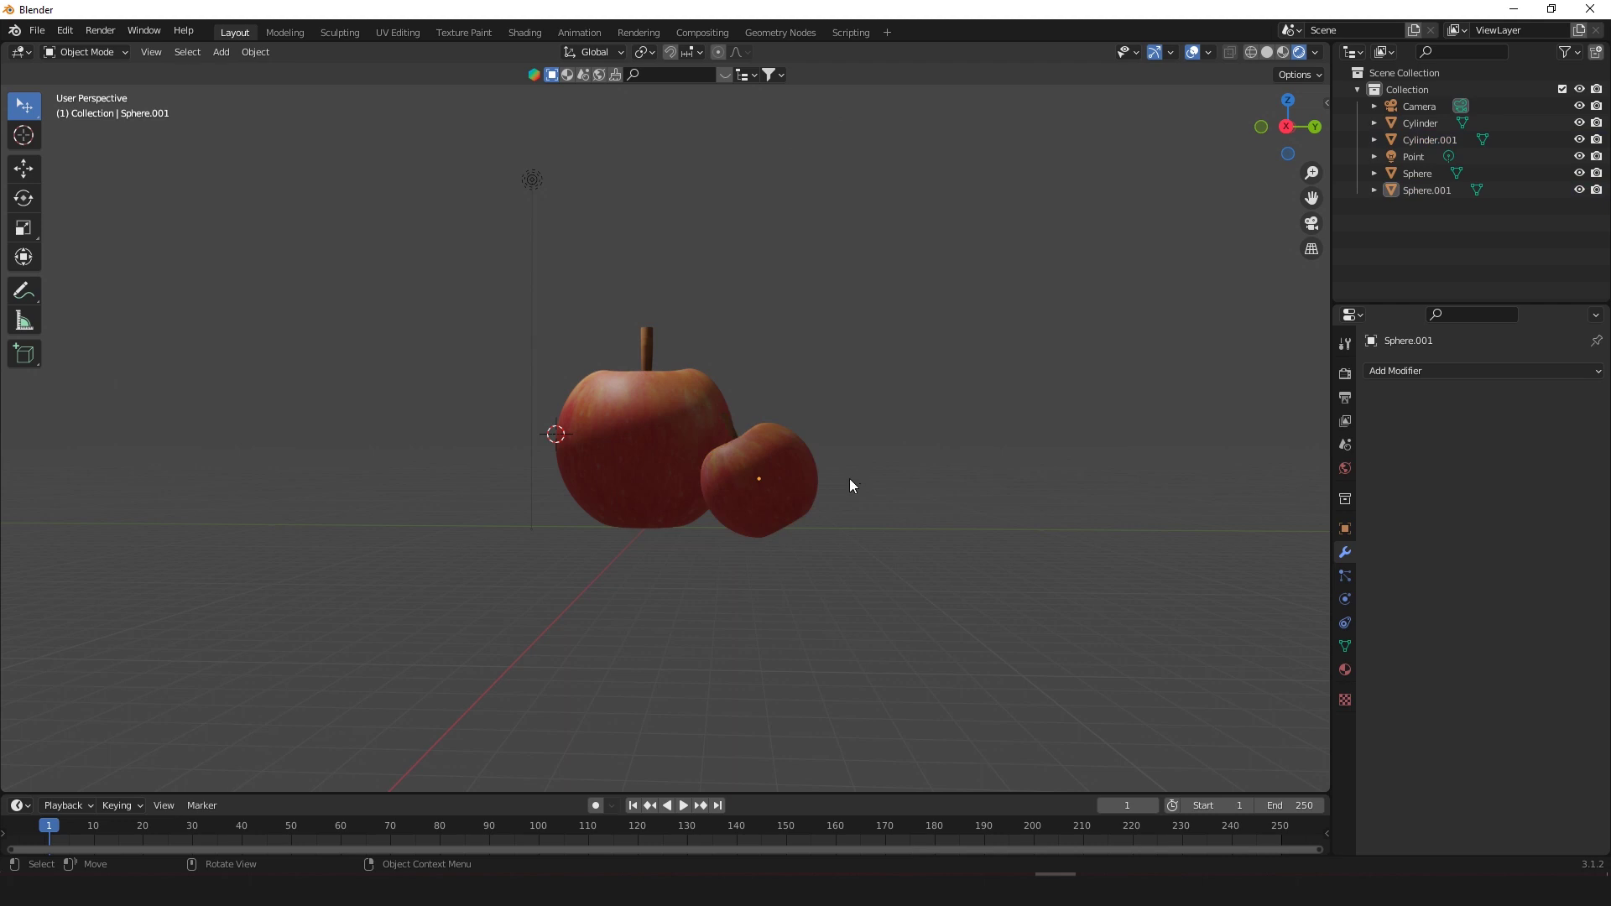
pyautogui.scroll(-2, 778, 491)
pyautogui.moveTo(778, 491); pyautogui.dragTo(787, 539, button='middle')
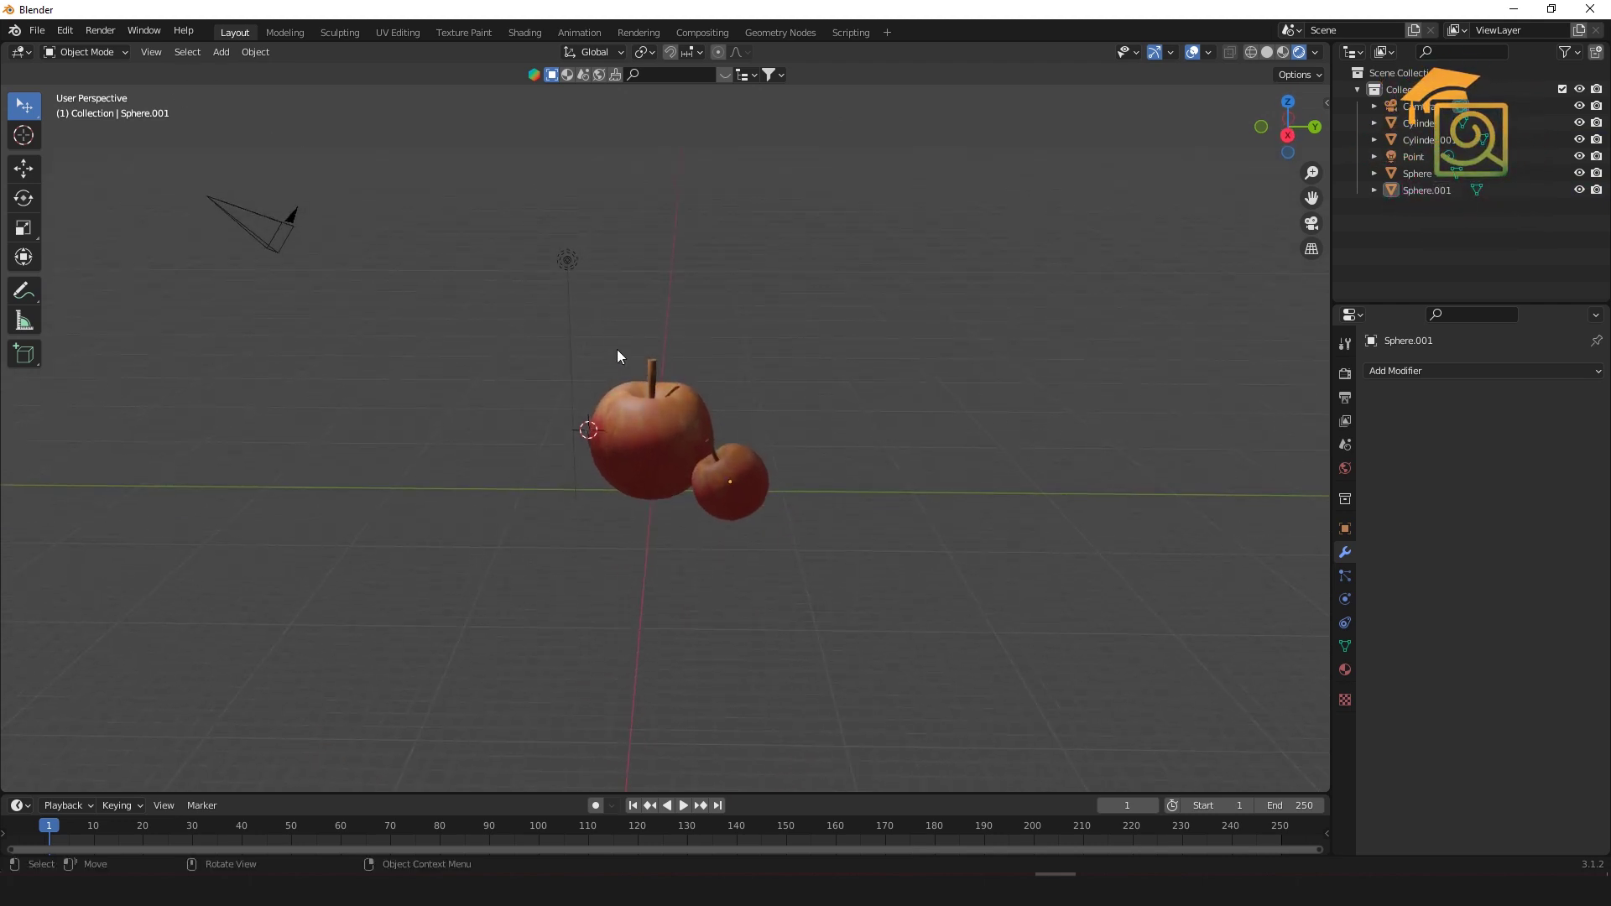
pyautogui.scroll(2, 808, 502)
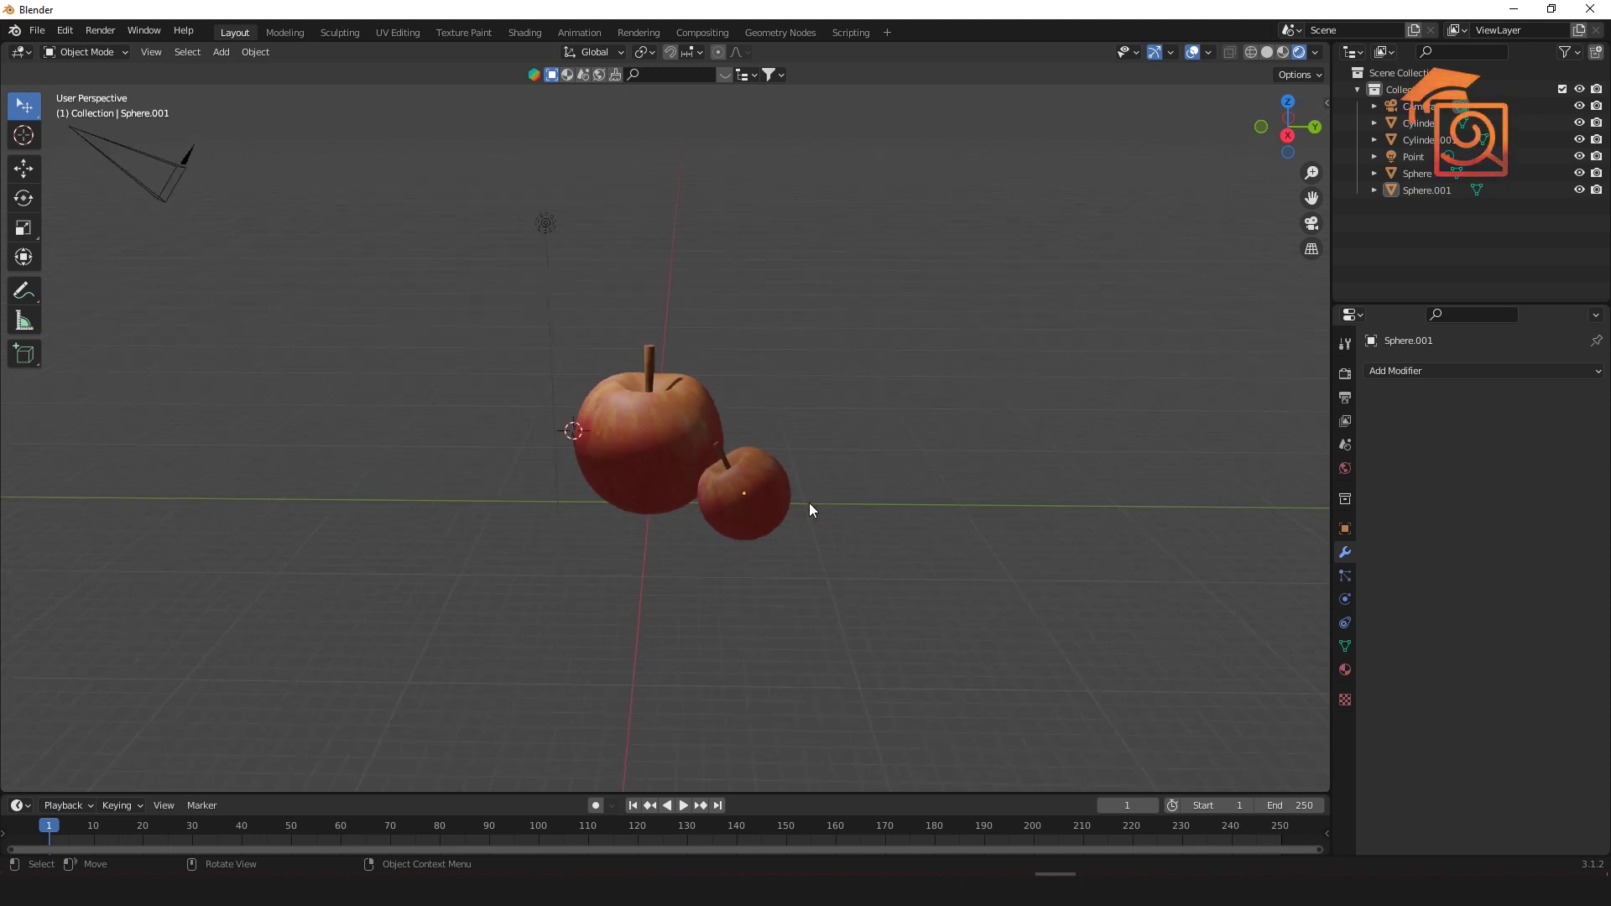
# Step: Switch to the camera view framing both apples and render a still image of the scene
pyautogui.press('KP_0')
pyautogui.scroll(-1, 821, 457)
pyautogui.scroll(1, 820, 457)
pyautogui.scroll(-1, 820, 457)
pyautogui.moveTo(1312, 198); pyautogui.dragTo(1253, 216)
pyautogui.click(911, 390)
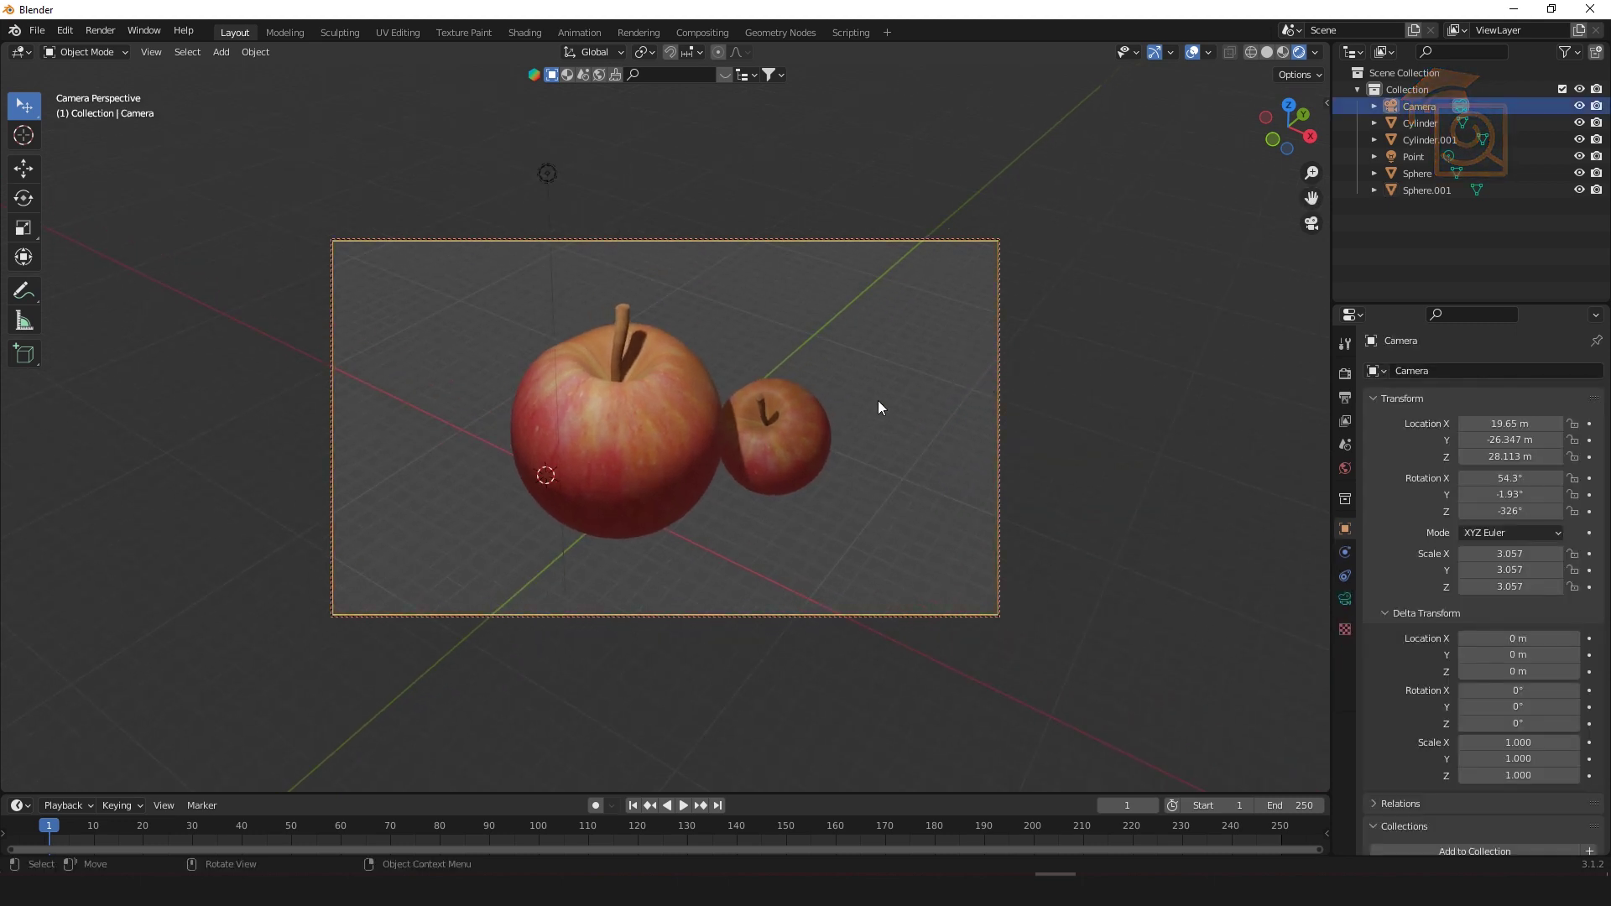
pyautogui.click(101, 30)
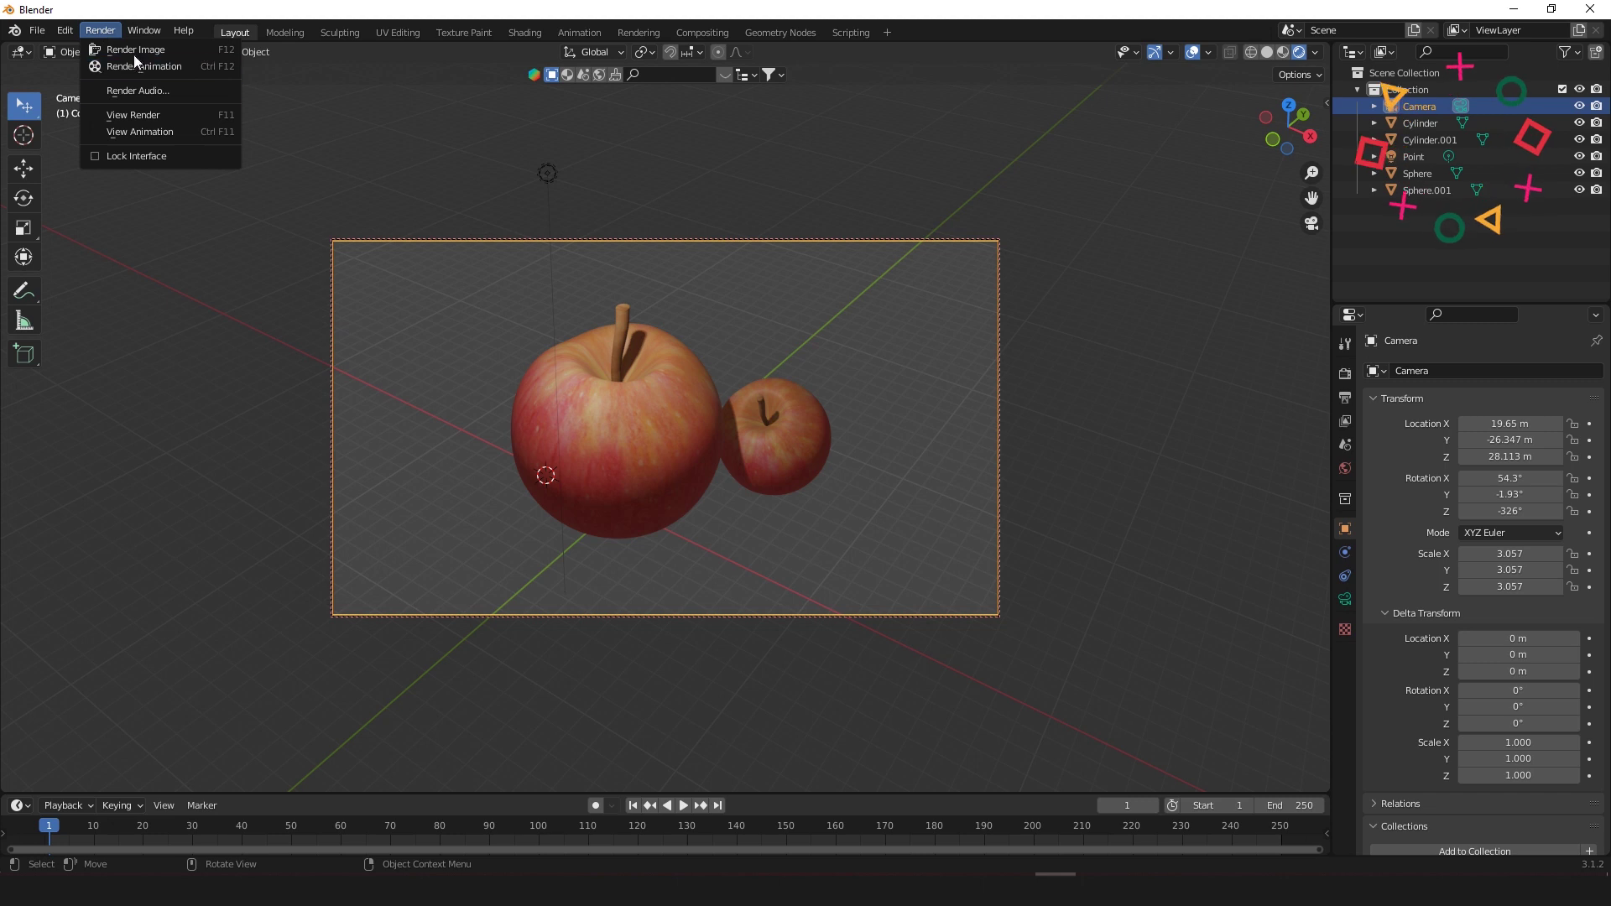
pyautogui.click(130, 48)
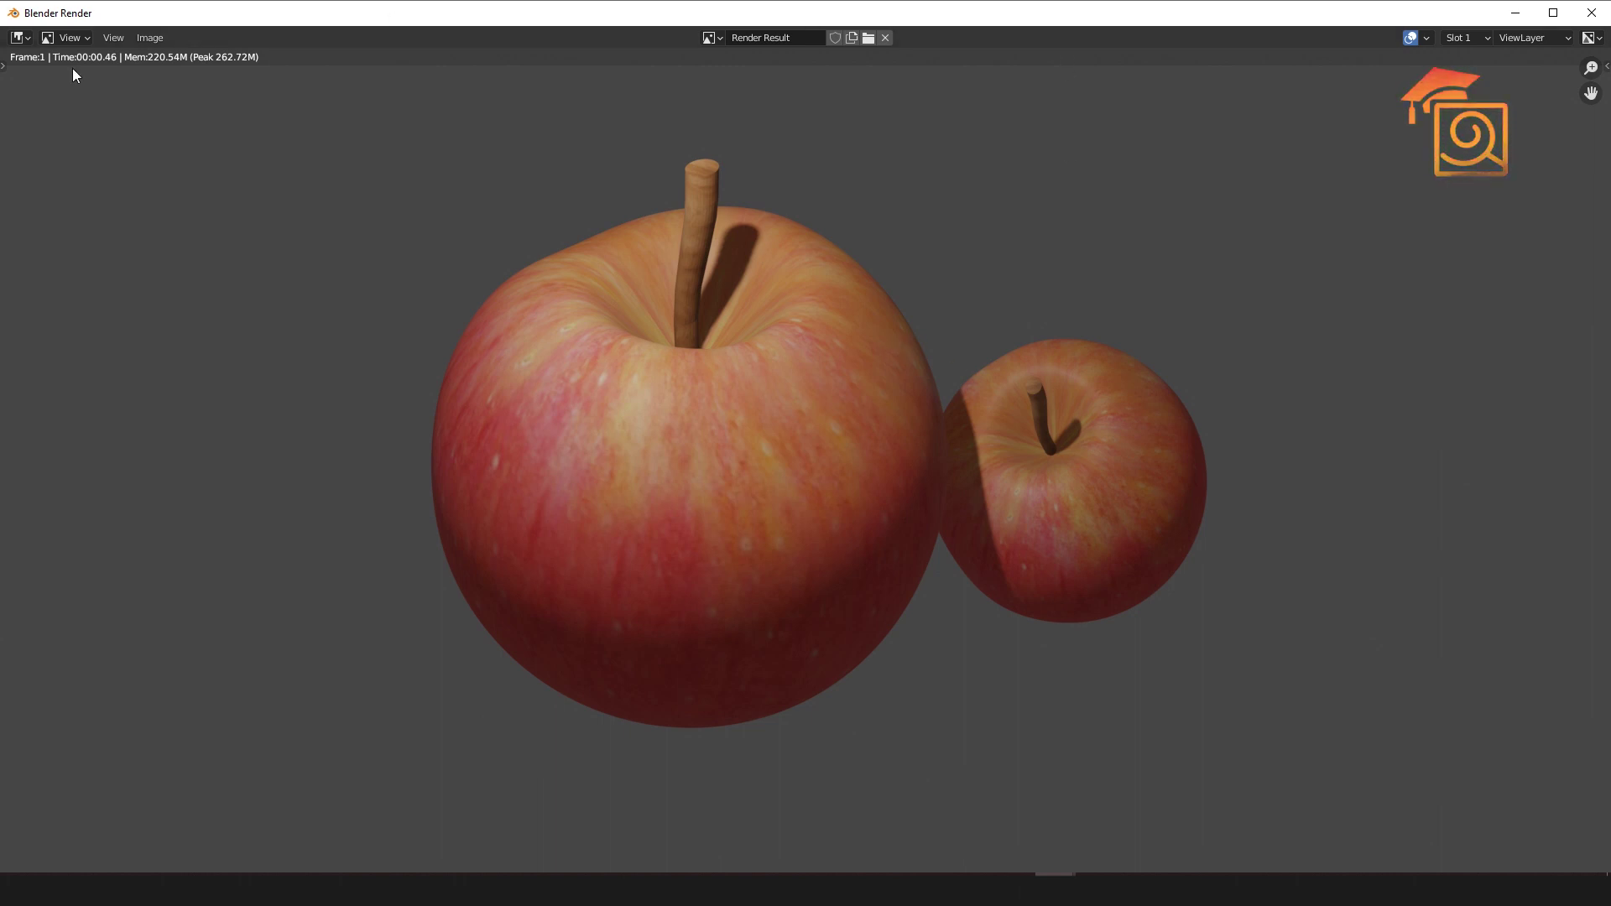
# Step: Save the rendered image to the Desktop as untitled-3.png
pyautogui.click(149, 38)
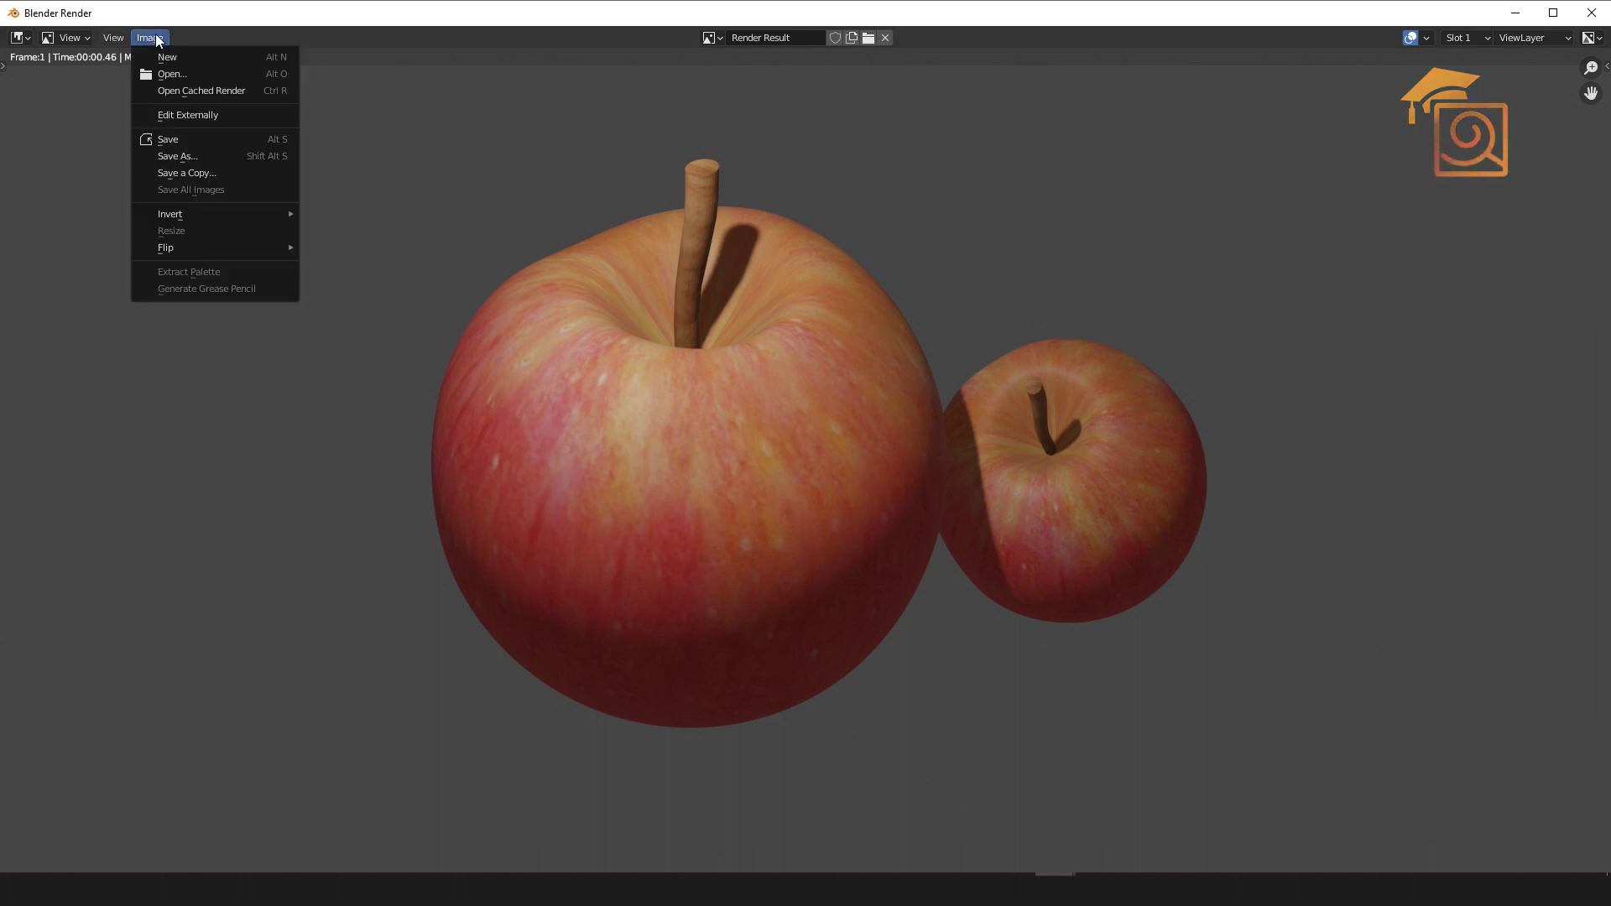
pyautogui.click(203, 155)
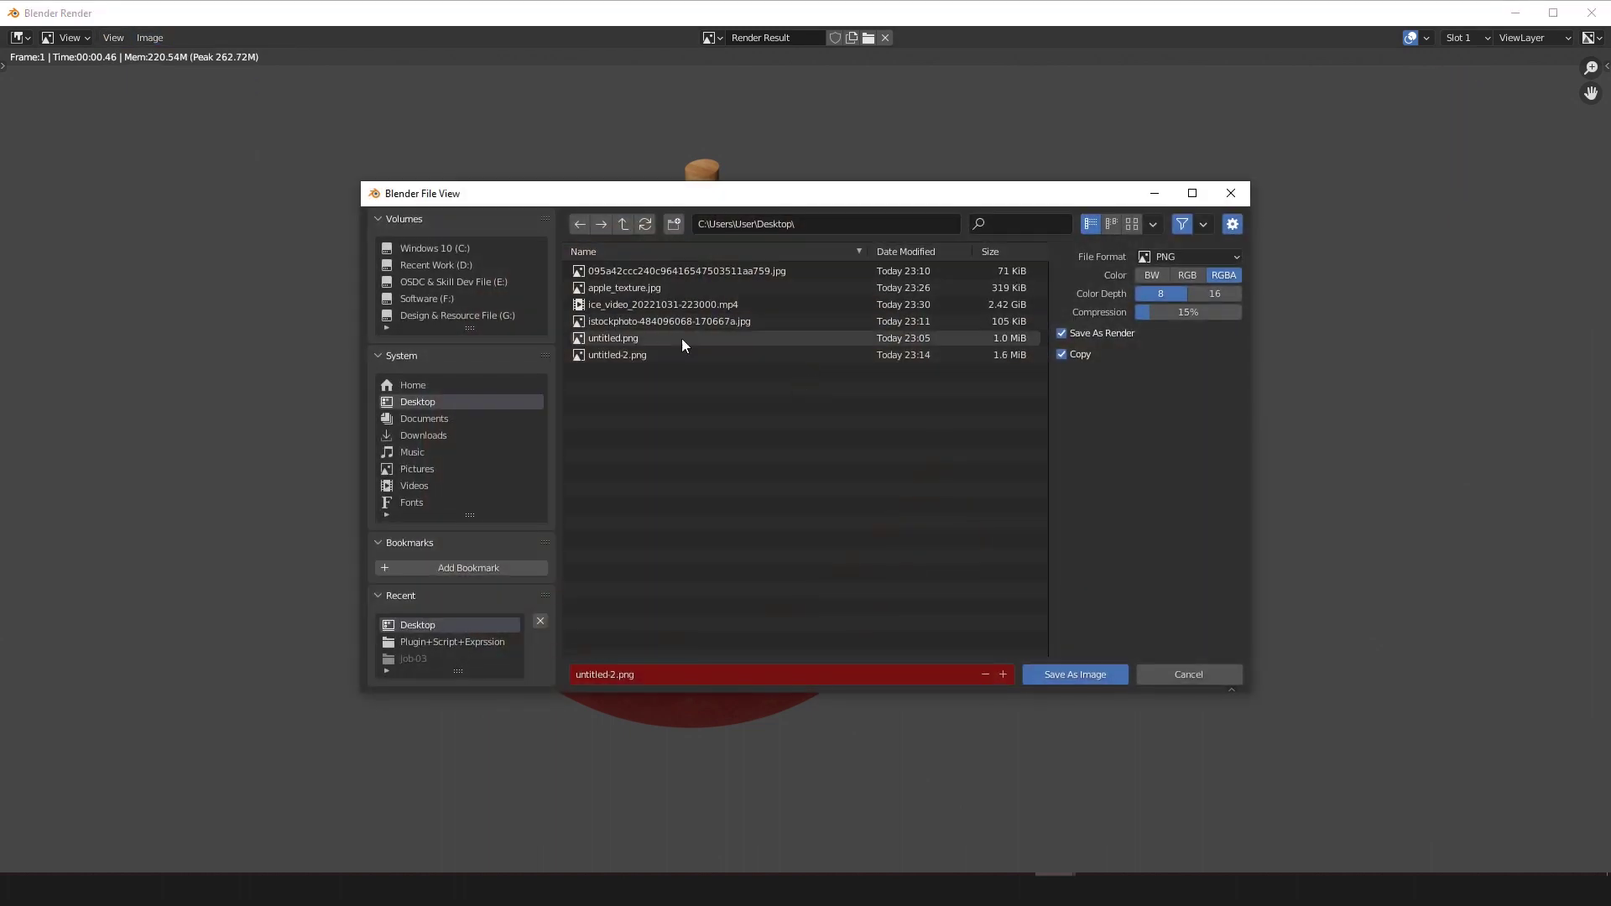
pyautogui.click(619, 673)
pyautogui.press('BackSpace')
pyautogui.write('3')
pyautogui.click(1071, 676)
pyautogui.click(1073, 676)
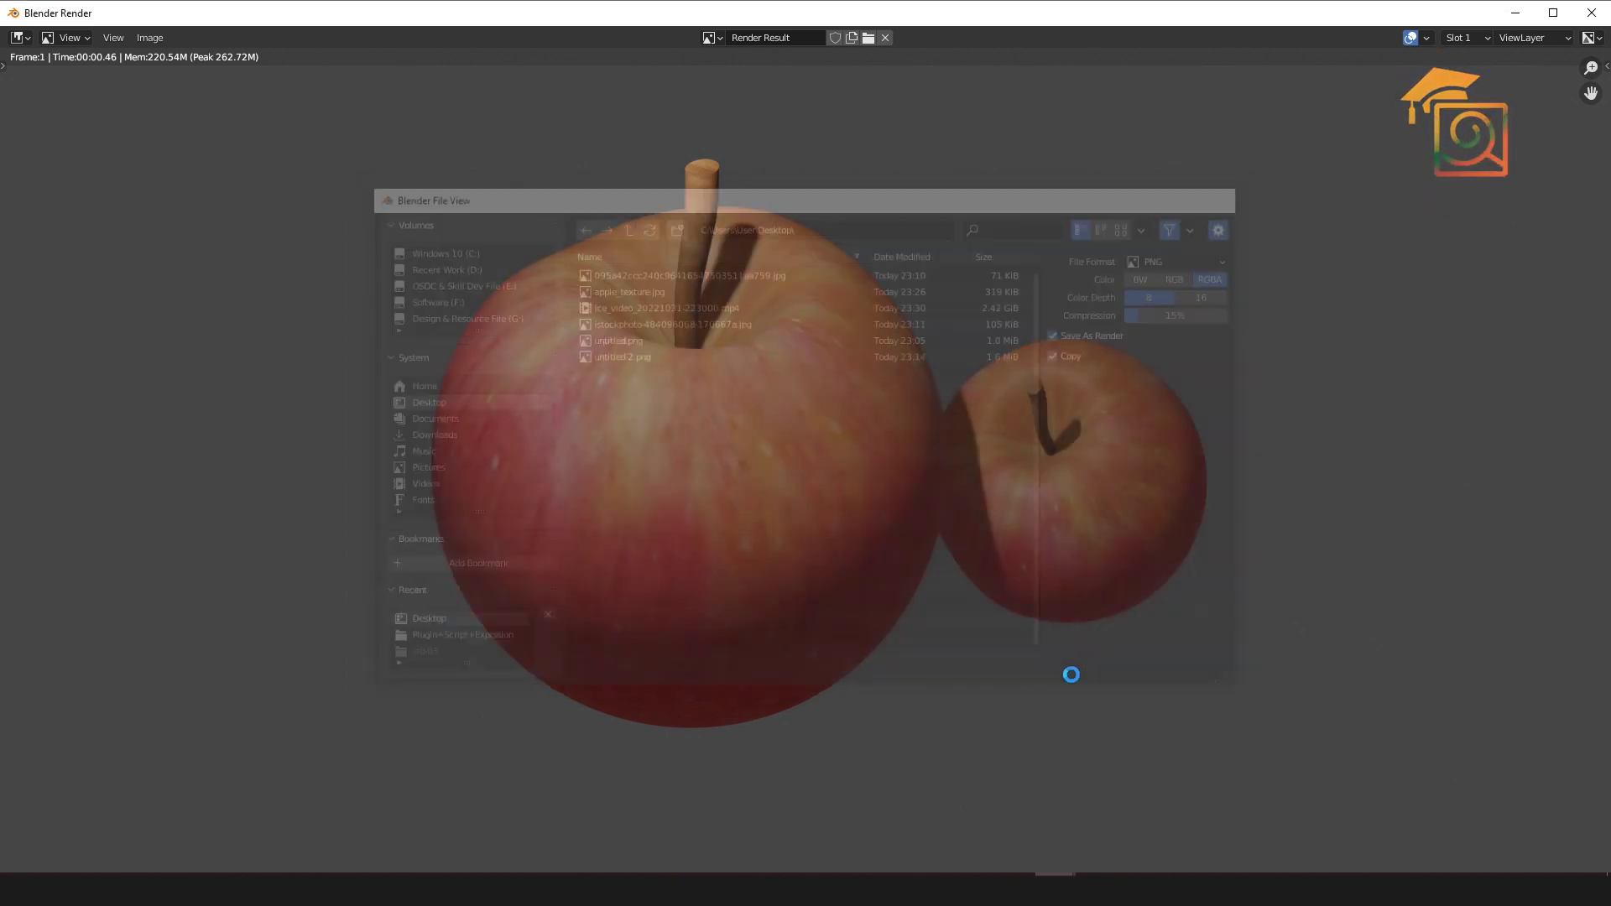